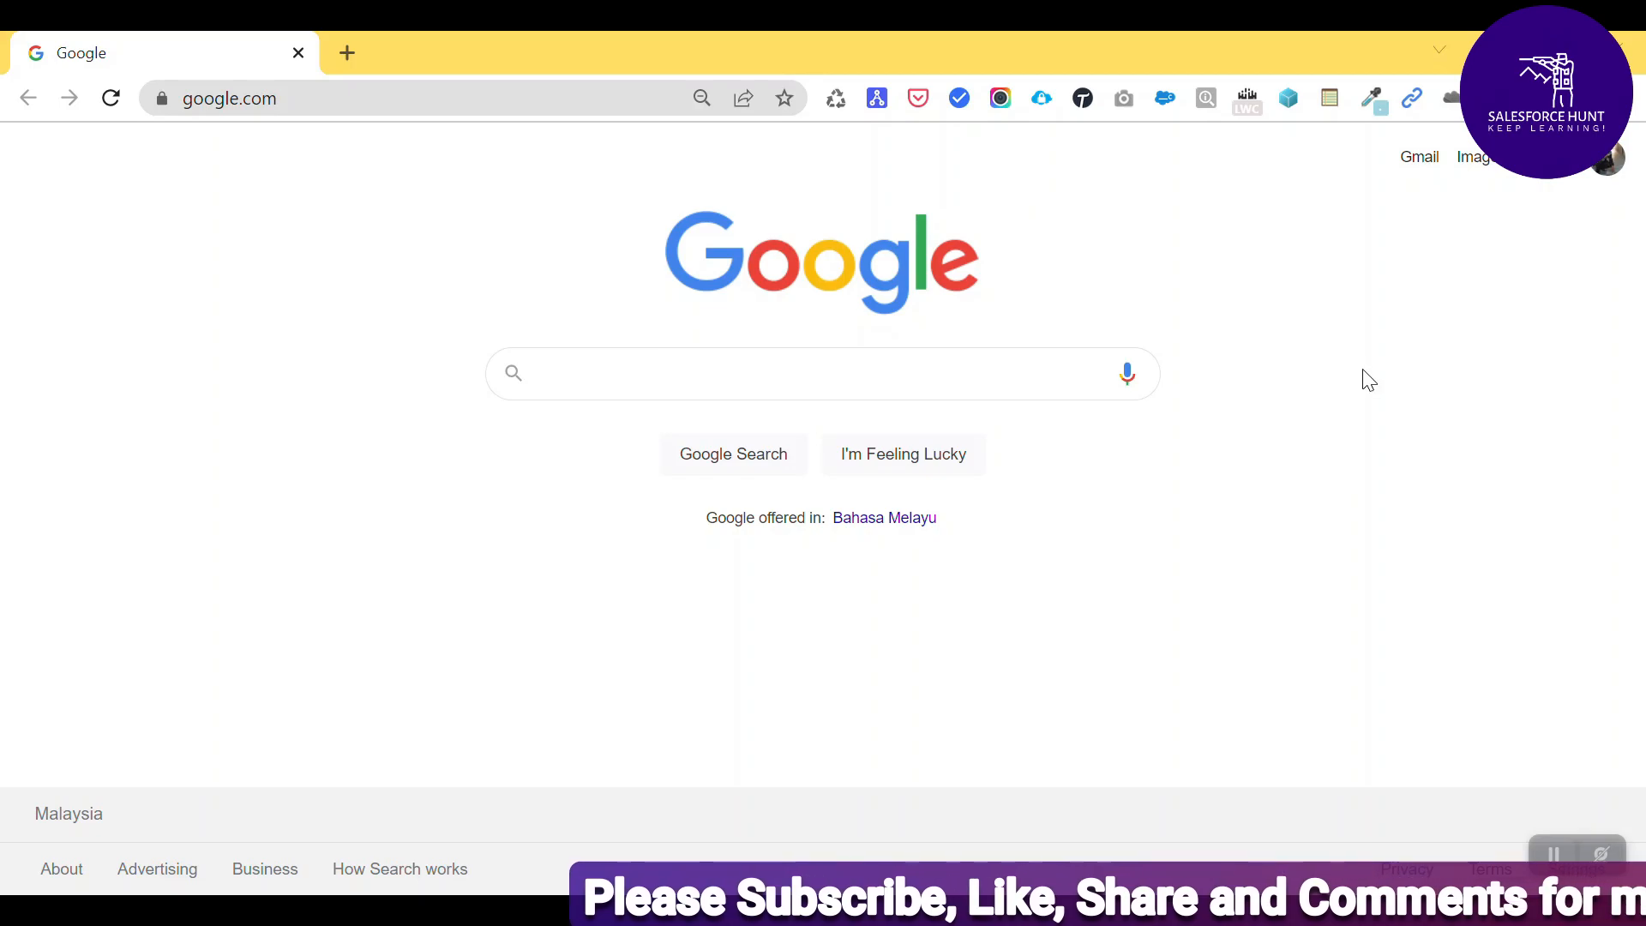
- Log into the Summer 22 developer org from the Salesforce Logins extension and close the Google tab
{"action": "left_click", "coordinate": [1041, 98]}
{"action": "left_click", "coordinate": [914, 454]}
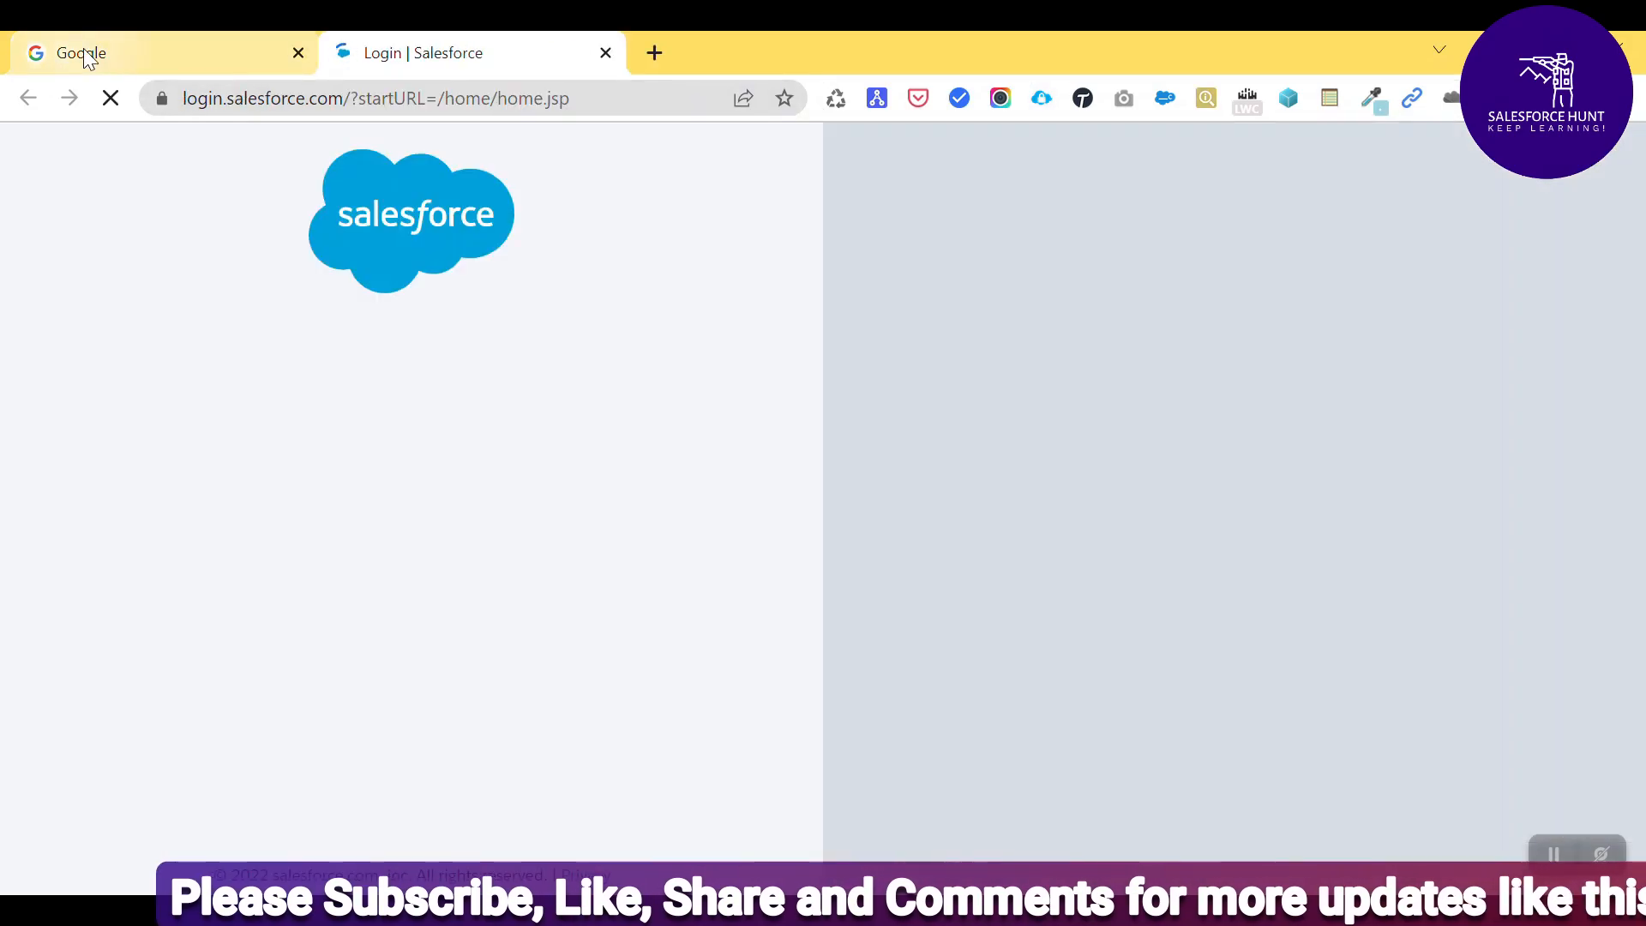
{"action": "middle_click", "coordinate": [84, 48]}
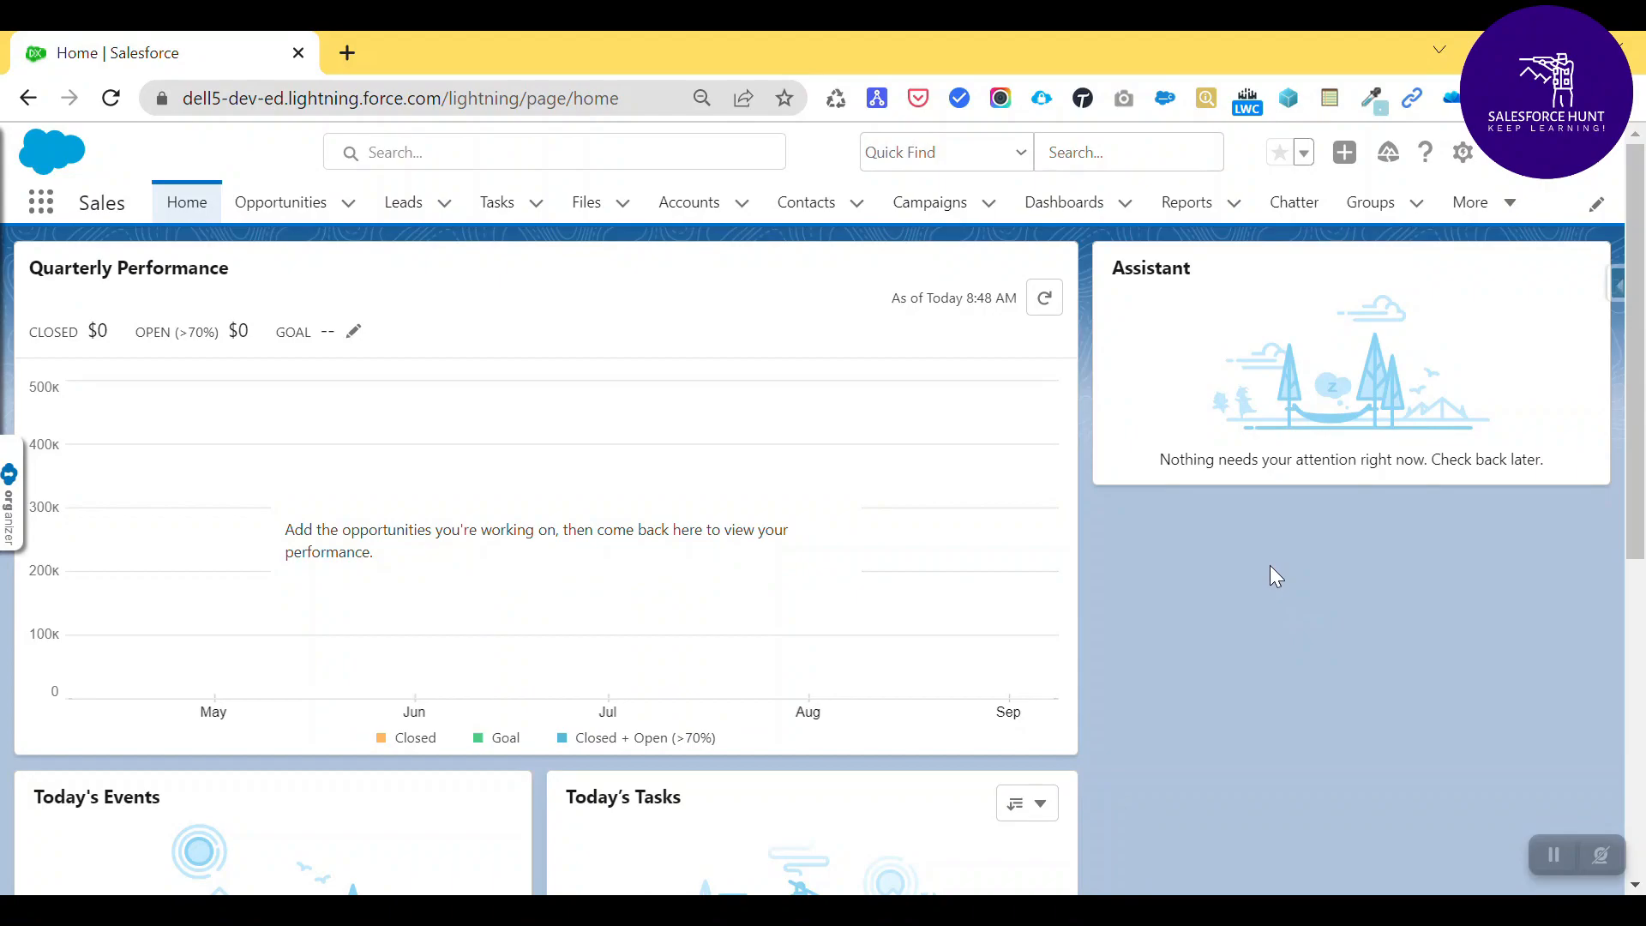
- Find 'flow' in Setup Quick Find, open the Flows page, and start a New Flow
{"action": "key", "text": "ctrl+shift+space"}
{"action": "left_click", "coordinate": [604, 437]}
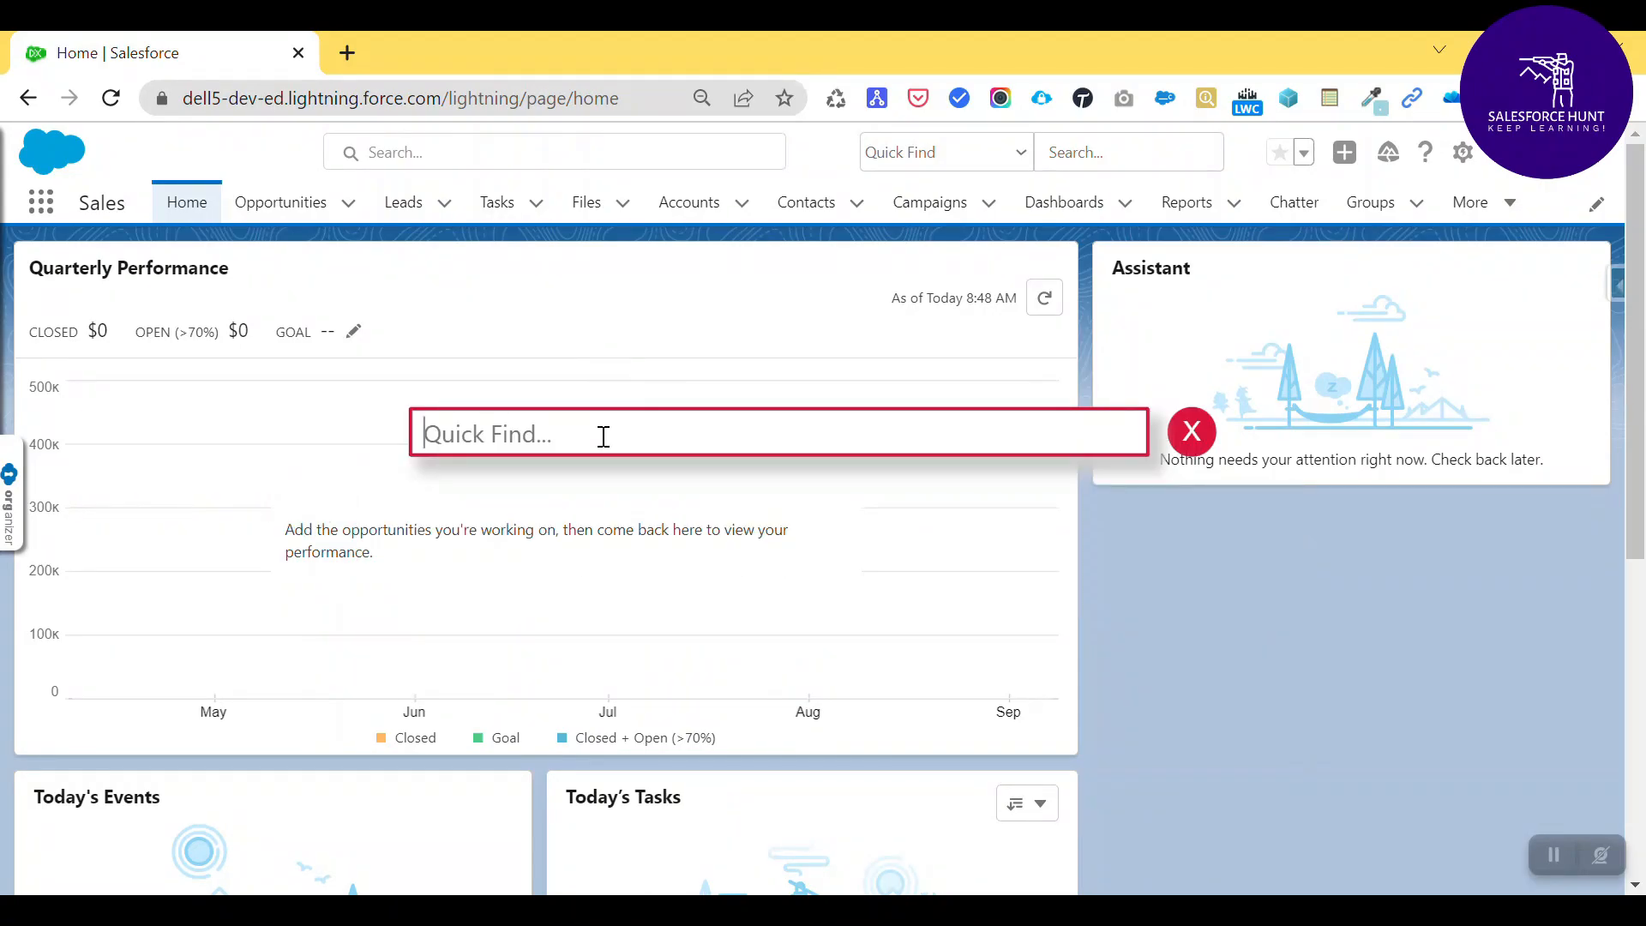
{"action": "type", "text": "flow"}
{"action": "key", "text": "Down"}
{"action": "key", "text": "Return"}
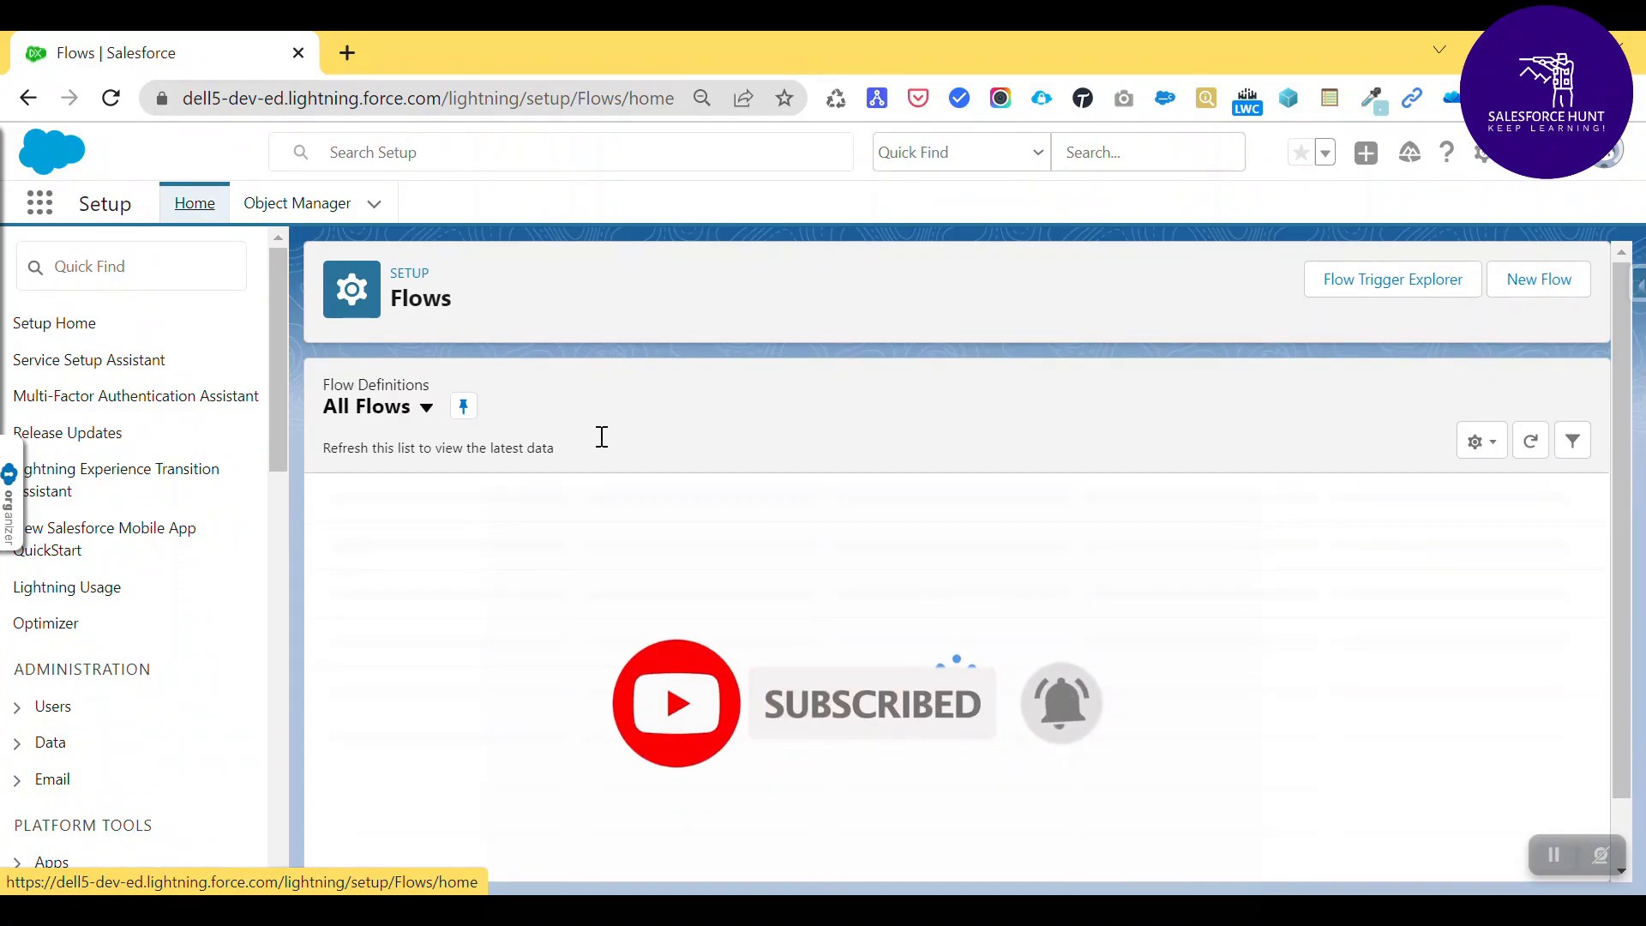
{"action": "left_click", "coordinate": [1582, 290]}
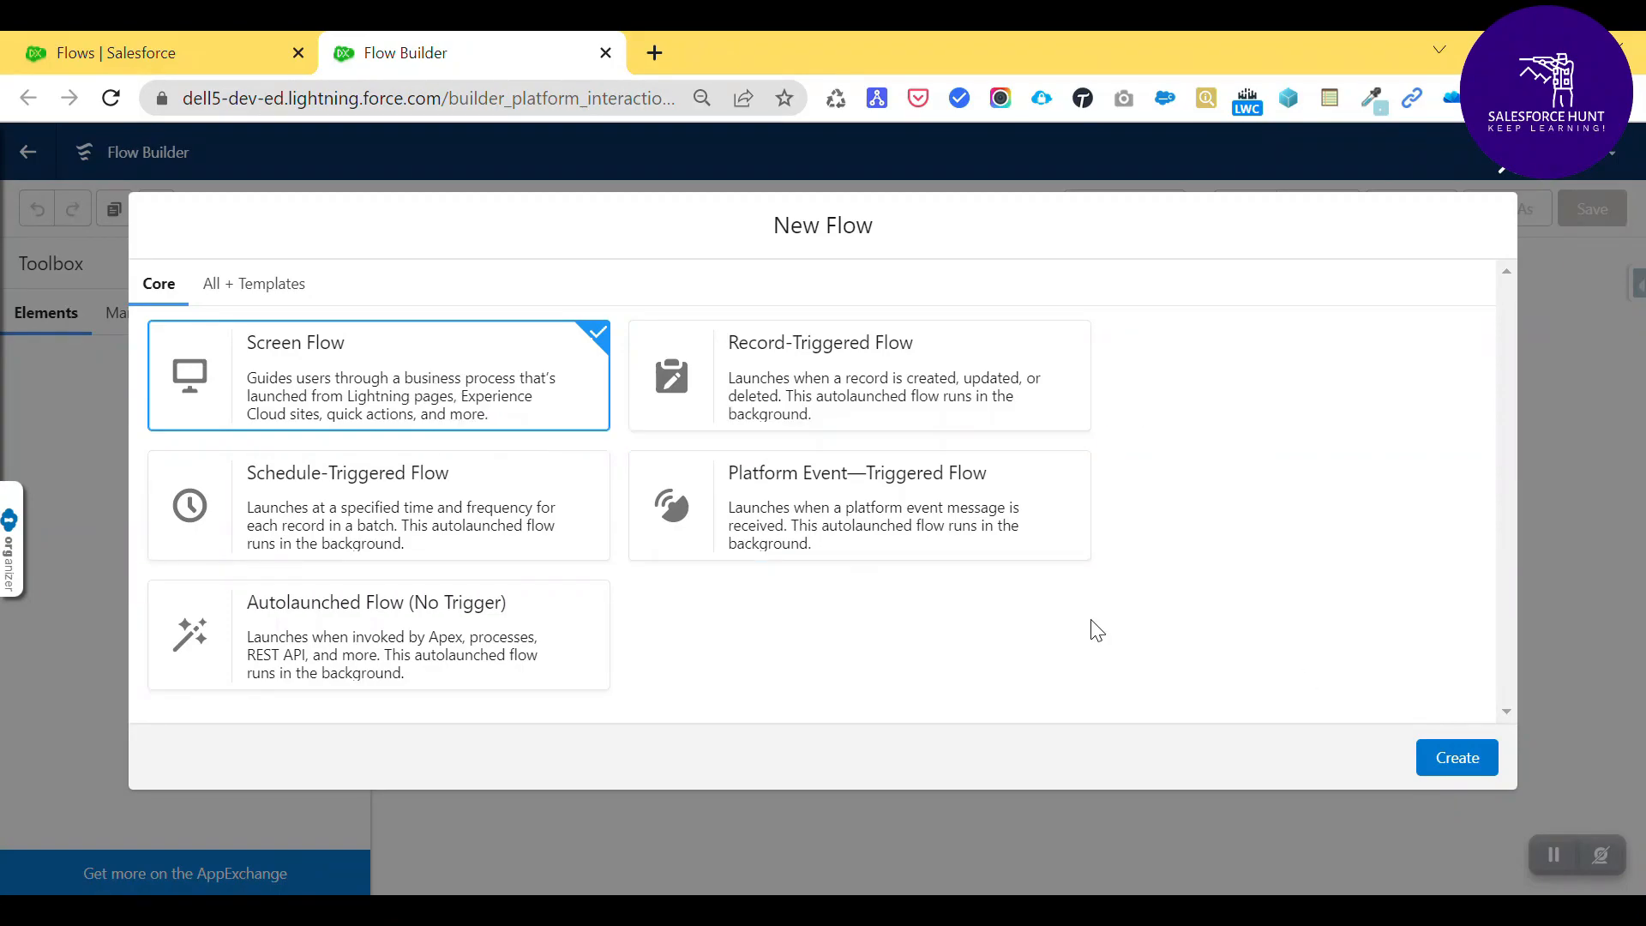
- Create a Screen Flow in Free-Form layout, shift Start left, and drop a Screen element beside it
{"action": "left_click", "coordinate": [1458, 758]}
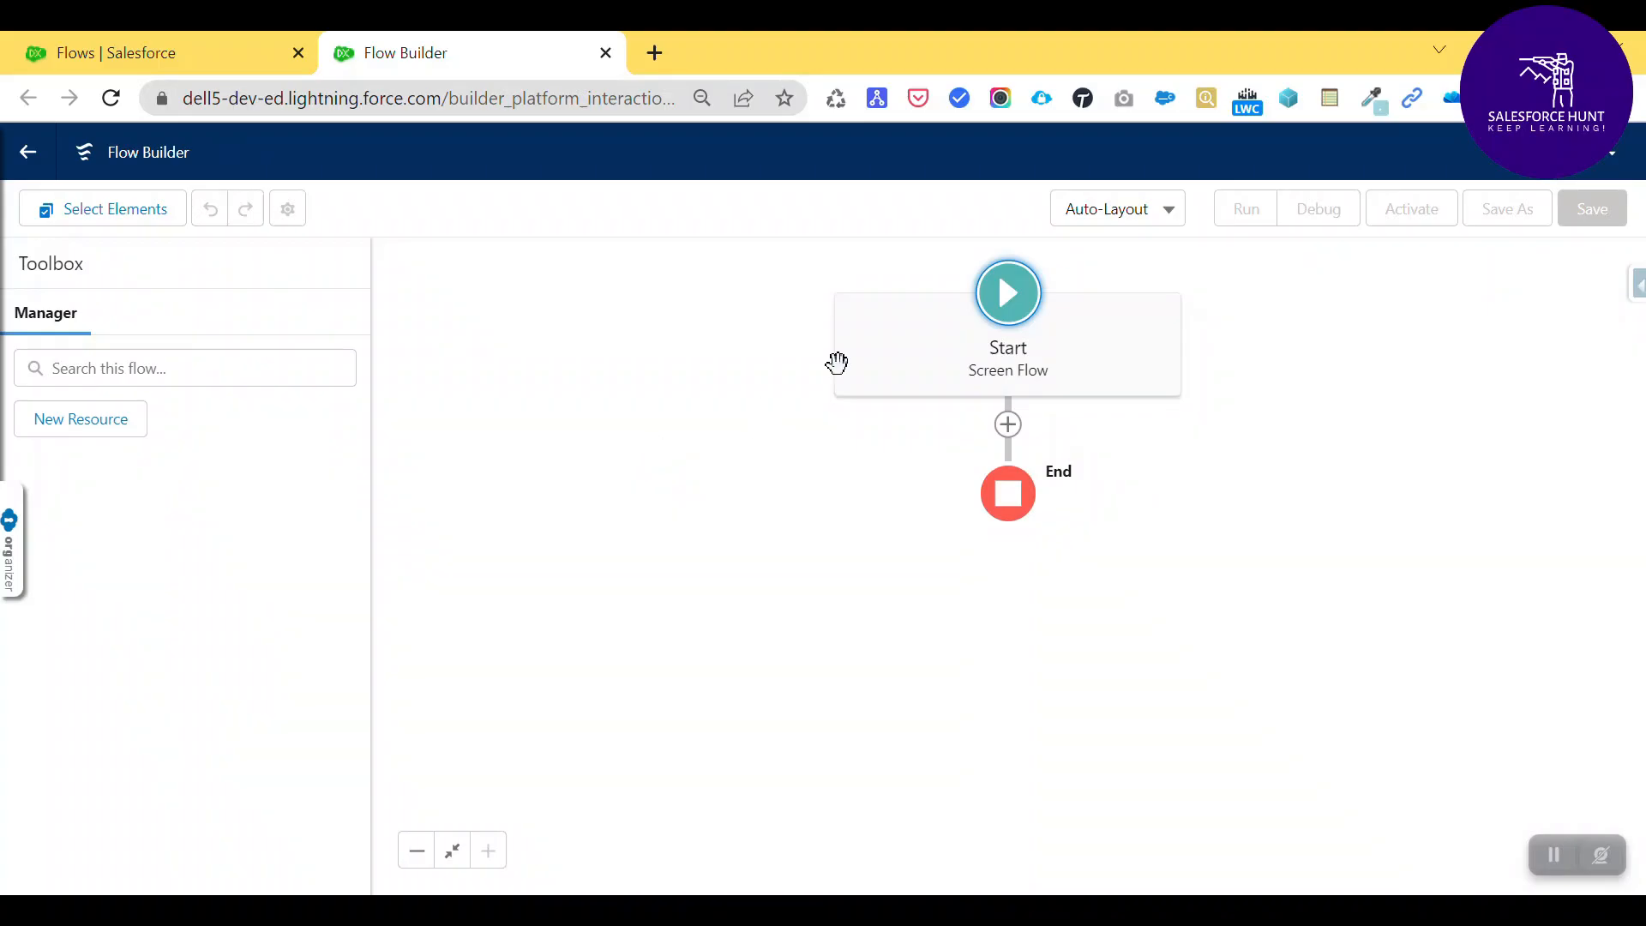
{"action": "left_click", "coordinate": [1128, 216]}
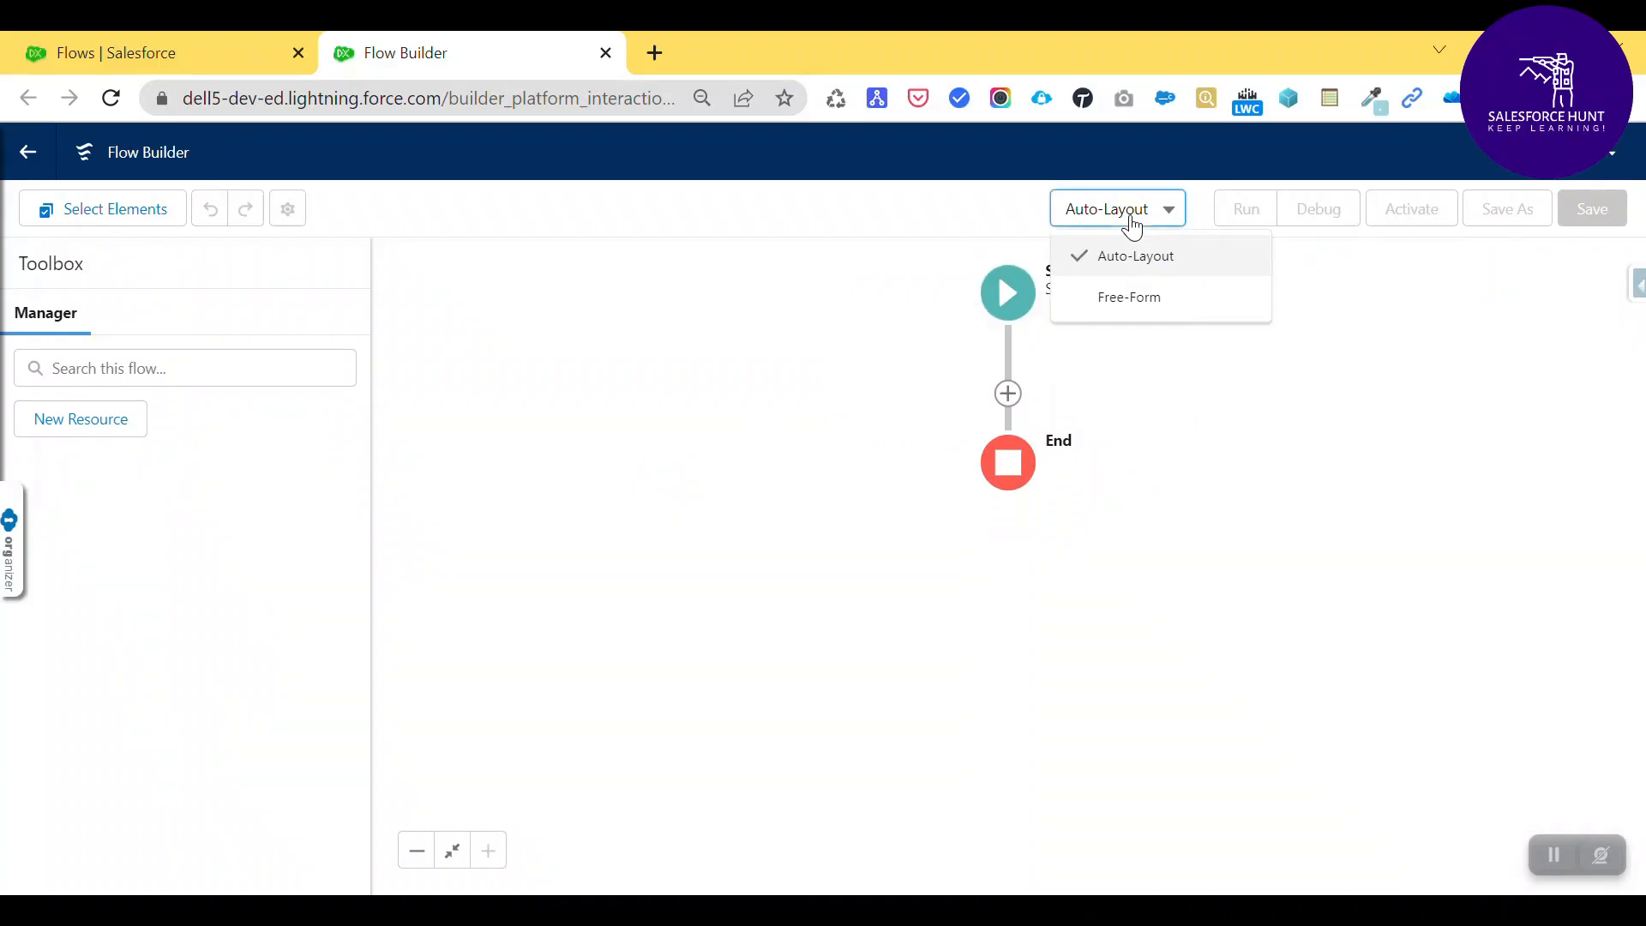
{"action": "left_click", "coordinate": [1129, 297]}
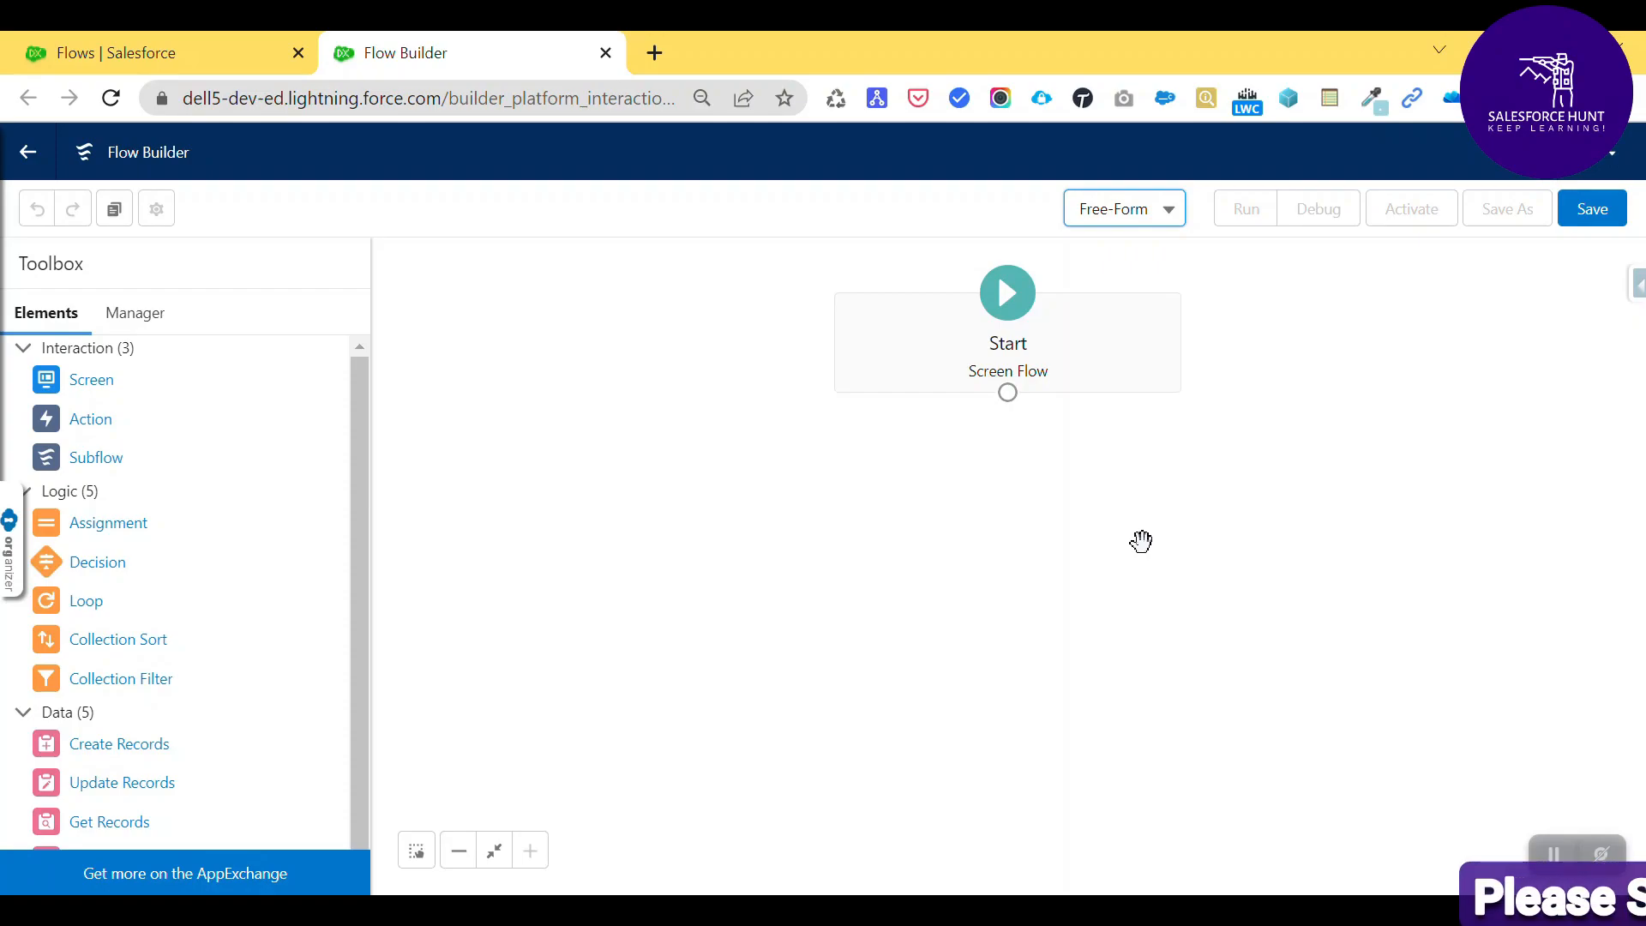
{"action": "left_click_drag", "start_coordinate": [893, 336], "coordinate": [729, 331]}
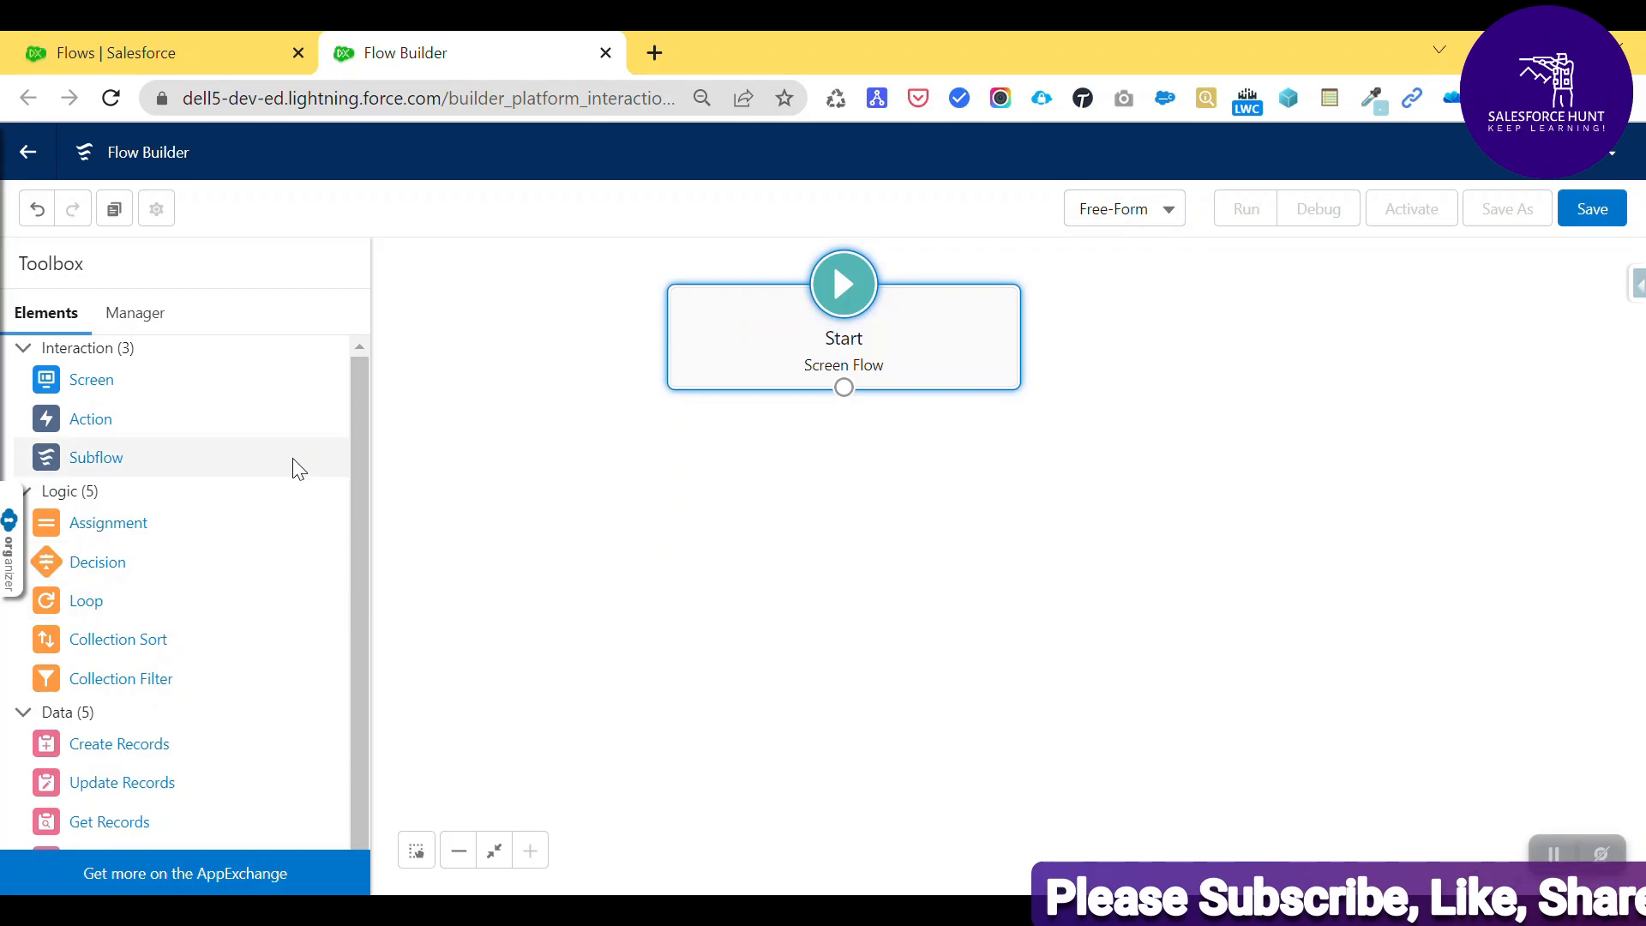
{"action": "left_click_drag", "start_coordinate": [48, 387], "coordinate": [805, 437]}
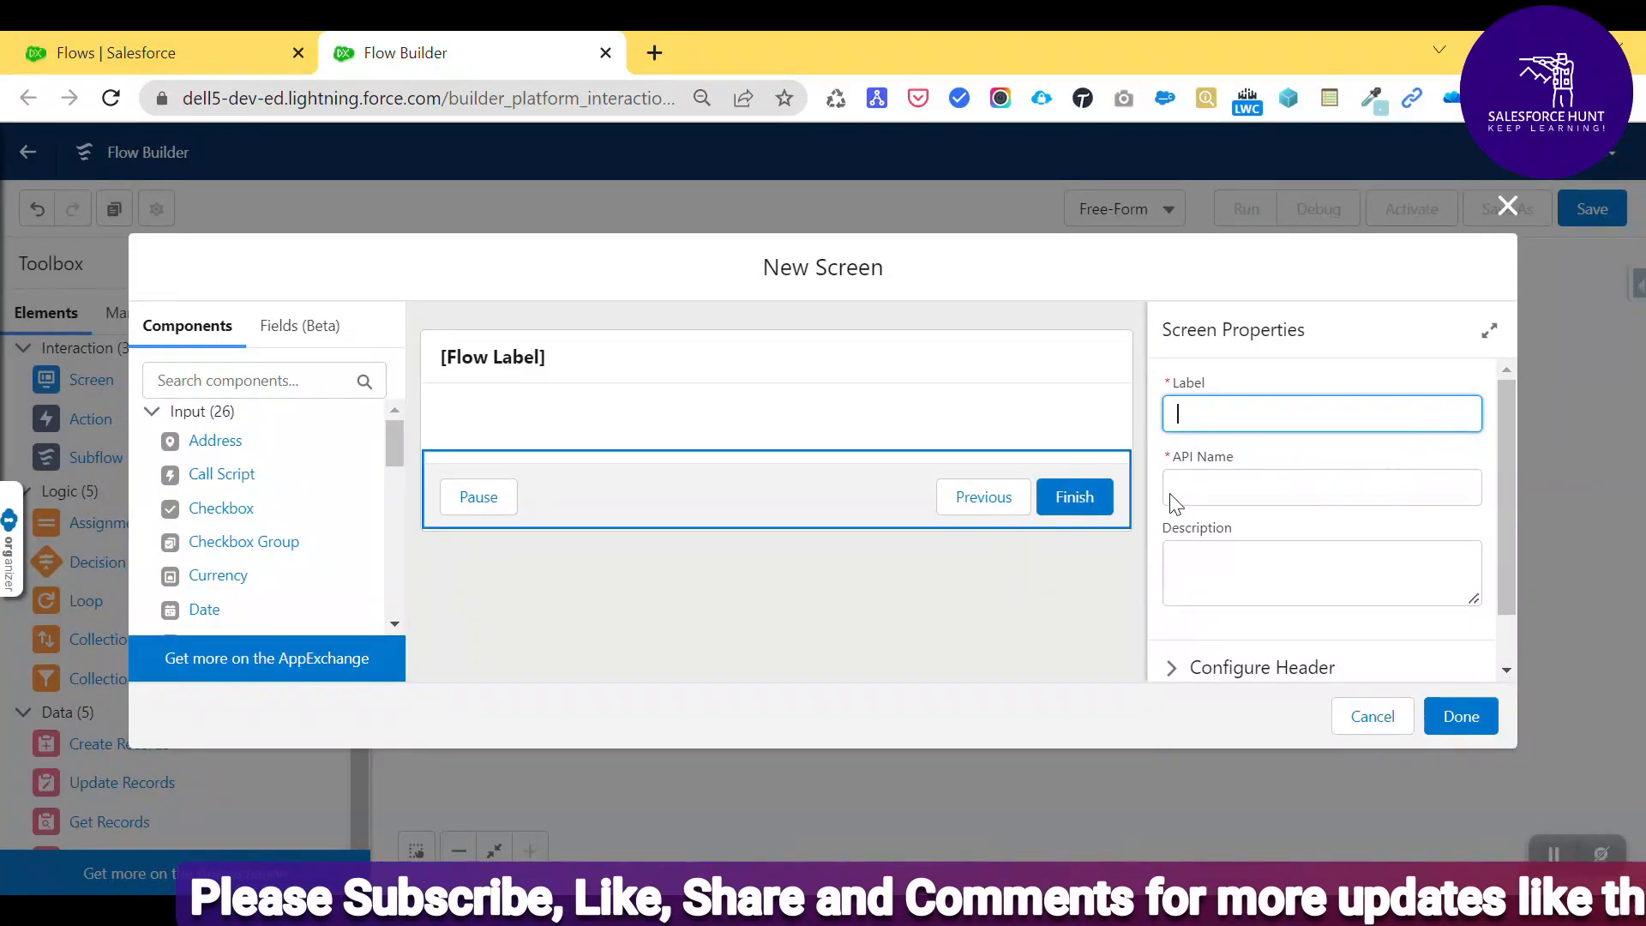
- Label the screen 'Account Record Screen' so its API name fills in as Account_Record_Screen
{"action": "type", "text": "Account "}
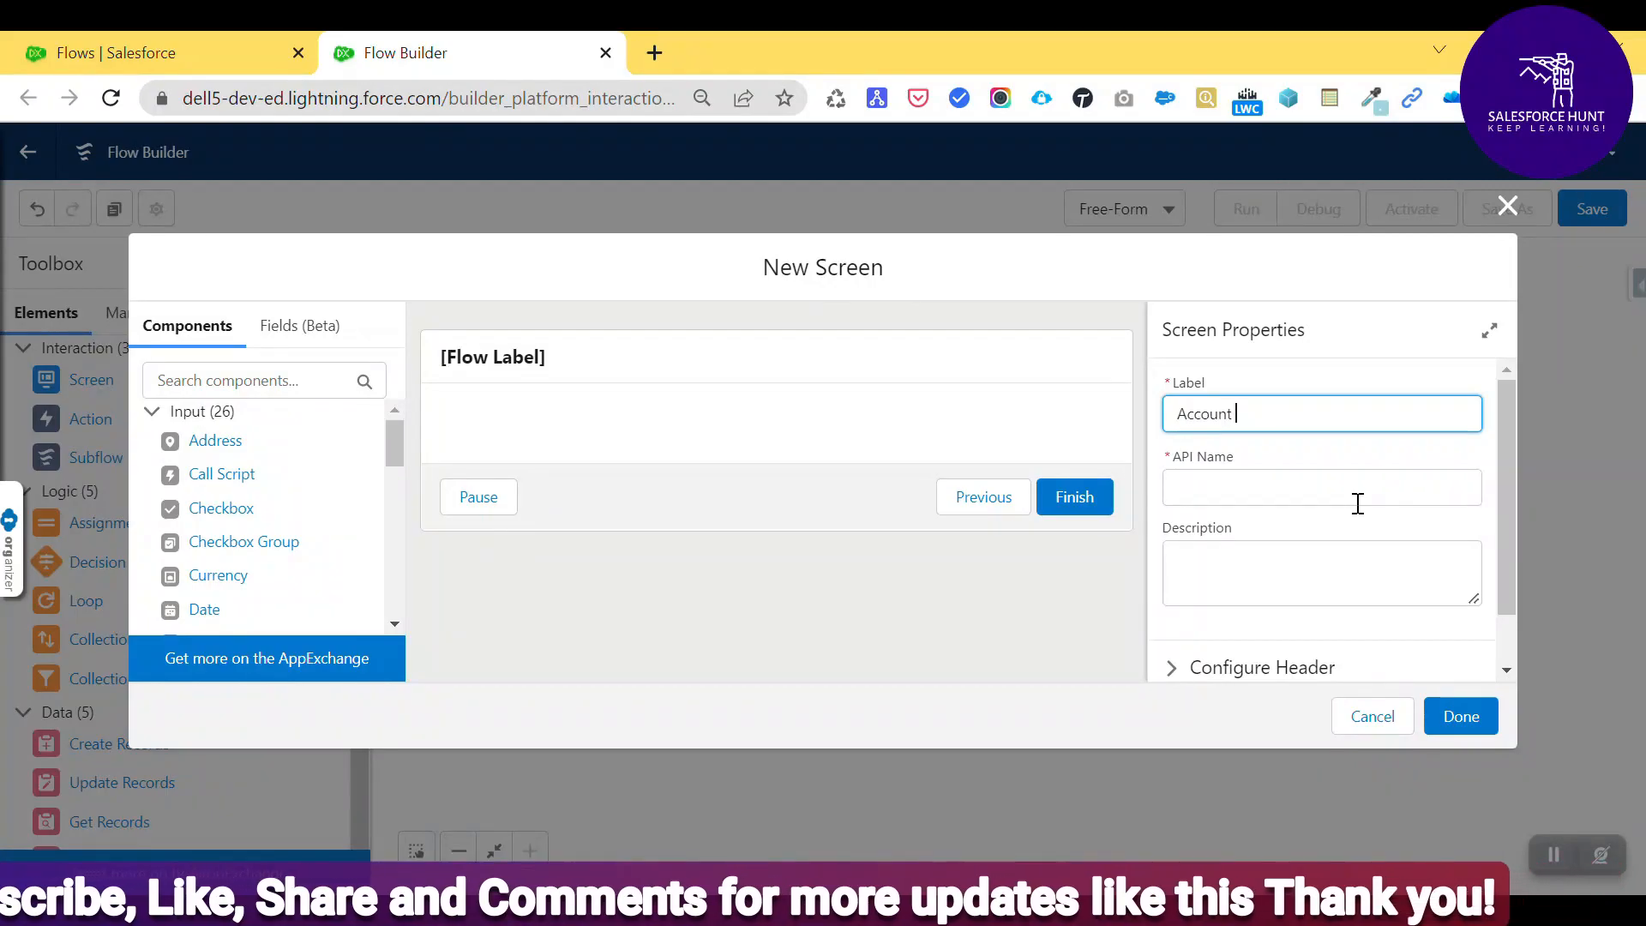
{"action": "type", "text": "R"}
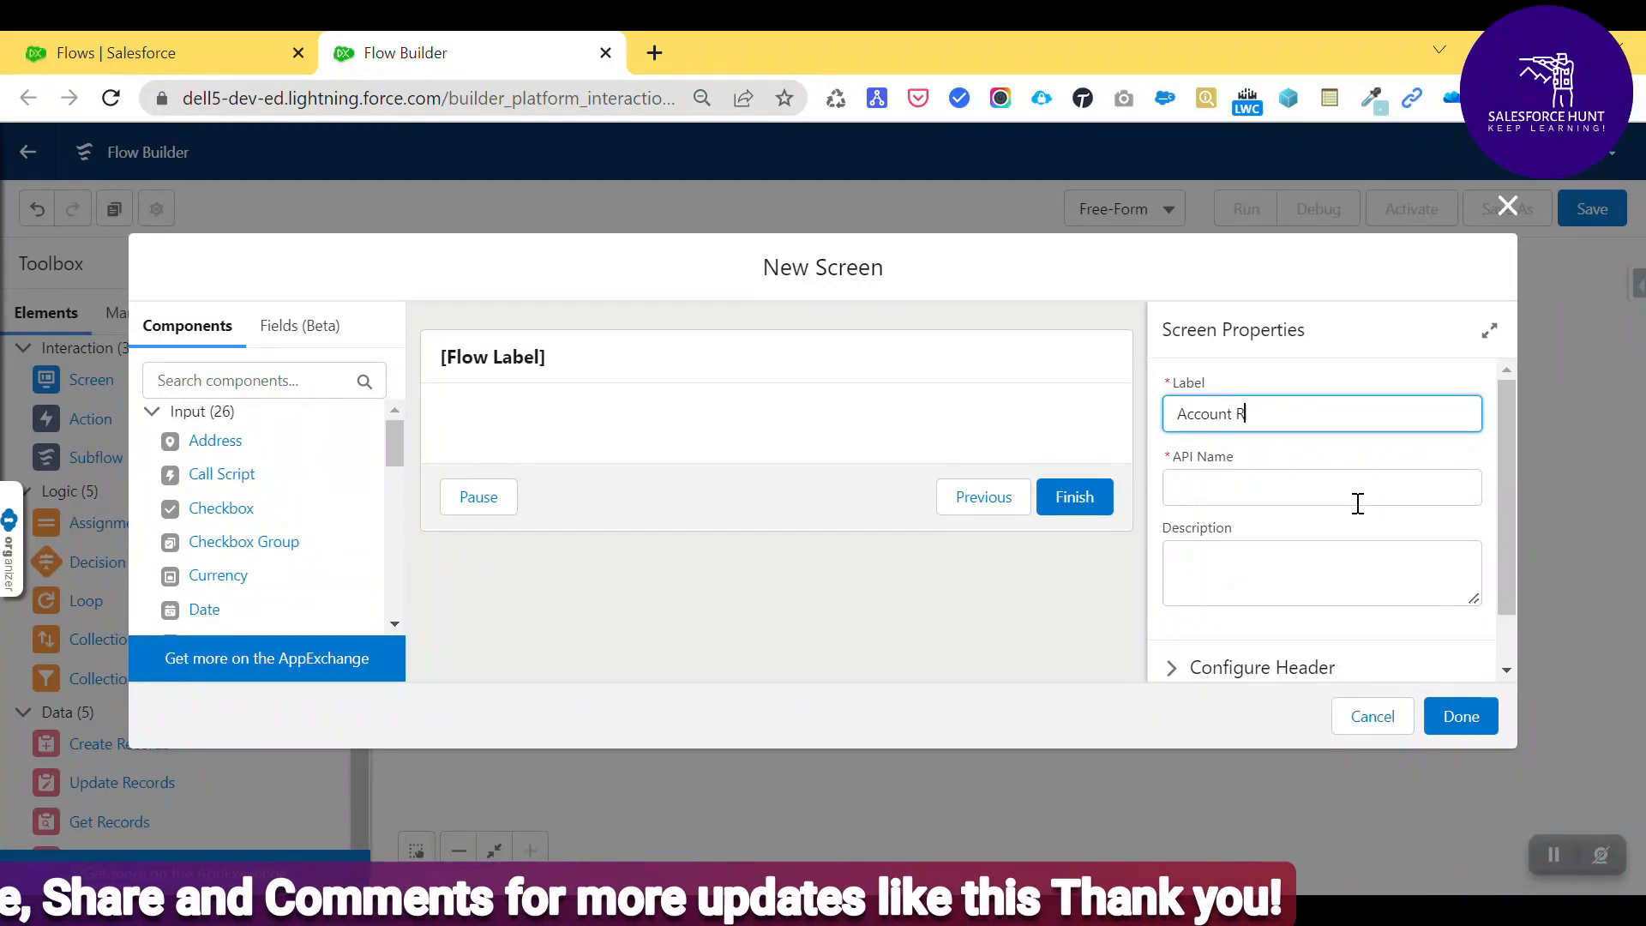
{"action": "type", "text": "ecord Screen"}
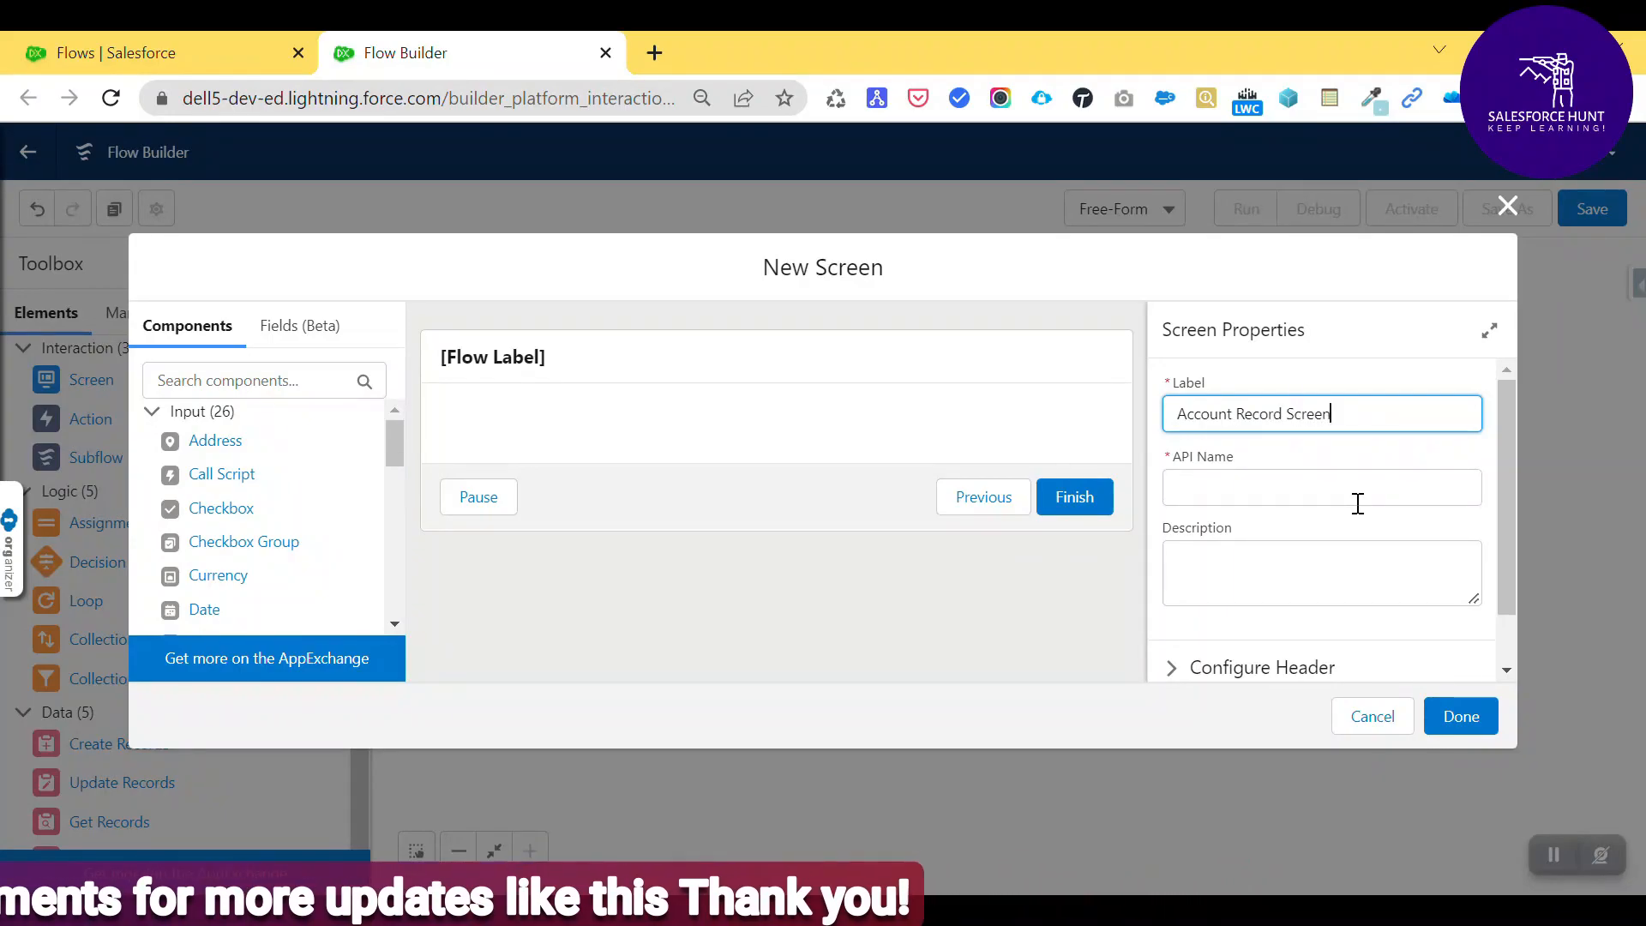
{"action": "left_click", "coordinate": [1358, 503]}
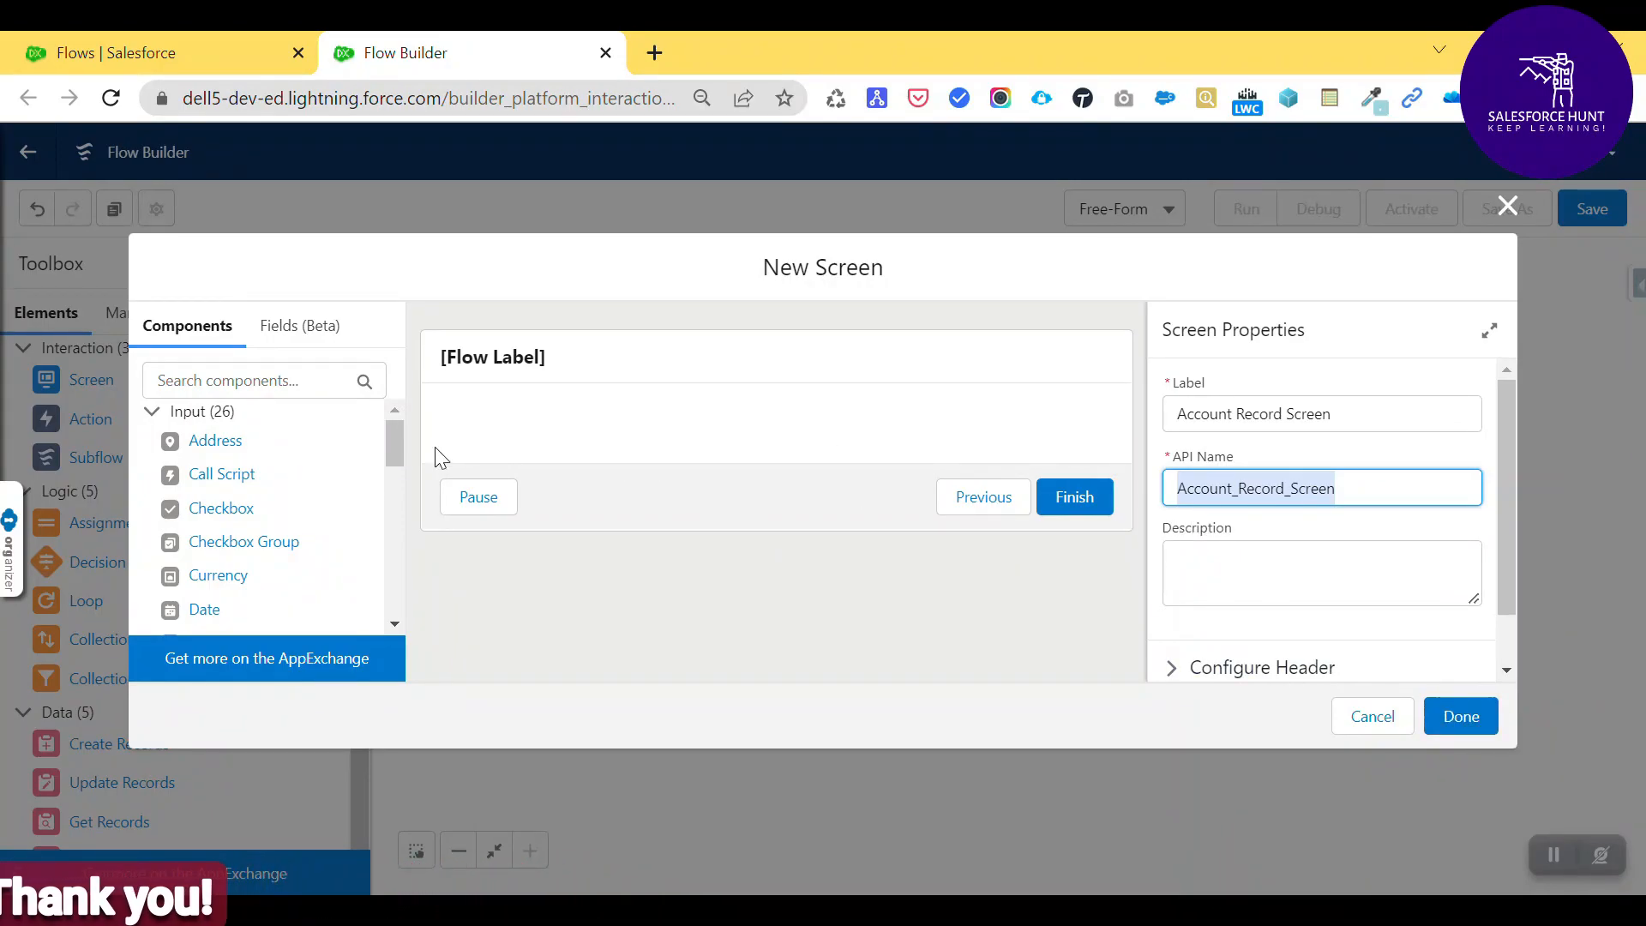
{"action": "left_click", "coordinate": [221, 381]}
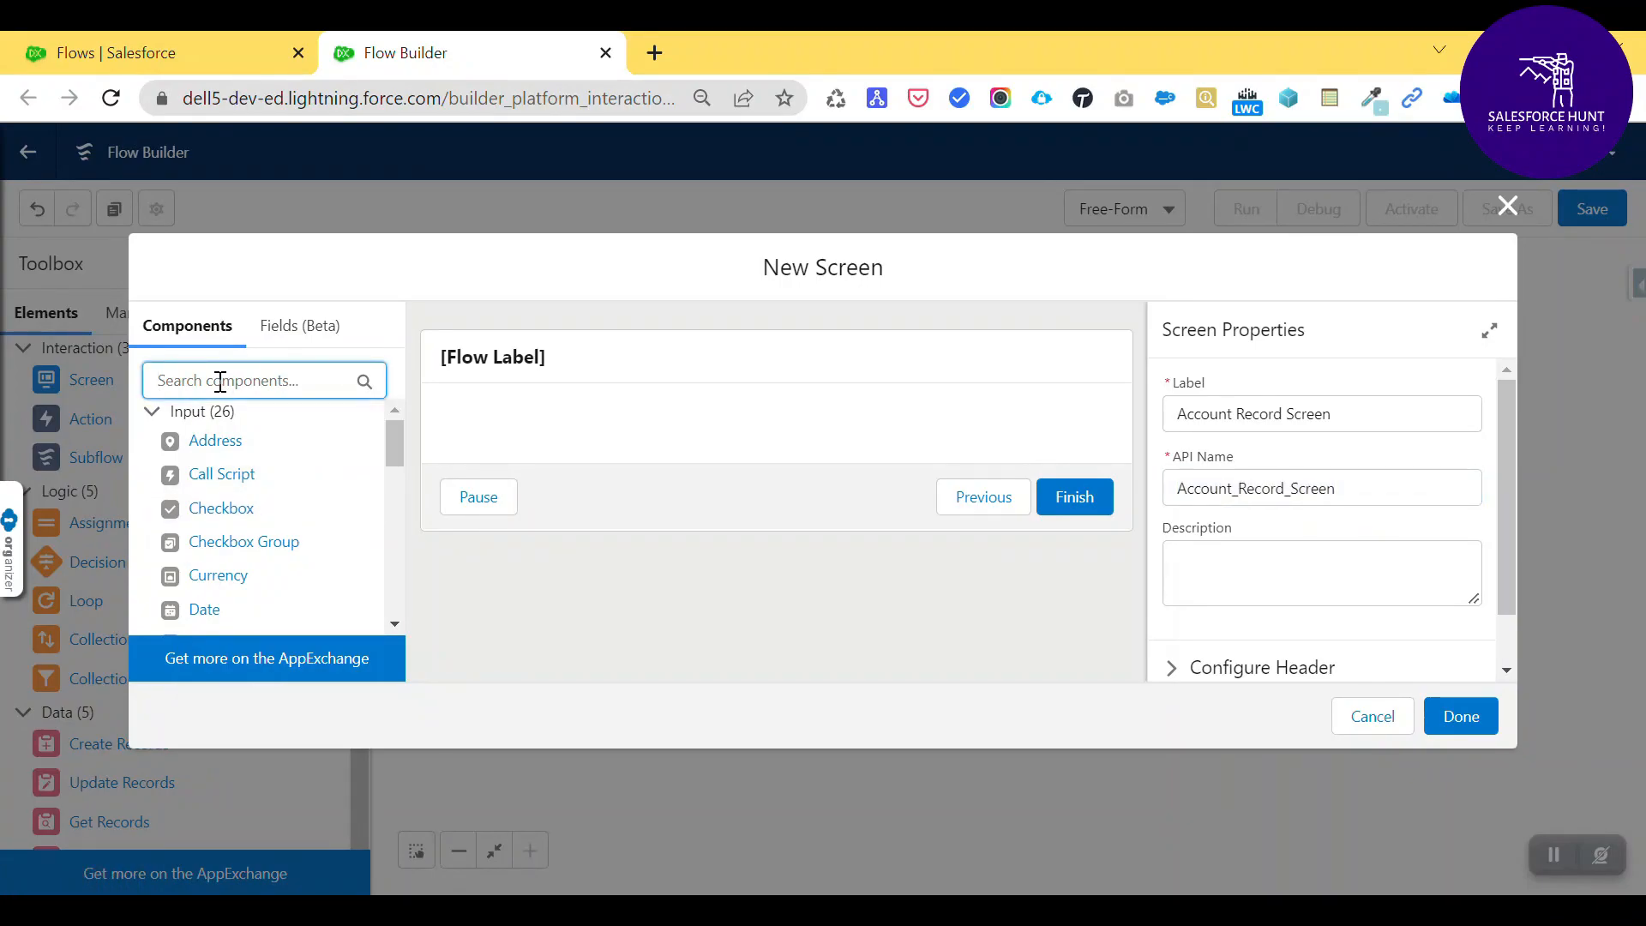
- Add a required Text input labelled 'Account Name' with API name Account_Name to the screen
{"action": "type", "text": "text"}
{"action": "left_click_drag", "start_coordinate": [202, 475], "coordinate": [551, 441]}
{"action": "left_click", "coordinate": [1213, 413]}
{"action": "type", "text": "Account Name"}
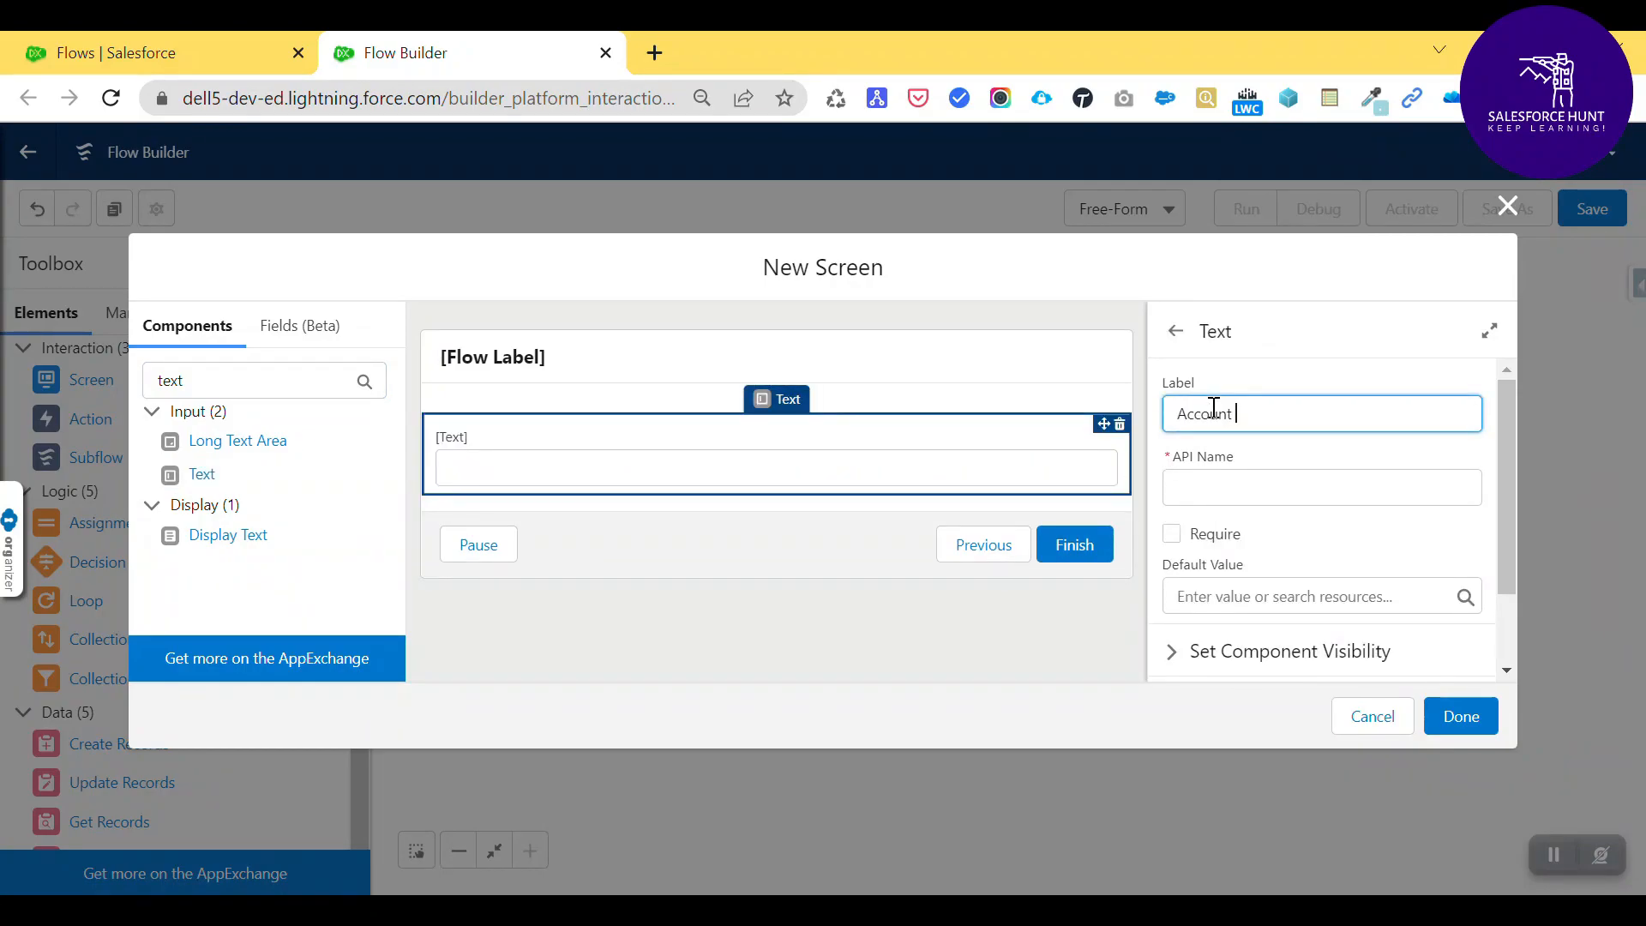
{"action": "key", "text": "Tab"}
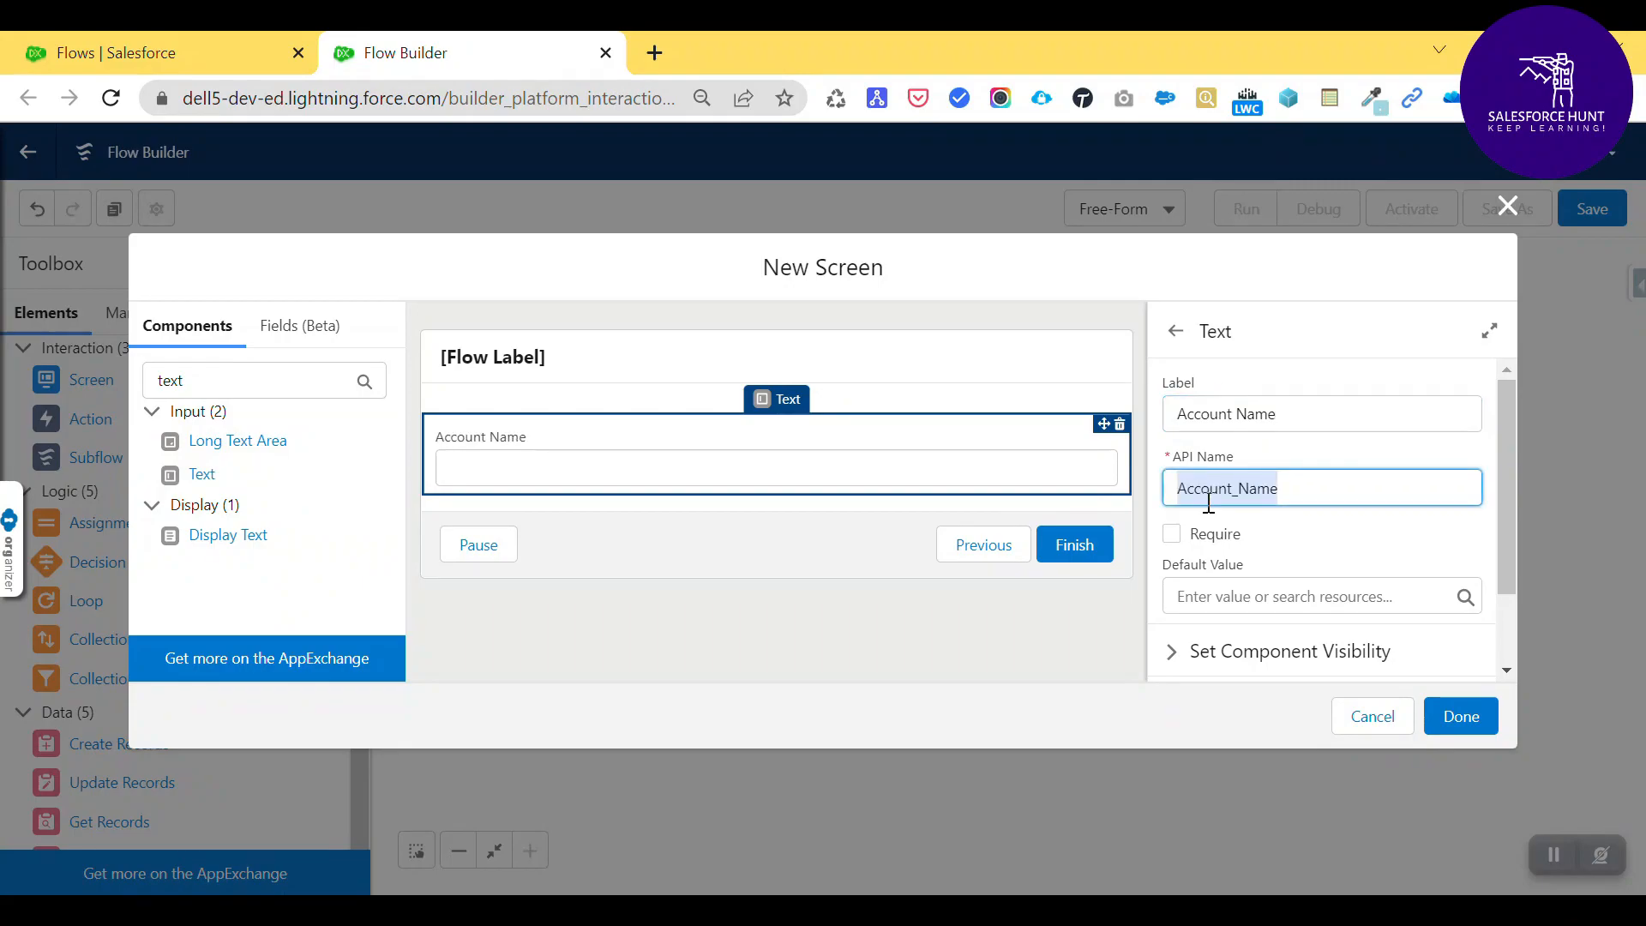
{"action": "left_click", "coordinate": [1175, 534]}
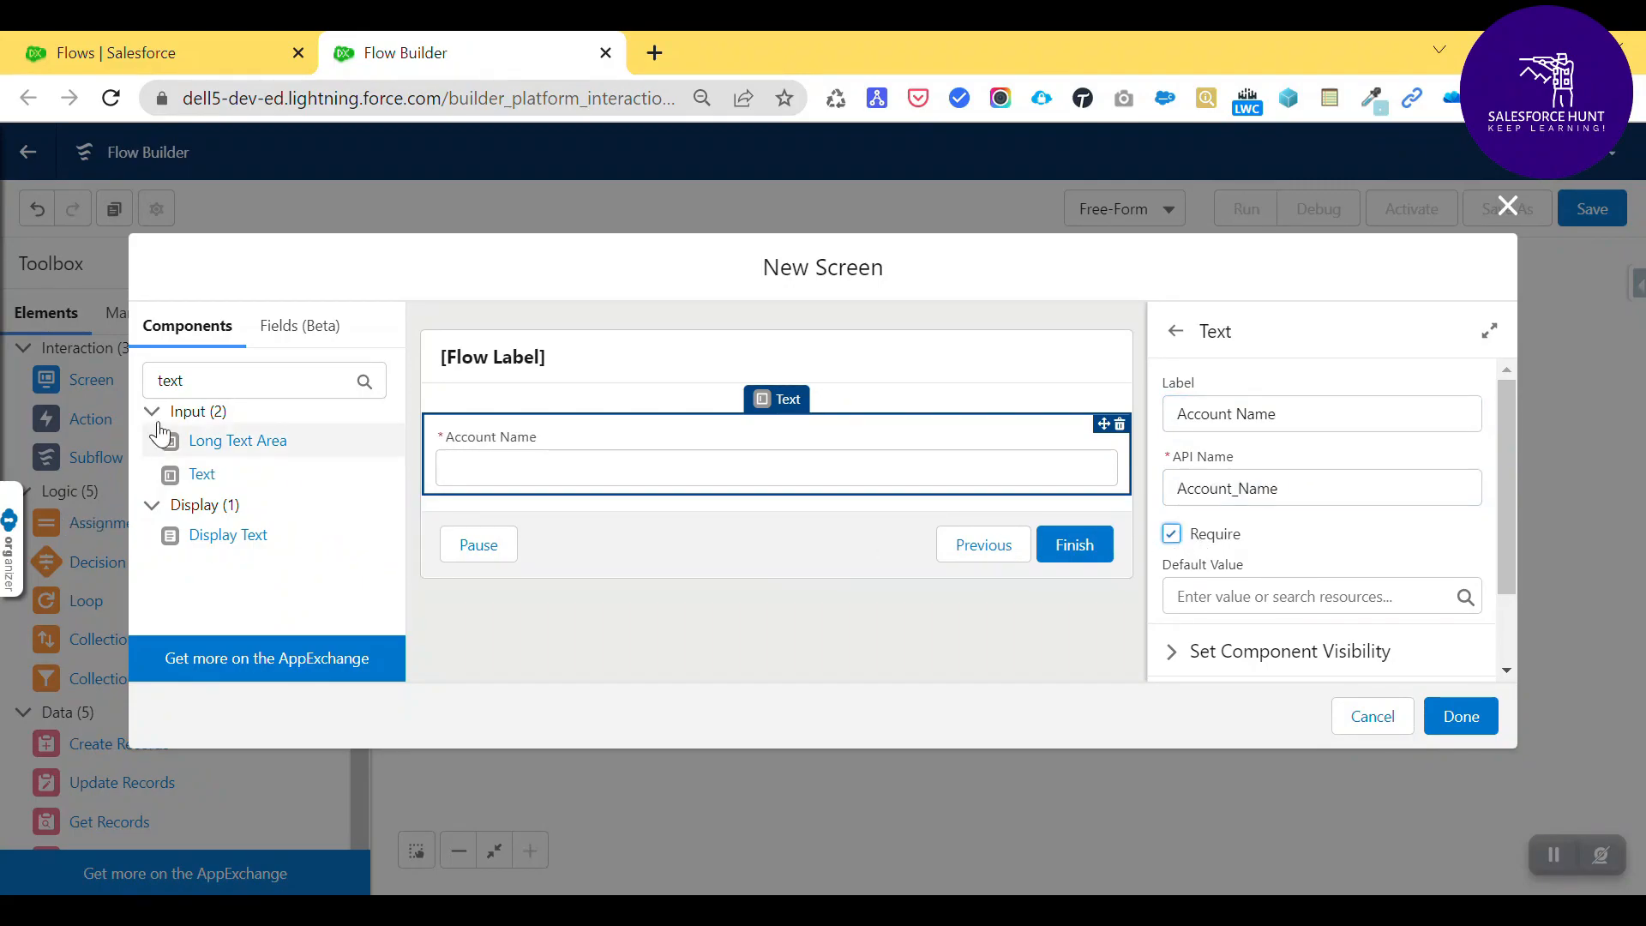
{"action": "double_click", "coordinate": [243, 373]}
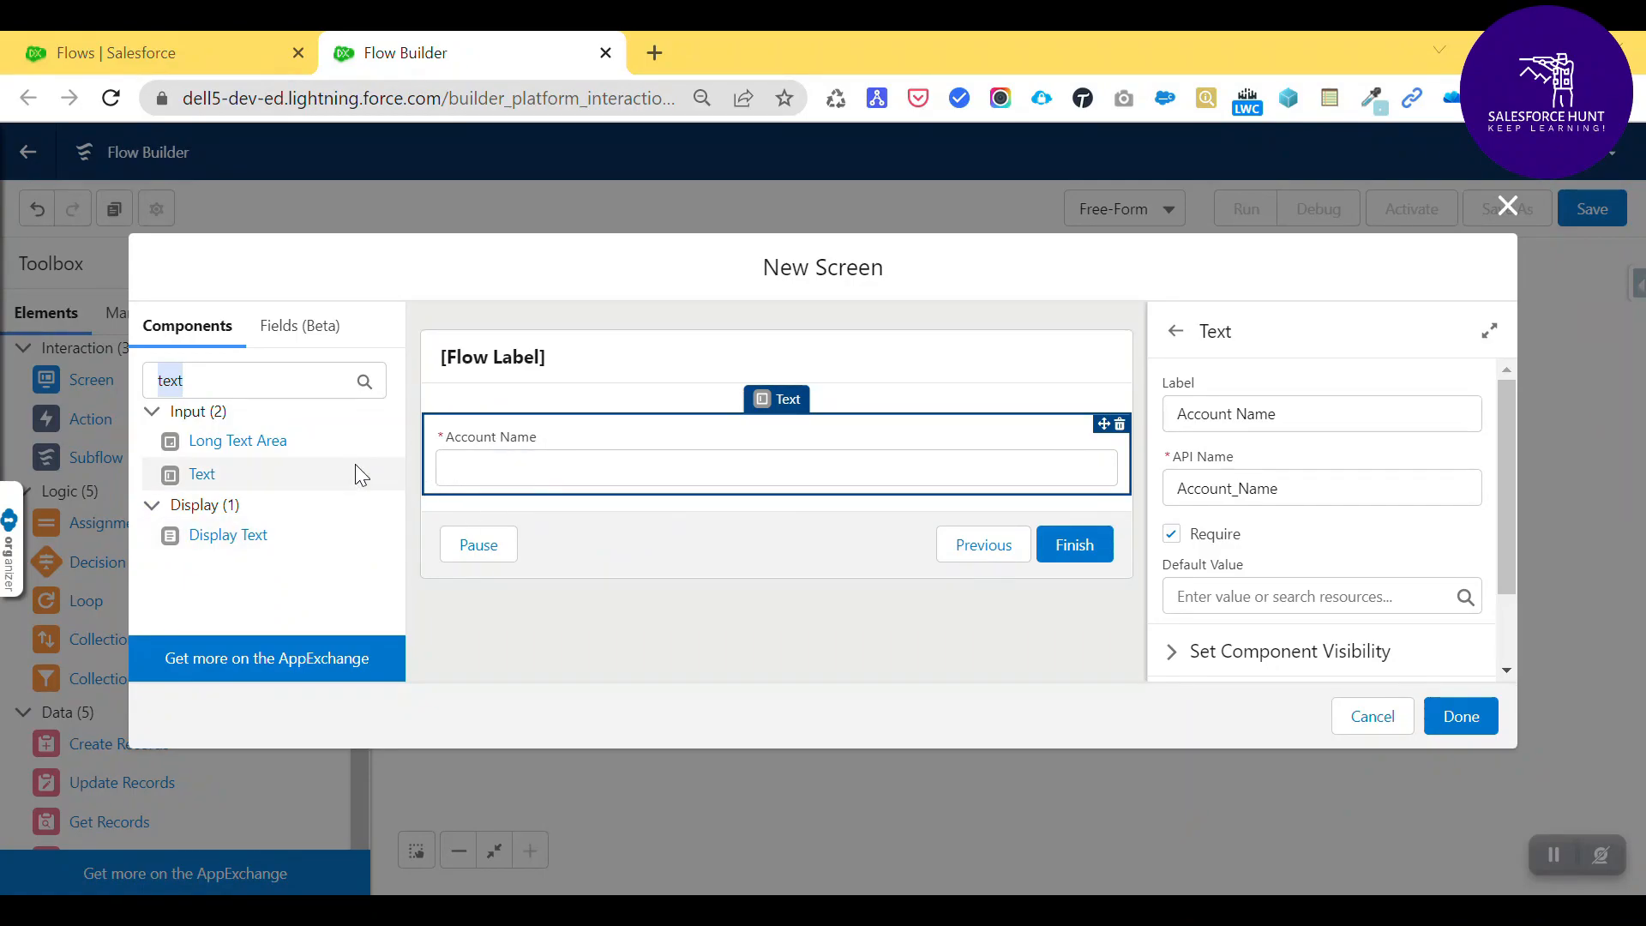
- Search for the URL component and place it below Account Name on the screen
{"action": "left_click", "coordinate": [227, 367]}
{"action": "left_click_drag", "start_coordinate": [224, 368], "coordinate": [117, 381]}
{"action": "type", "text": "Url"}
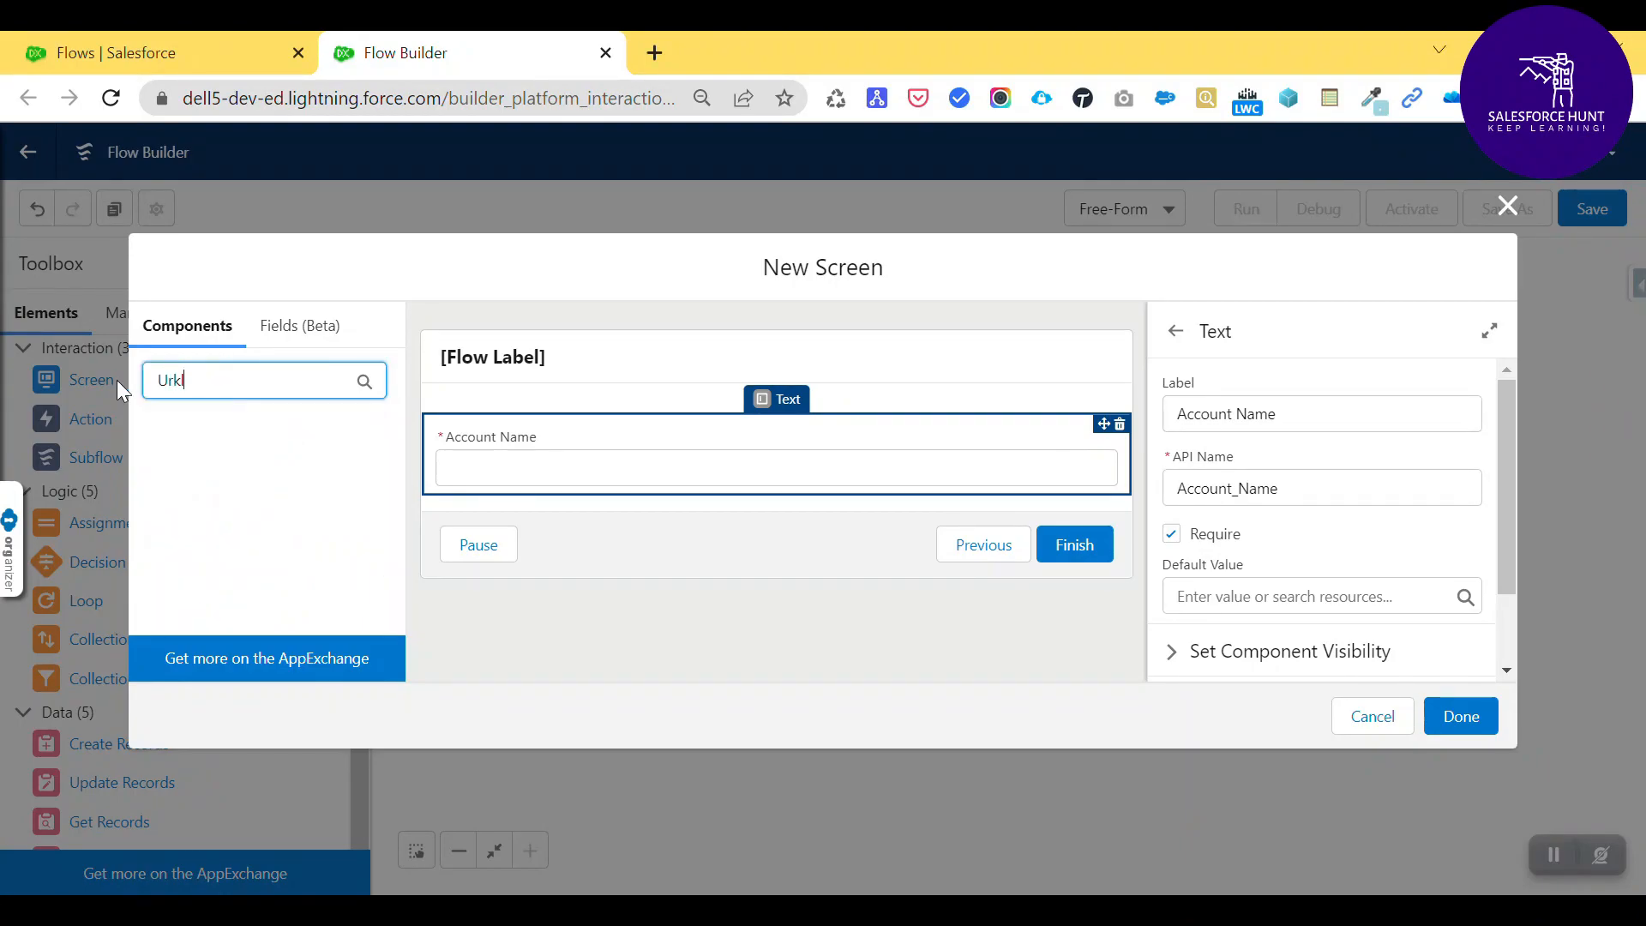
{"action": "key", "text": "BackSpace"}
{"action": "left_click_drag", "start_coordinate": [204, 477], "coordinate": [524, 493]}
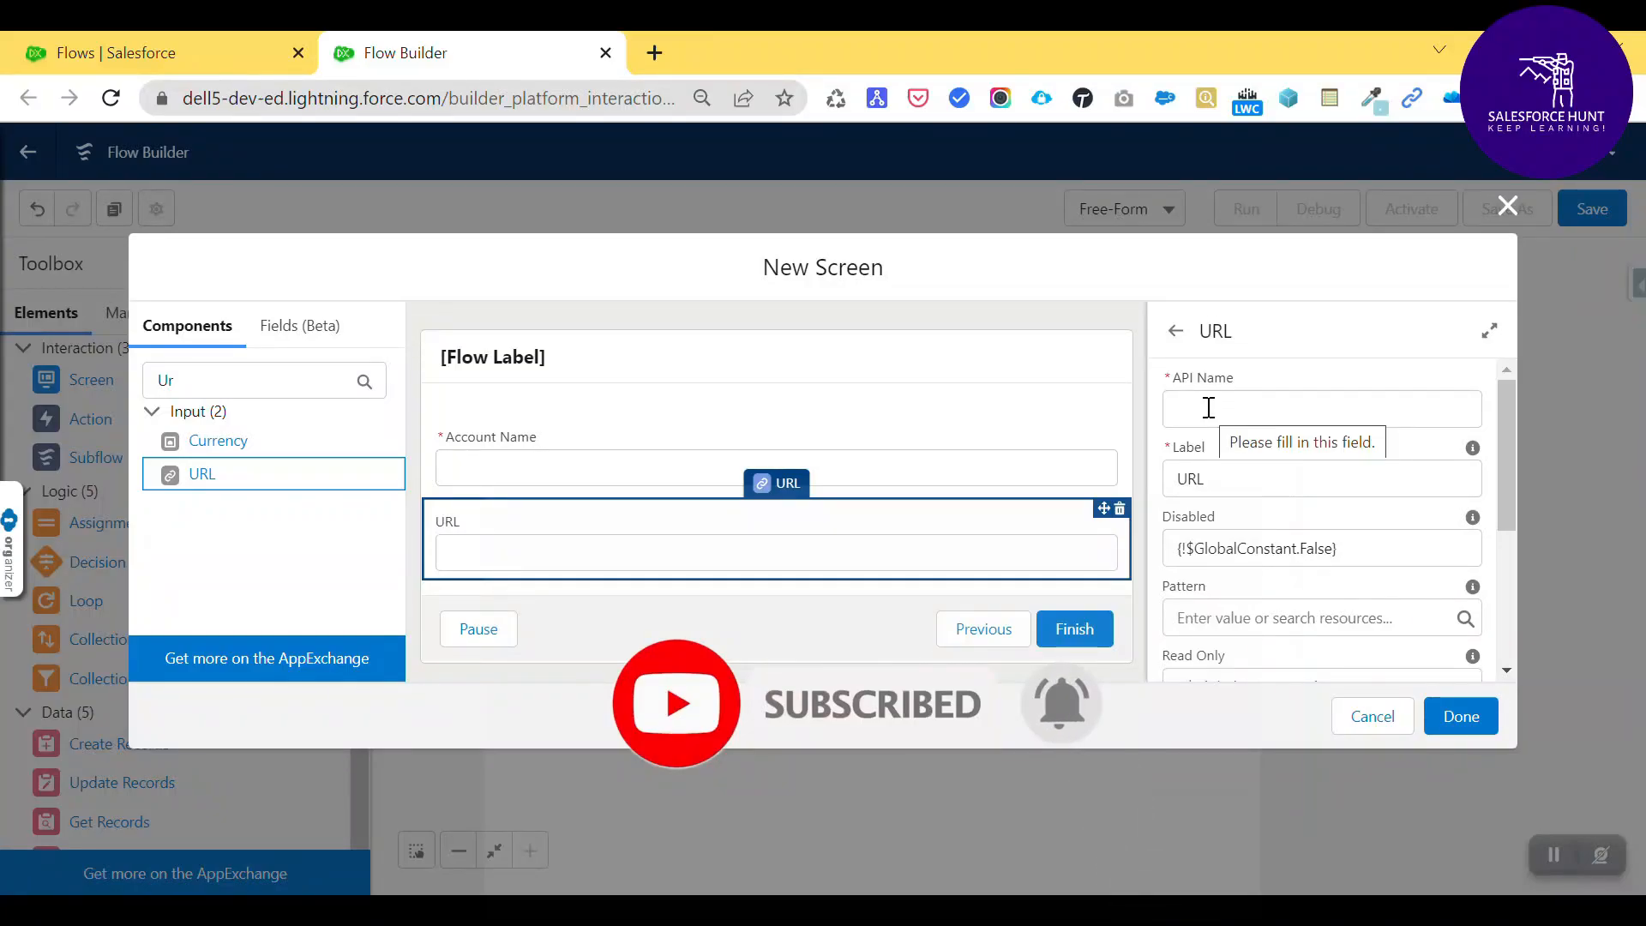
- Set the URL input's API name and label both to 'Website'
{"action": "left_click", "coordinate": [1209, 408]}
{"action": "type", "text": "Web"}
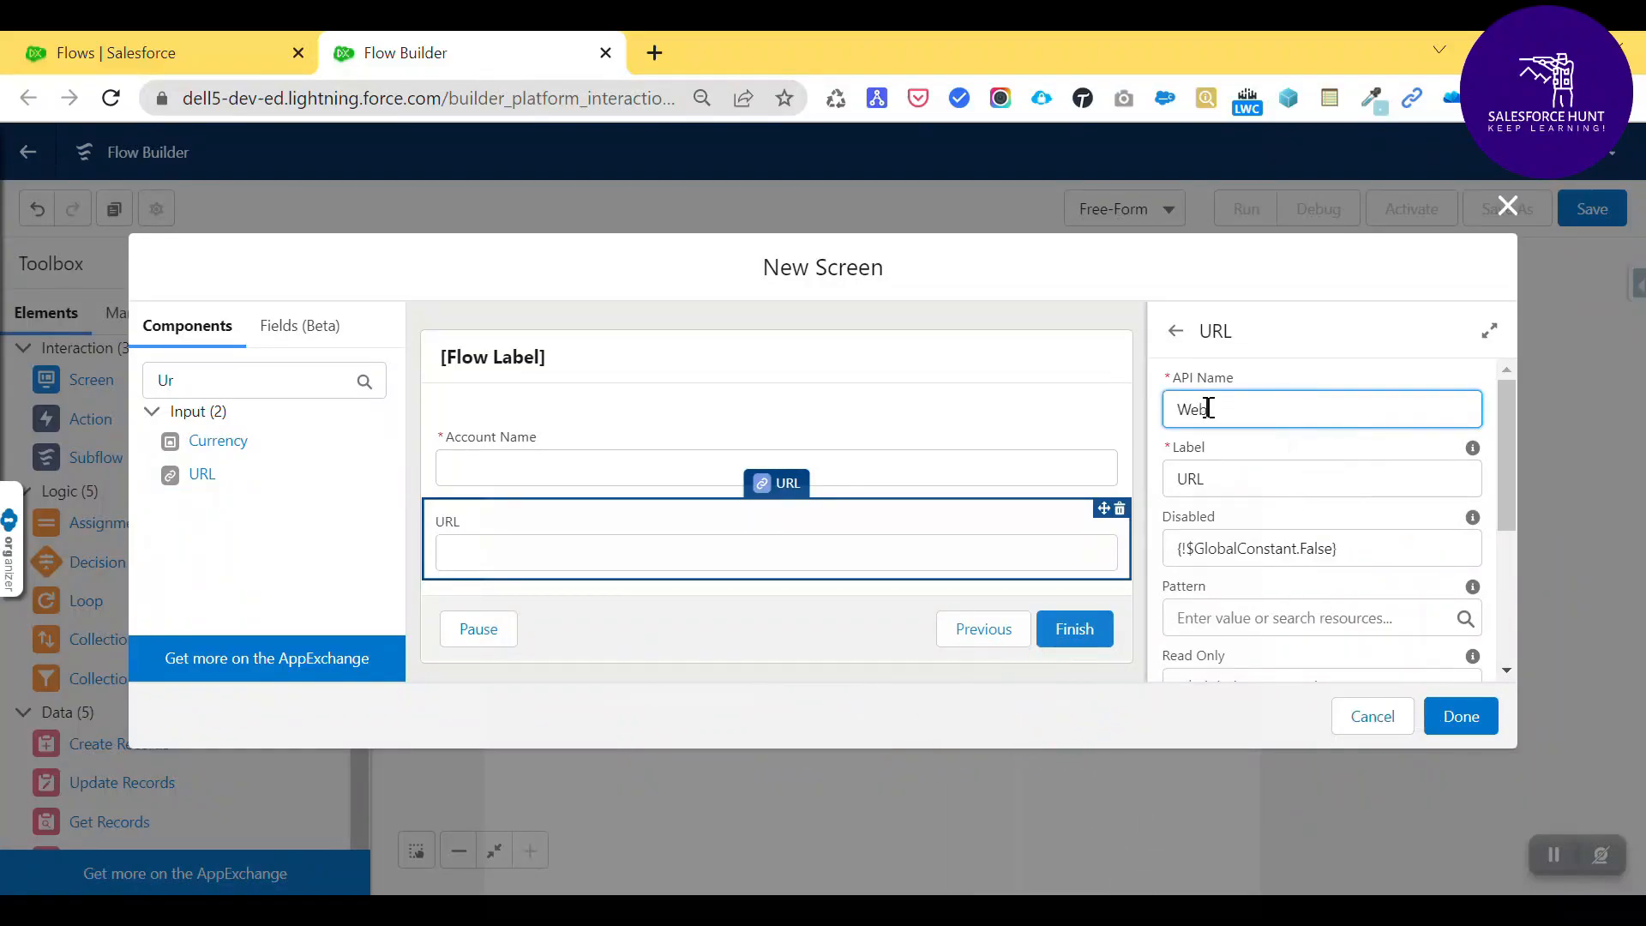
{"action": "type", "text": "site"}
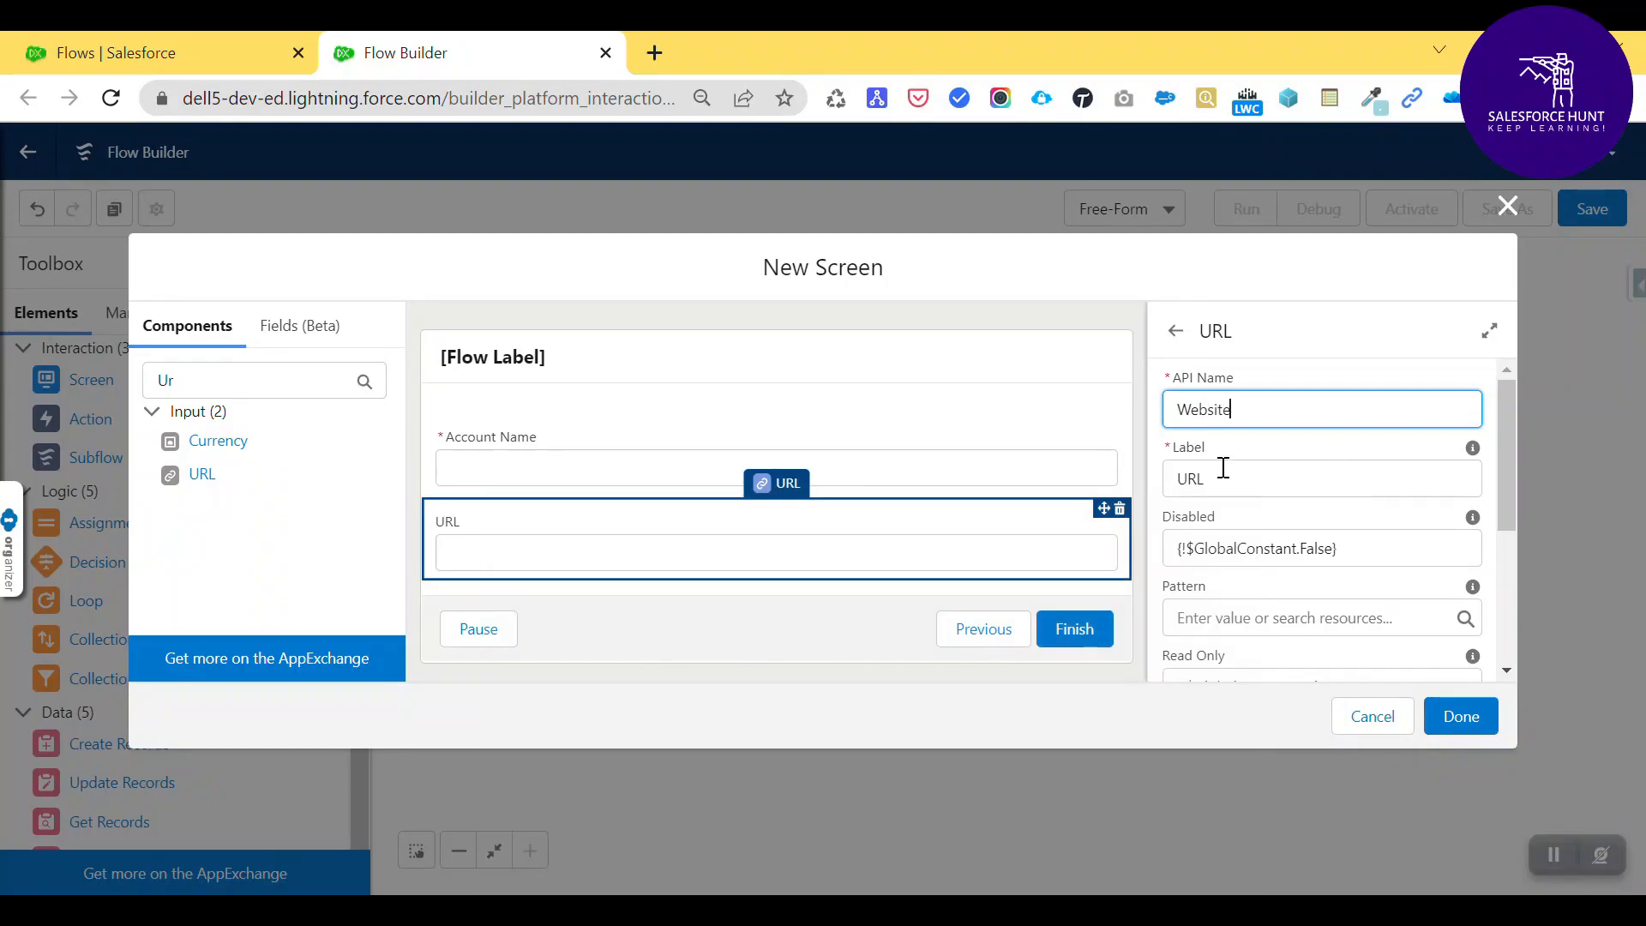
{"action": "key", "text": "Tab"}
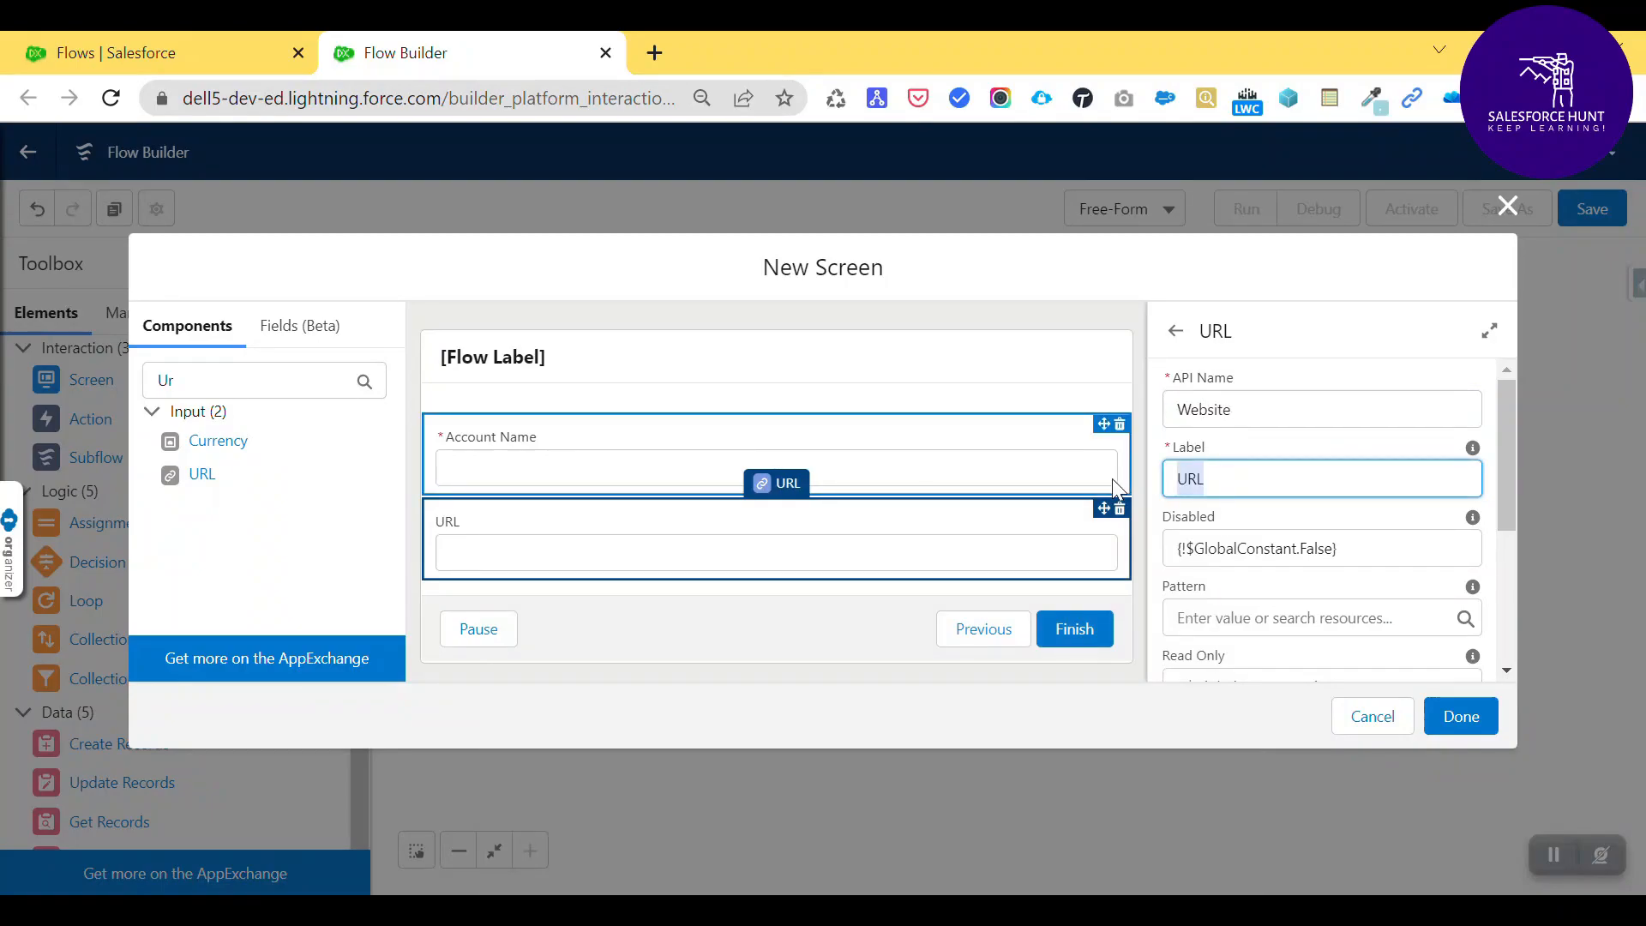
{"action": "type", "text": "Website"}
{"action": "left_click", "coordinate": [847, 691]}
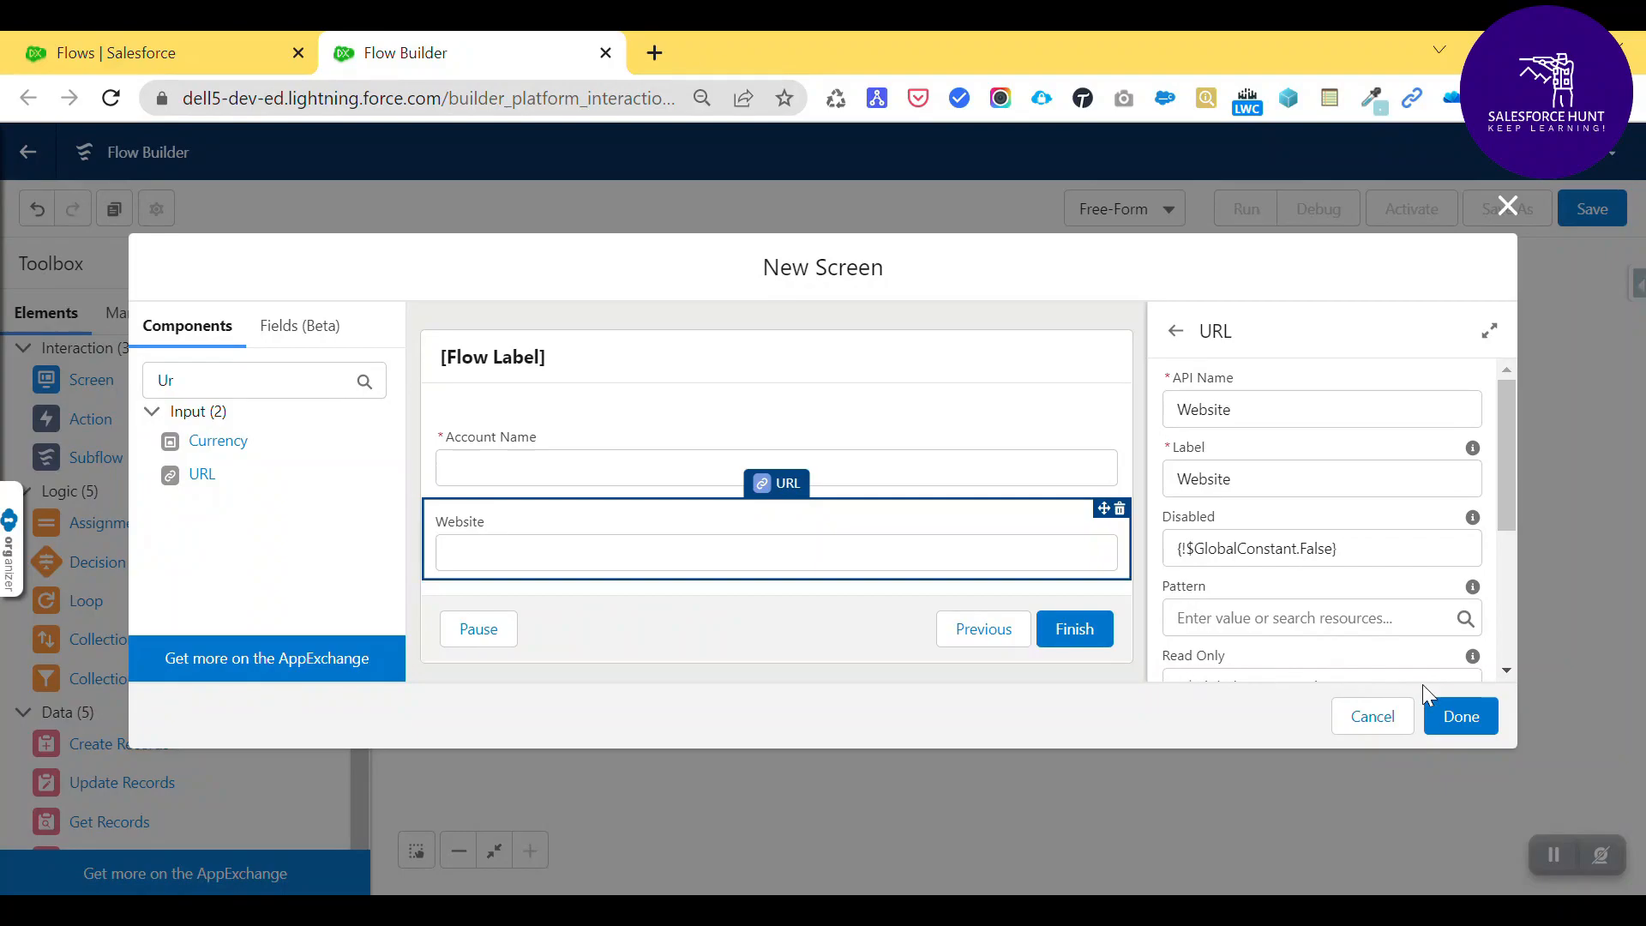
- Finish the screen, move it lower, and connect Start to the Account Record Screen
{"action": "left_click", "coordinate": [1461, 716]}
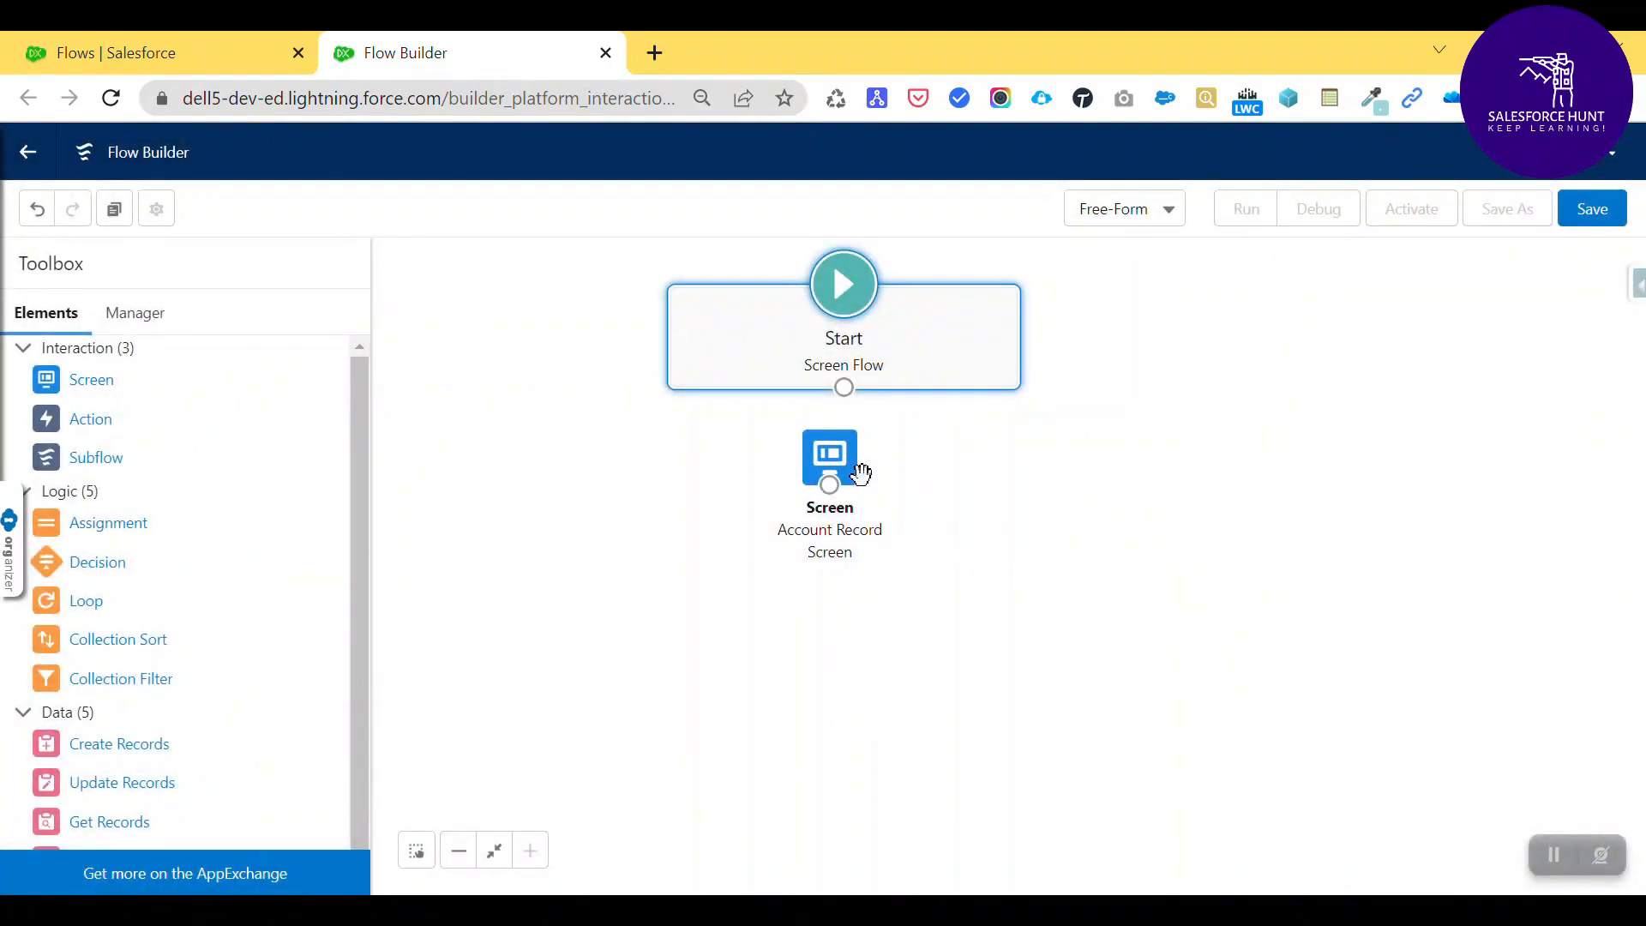
{"action": "left_click_drag", "start_coordinate": [830, 451], "coordinate": [866, 508]}
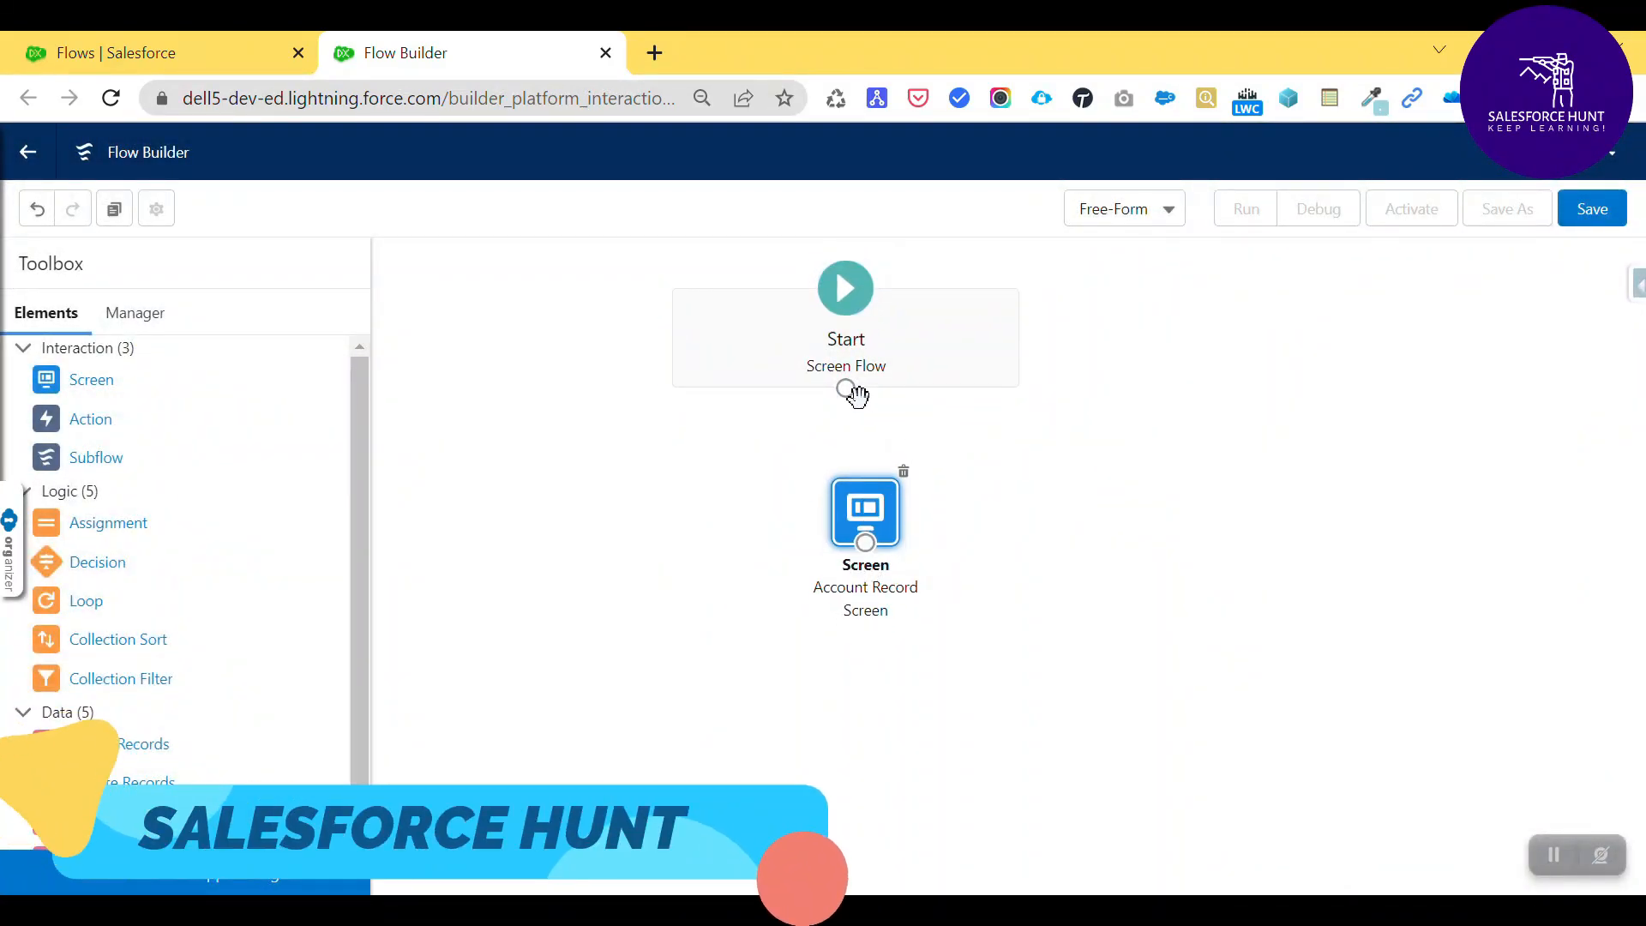
{"action": "left_click_drag", "start_coordinate": [851, 399], "coordinate": [864, 513]}
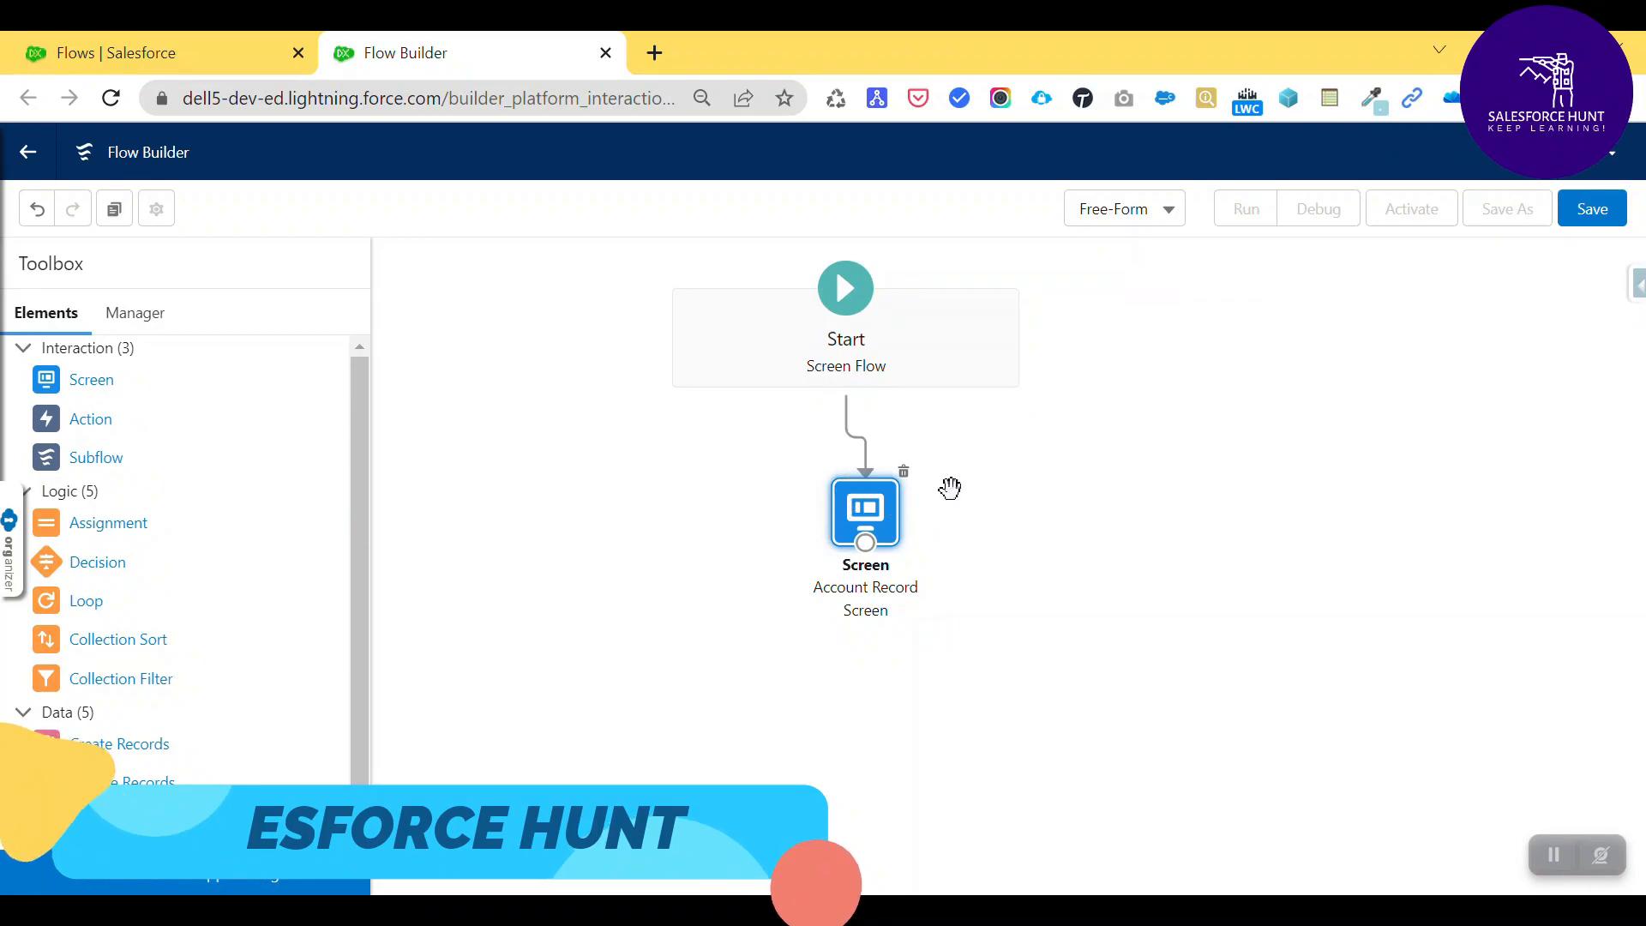
- Save the flow with the label 'New Account Screen Flow'
{"action": "left_click", "coordinate": [1619, 225]}
{"action": "left_click", "coordinate": [577, 428]}
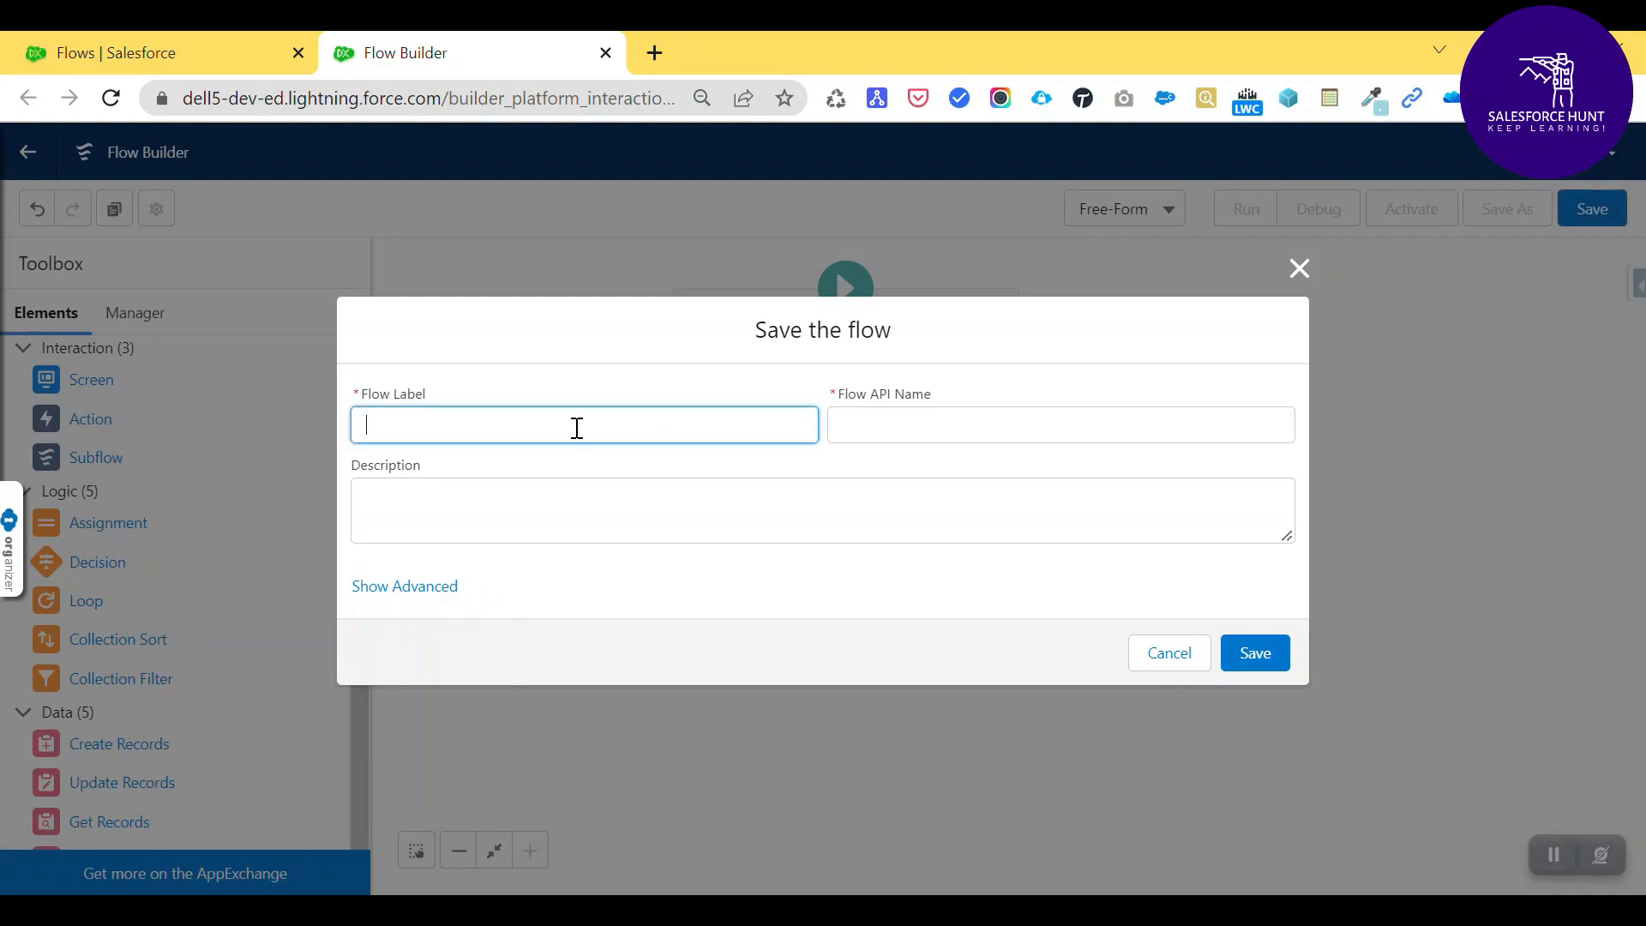
{"action": "type", "text": "New Account Screen Flow"}
{"action": "key", "text": "Tab"}
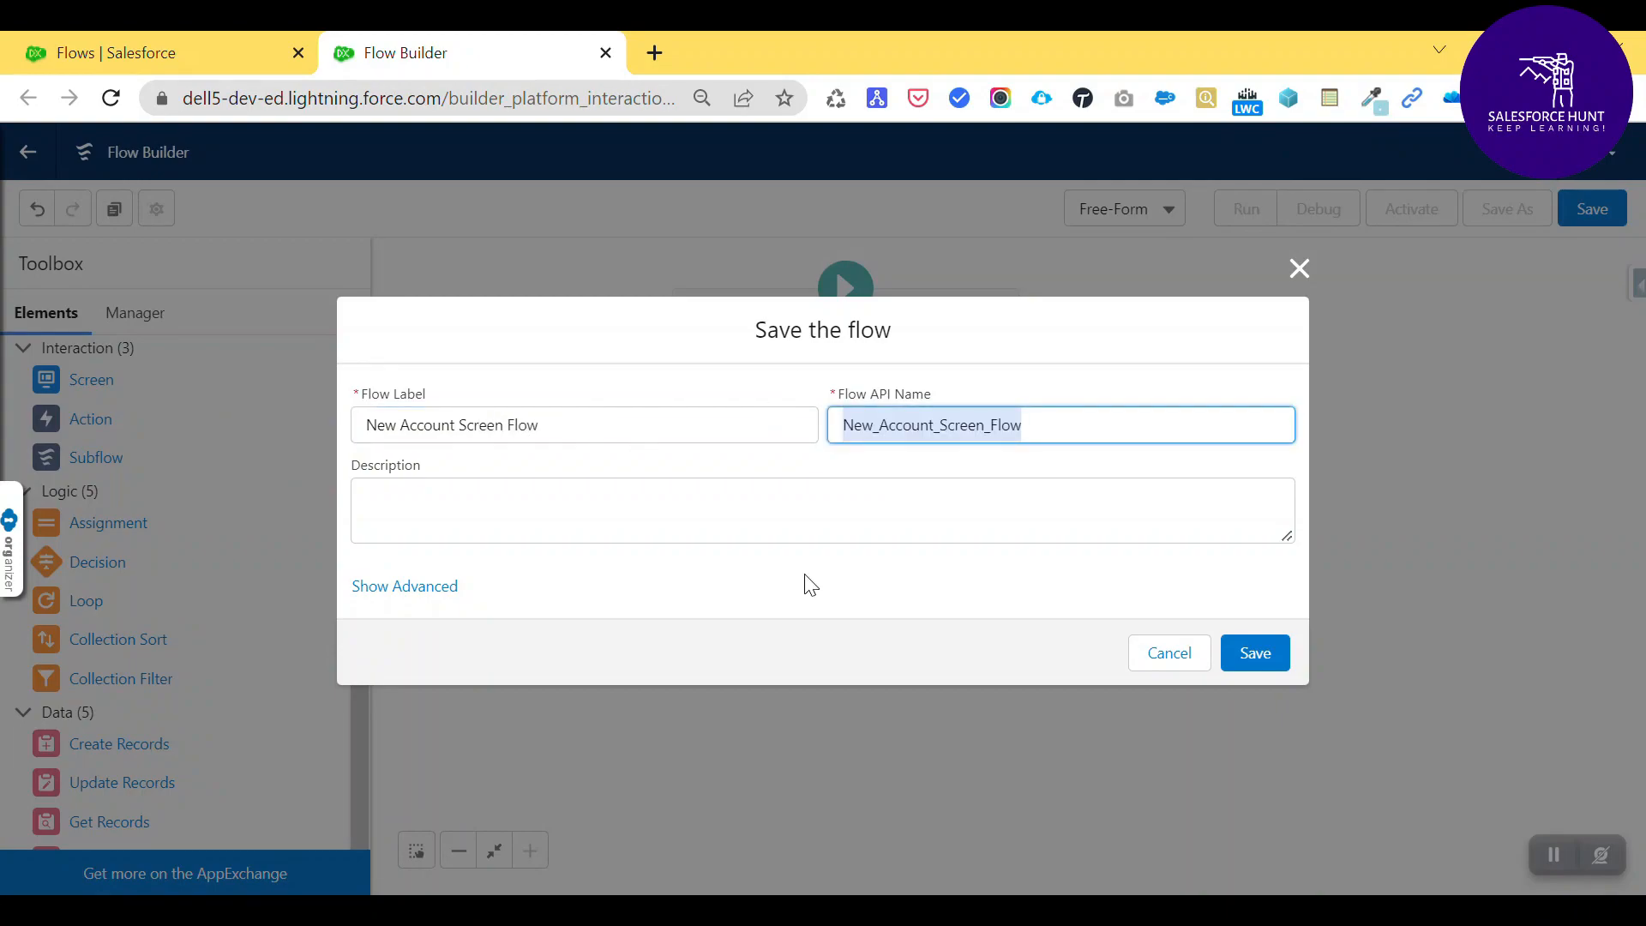
{"action": "left_click", "coordinate": [455, 493]}
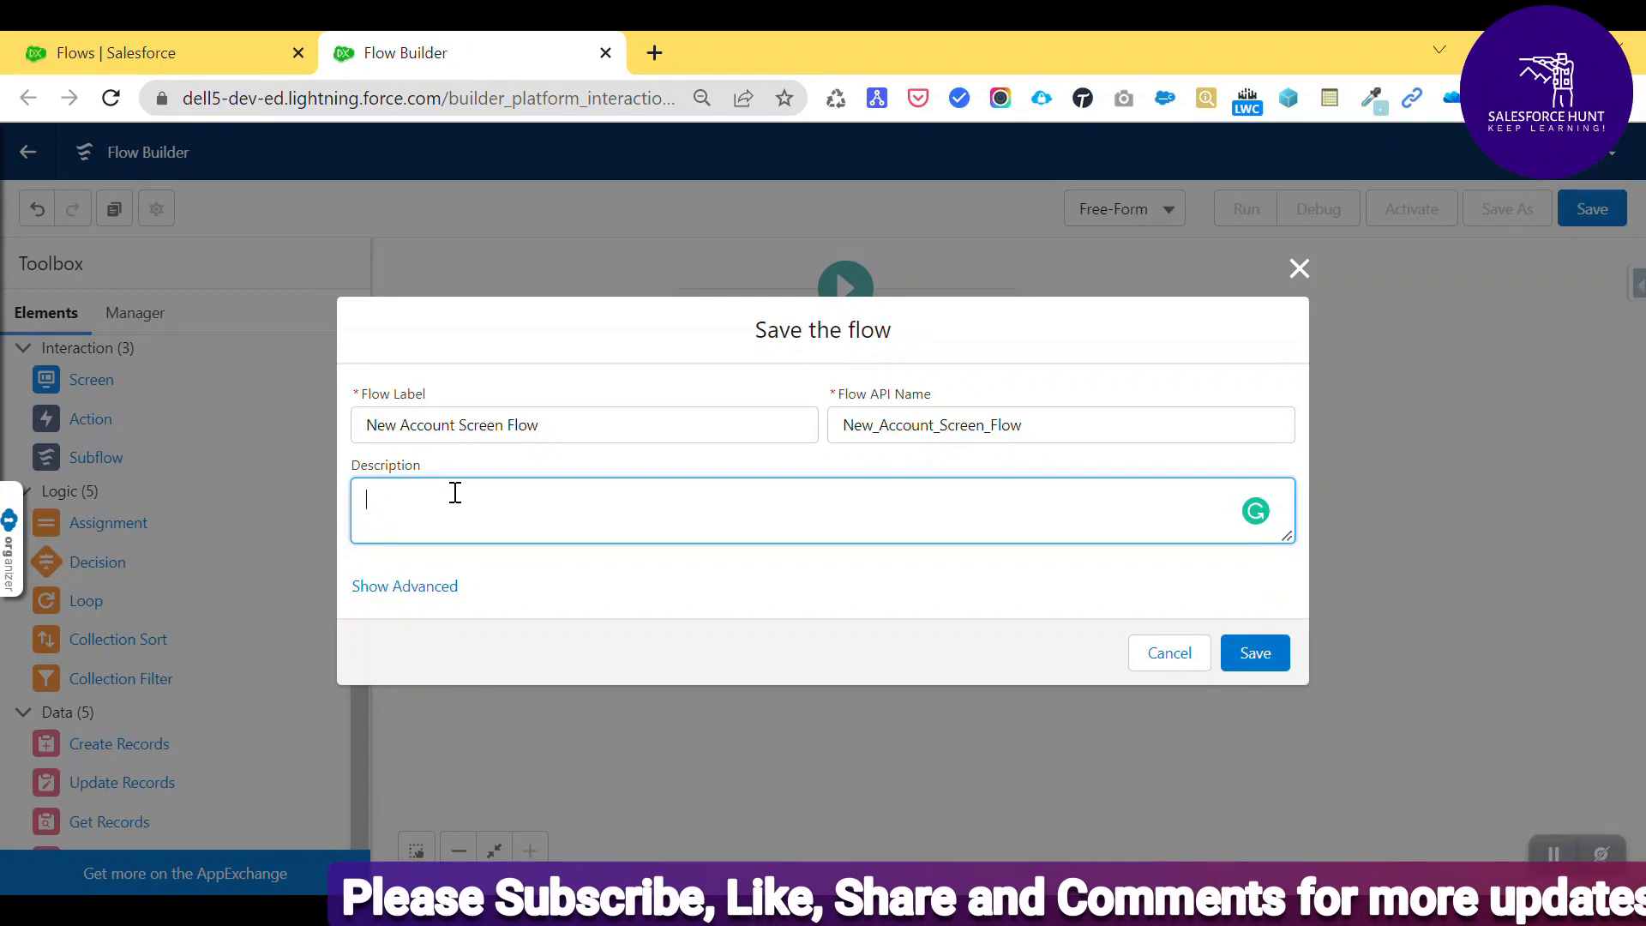
{"action": "left_click", "coordinate": [1254, 652]}
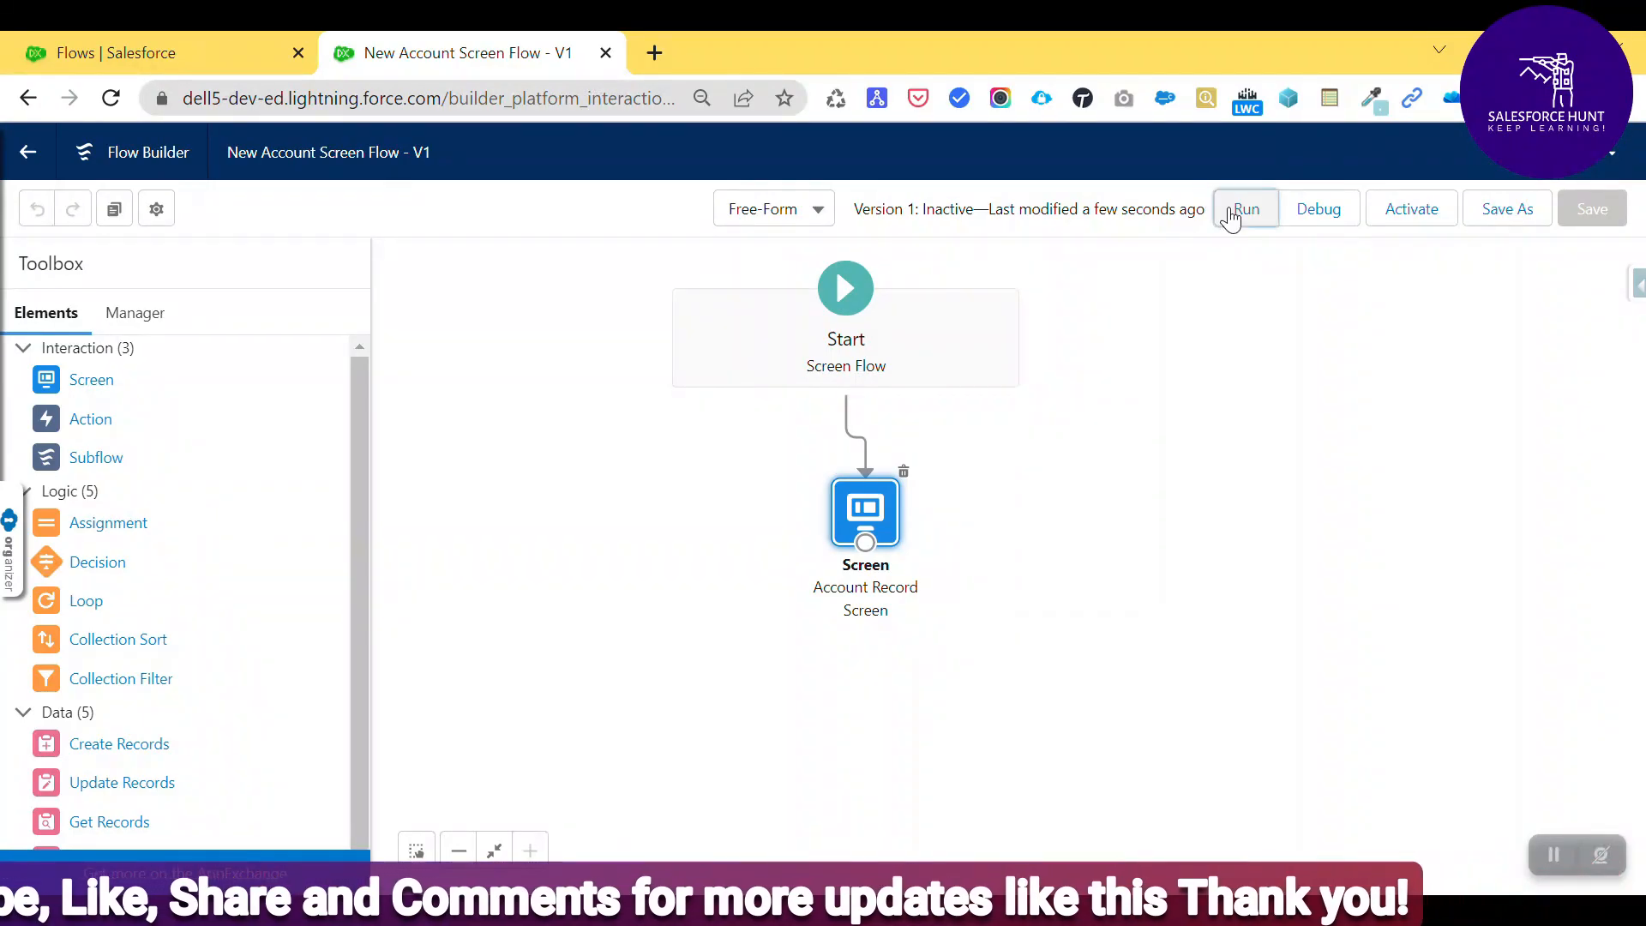
- Run the flow and leave Account Name blank to trigger its 'Complete this field.' error
{"action": "left_click", "coordinate": [1243, 210]}
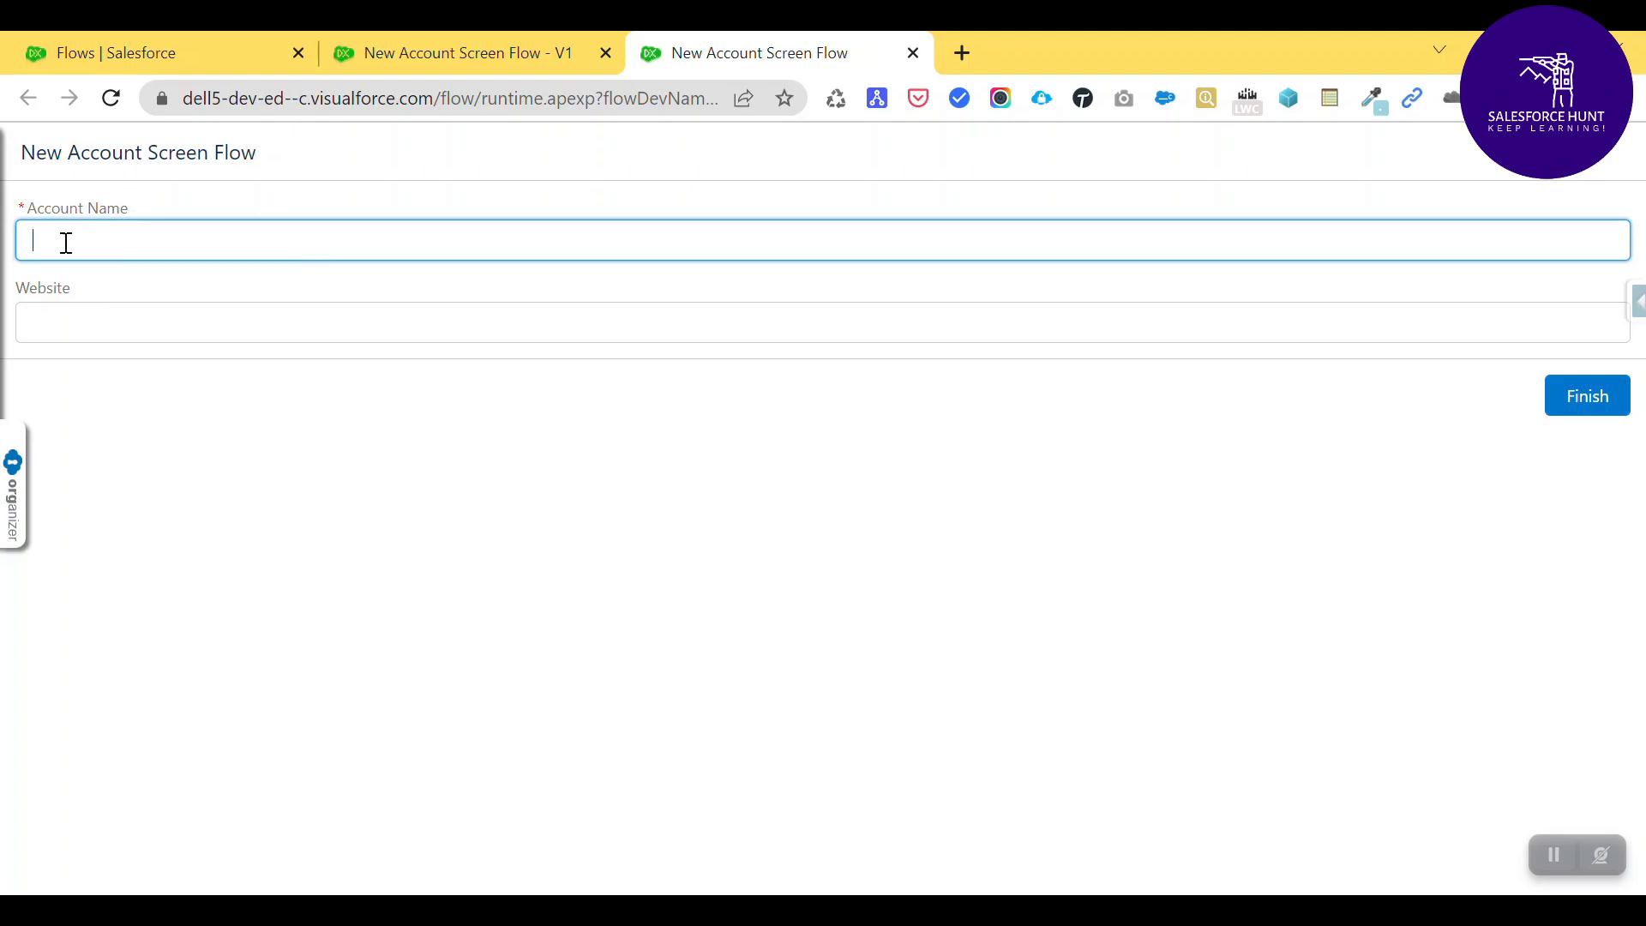
{"action": "left_click", "coordinate": [153, 210]}
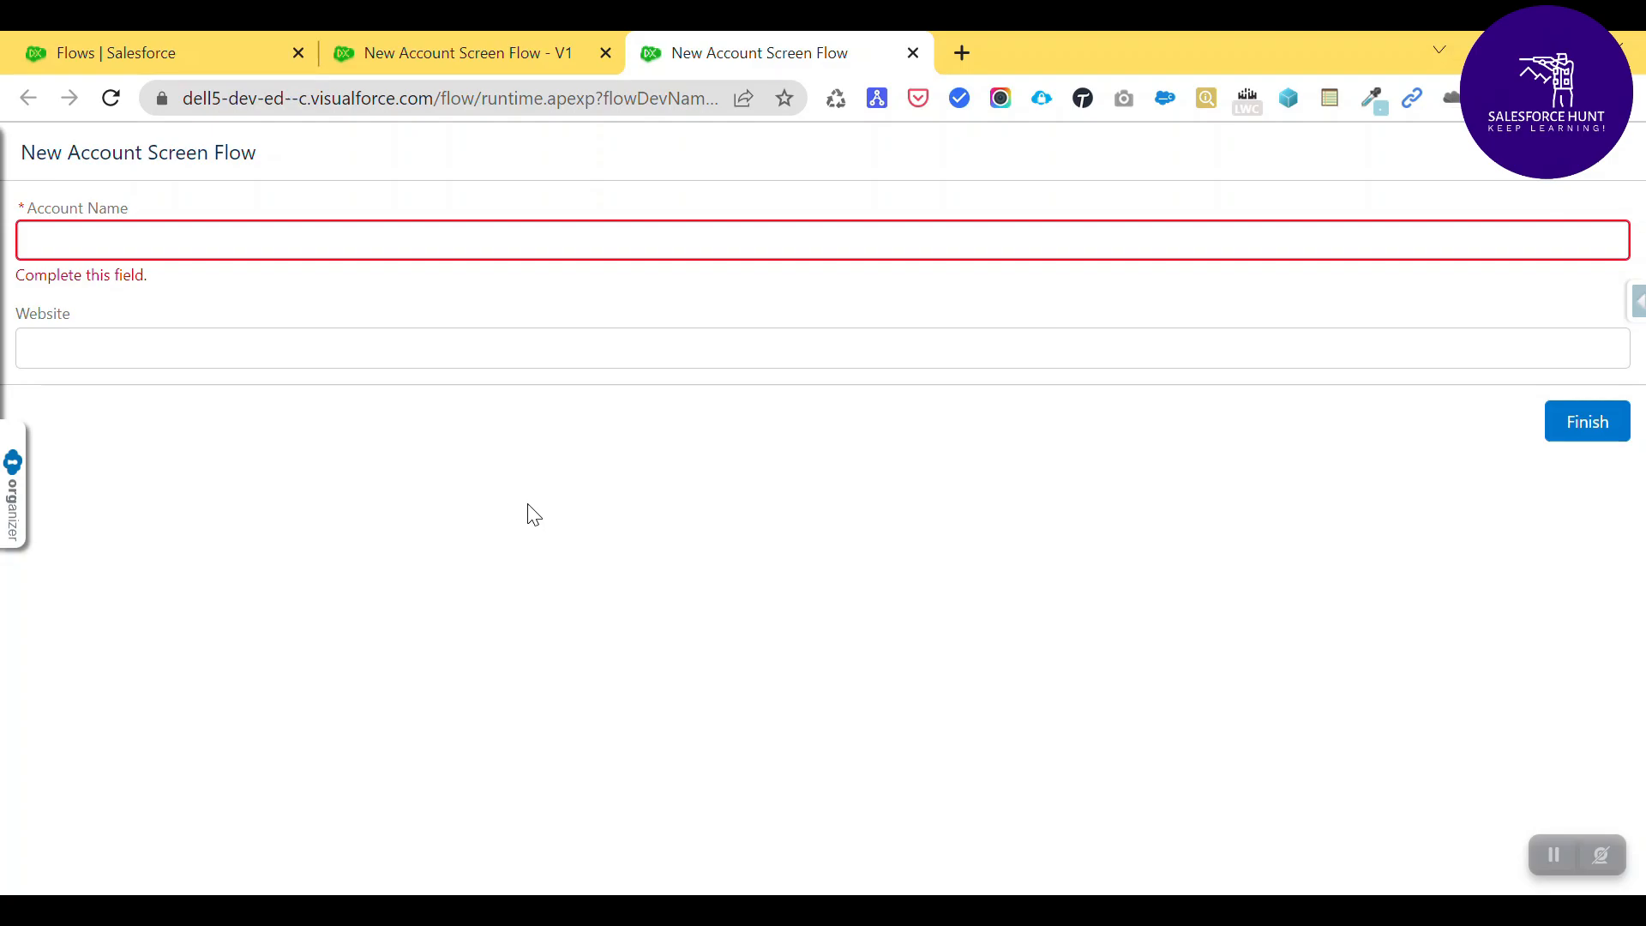
- Close the New Account Screen Flow test-run tab to get back to the canvas
{"action": "middle_click", "coordinate": [779, 38]}
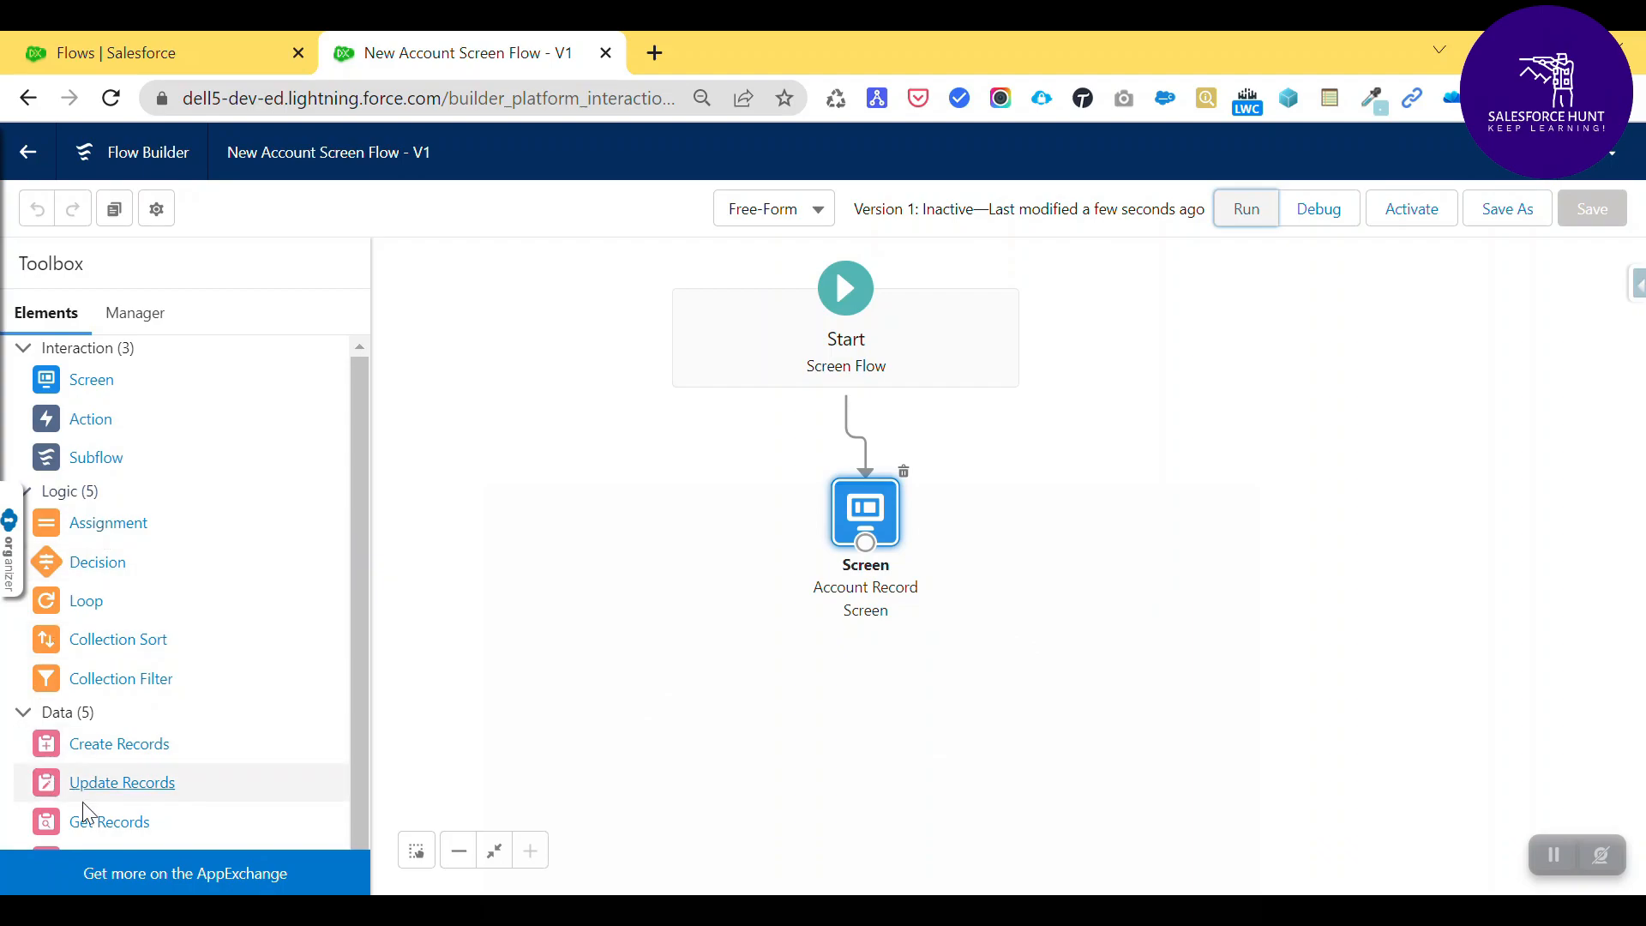
- Add a Create Records element labelled 'Create Account Record' with API name Create_Account_Record
{"action": "scroll", "coordinate": [214, 668], "scroll_direction": "down", "scroll_amount": 1}
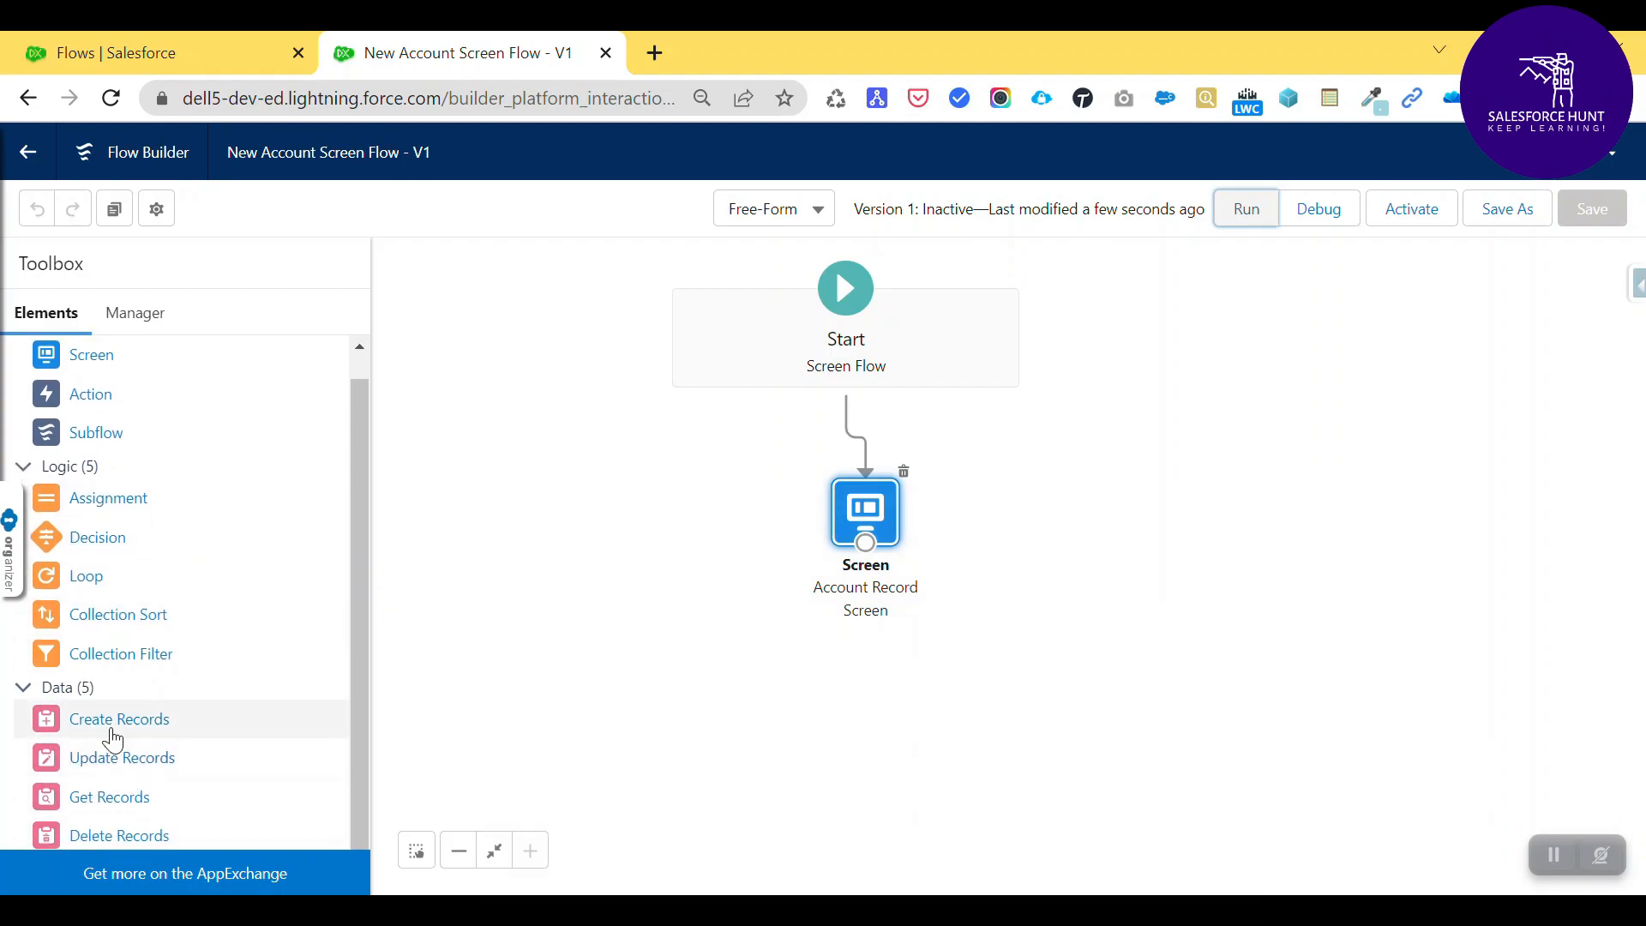
{"action": "left_click_drag", "start_coordinate": [114, 727], "coordinate": [1080, 558]}
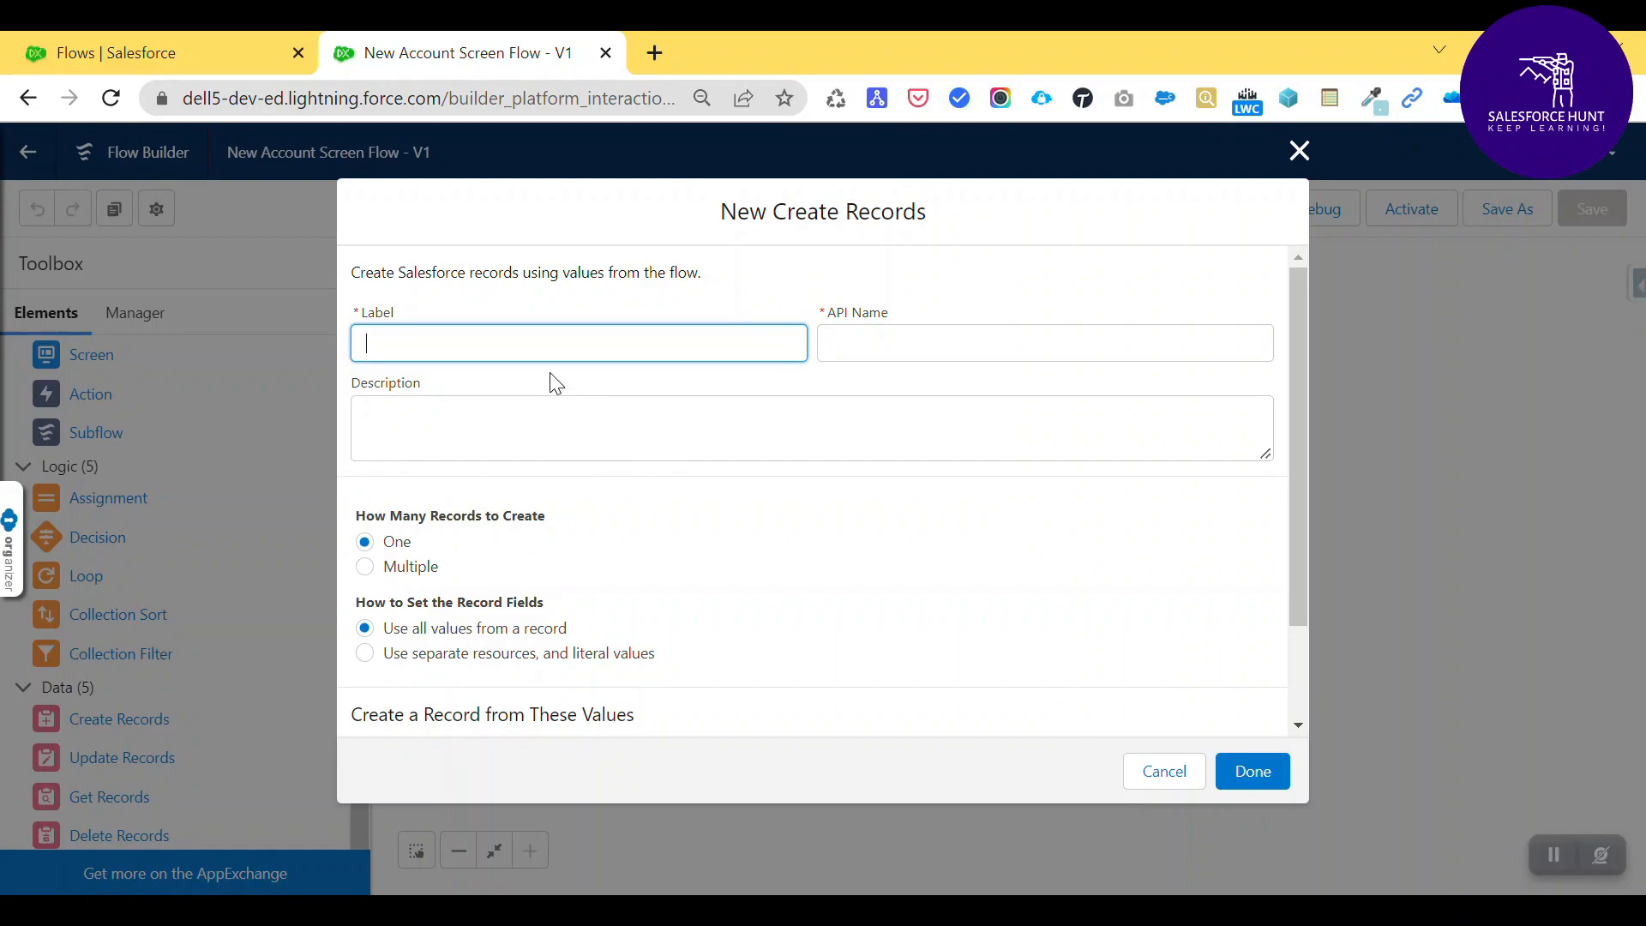
{"action": "type", "text": "Create Account Record"}
{"action": "key", "text": "Tab"}
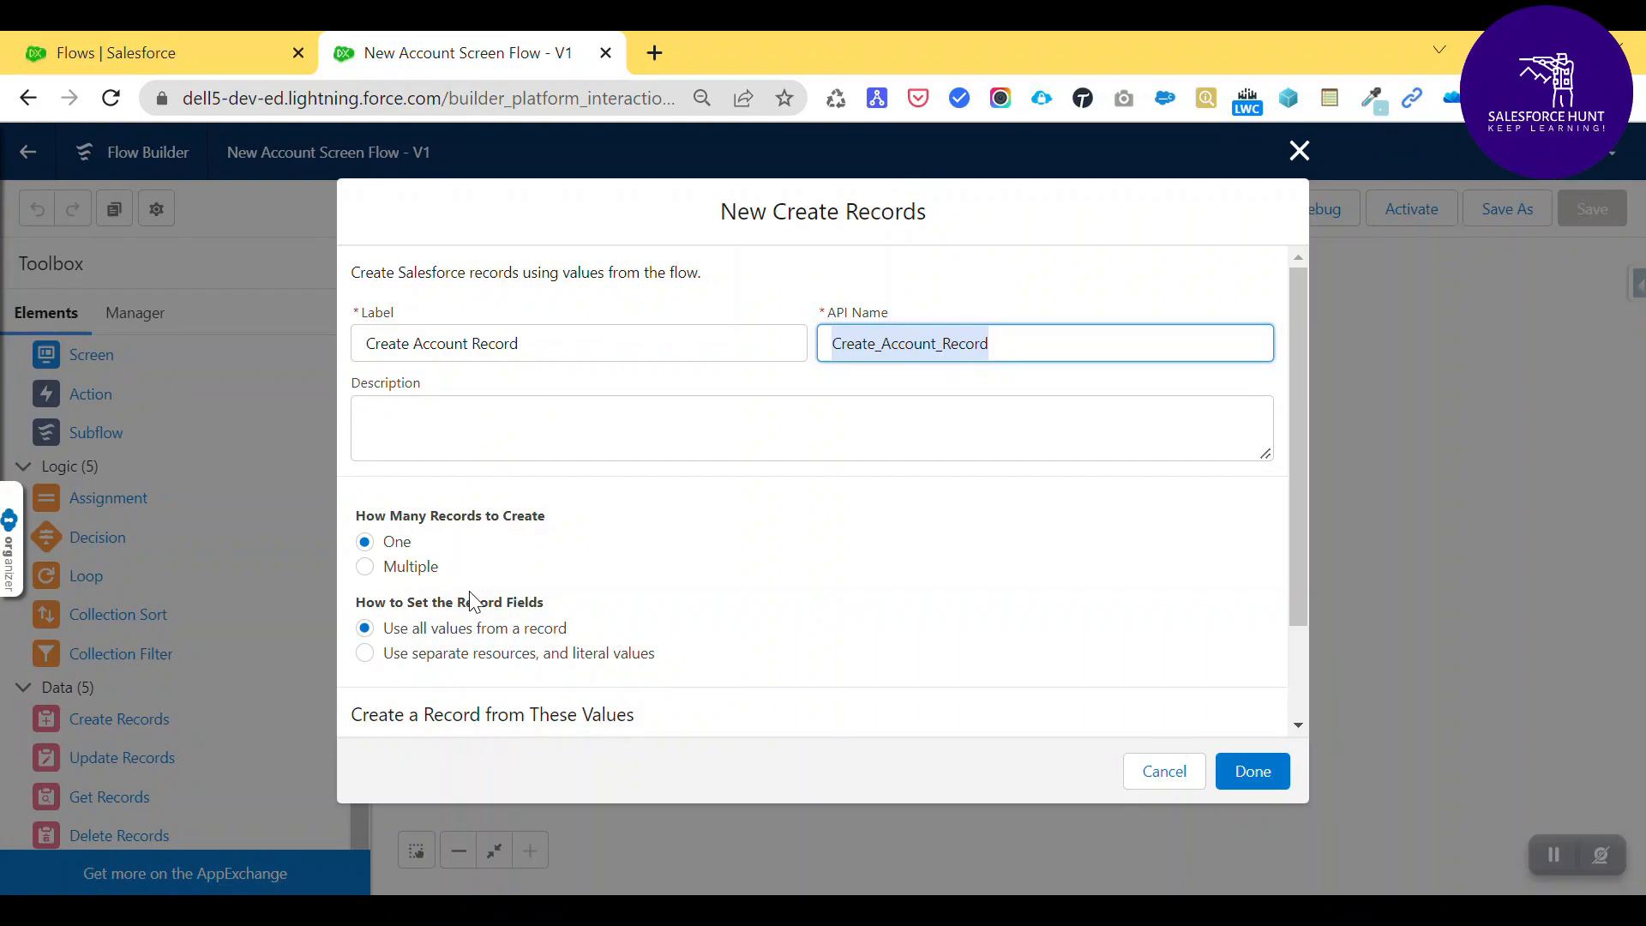
- Make the Create Records element create an Account using separate resources and values
{"action": "left_click", "coordinate": [445, 660]}
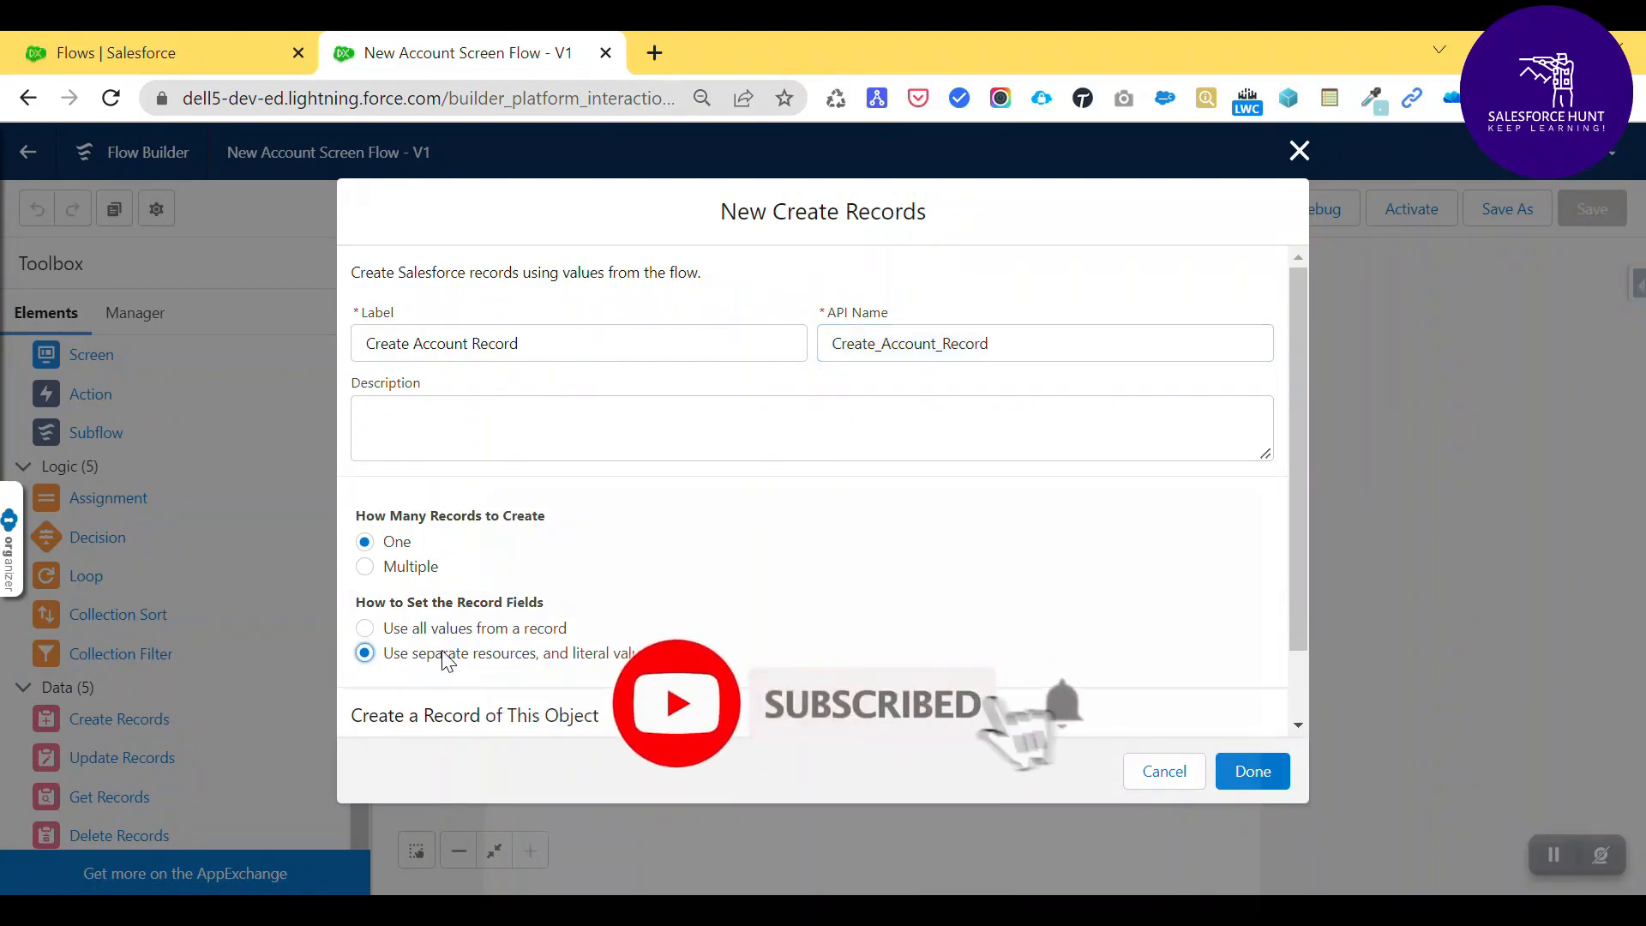
{"action": "scroll", "coordinate": [898, 604], "scroll_direction": "down", "scroll_amount": 1}
{"action": "left_click", "coordinate": [449, 702]}
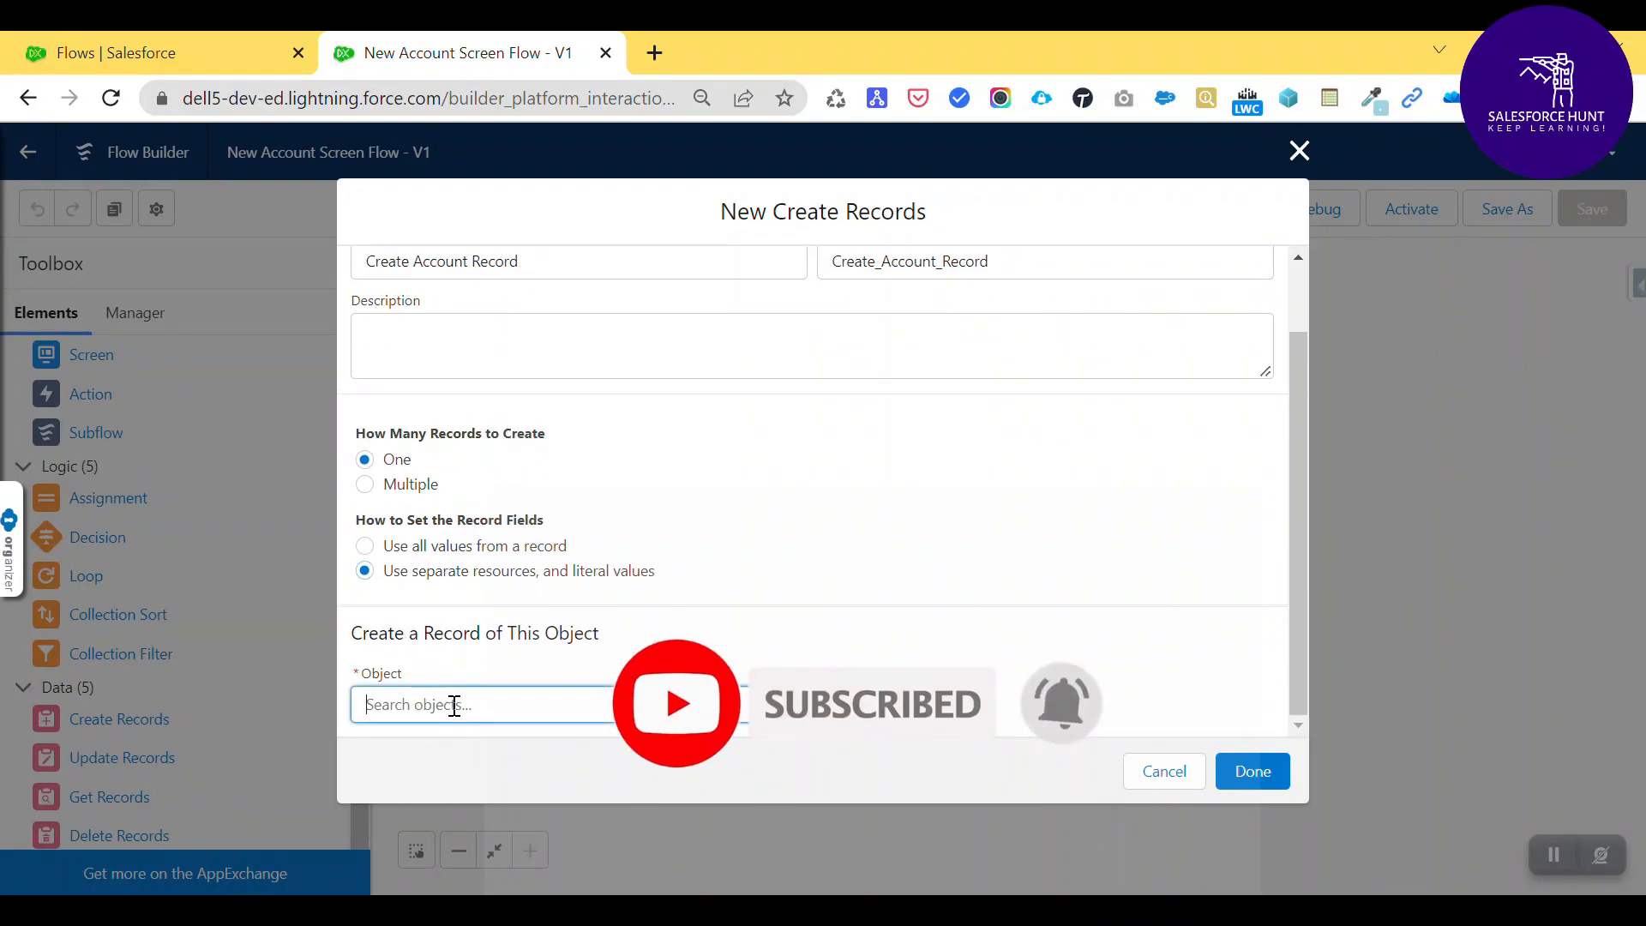
{"action": "left_click", "coordinate": [477, 522]}
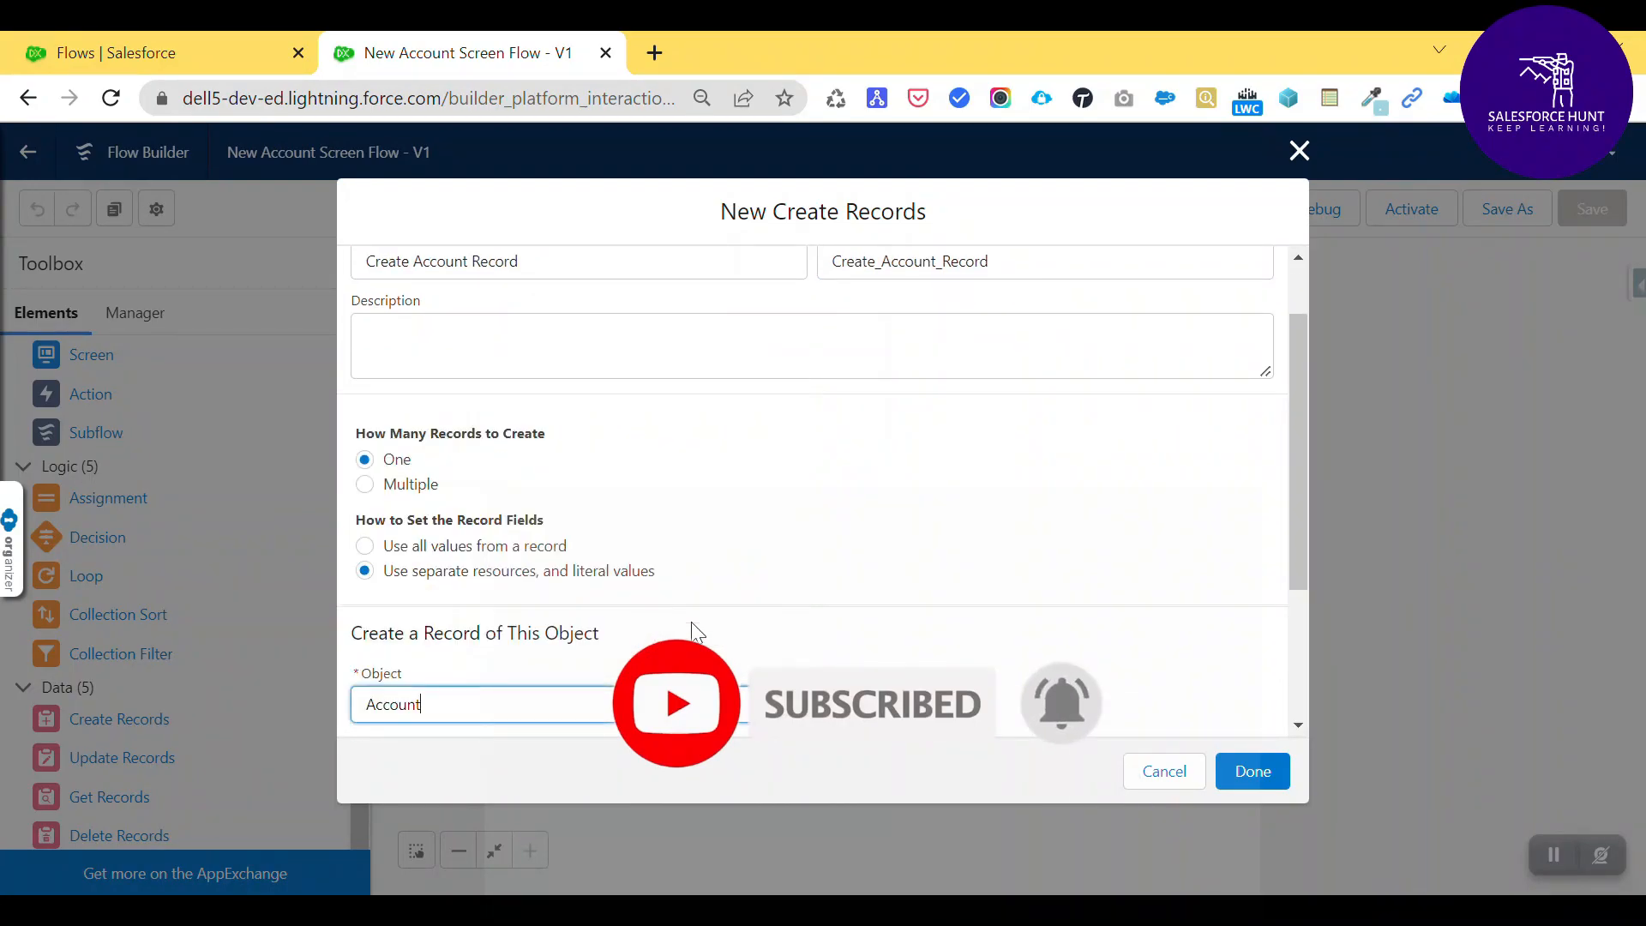
{"action": "scroll", "coordinate": [799, 598], "scroll_direction": "down", "scroll_amount": 3}
{"action": "left_click", "coordinate": [455, 603]}
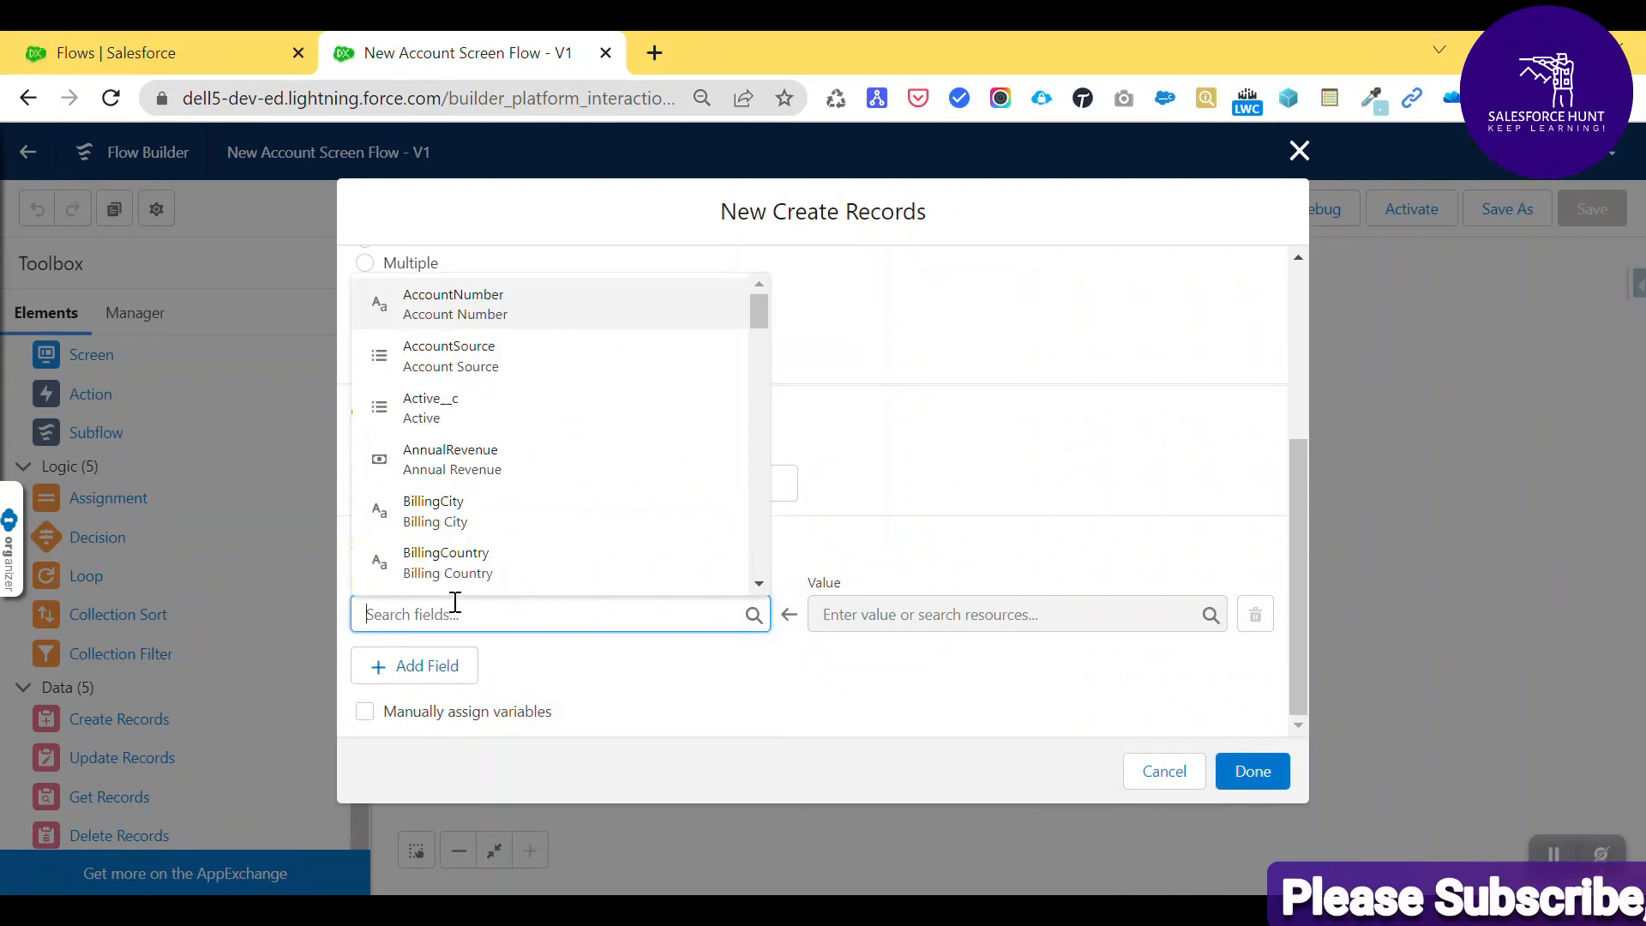
- Map the Account Name field to the Account_Name screen component
{"action": "type", "text": "Name"}
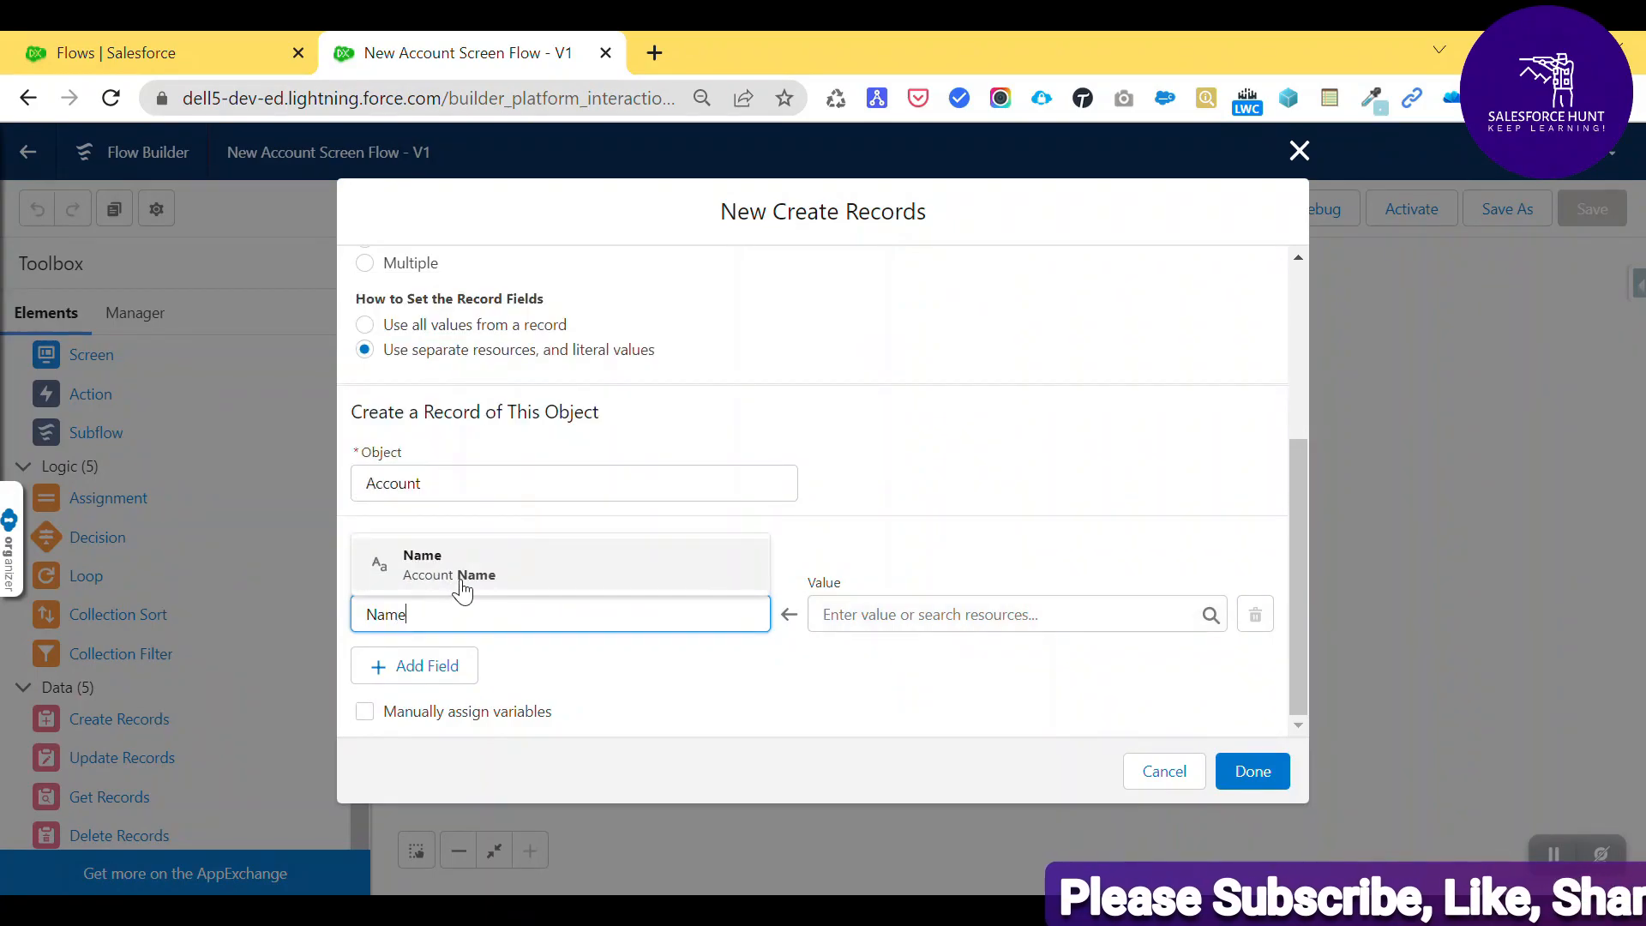
{"action": "left_click", "coordinate": [463, 570]}
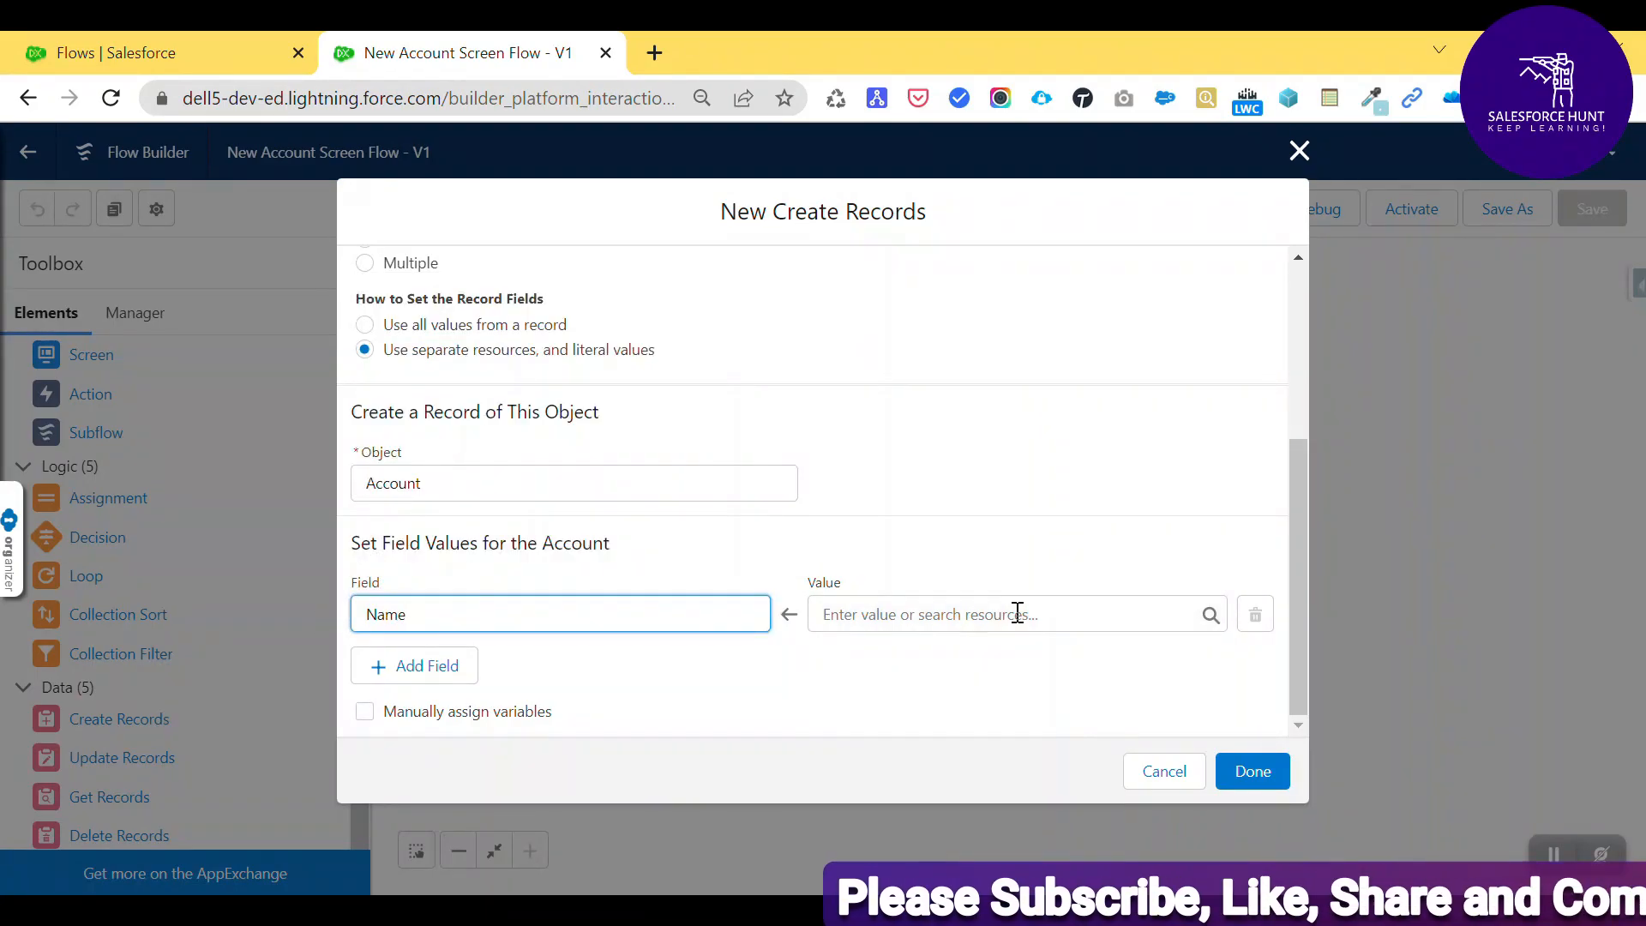
{"action": "left_click", "coordinate": [946, 613]}
{"action": "type", "text": "Accou"}
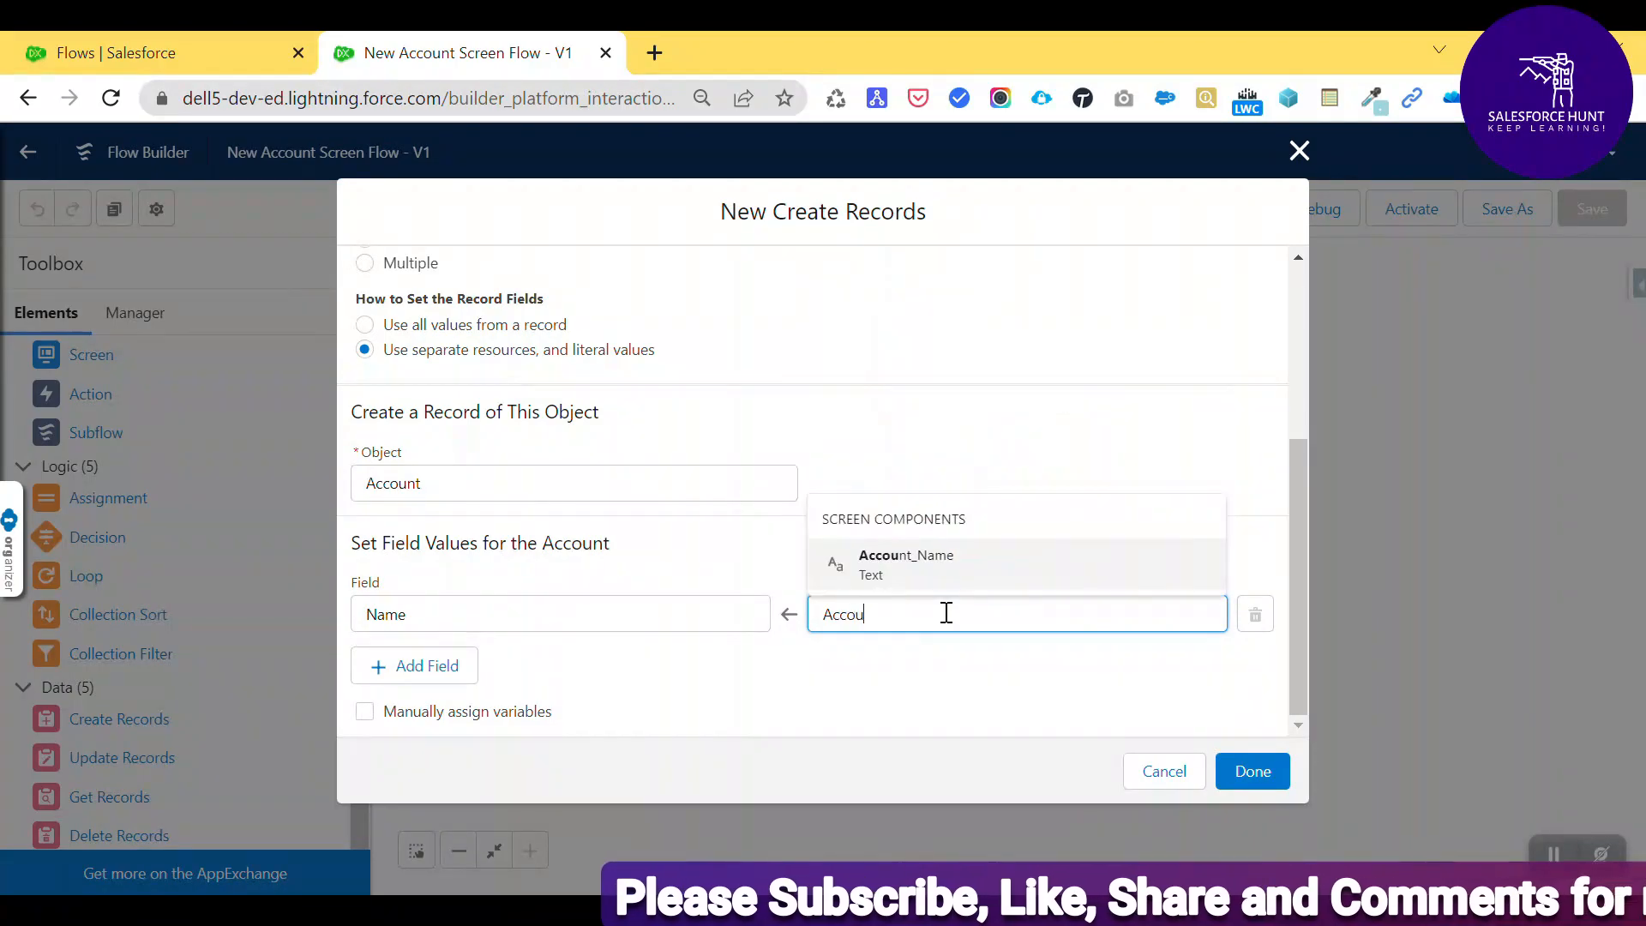
{"action": "left_click", "coordinate": [874, 564]}
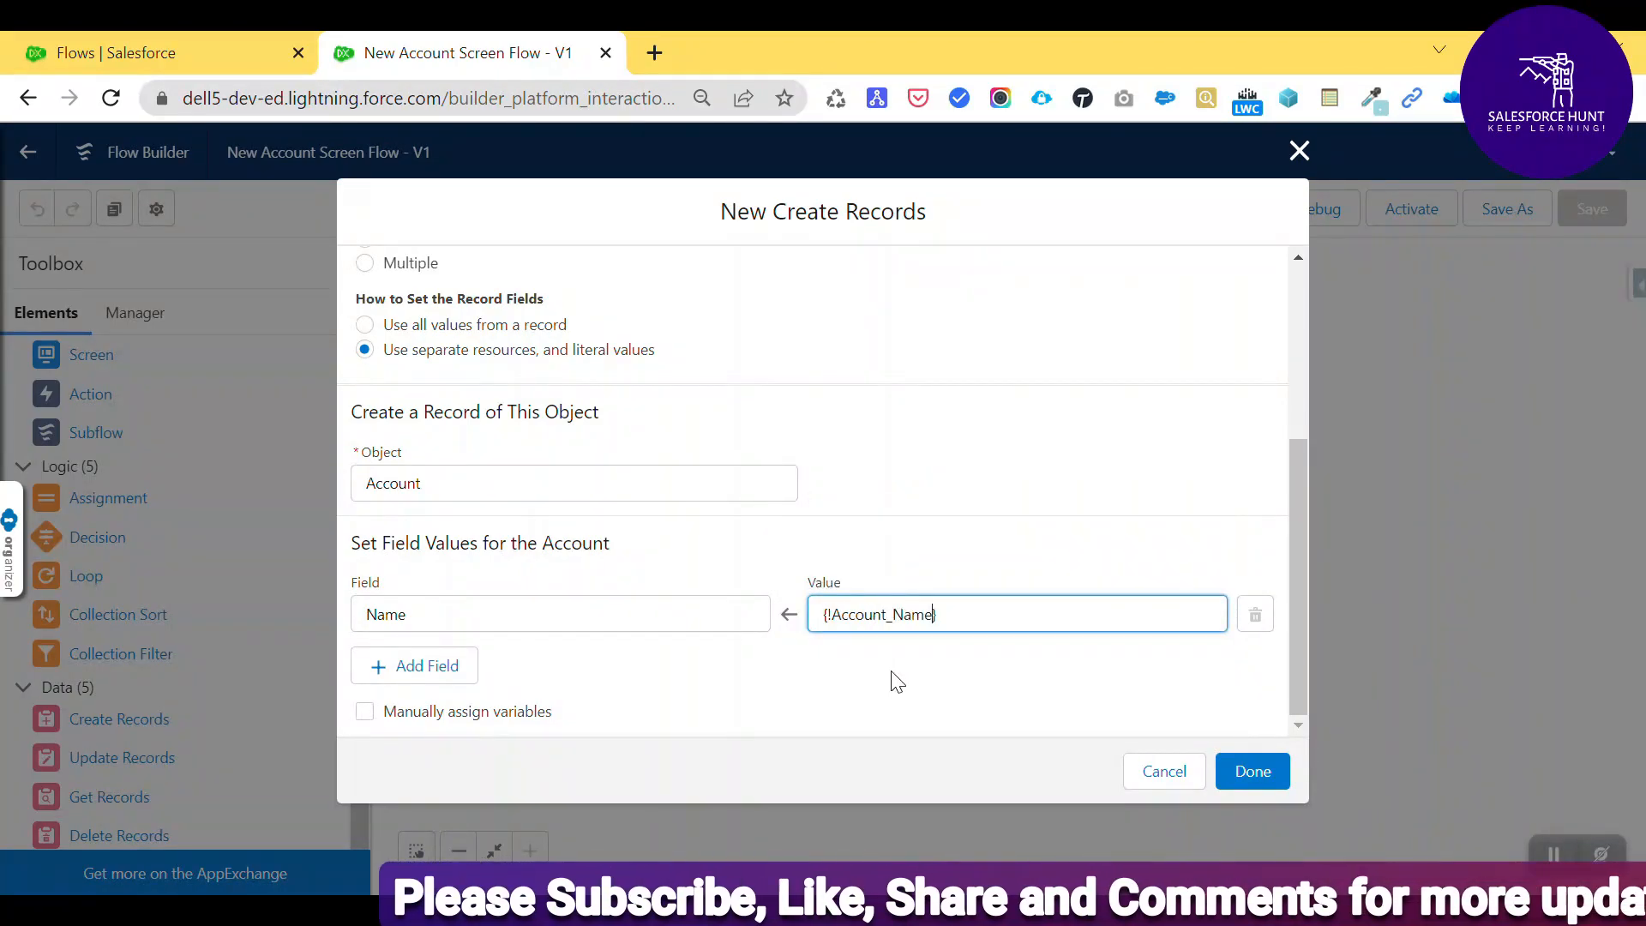
{"action": "left_click_drag", "start_coordinate": [948, 614], "coordinate": [817, 616]}
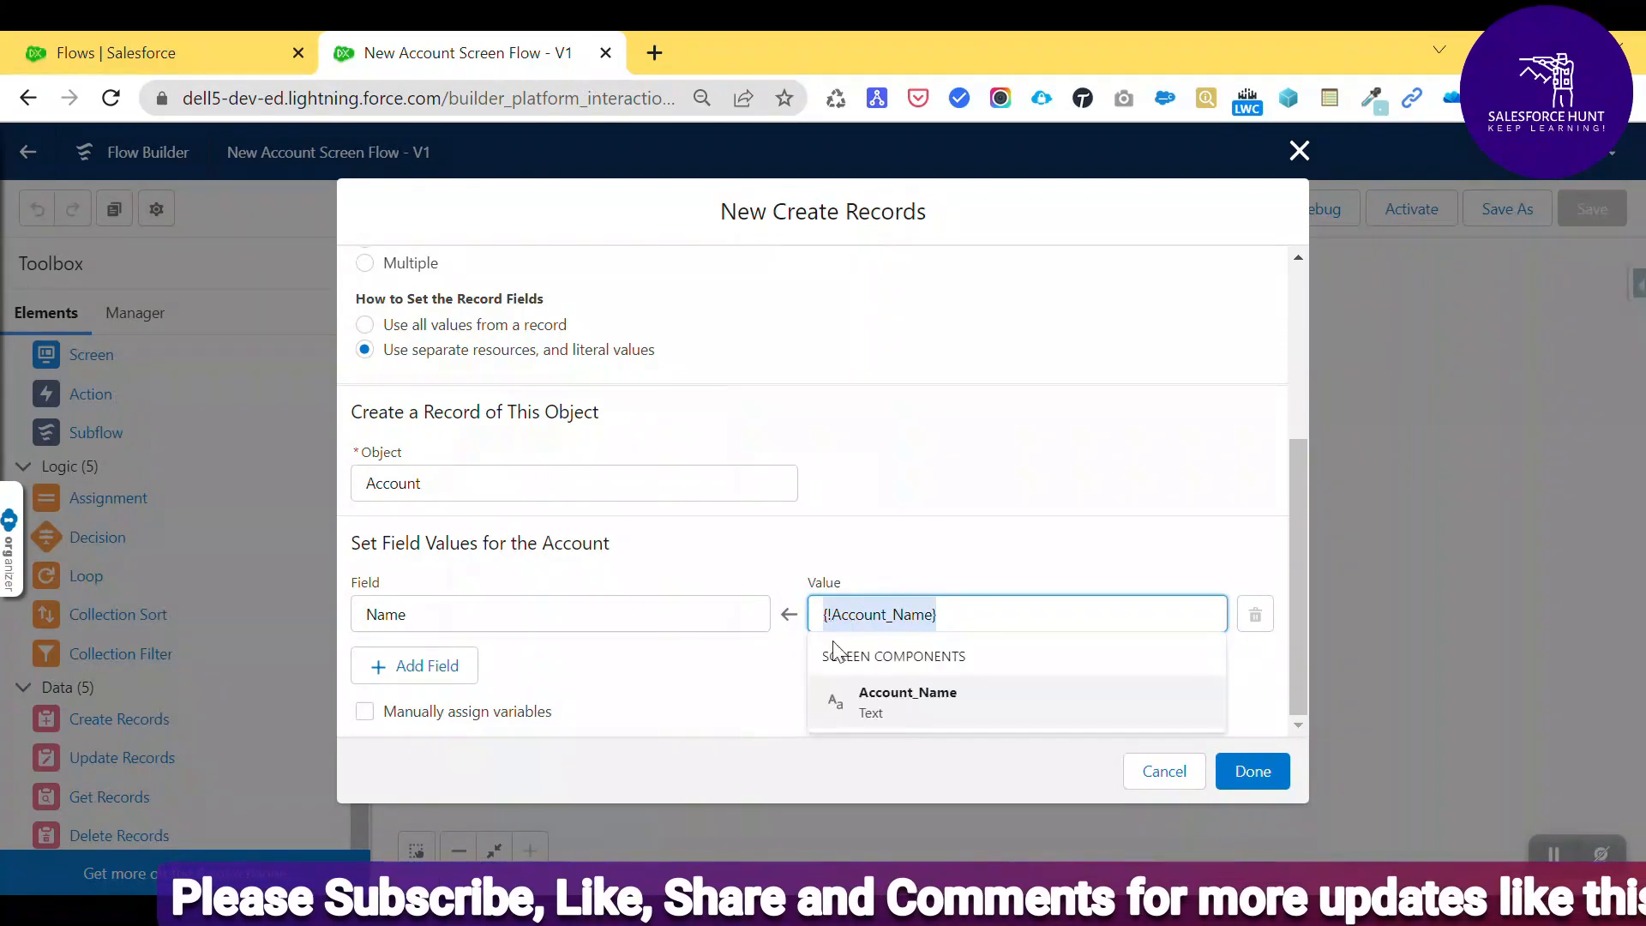
{"action": "left_click", "coordinate": [976, 538]}
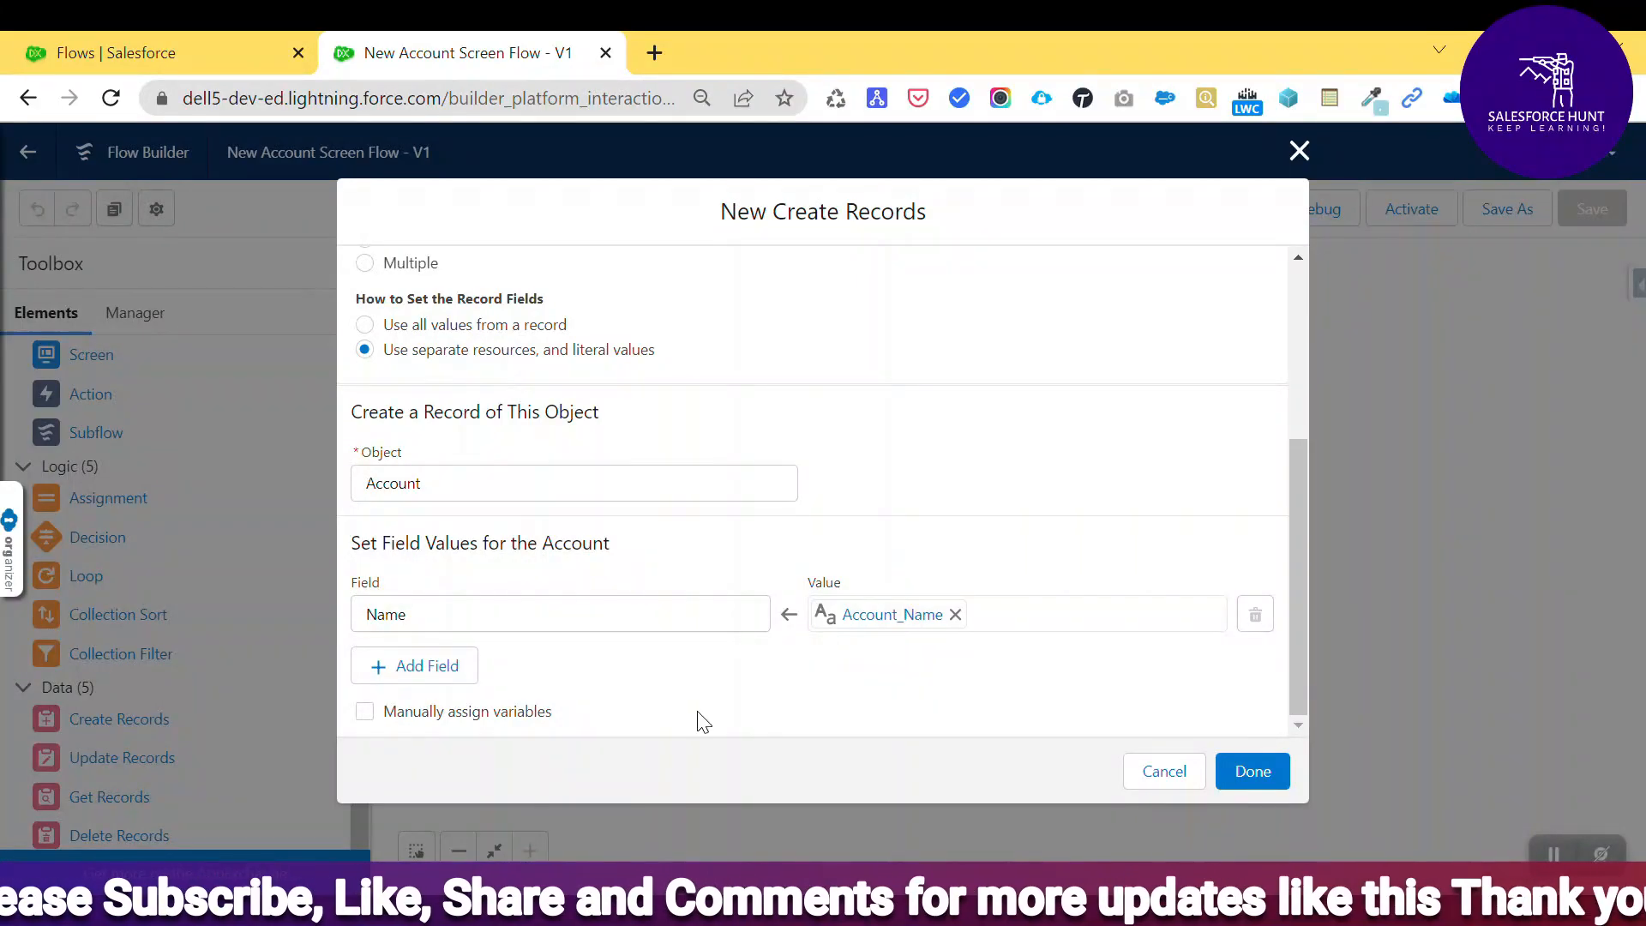
- Add a Website field row whose value is the Website screen component's value
{"action": "left_click", "coordinate": [422, 667]}
{"action": "left_click", "coordinate": [431, 689]}
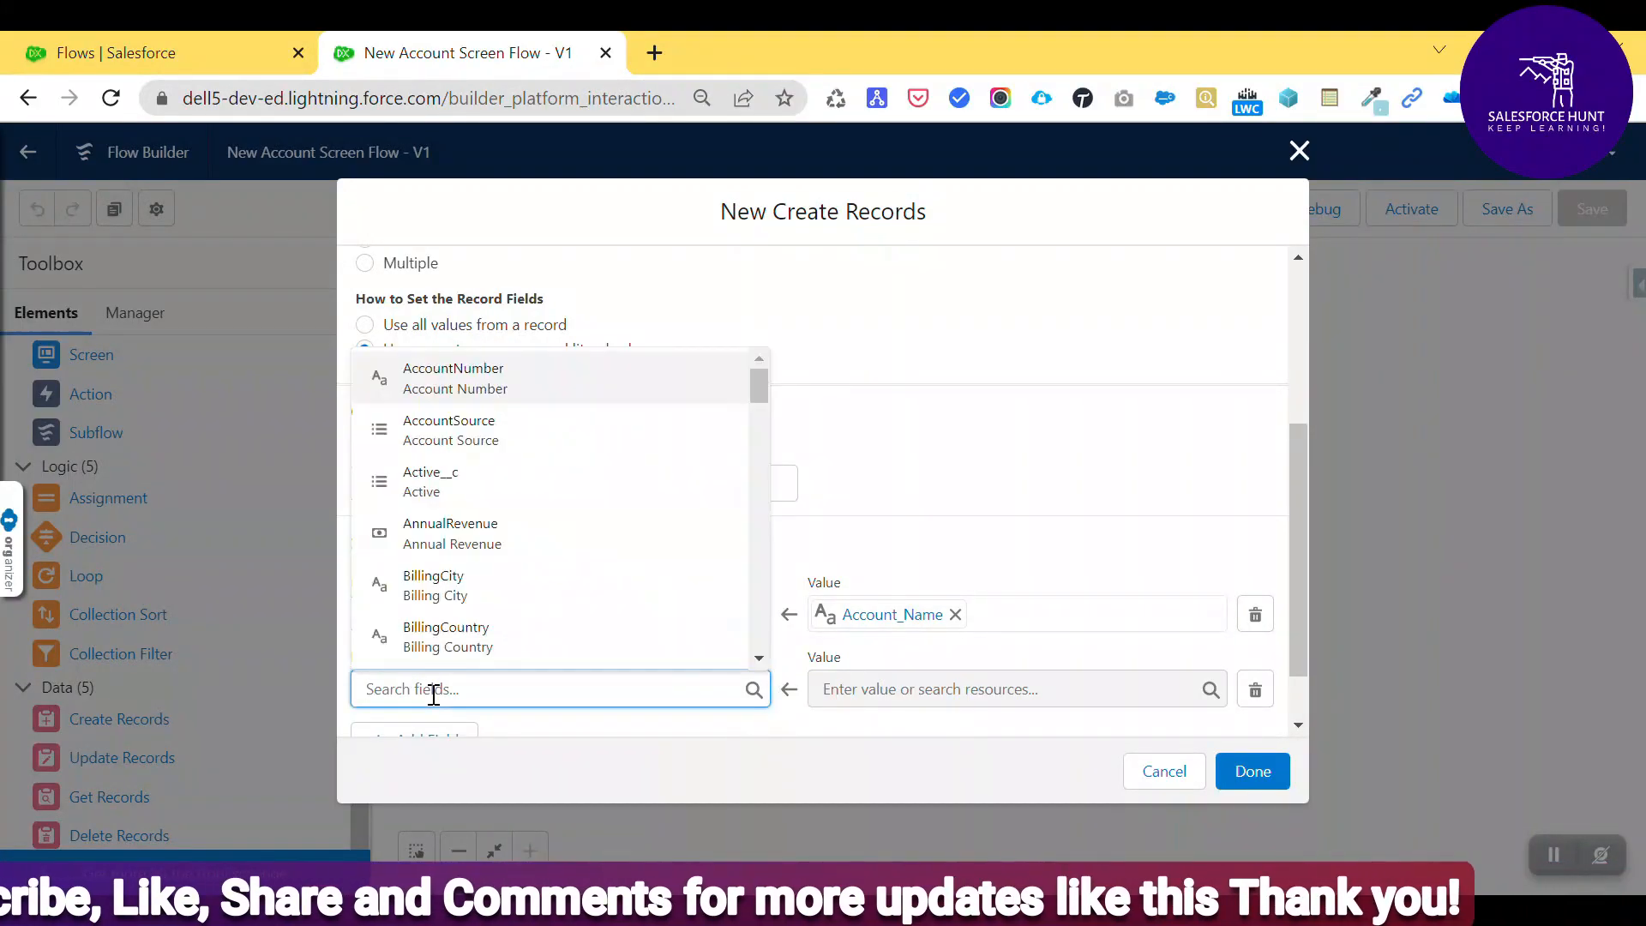
{"action": "type", "text": "Webs"}
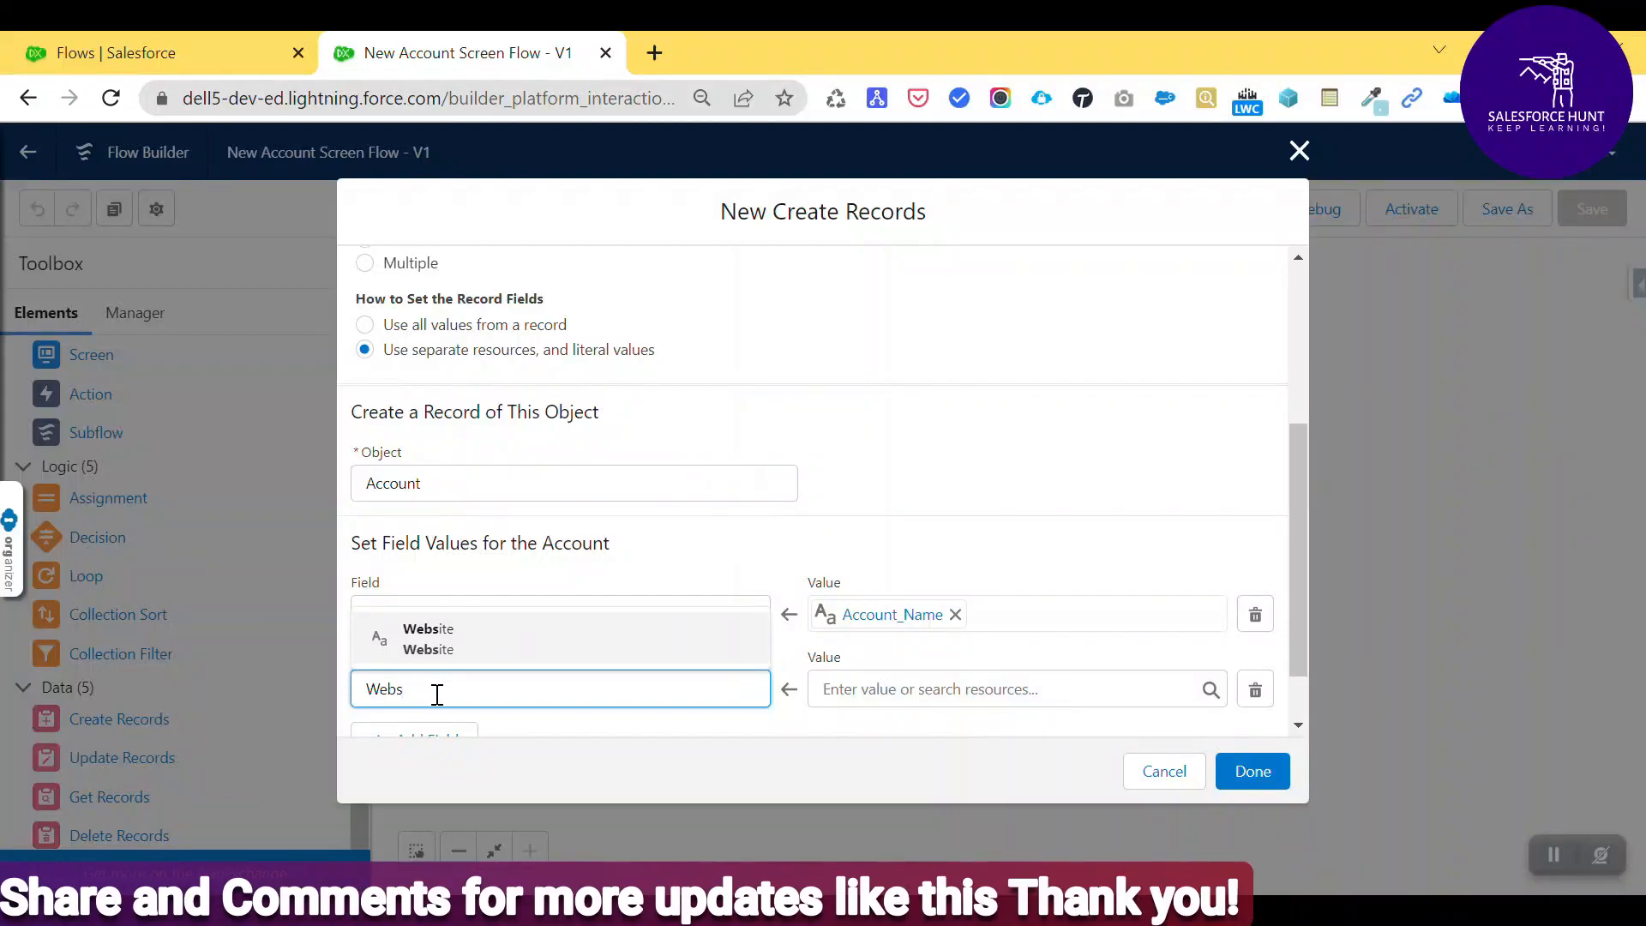
{"action": "left_click", "coordinate": [470, 644]}
{"action": "left_click", "coordinate": [870, 682]}
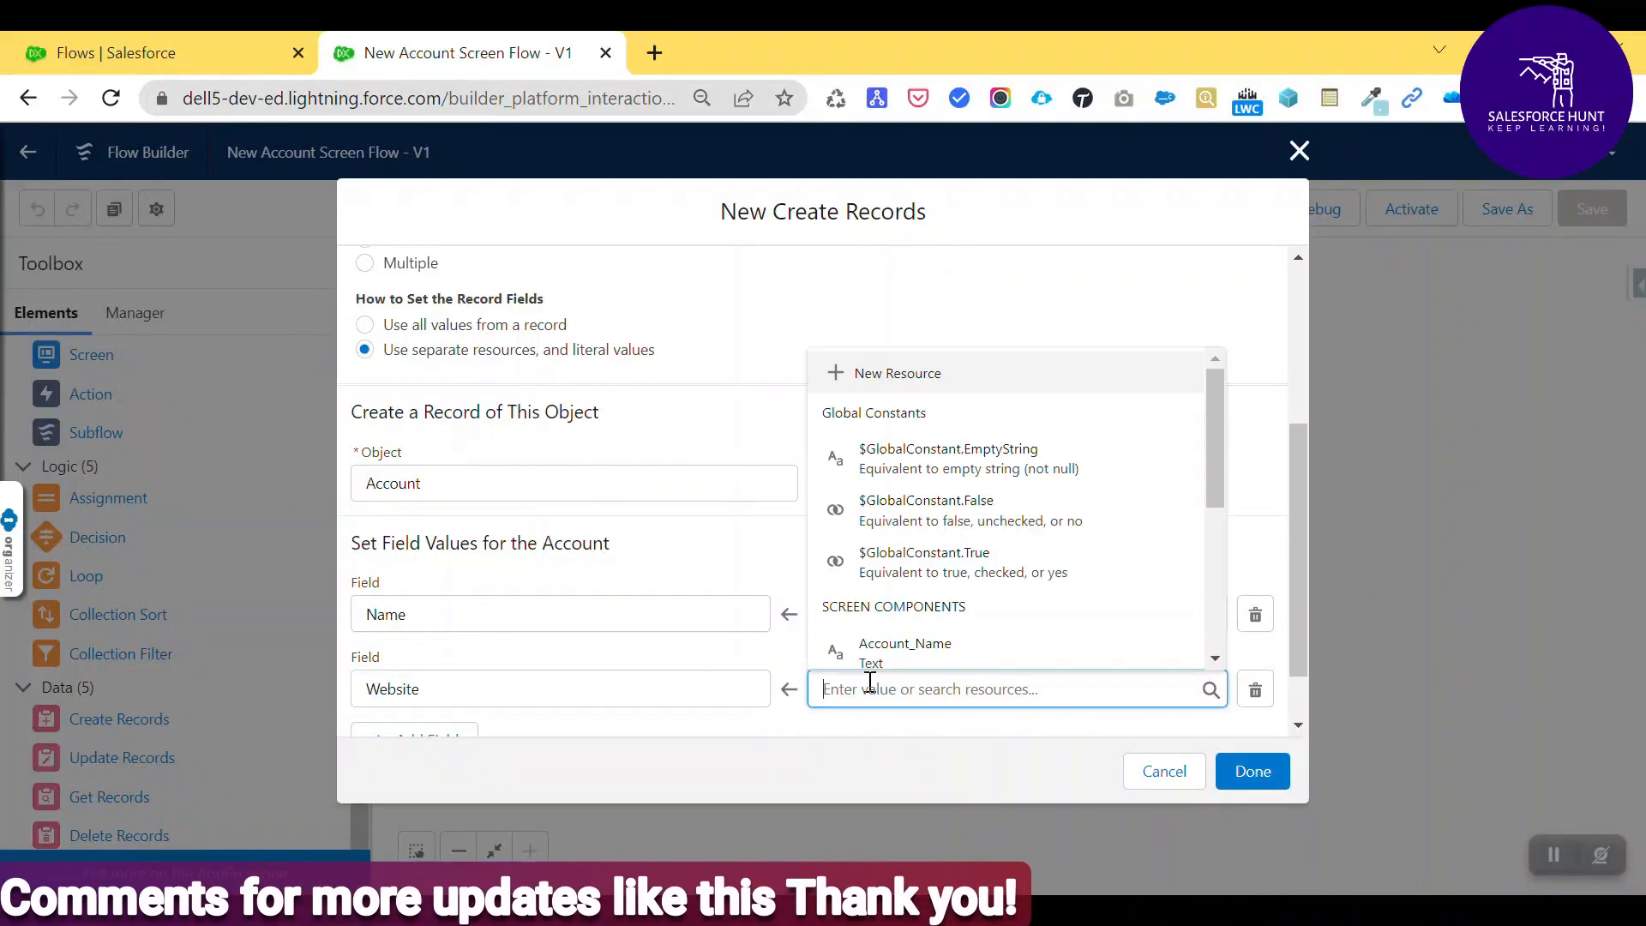
{"action": "type", "text": "web"}
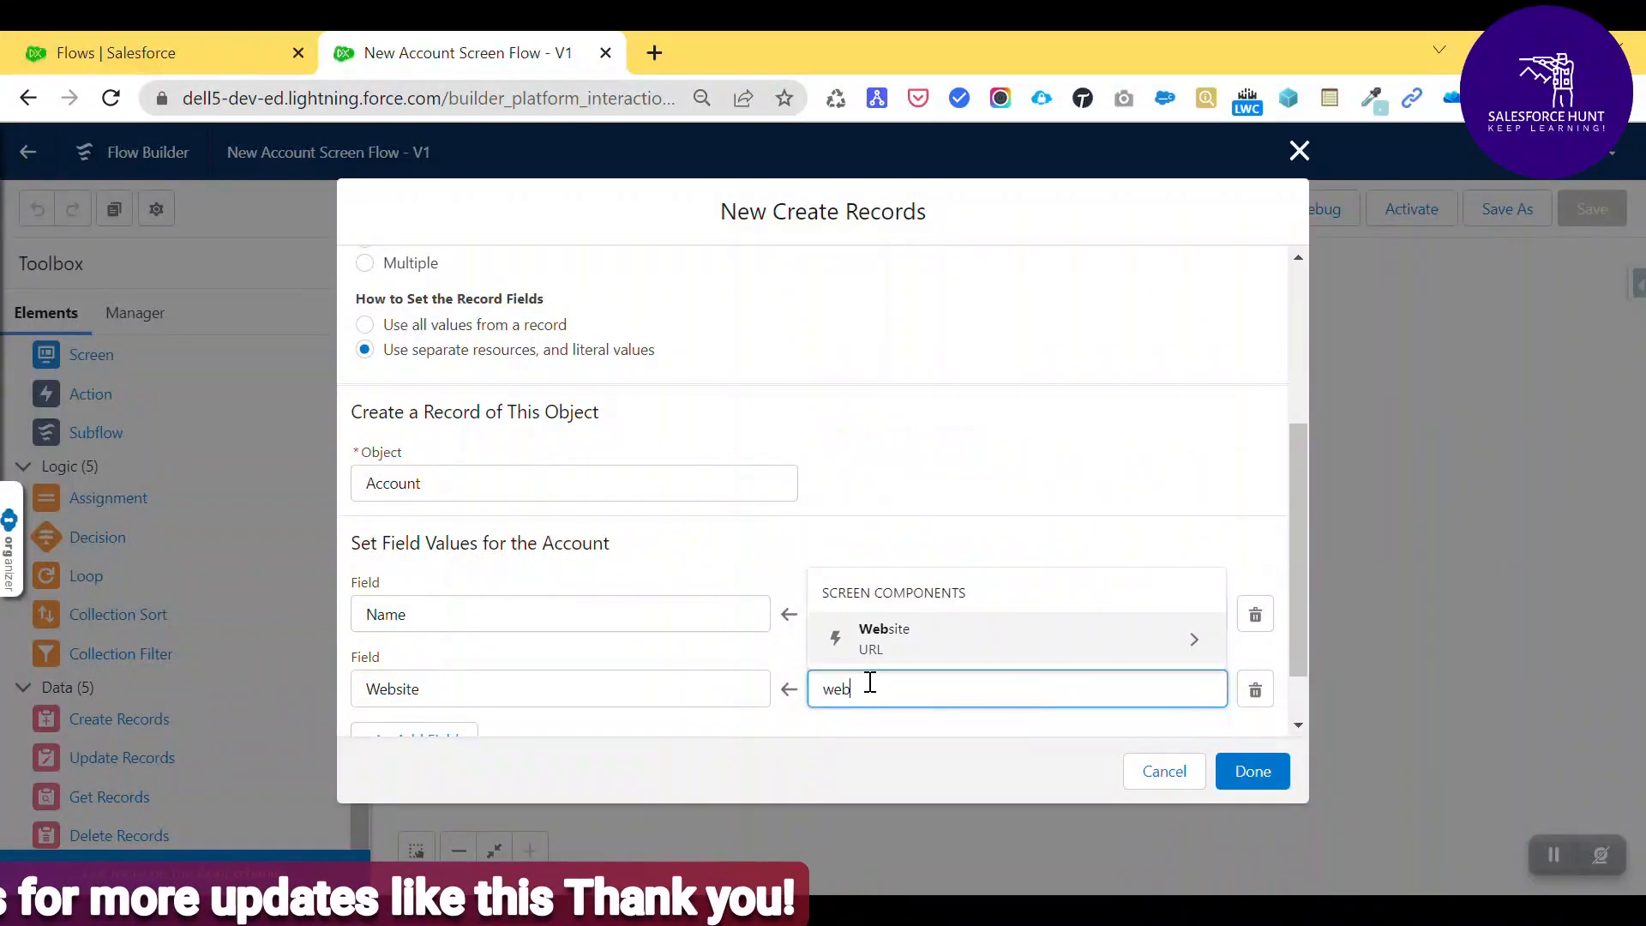
{"action": "left_click", "coordinate": [920, 653]}
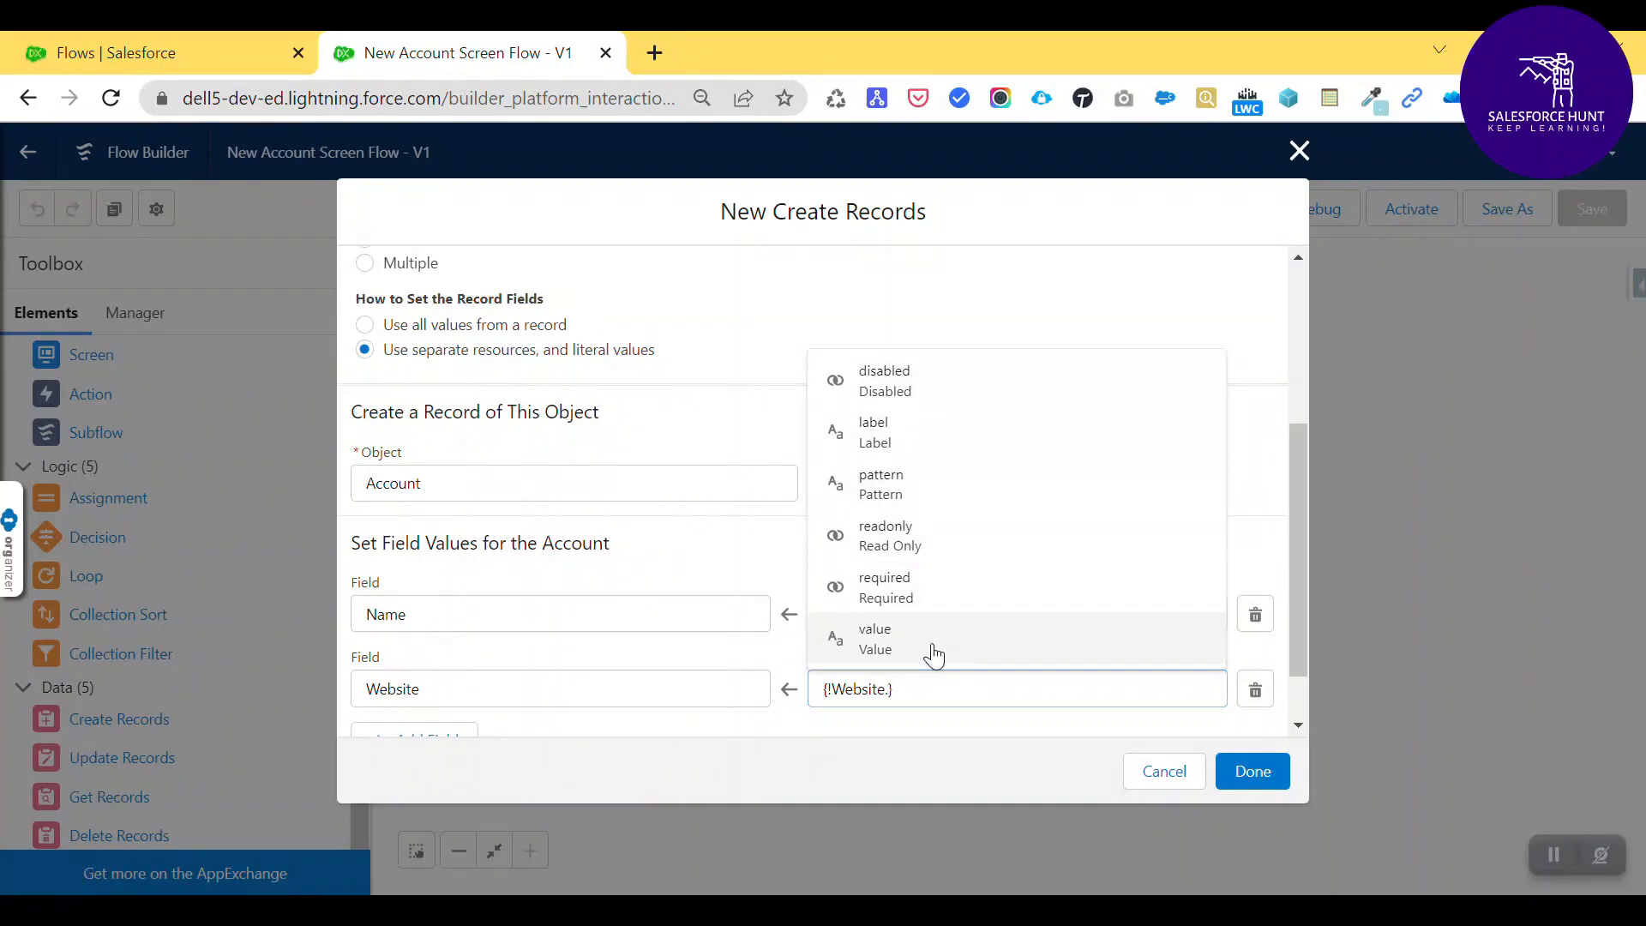
{"action": "left_click", "coordinate": [936, 652]}
{"action": "left_click", "coordinate": [958, 744]}
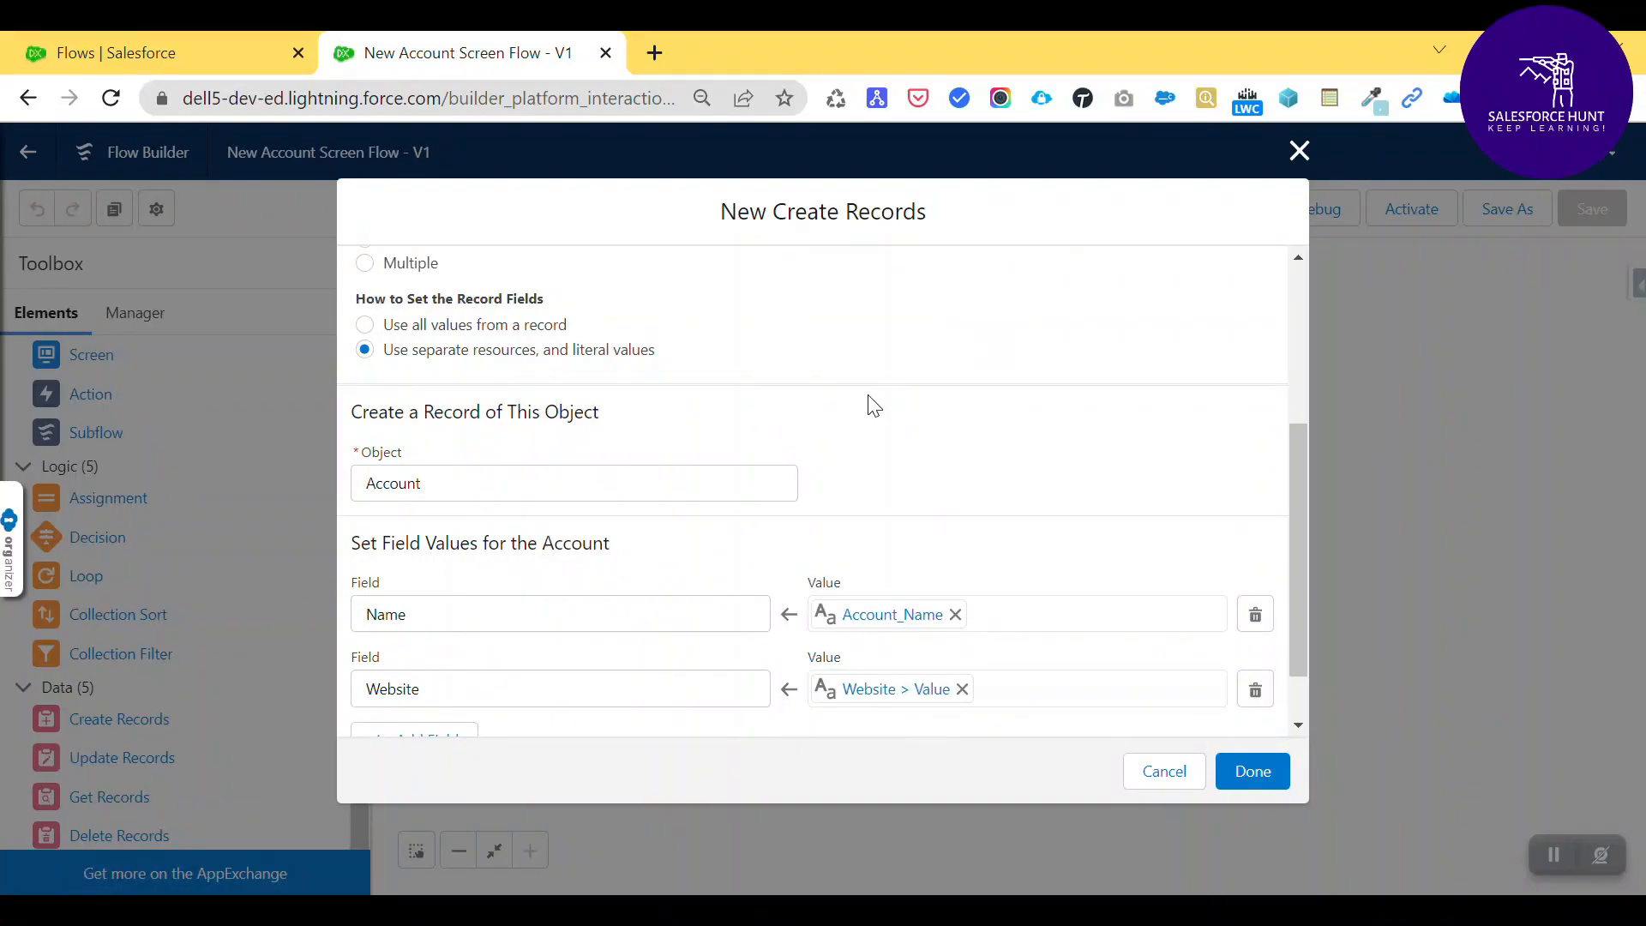
{"action": "scroll", "coordinate": [870, 403], "scroll_direction": "down", "scroll_amount": 1}
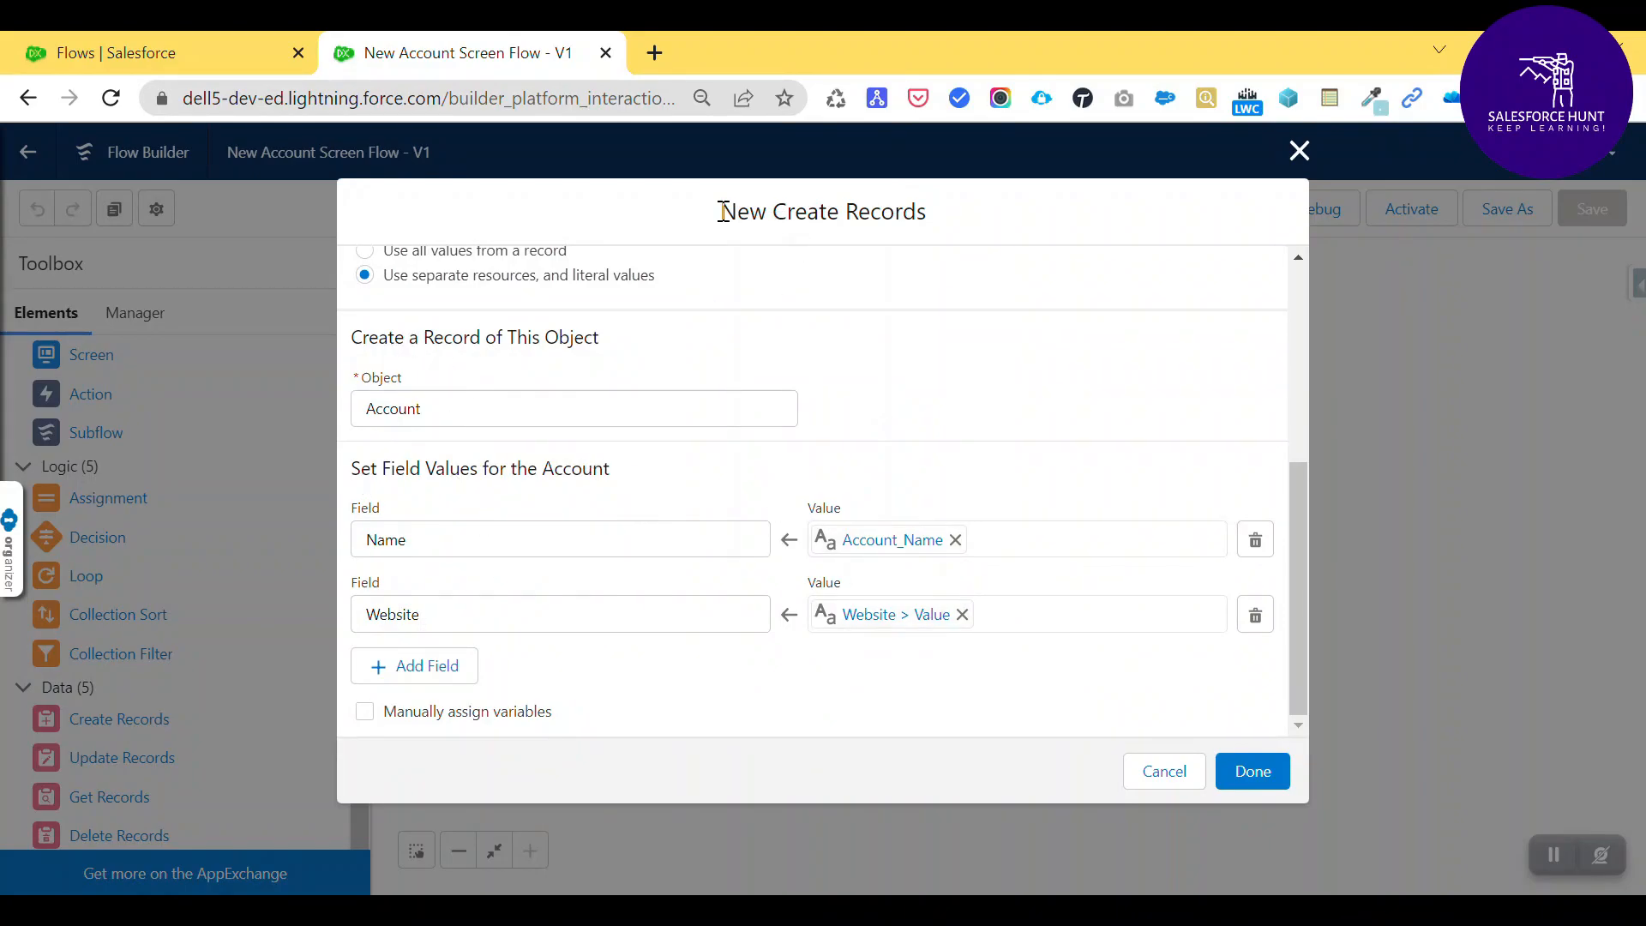
{"action": "left_click_drag", "start_coordinate": [720, 212], "coordinate": [946, 225]}
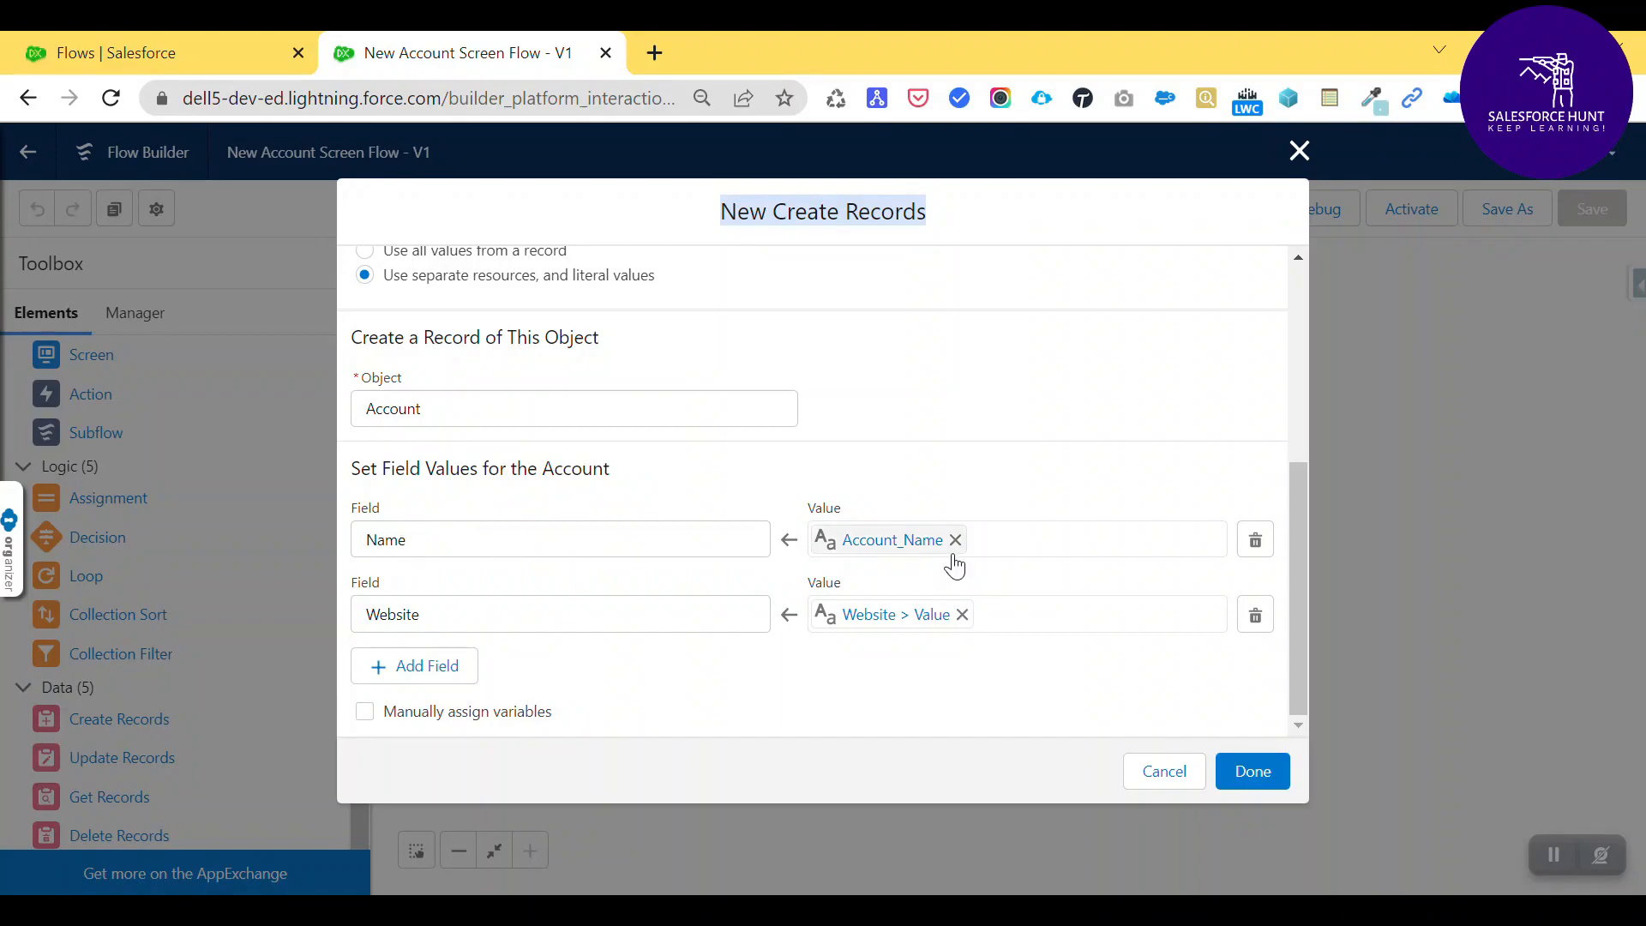
- Close the Create Records setup, connect the Account Record Screen to it, and save the flow
{"action": "left_click", "coordinate": [1269, 776]}
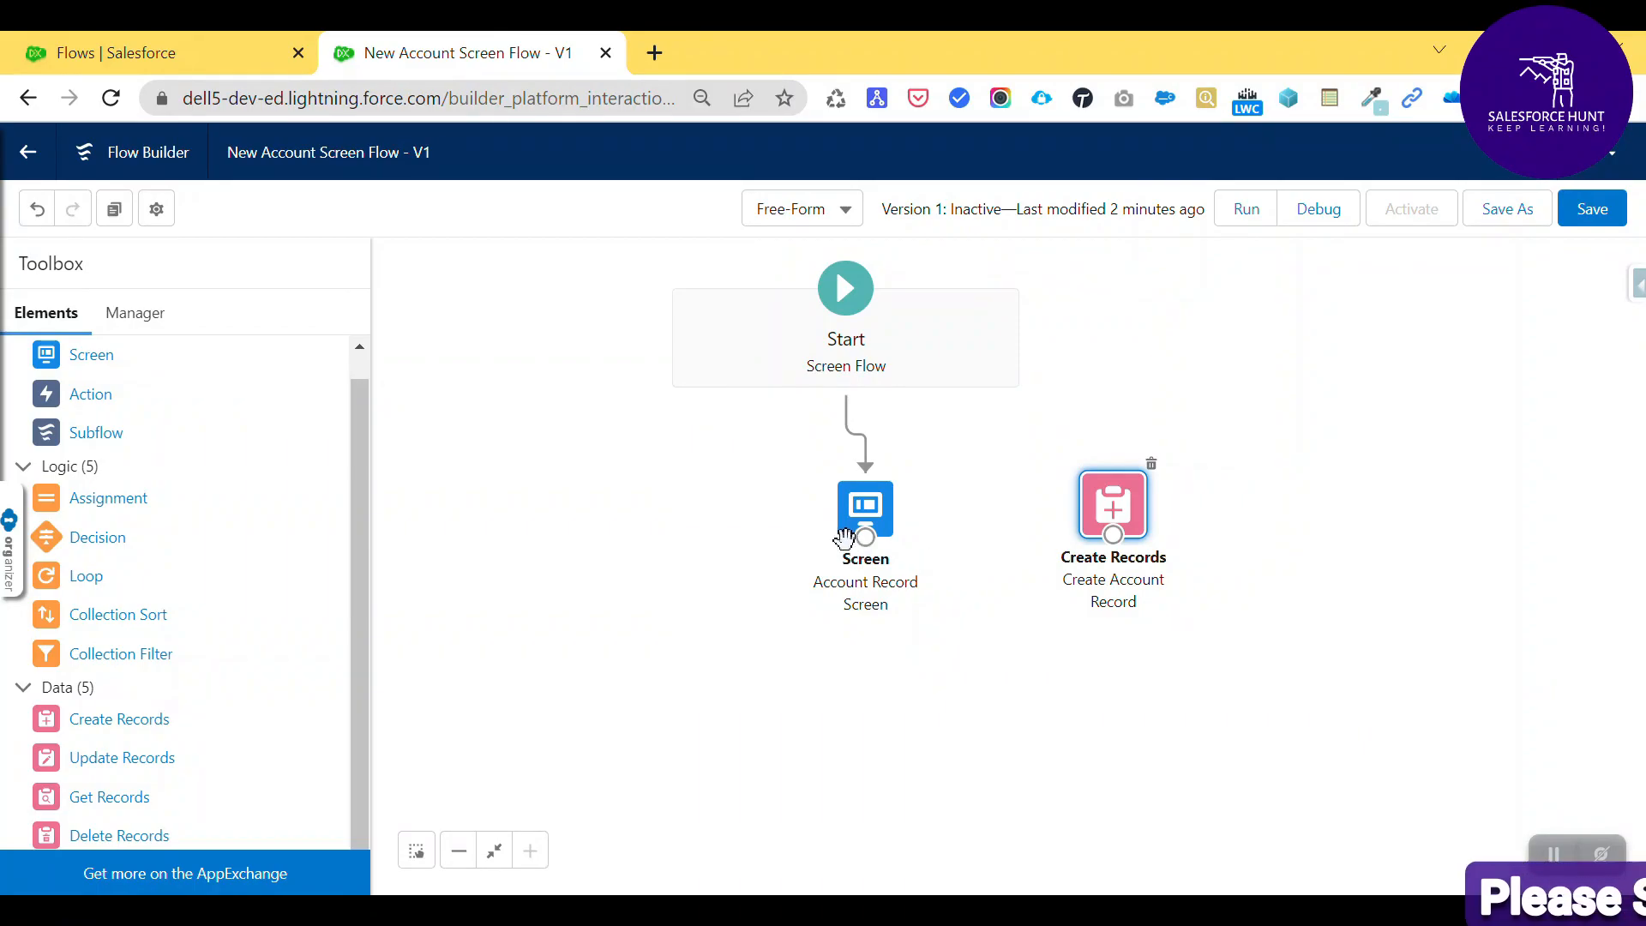
{"action": "left_click_drag", "start_coordinate": [865, 536], "coordinate": [1109, 507]}
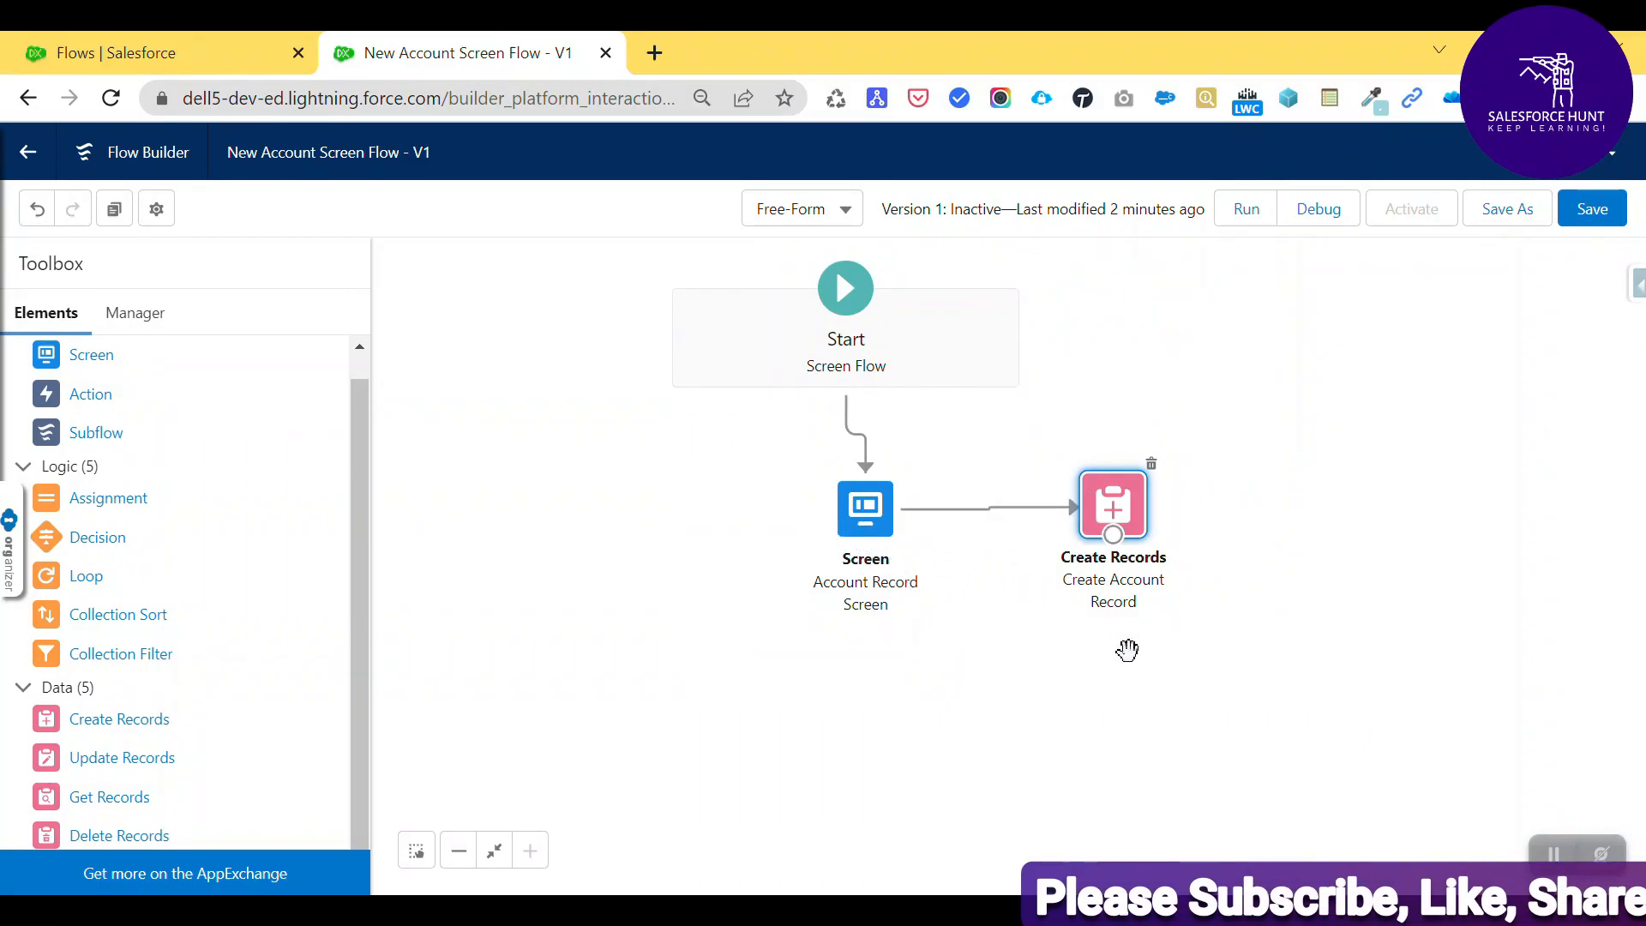
{"action": "left_click", "coordinate": [1592, 209]}
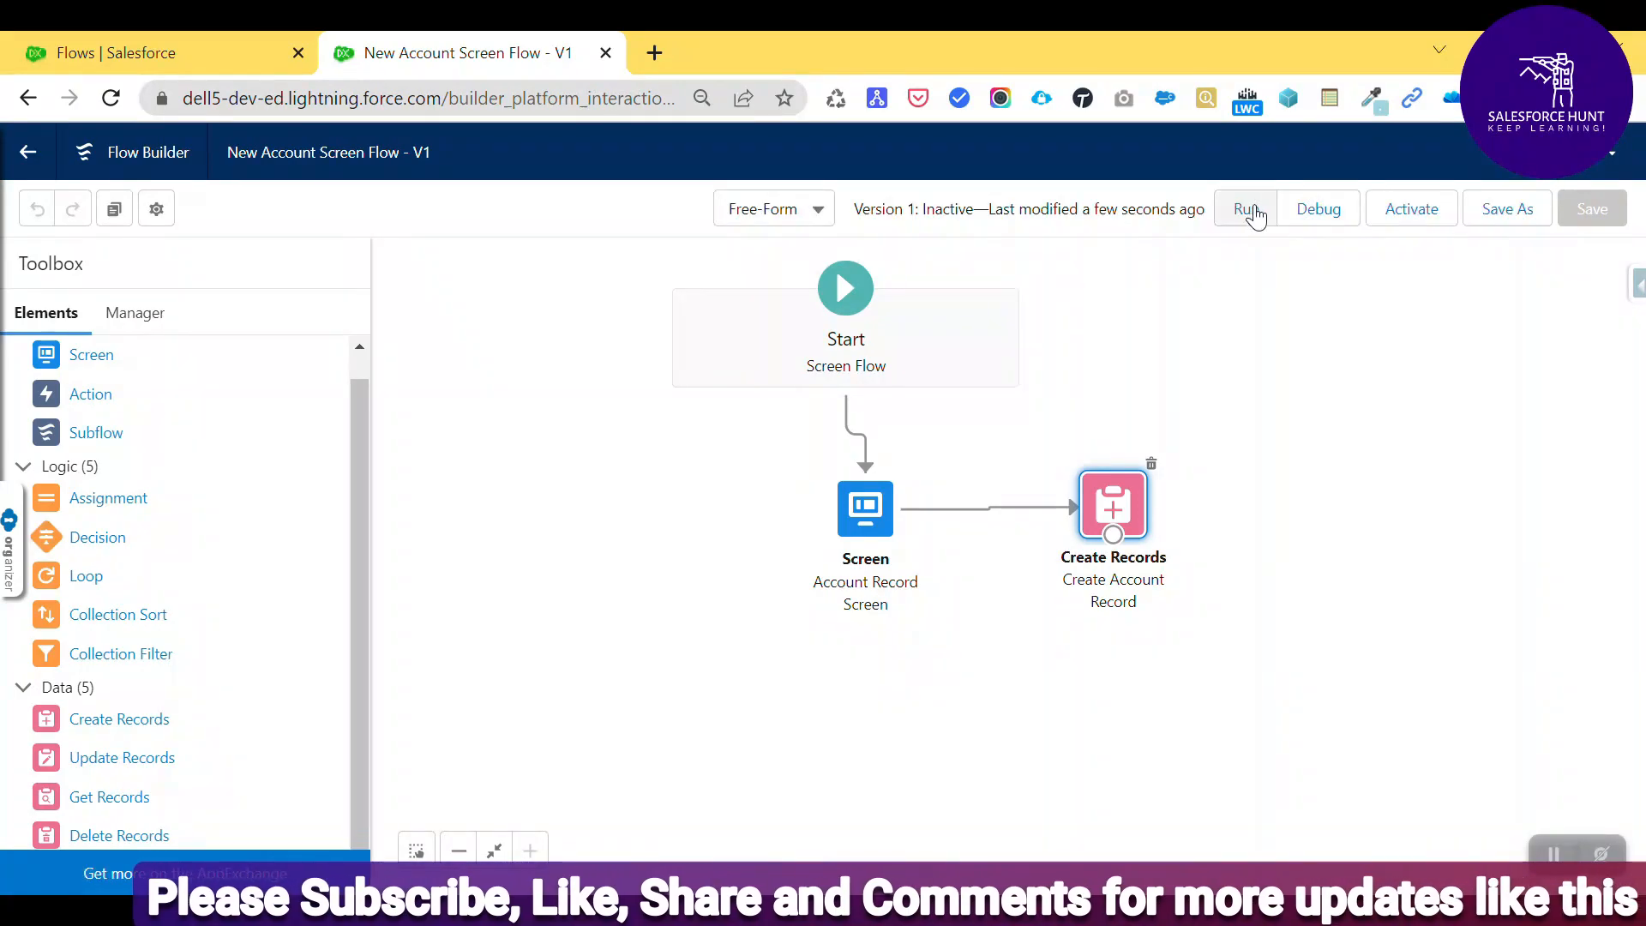
{"action": "left_click", "coordinate": [1254, 216]}
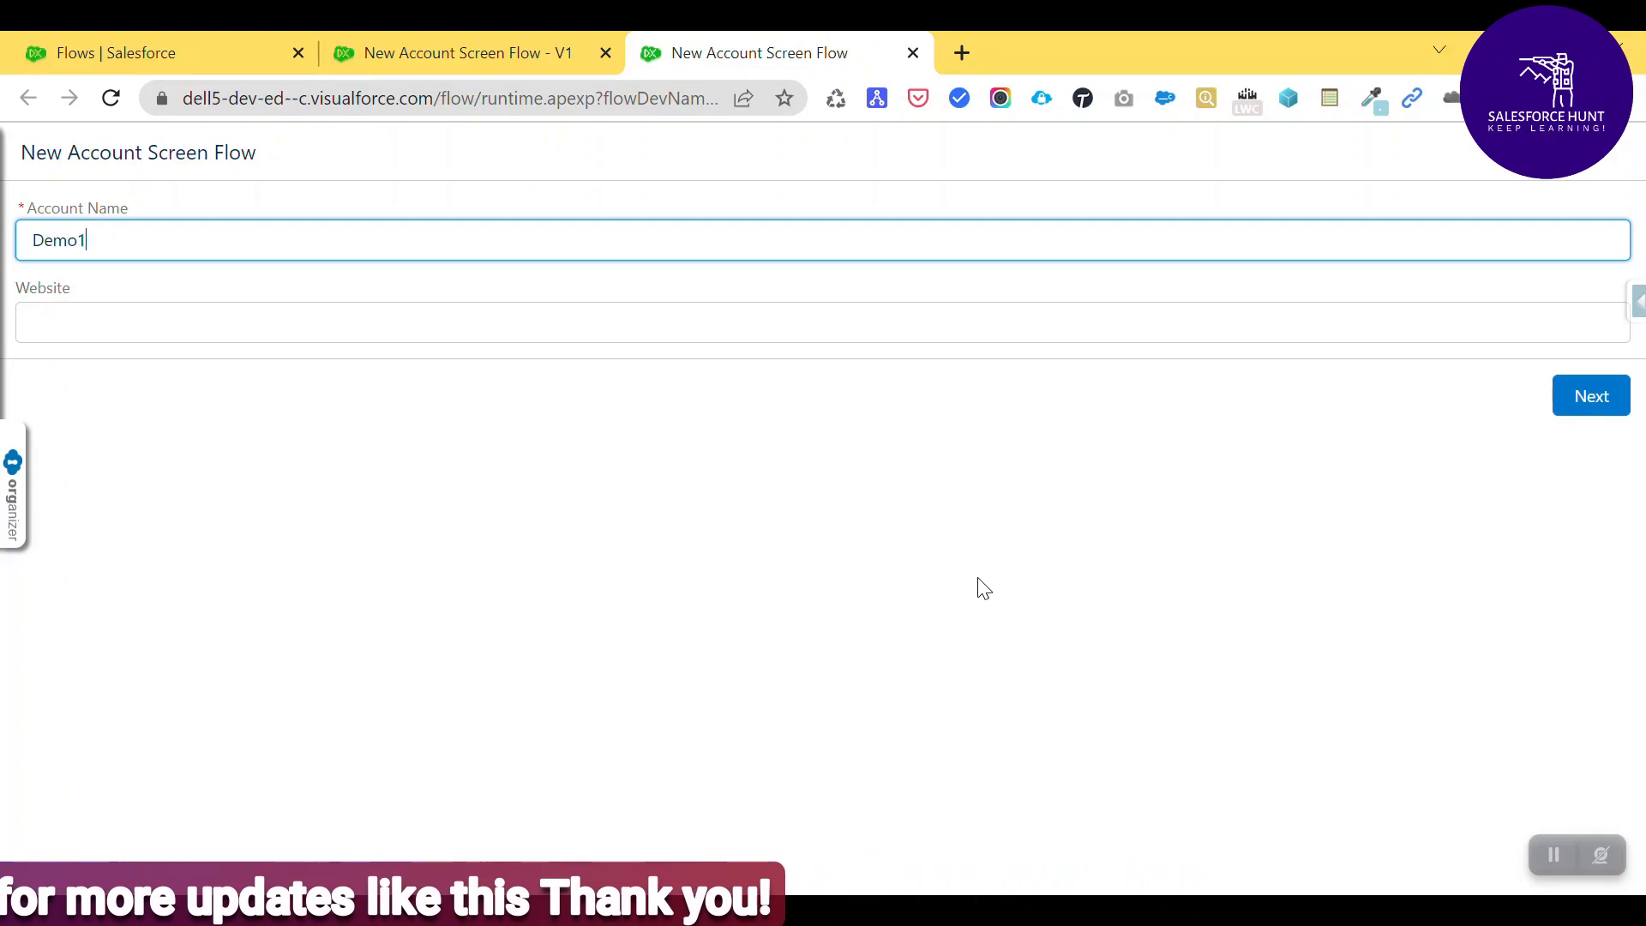
{"action": "key", "text": "Tab"}
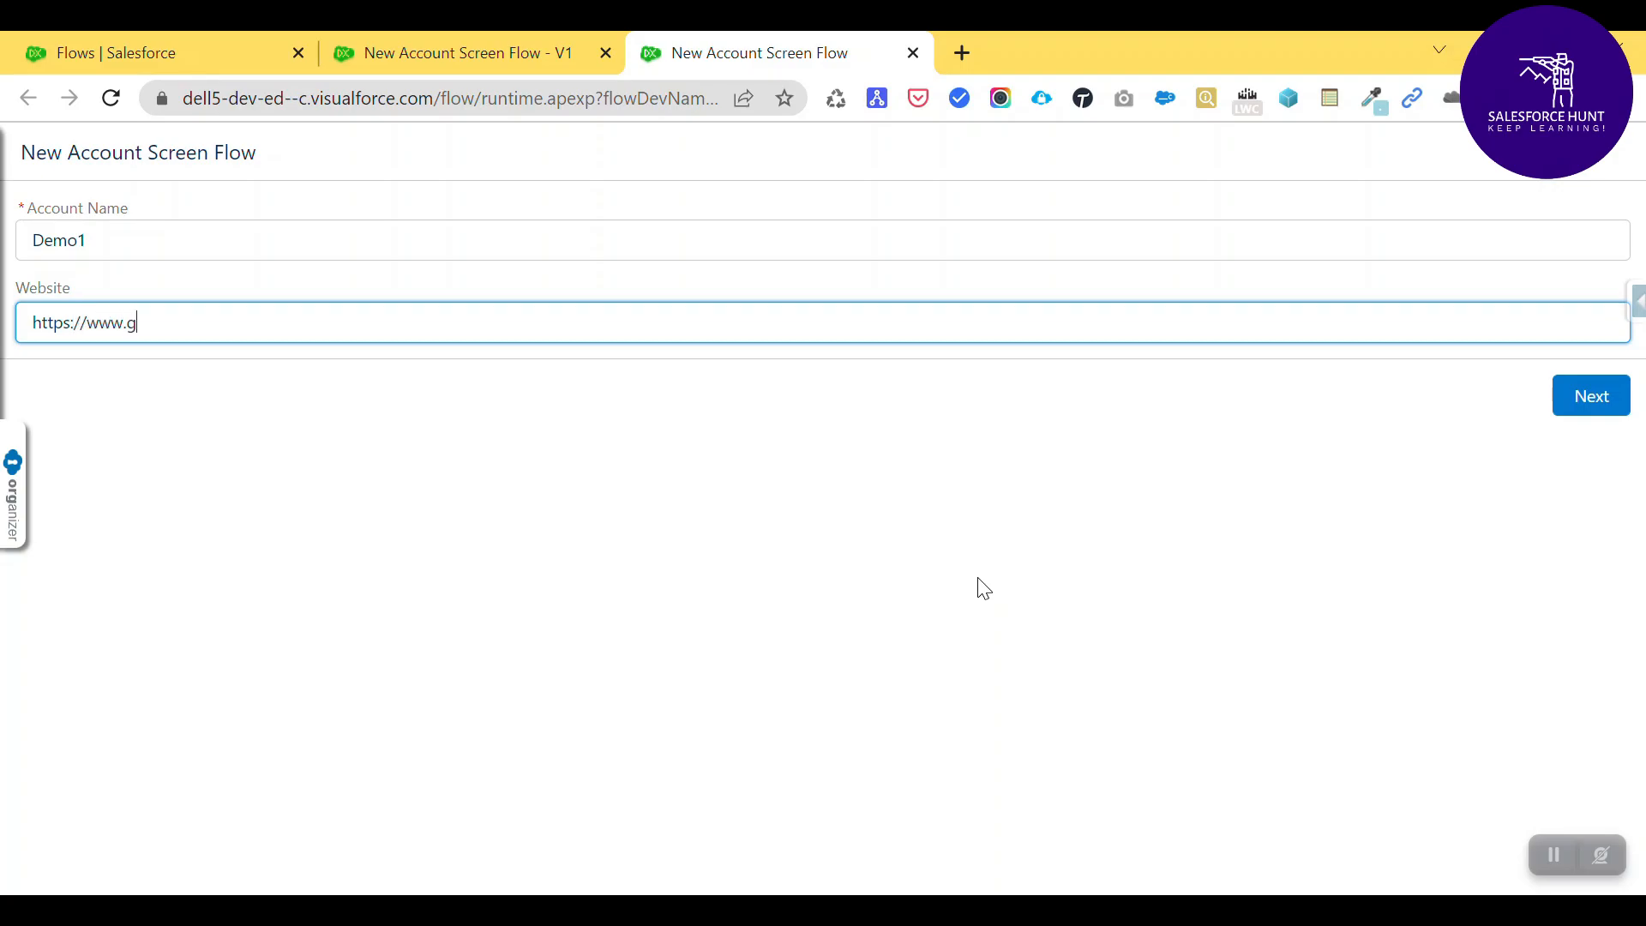
{"action": "type", "text": "ogle.com"}
{"action": "left_click", "coordinate": [1569, 409]}
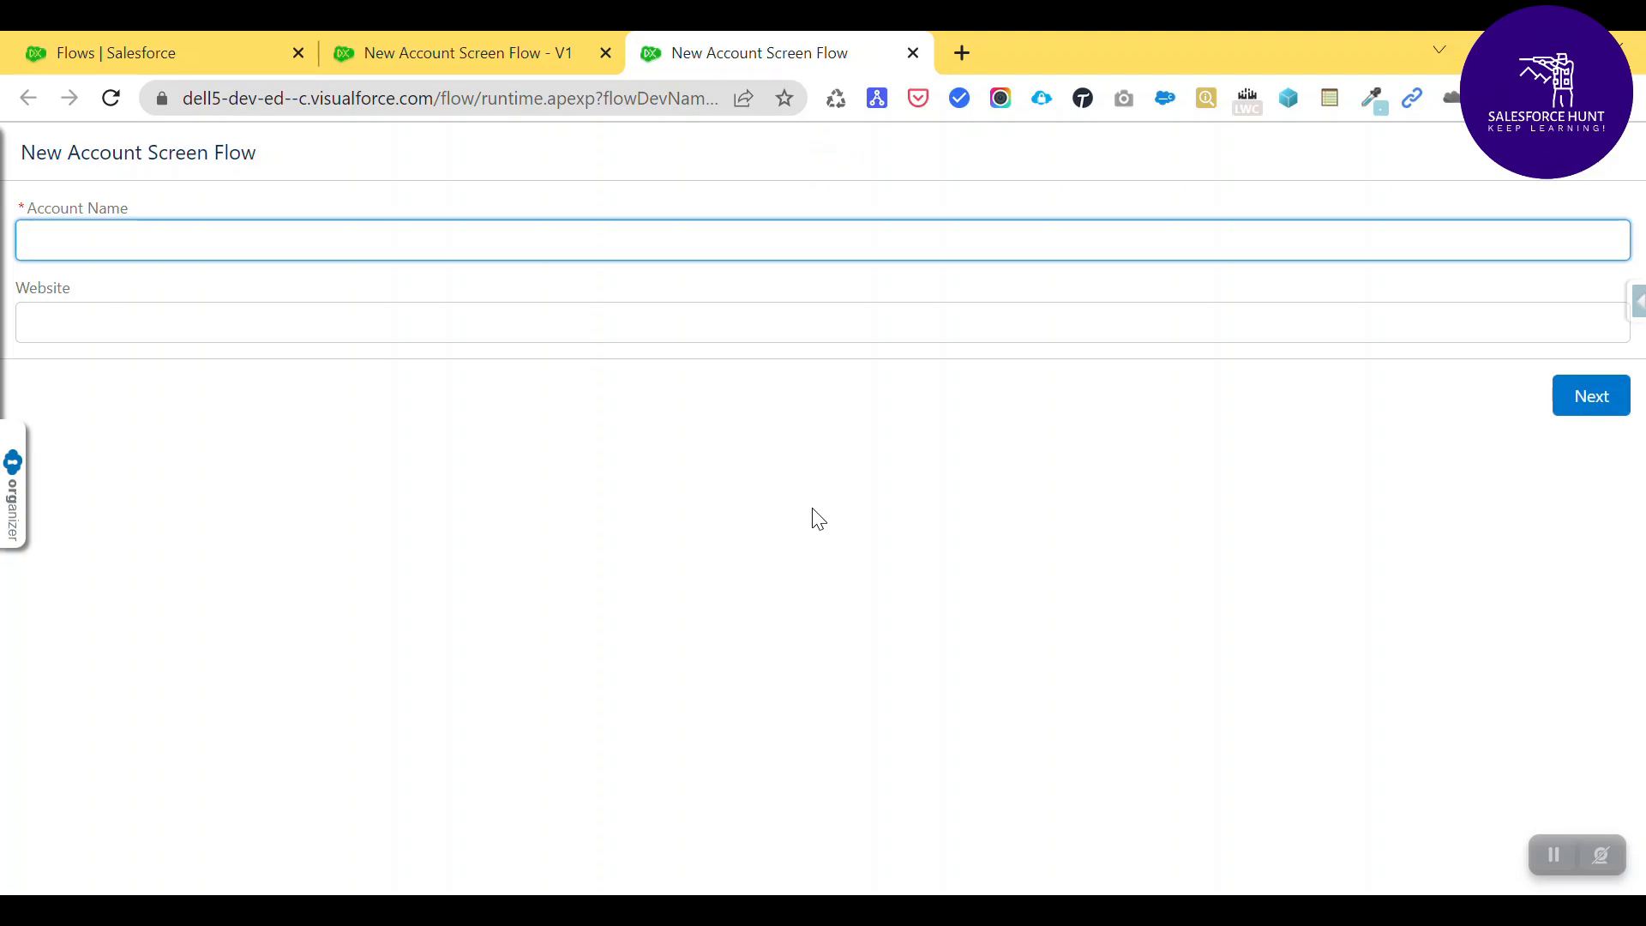
{"action": "left_click", "coordinate": [151, 47]}
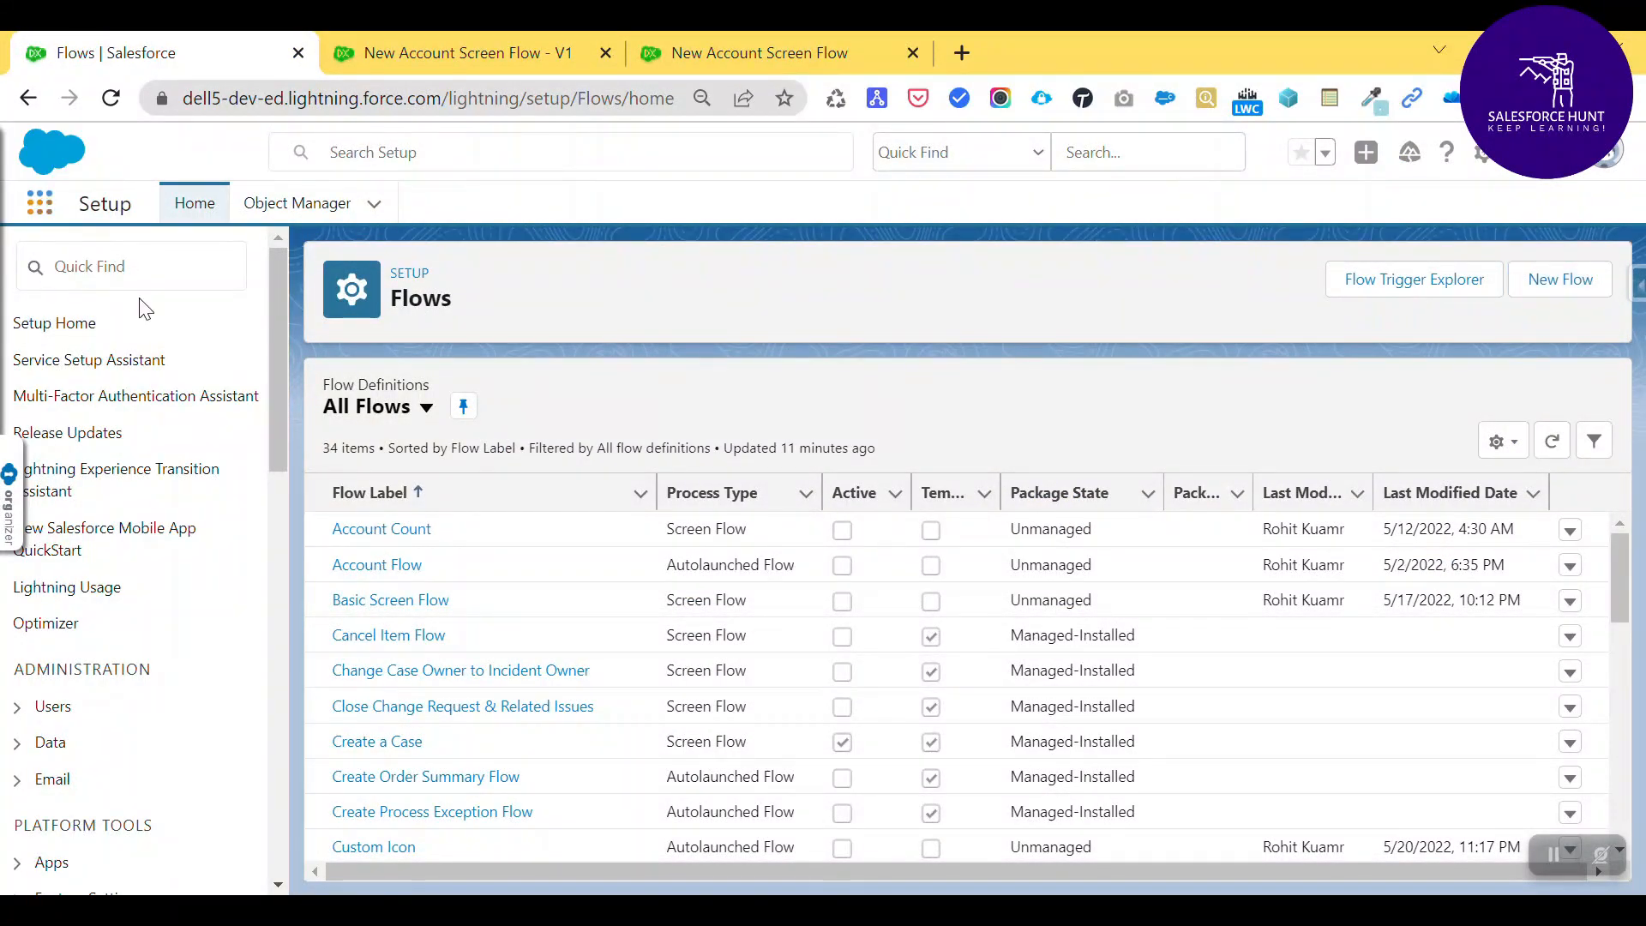
- Open Accounts from an 'acc' search in a new tab and refresh All Accounts to find Demo1
{"action": "type", "text": "acc"}
{"action": "right_click", "coordinate": [148, 399]}
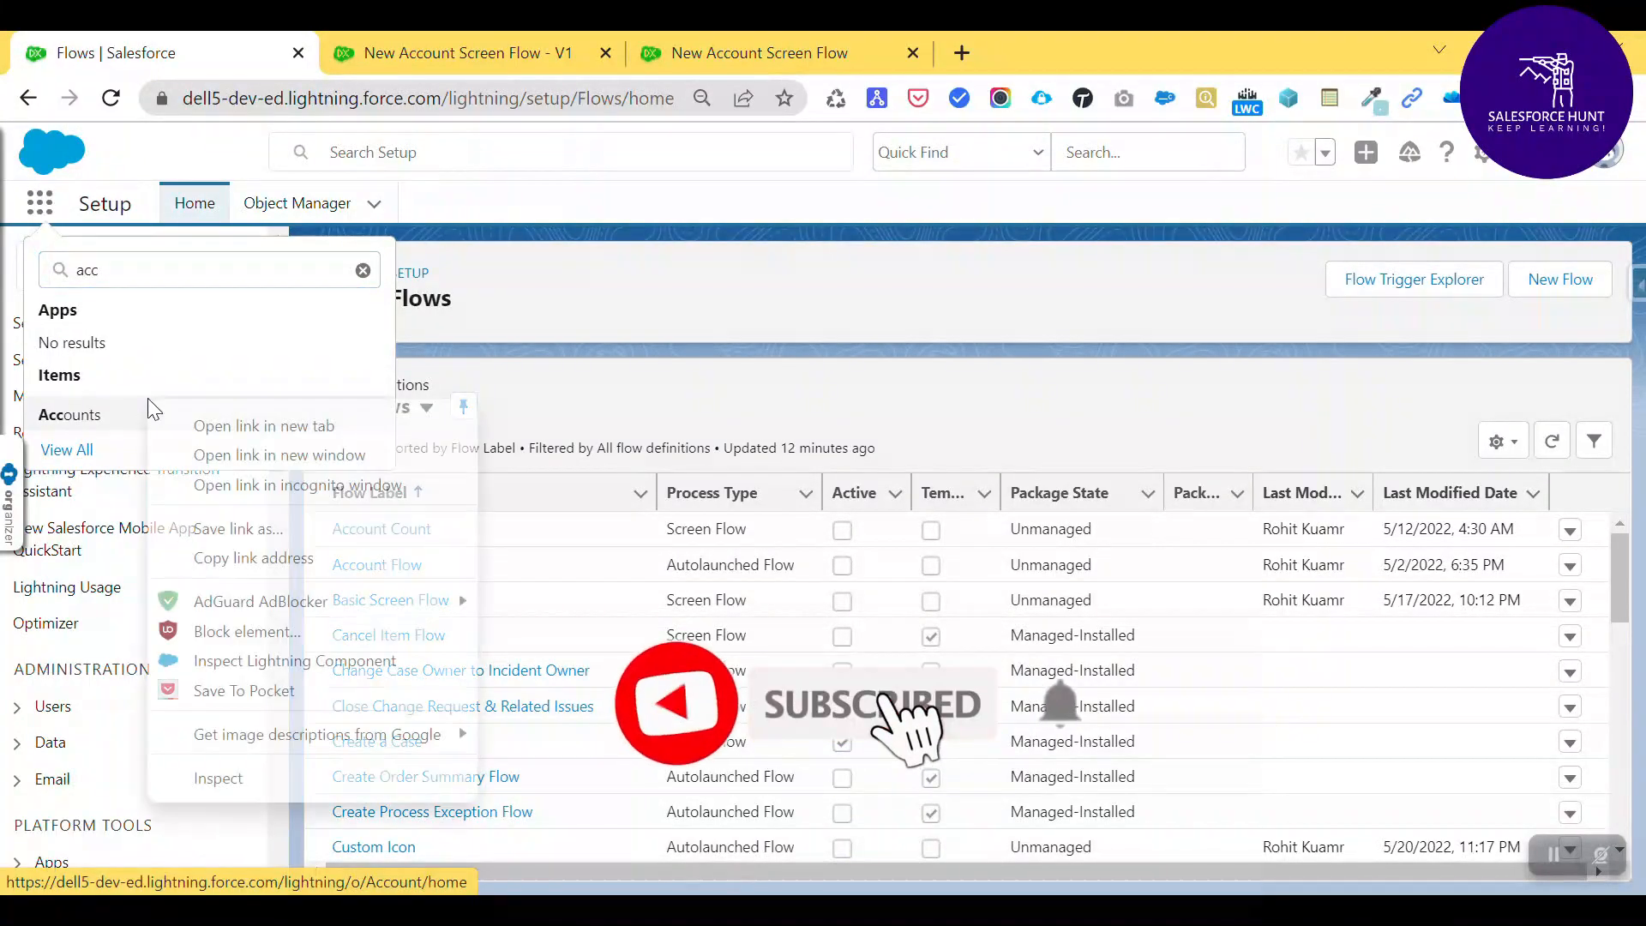
{"action": "left_click", "coordinate": [239, 426]}
{"action": "left_click", "coordinate": [437, 43]}
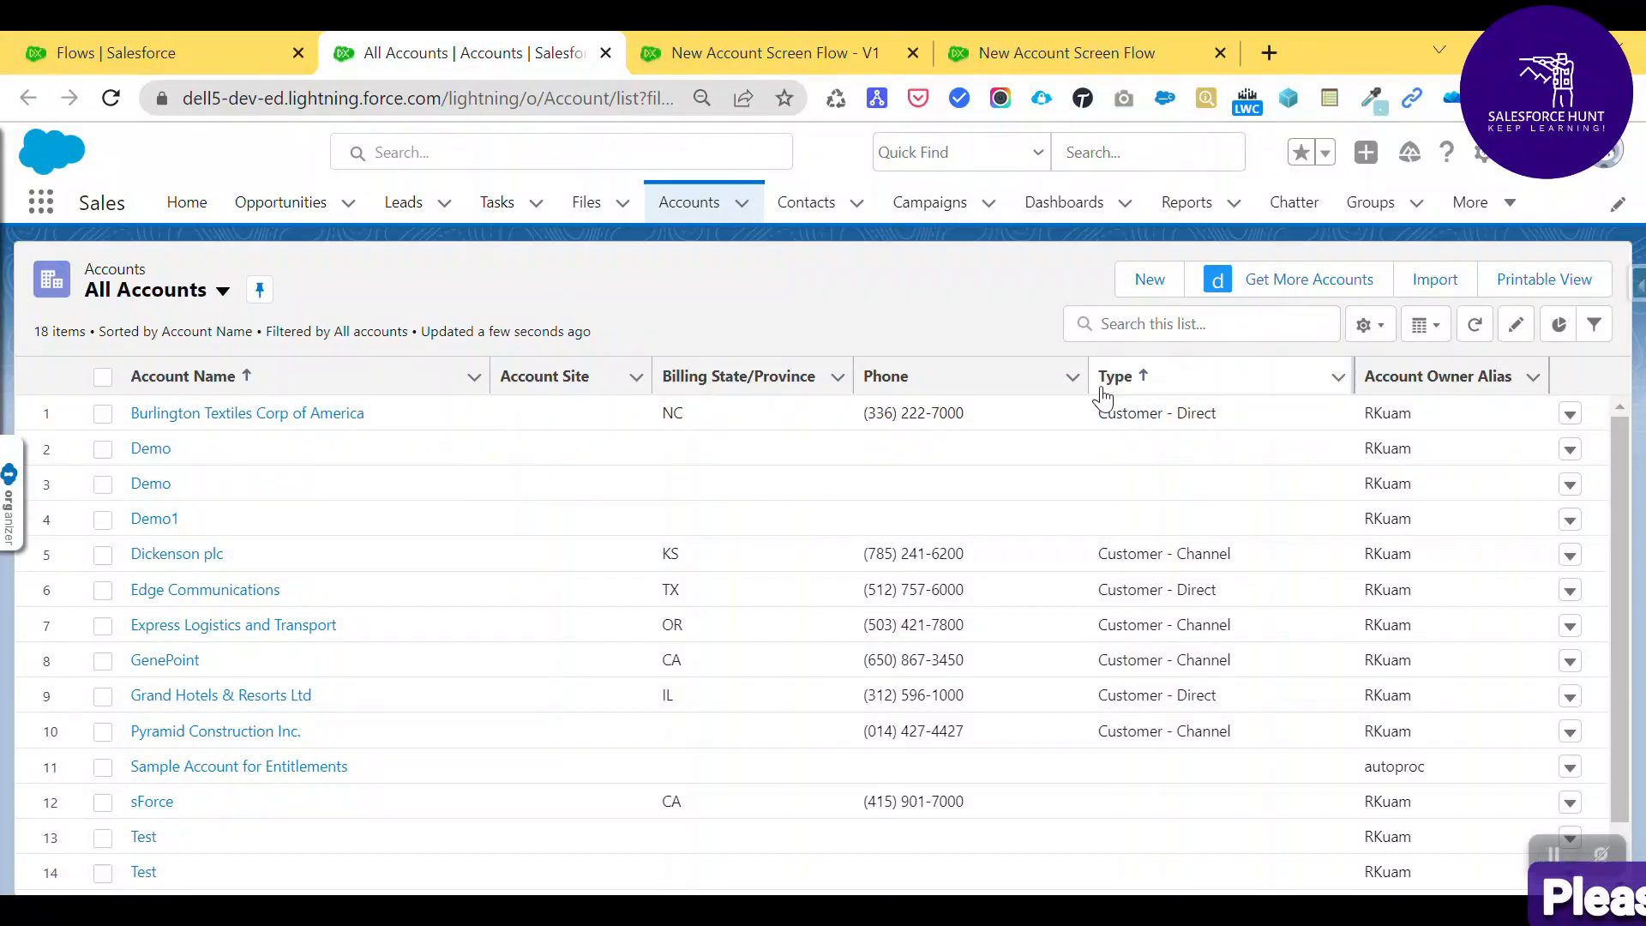
{"action": "left_click", "coordinate": [223, 292]}
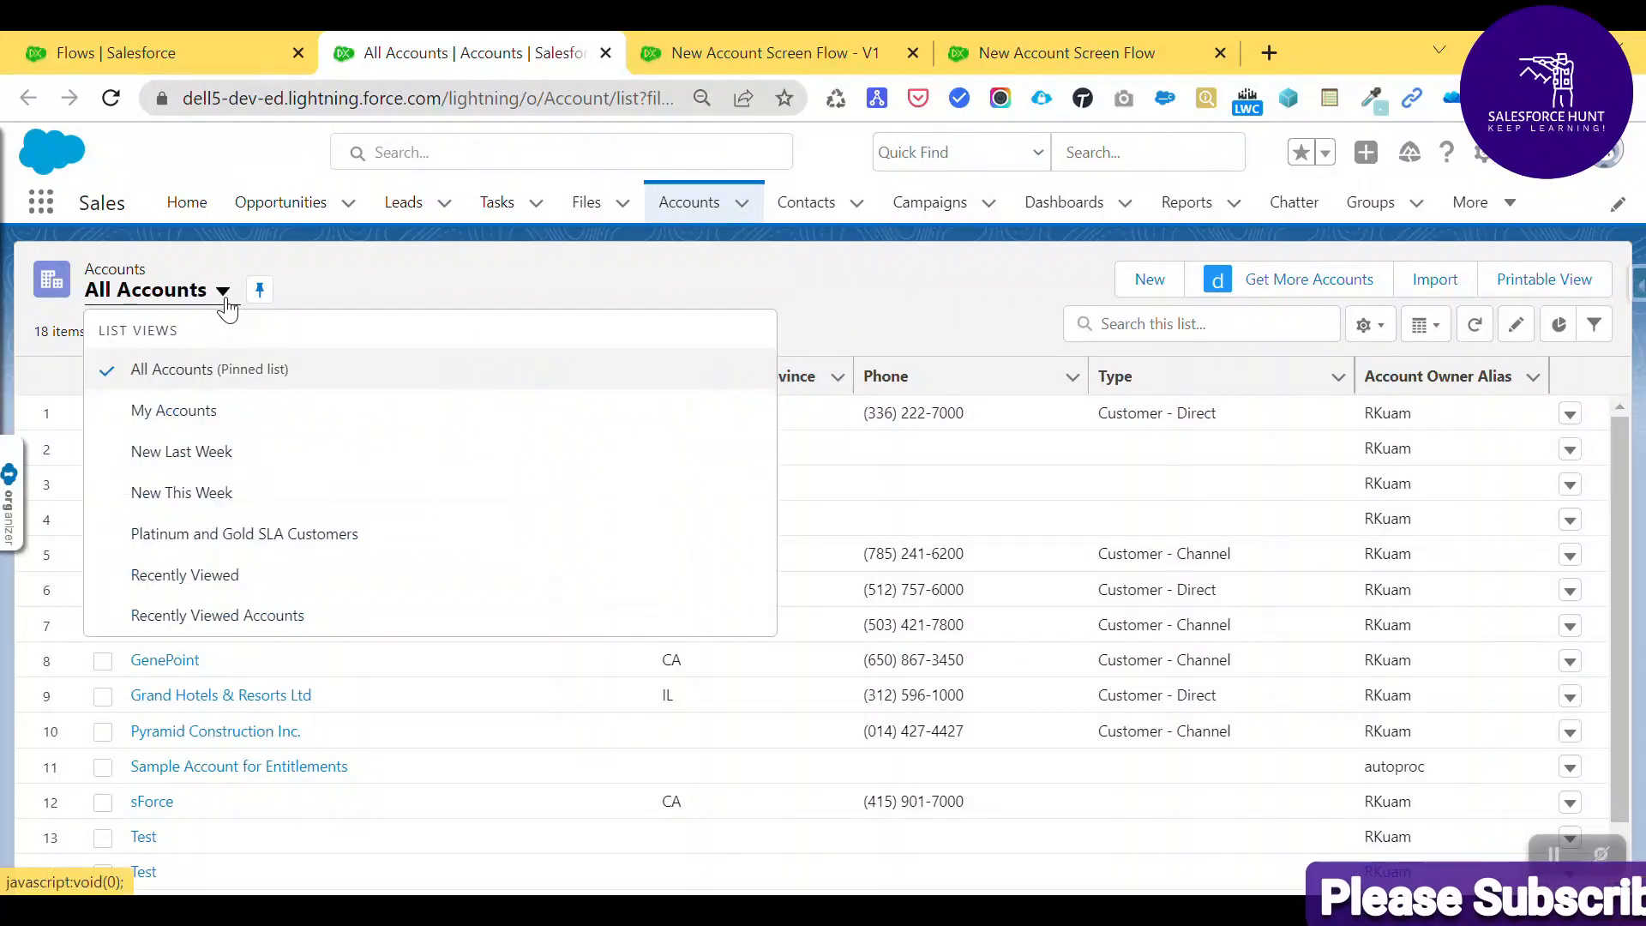
{"action": "left_click", "coordinate": [212, 368]}
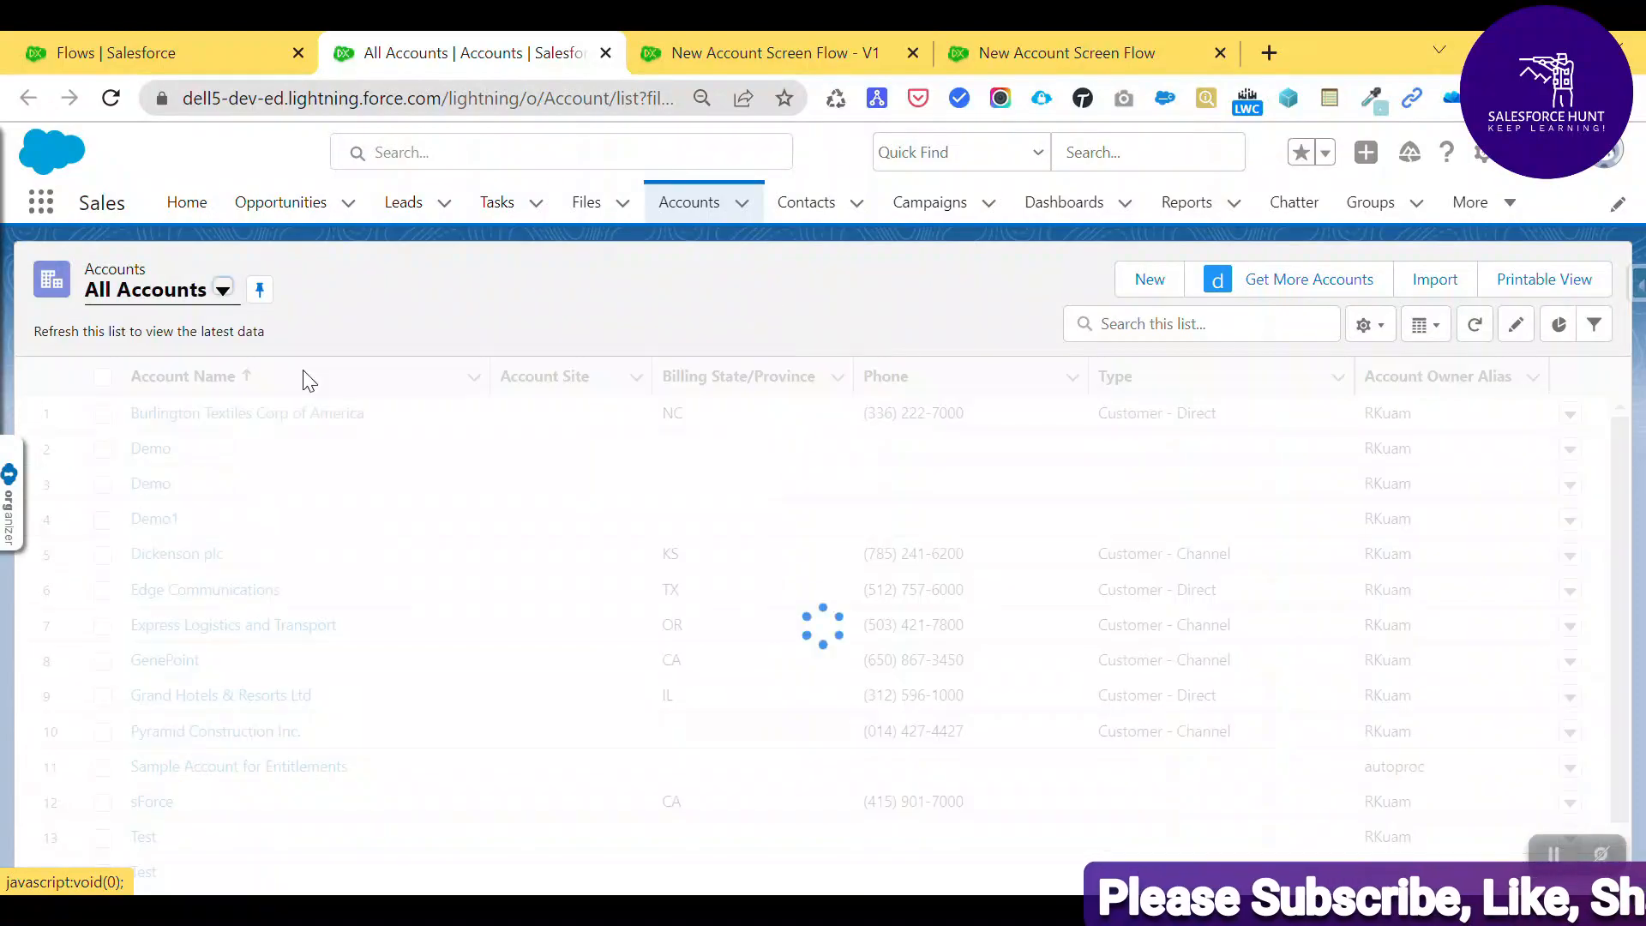
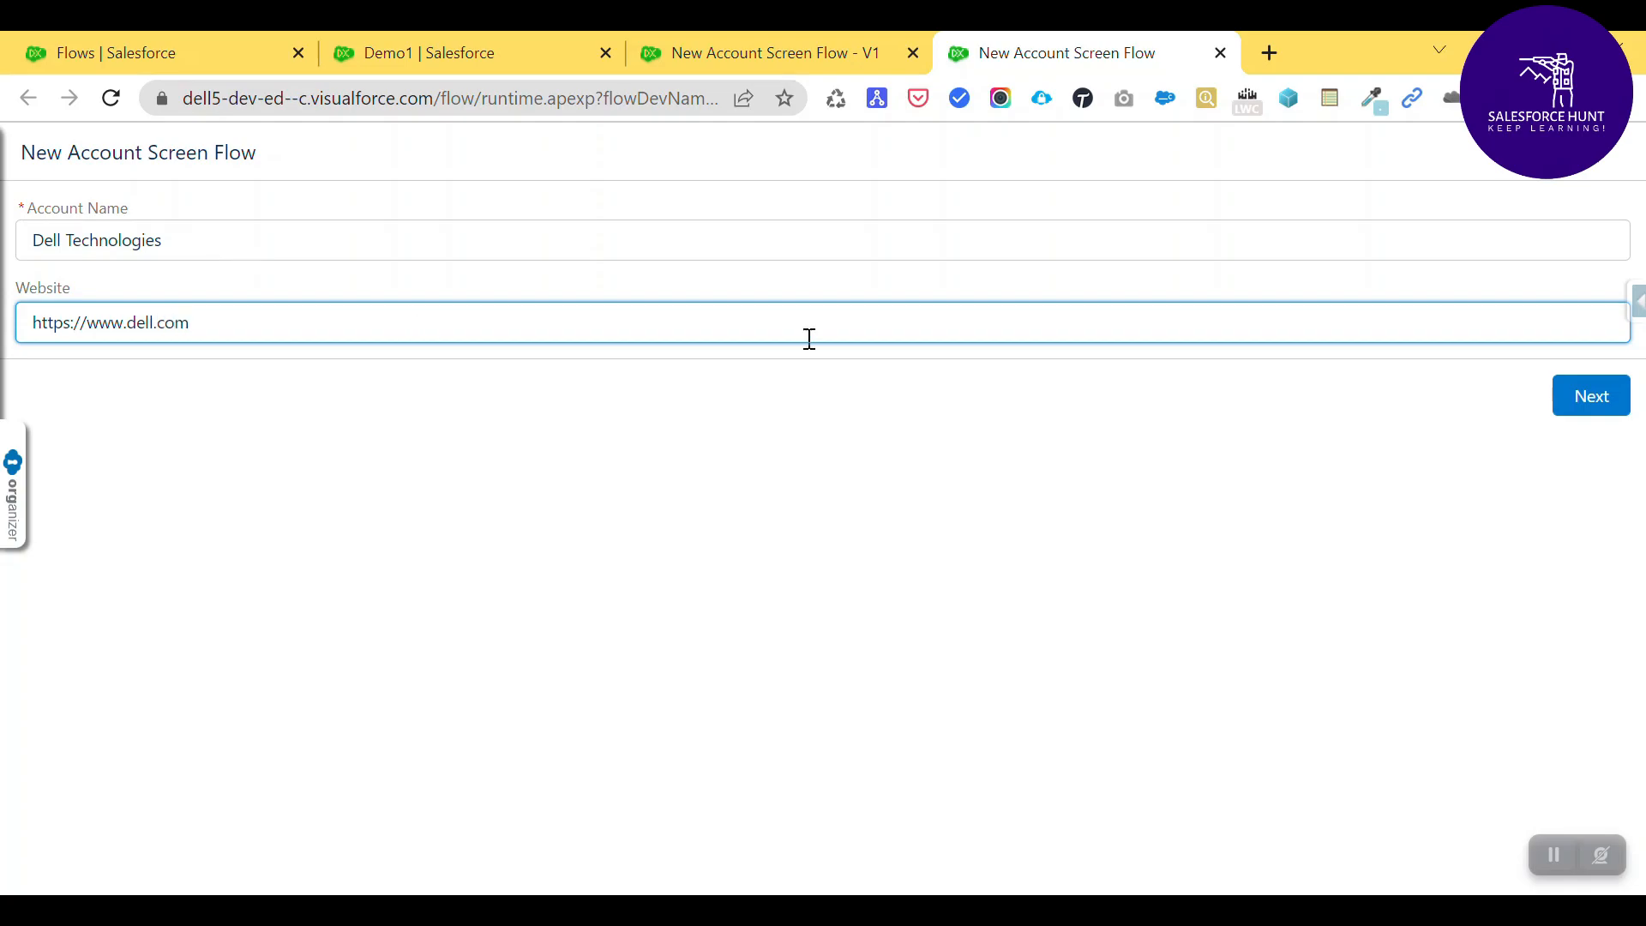
{"action": "left_click", "coordinate": [1602, 406]}
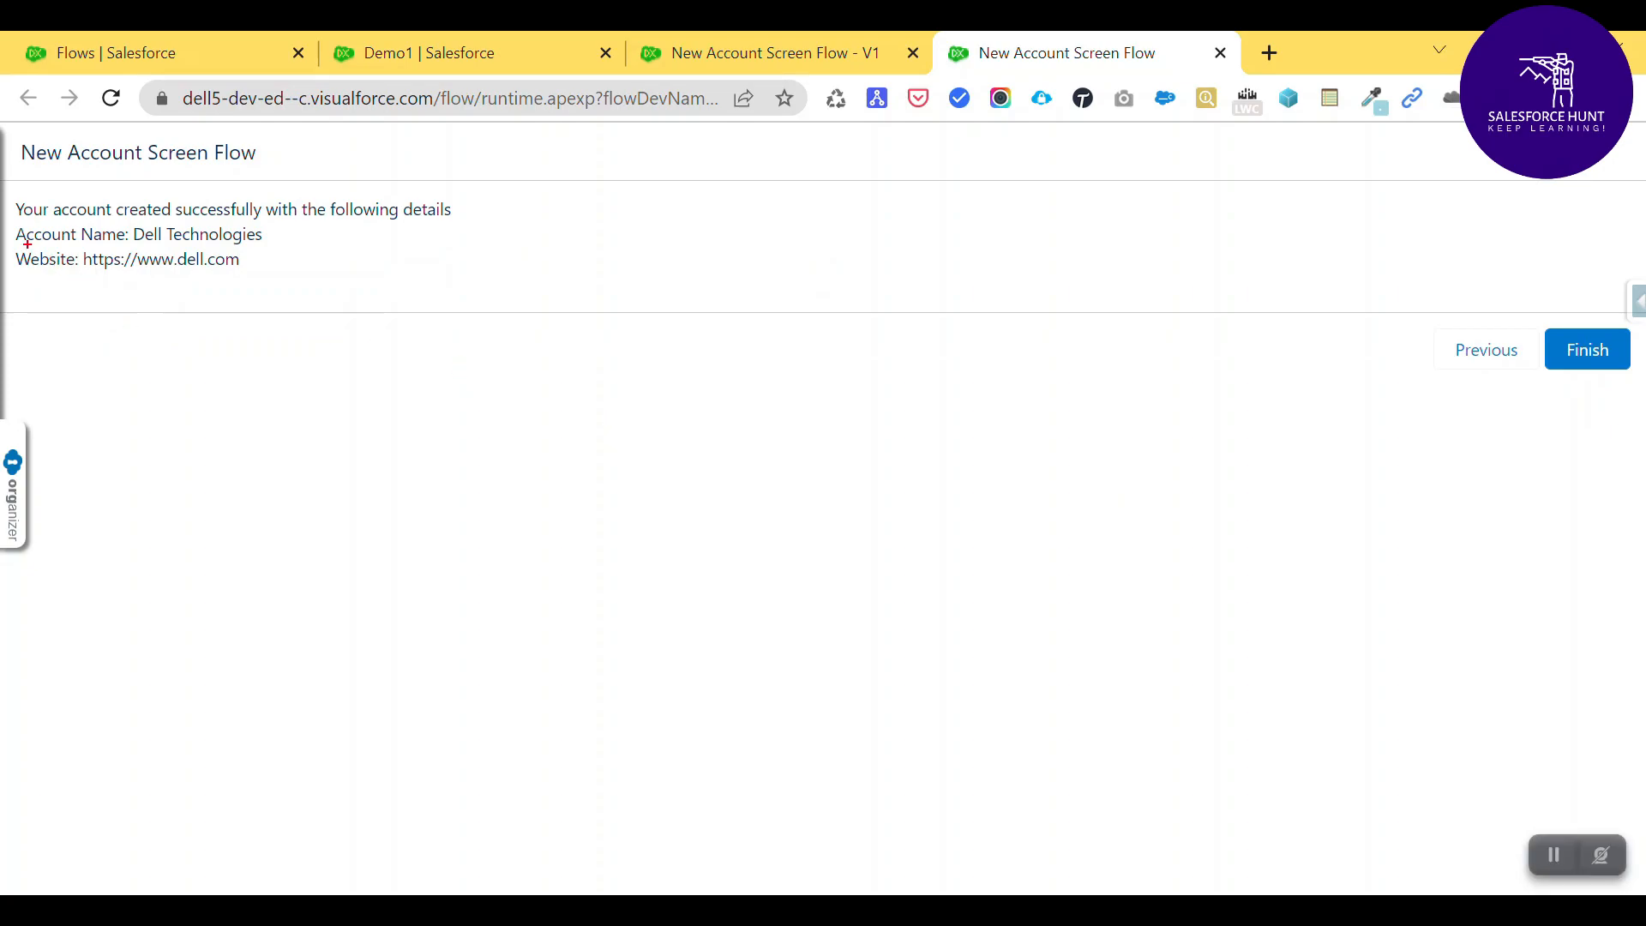
- Confirm Dell Technologies appears in the Accounts list, then close the flow's test run
{"action": "left_click_drag", "start_coordinate": [14, 227], "coordinate": [271, 248]}
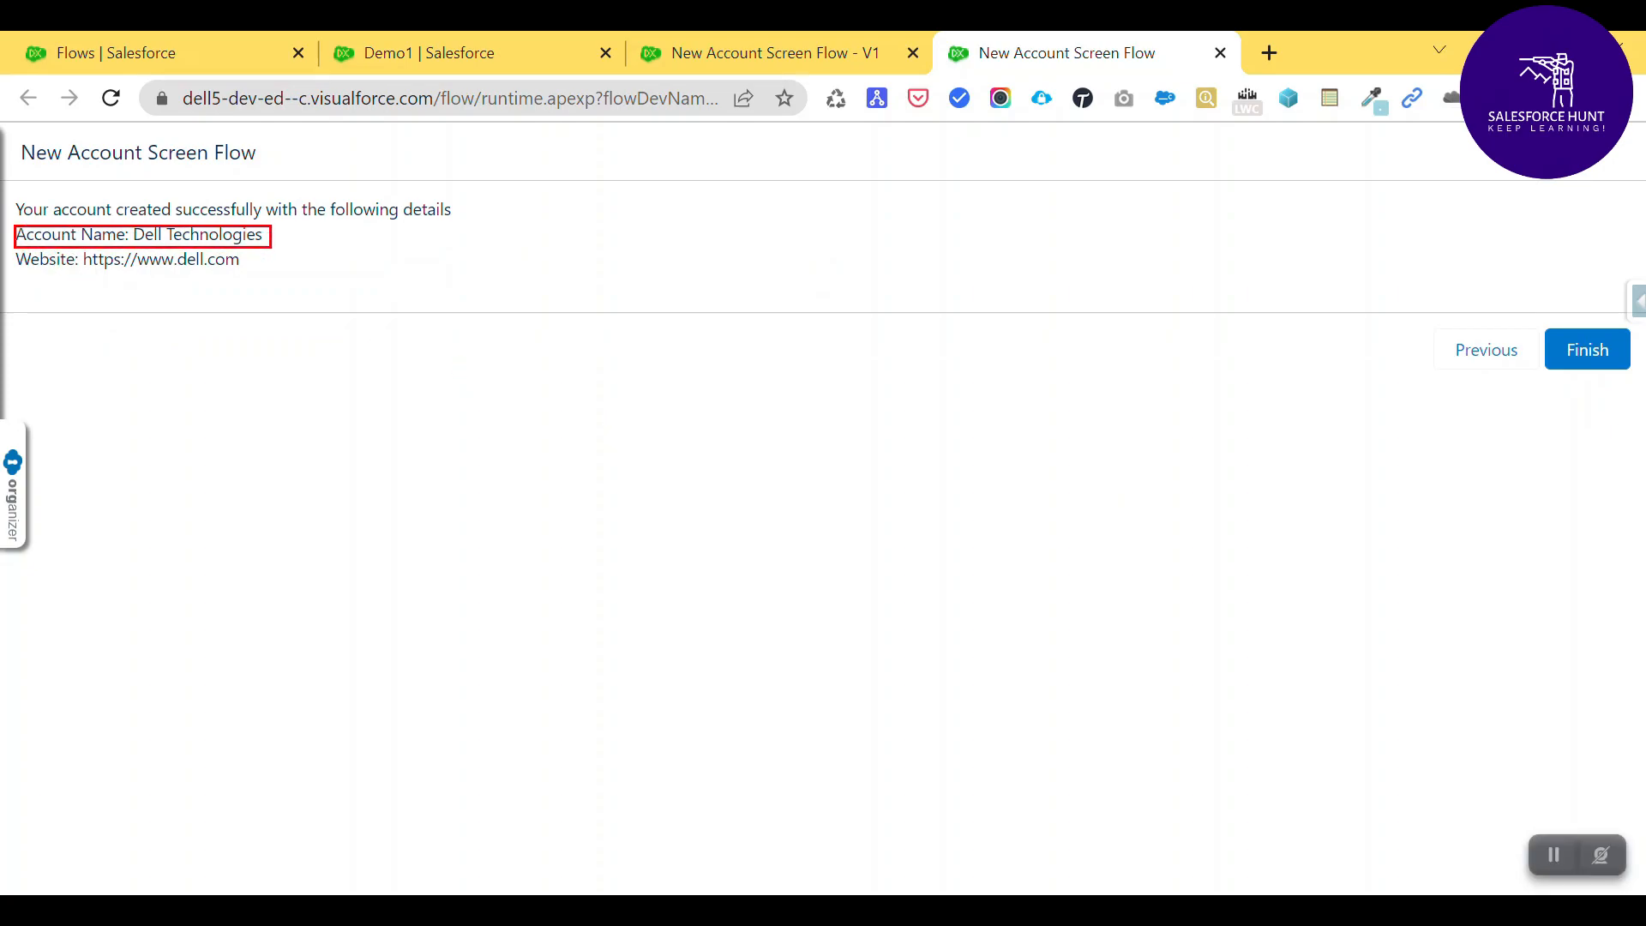
{"action": "left_click_drag", "start_coordinate": [11, 252], "coordinate": [259, 274]}
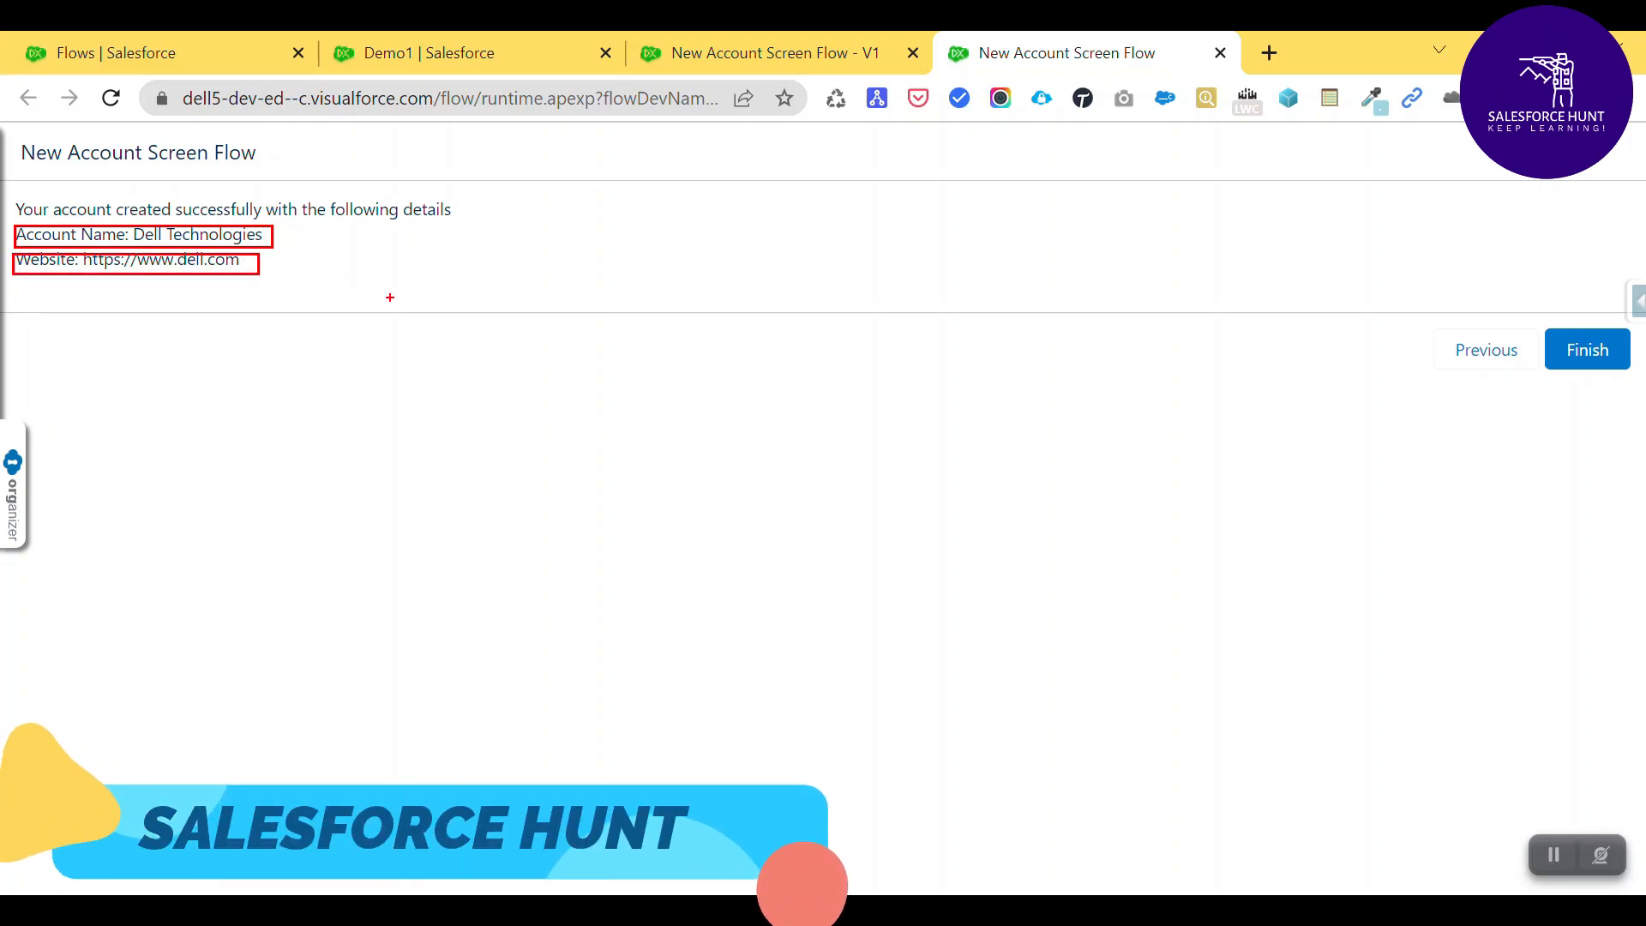
{"action": "key", "text": "Escape"}
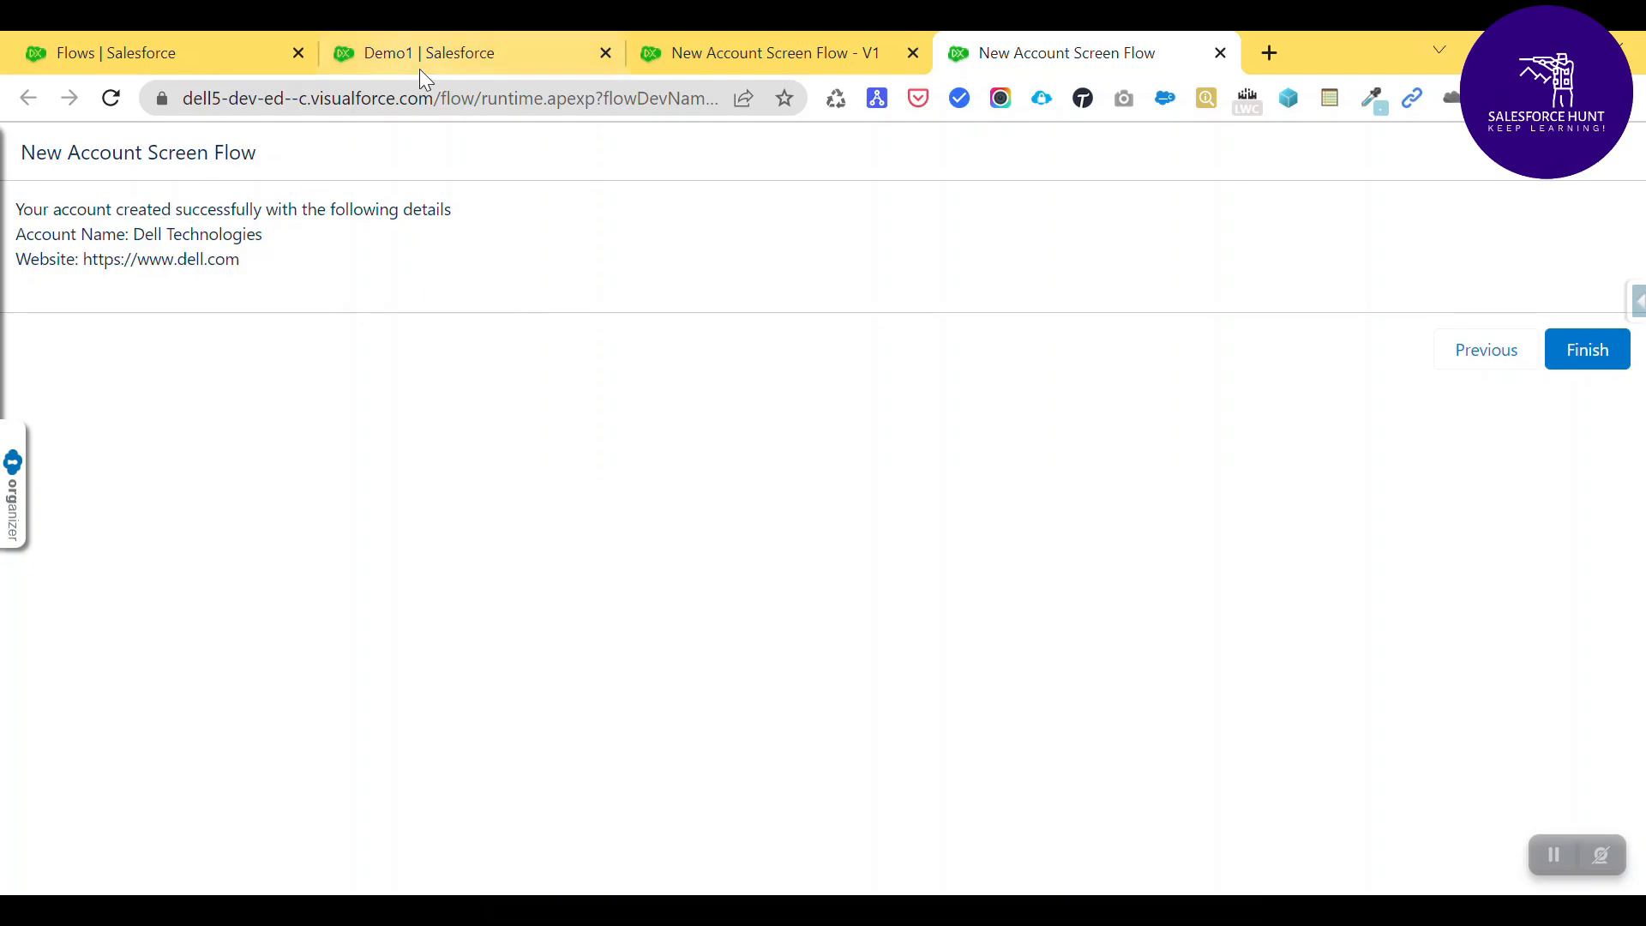
{"action": "left_click", "coordinate": [351, 53]}
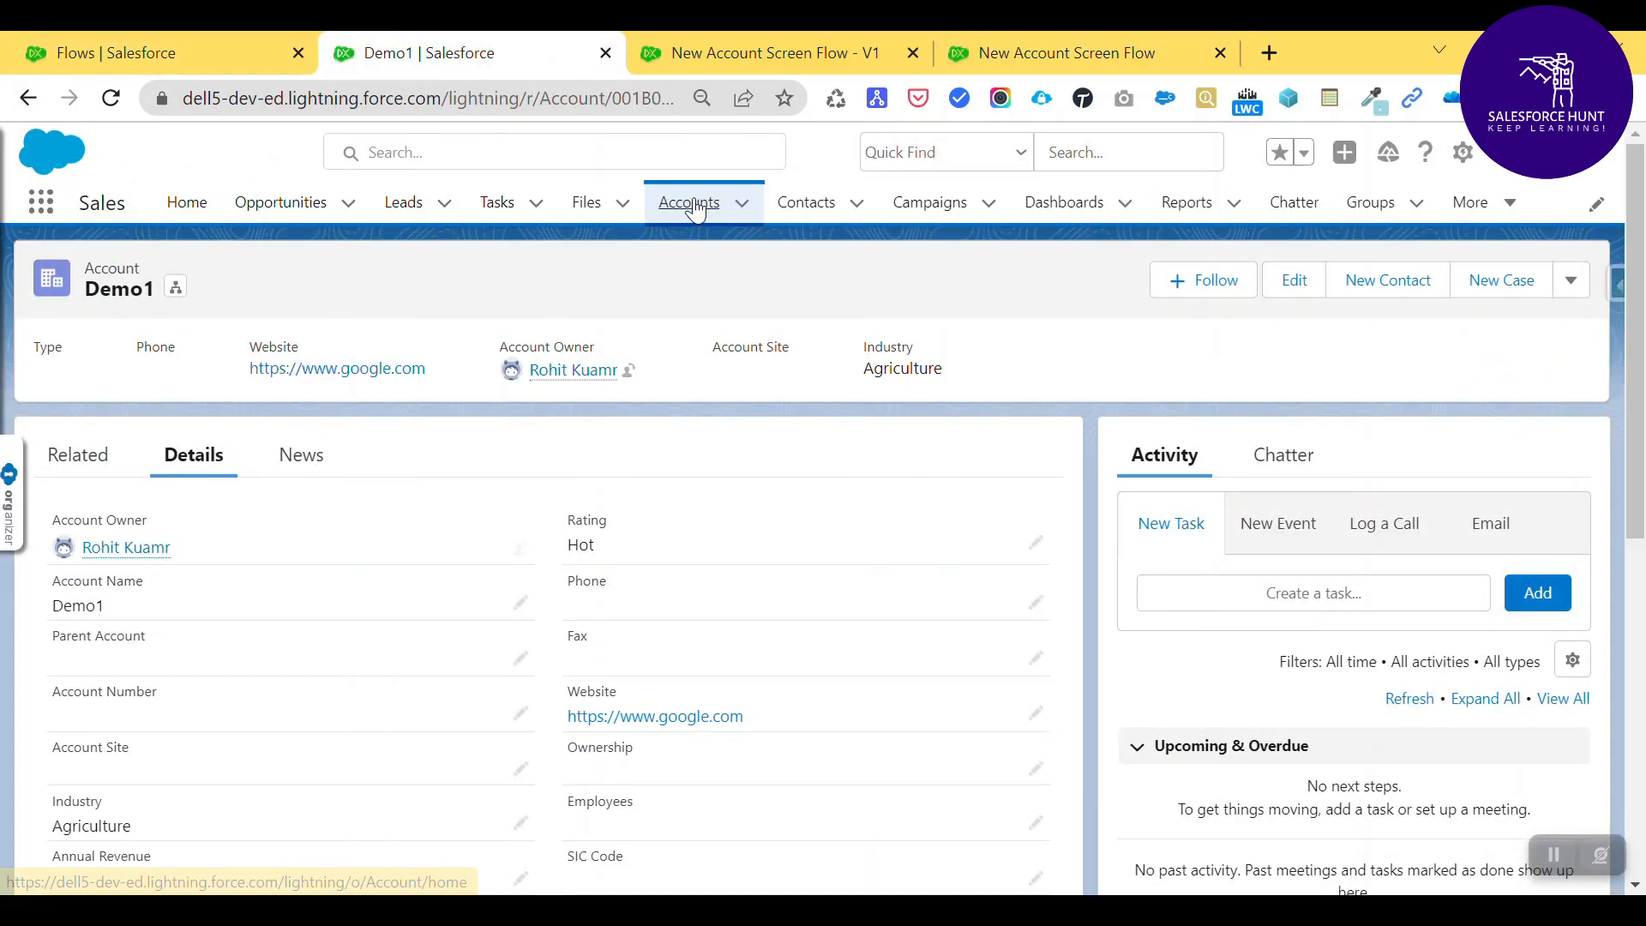
{"action": "left_click", "coordinate": [693, 204]}
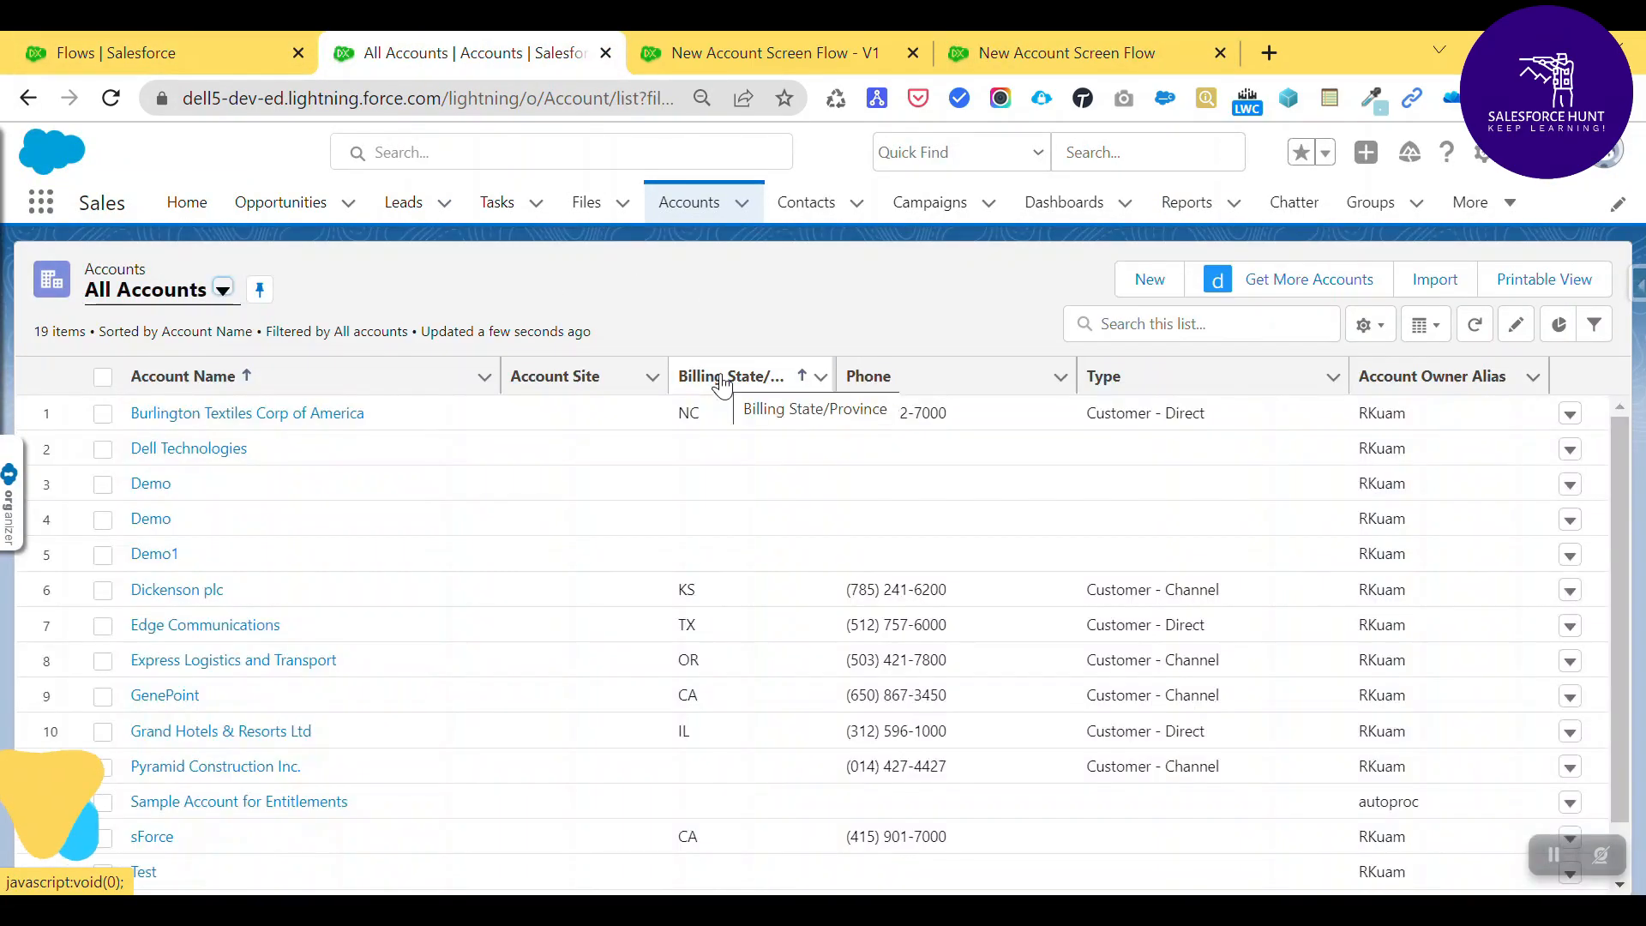
{"action": "left_click", "coordinate": [231, 467]}
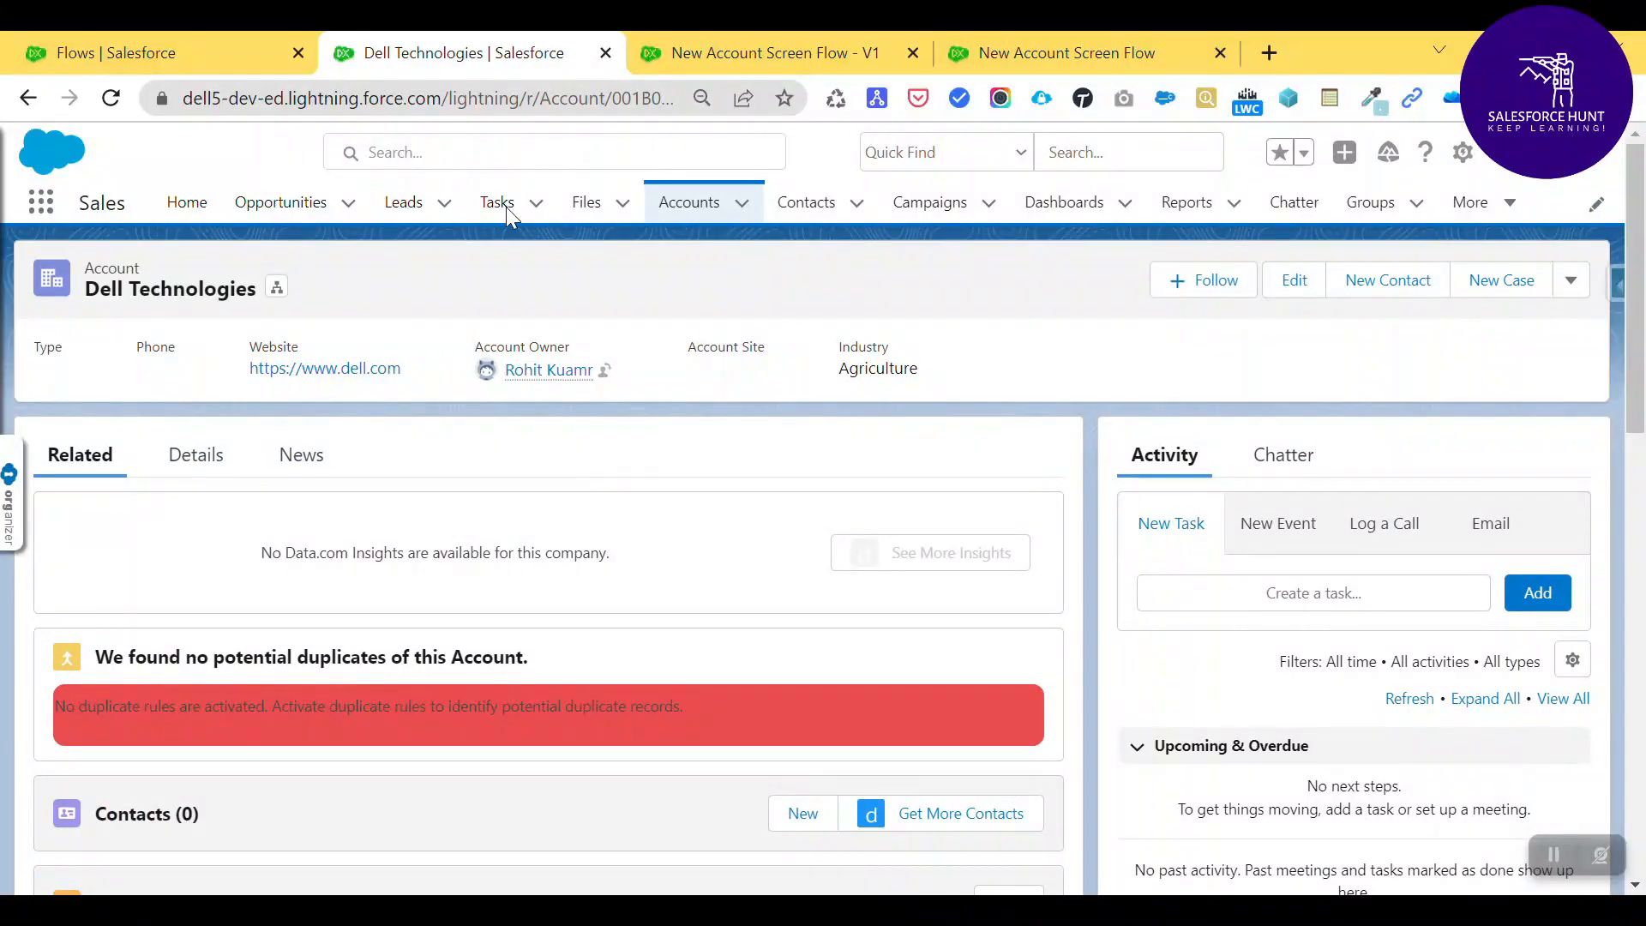
{"action": "left_click", "coordinate": [996, 44]}
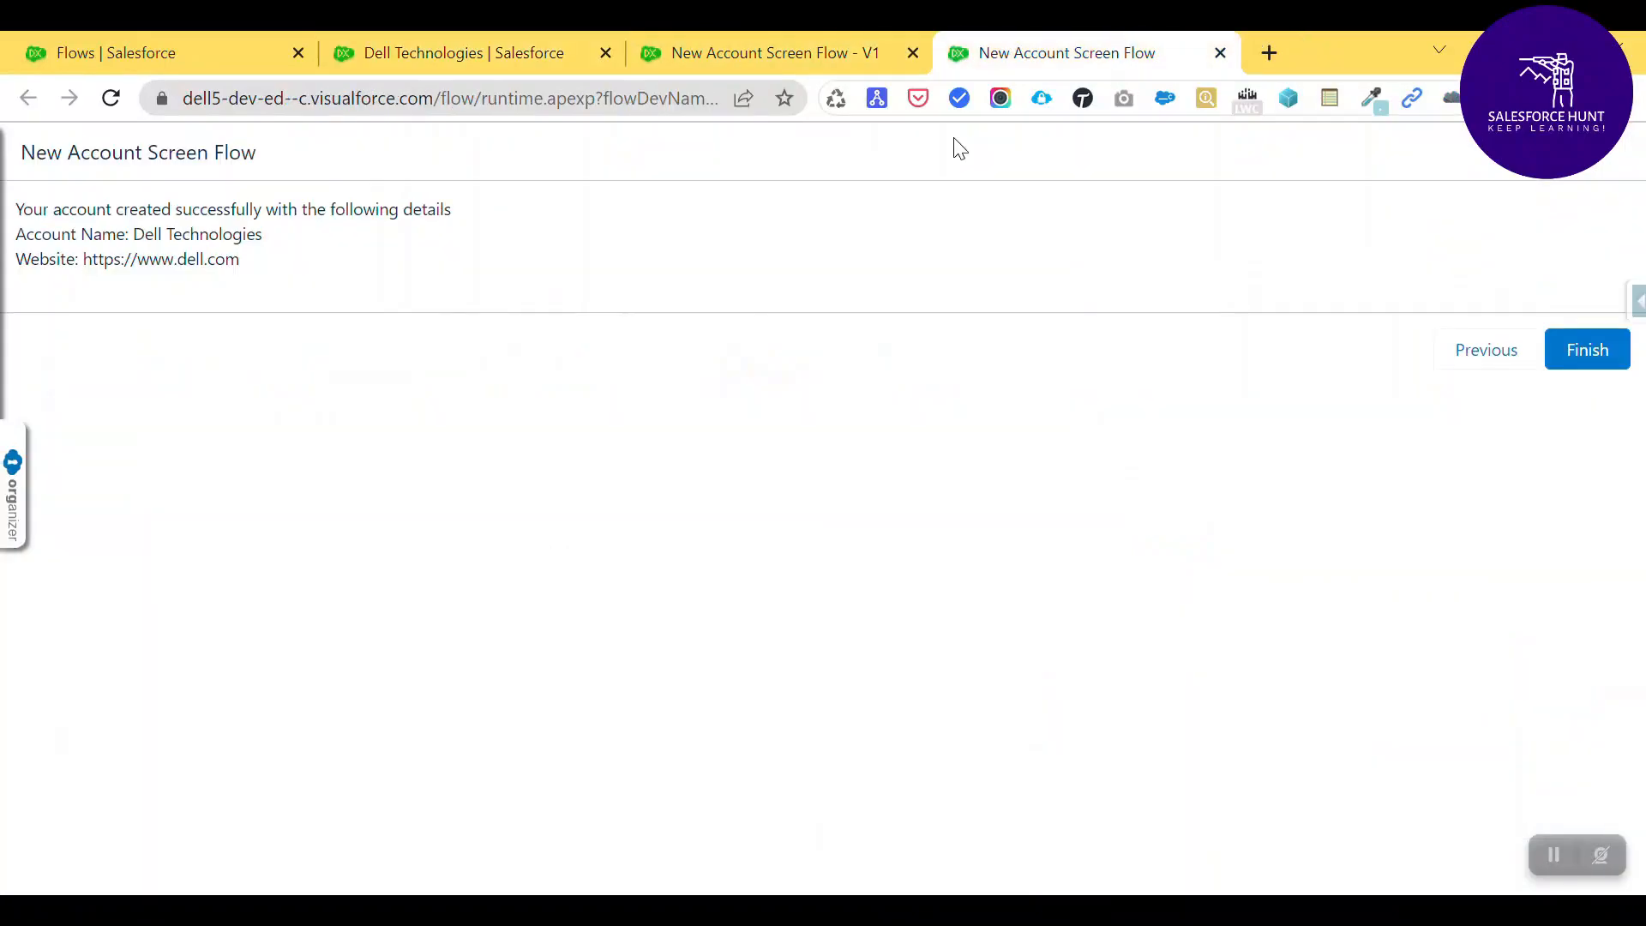
{"action": "middle_click", "coordinate": [1100, 43]}
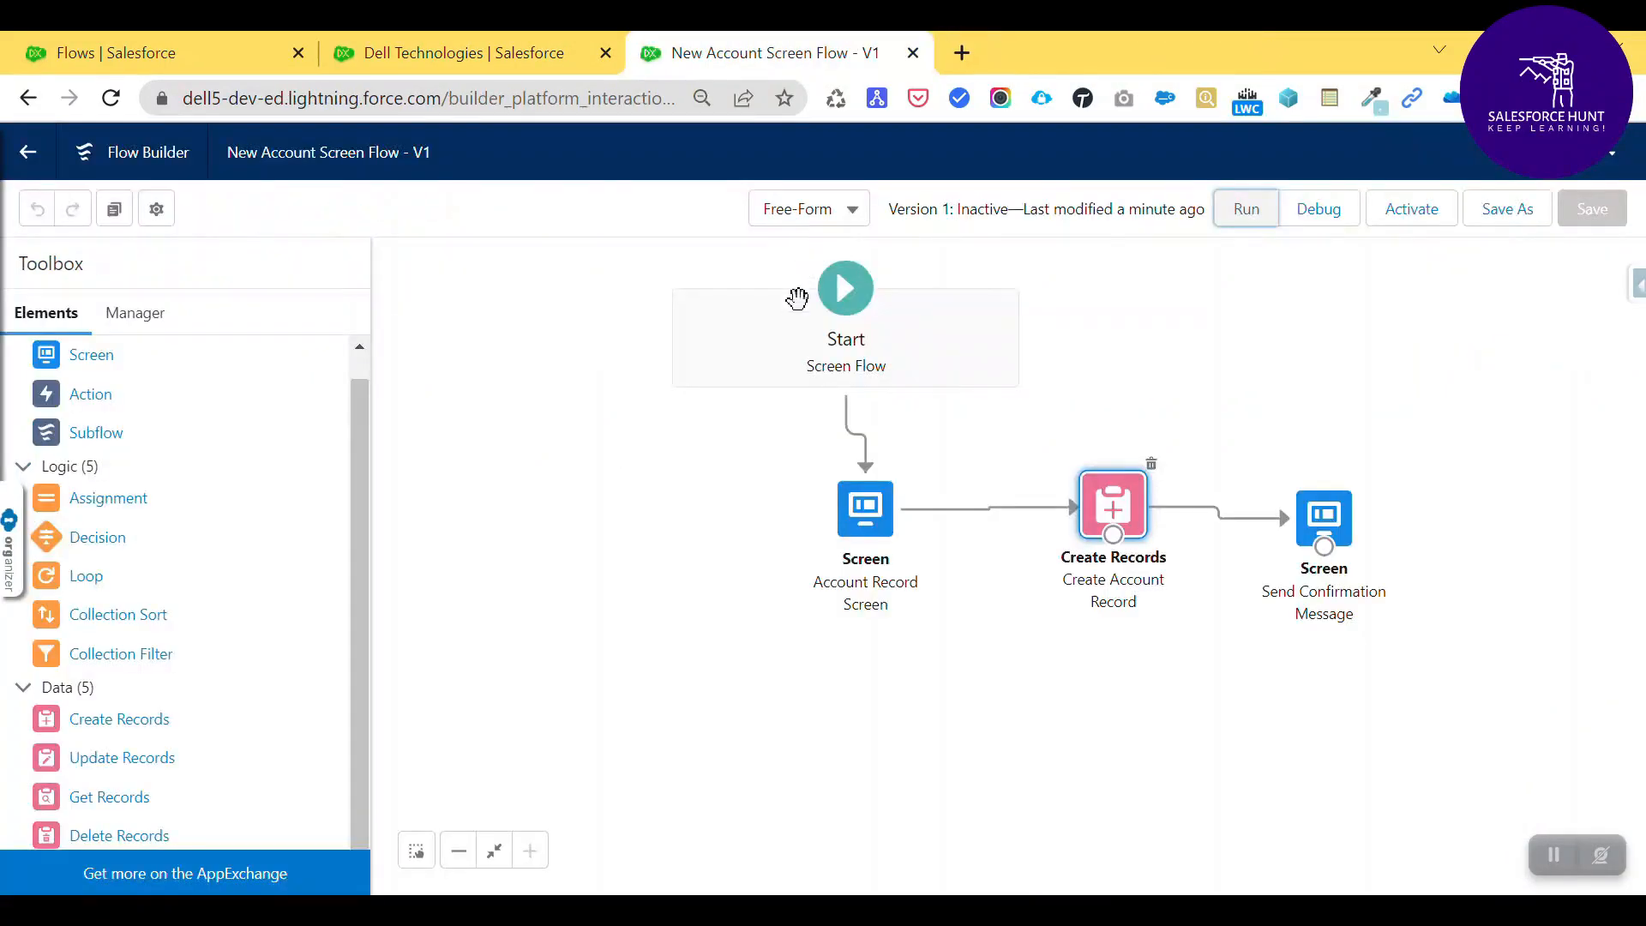
- Add a Toggle component to the Send Confirmation Message screen
{"action": "double_click", "coordinate": [1322, 521]}
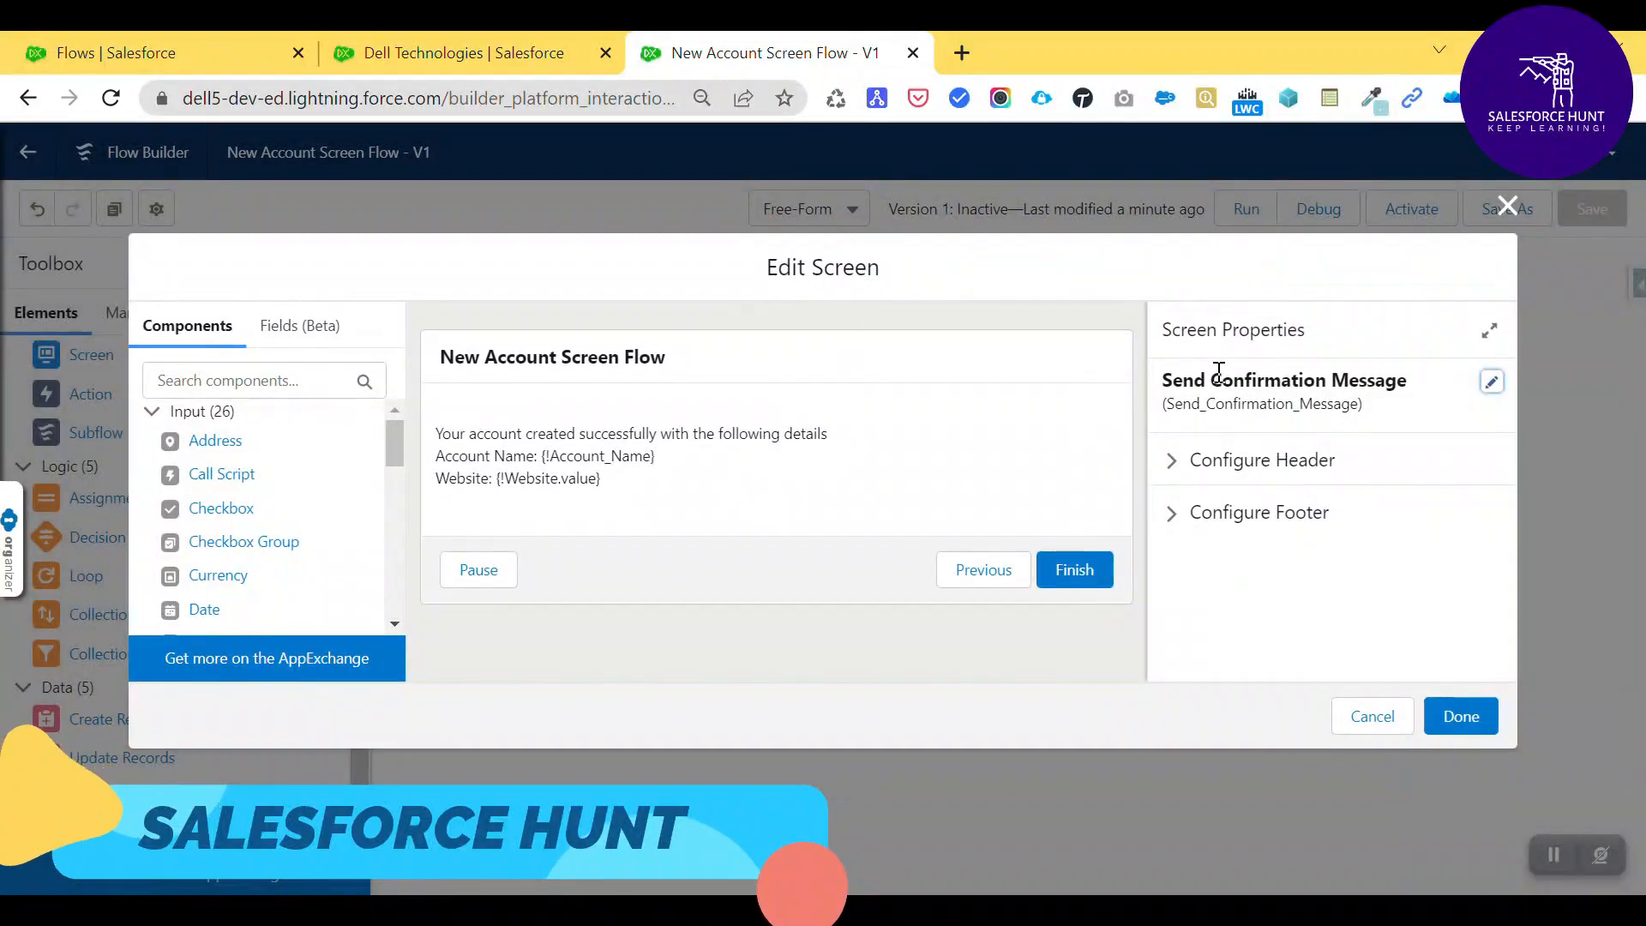
{"action": "left_click", "coordinate": [186, 383]}
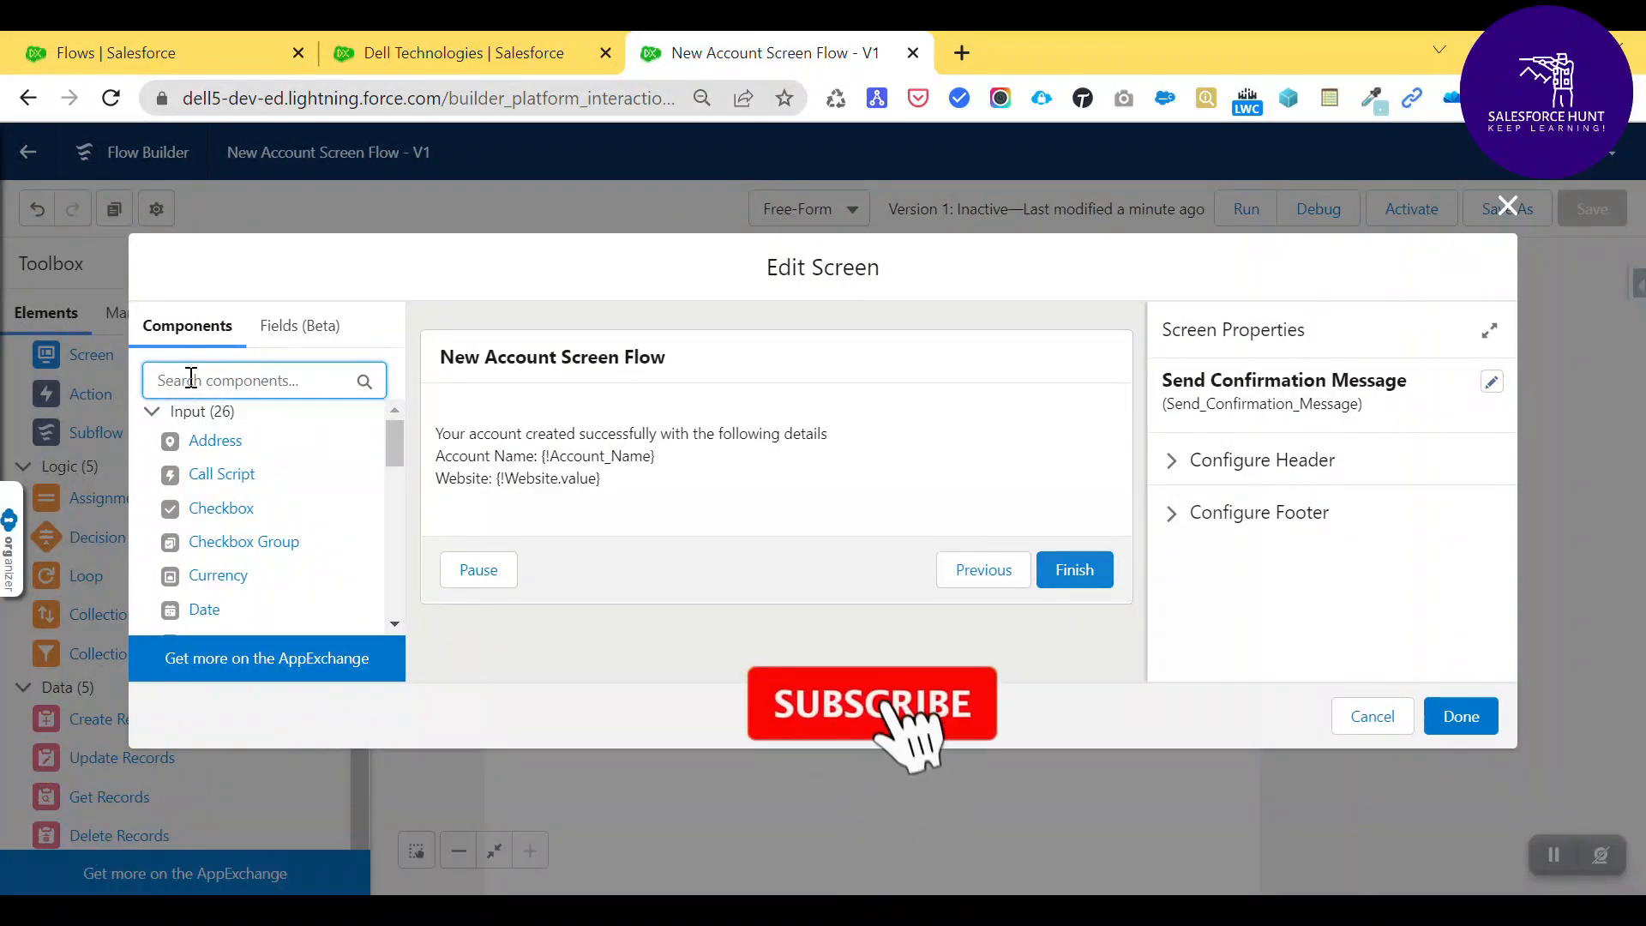
{"action": "type", "text": "togg"}
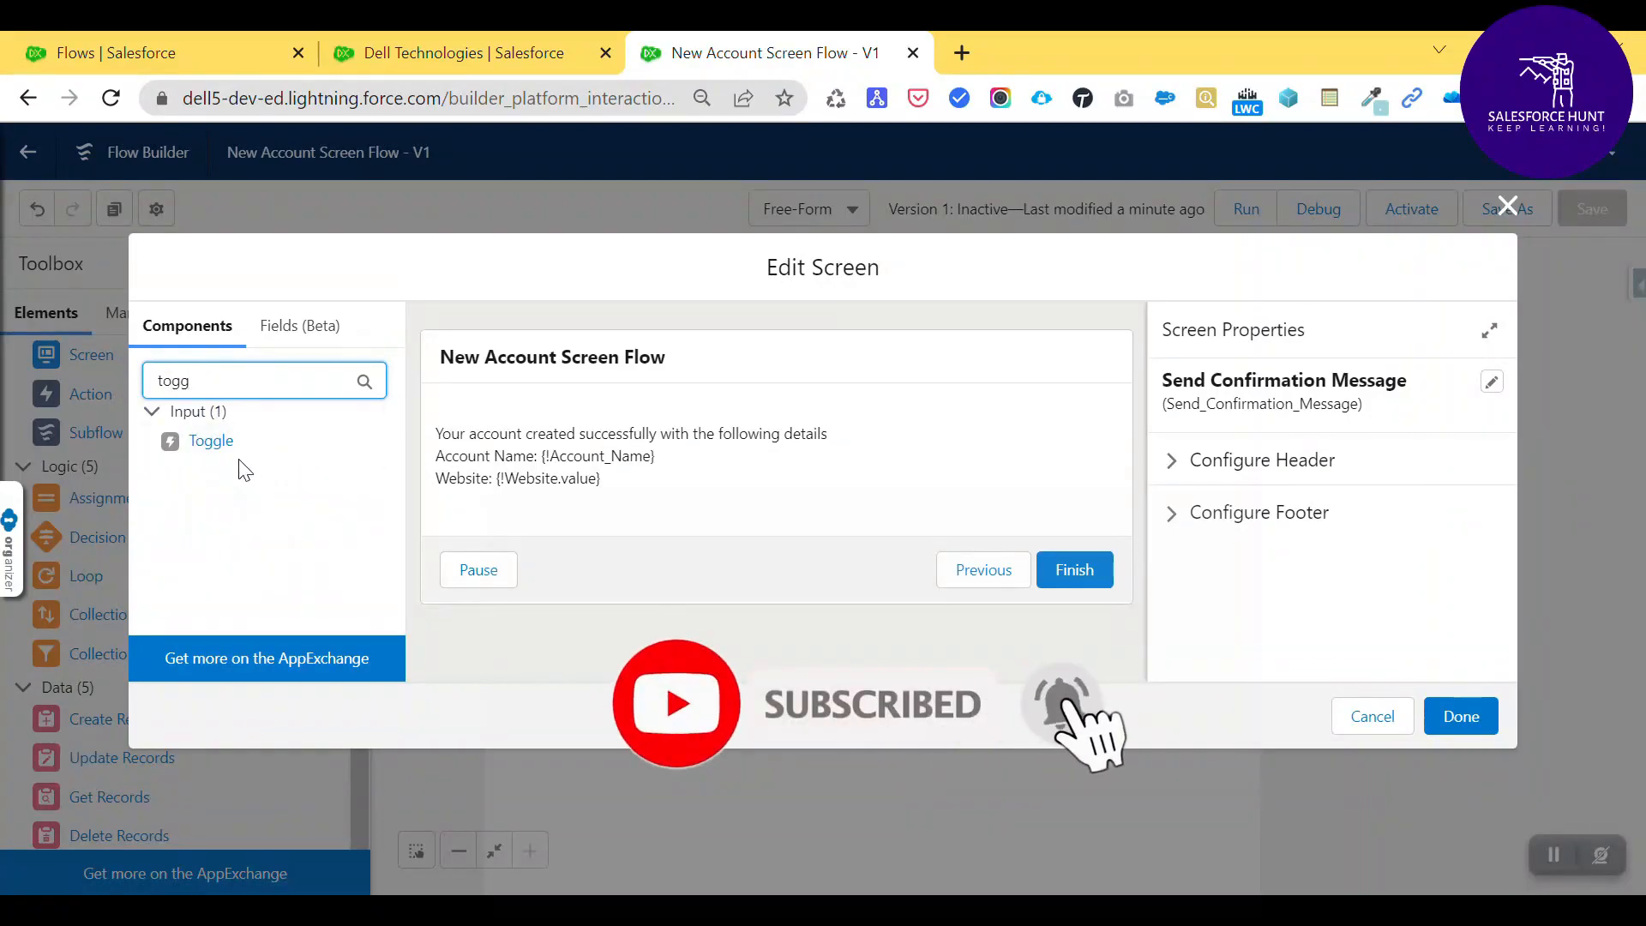
{"action": "left_click_drag", "start_coordinate": [219, 448], "coordinate": [602, 522]}
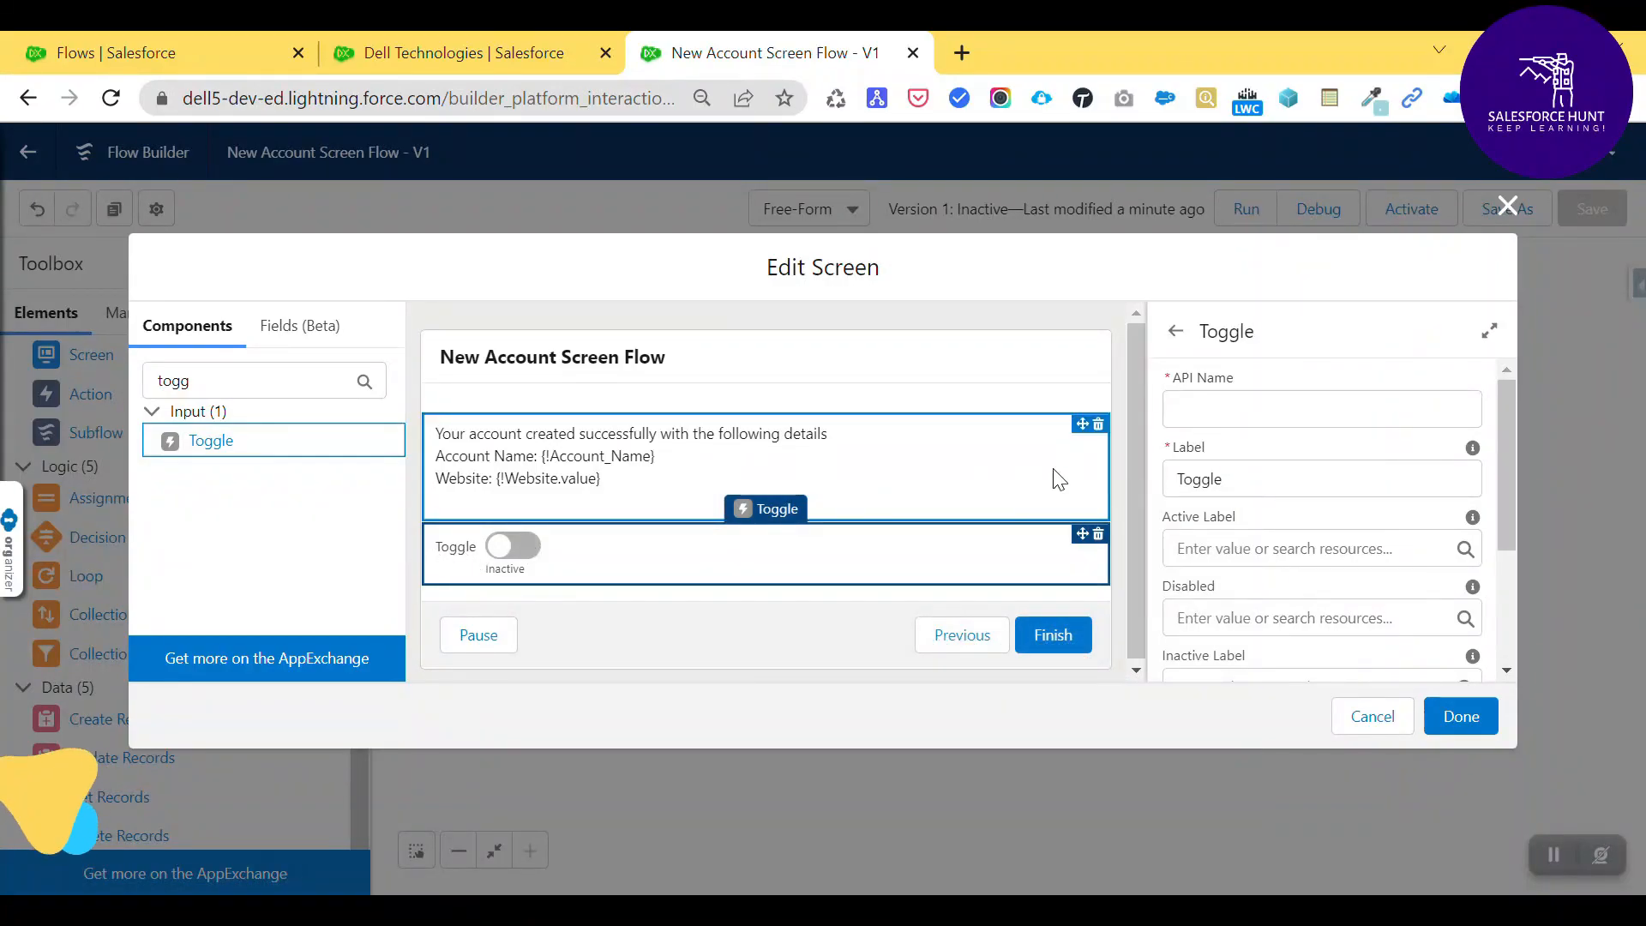
- Give the toggle API name SendEmail and label 'Send Email?'
{"action": "left_click", "coordinate": [1237, 419]}
{"action": "type", "text": "SendEmail"}
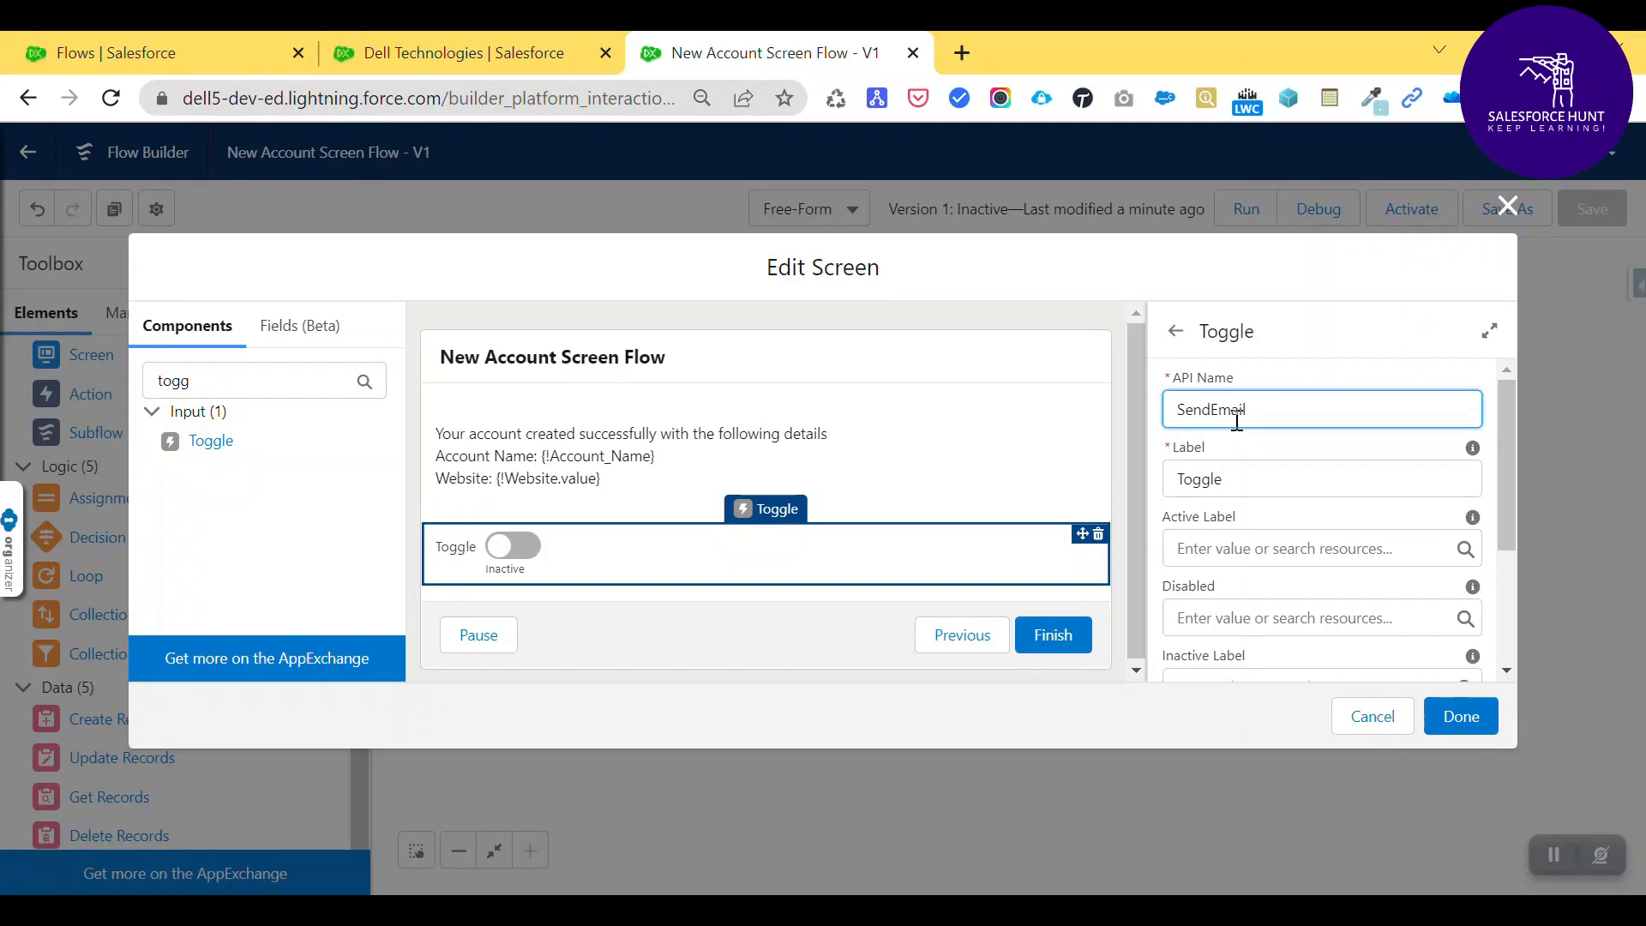
{"action": "key", "text": "Tab"}
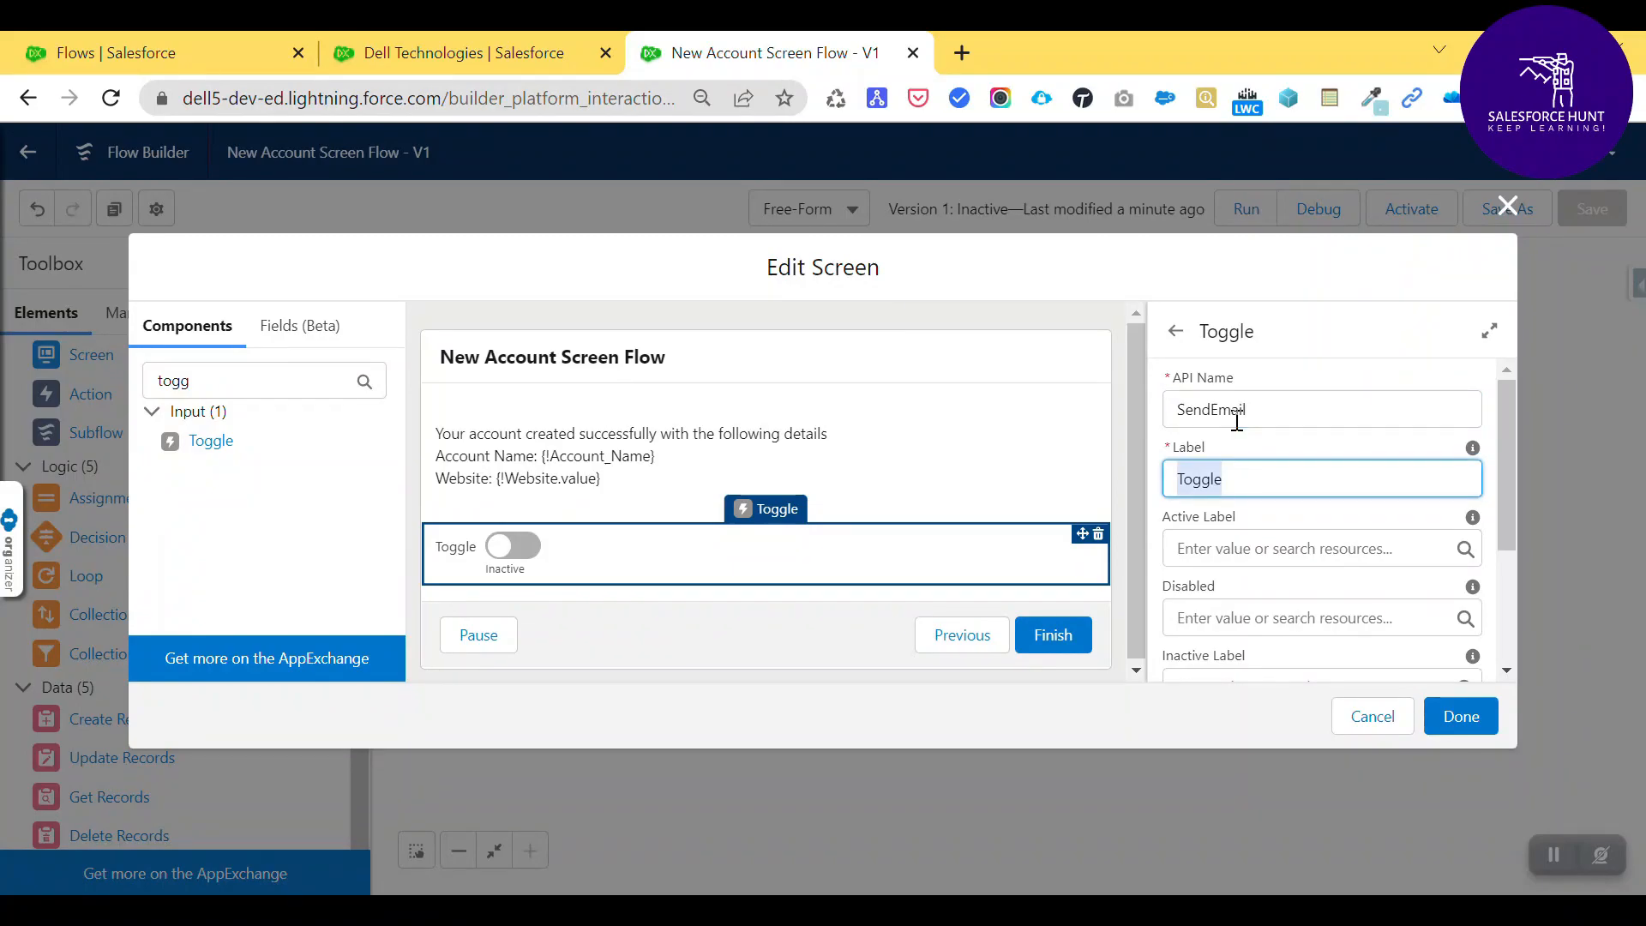
{"action": "type", "text": "Send Email?"}
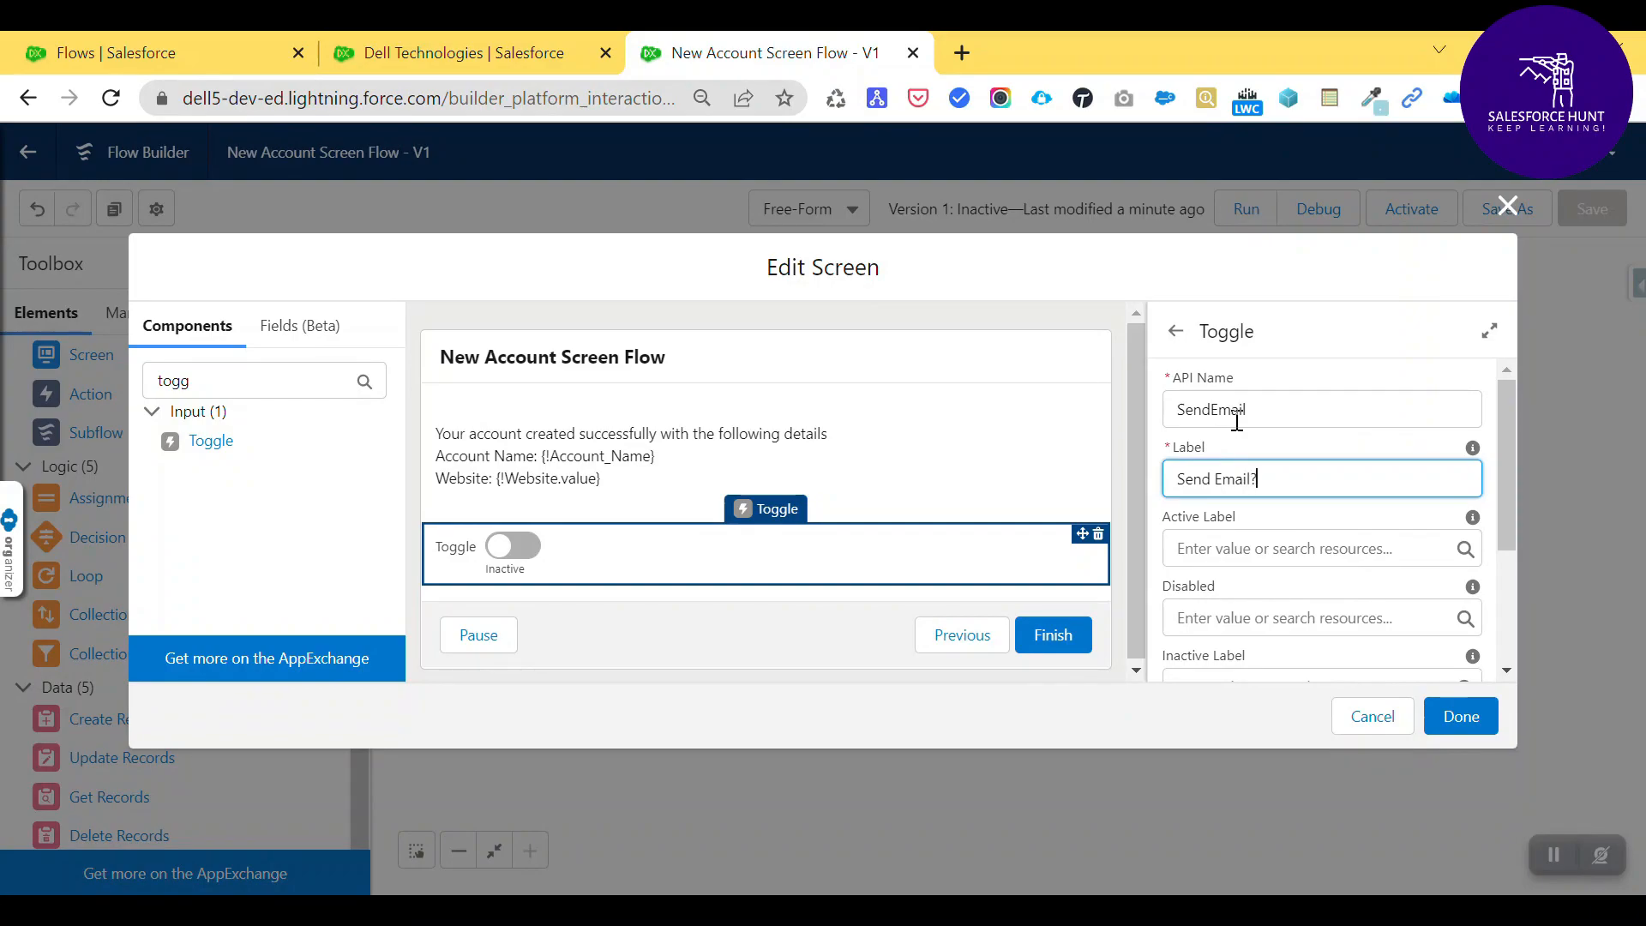
- Set the toggle's active label to Yes and inactive label to No, and finish the screen
{"action": "left_click", "coordinate": [1249, 549]}
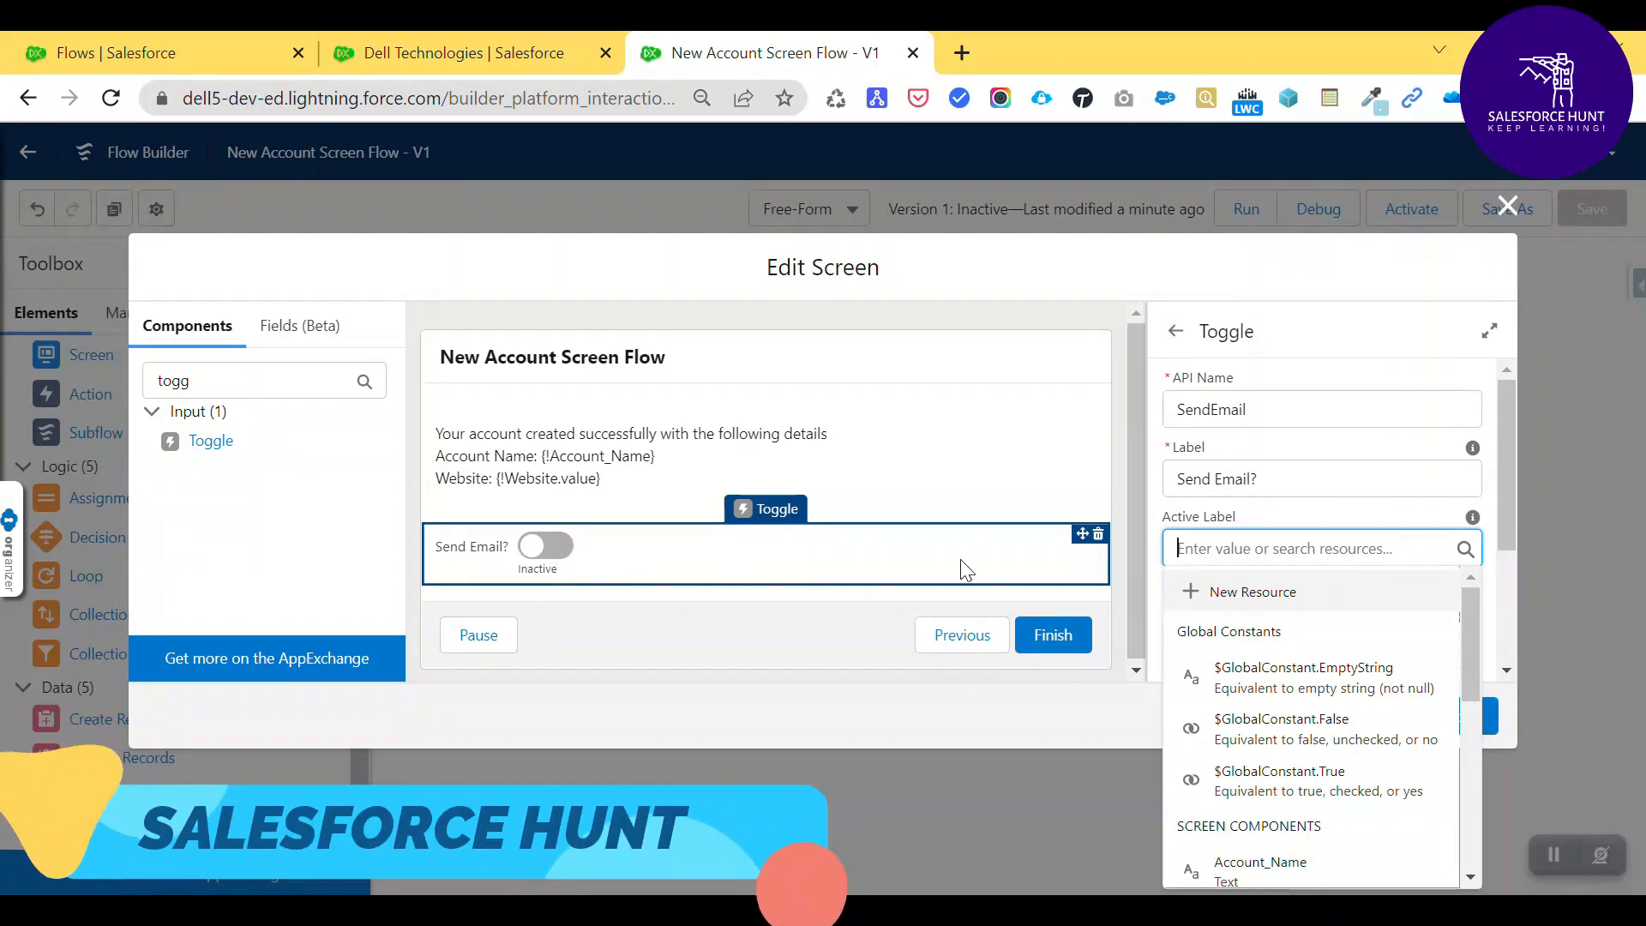
{"action": "type", "text": "Yes"}
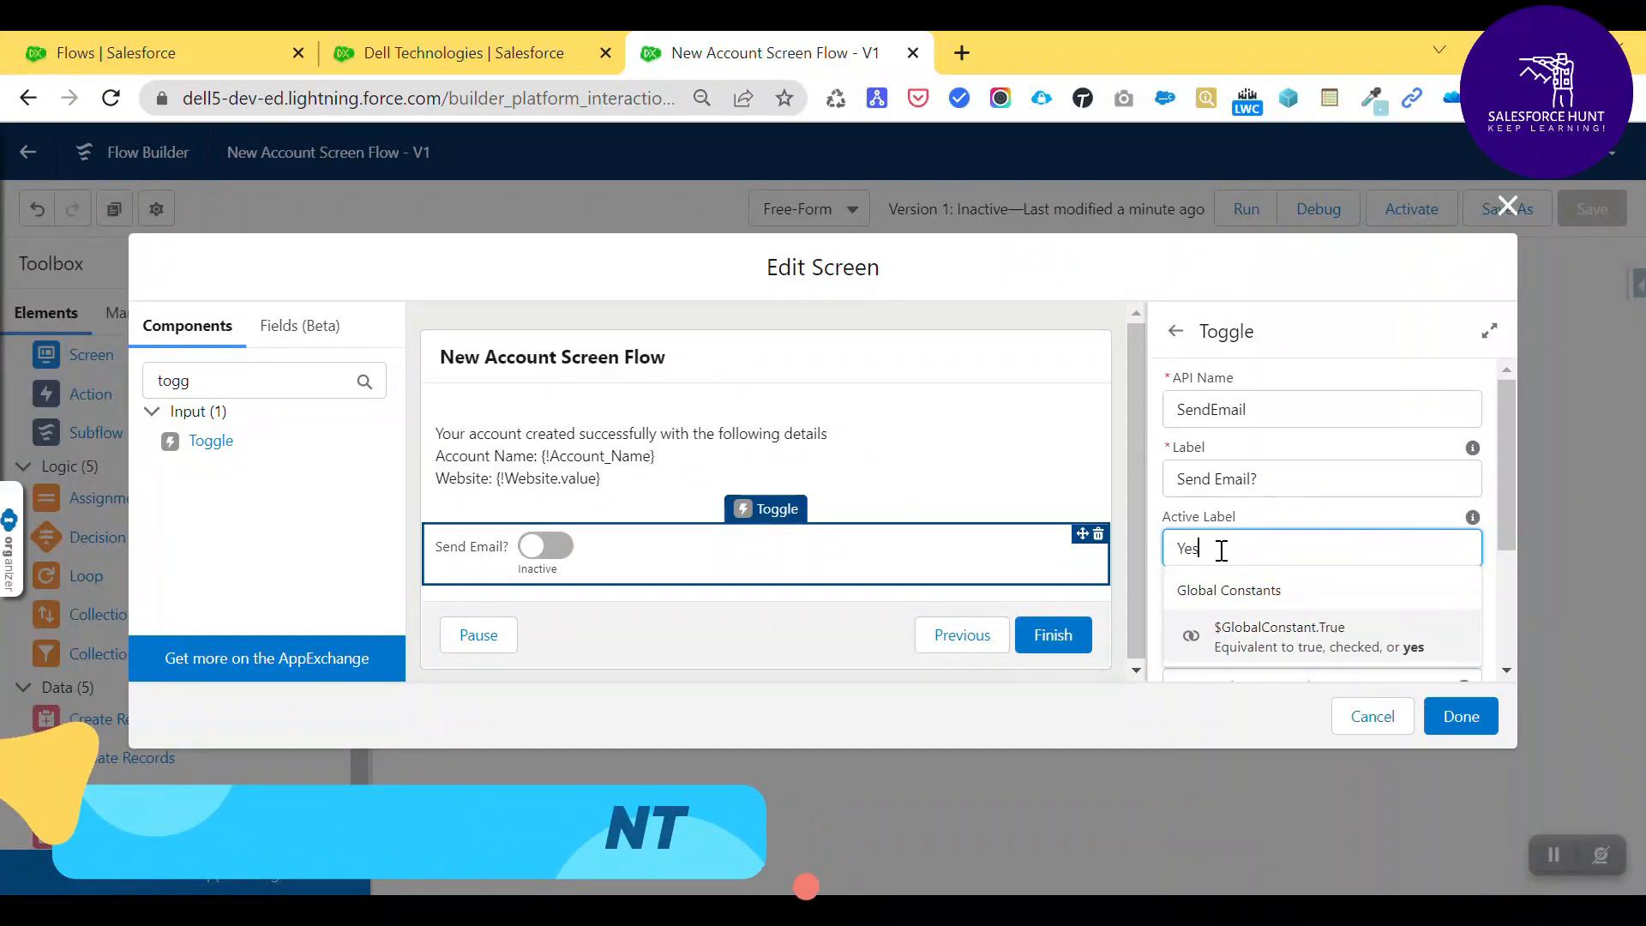
{"action": "left_click", "coordinate": [1160, 433]}
{"action": "scroll", "coordinate": [1277, 600], "scroll_direction": "down", "scroll_amount": 2}
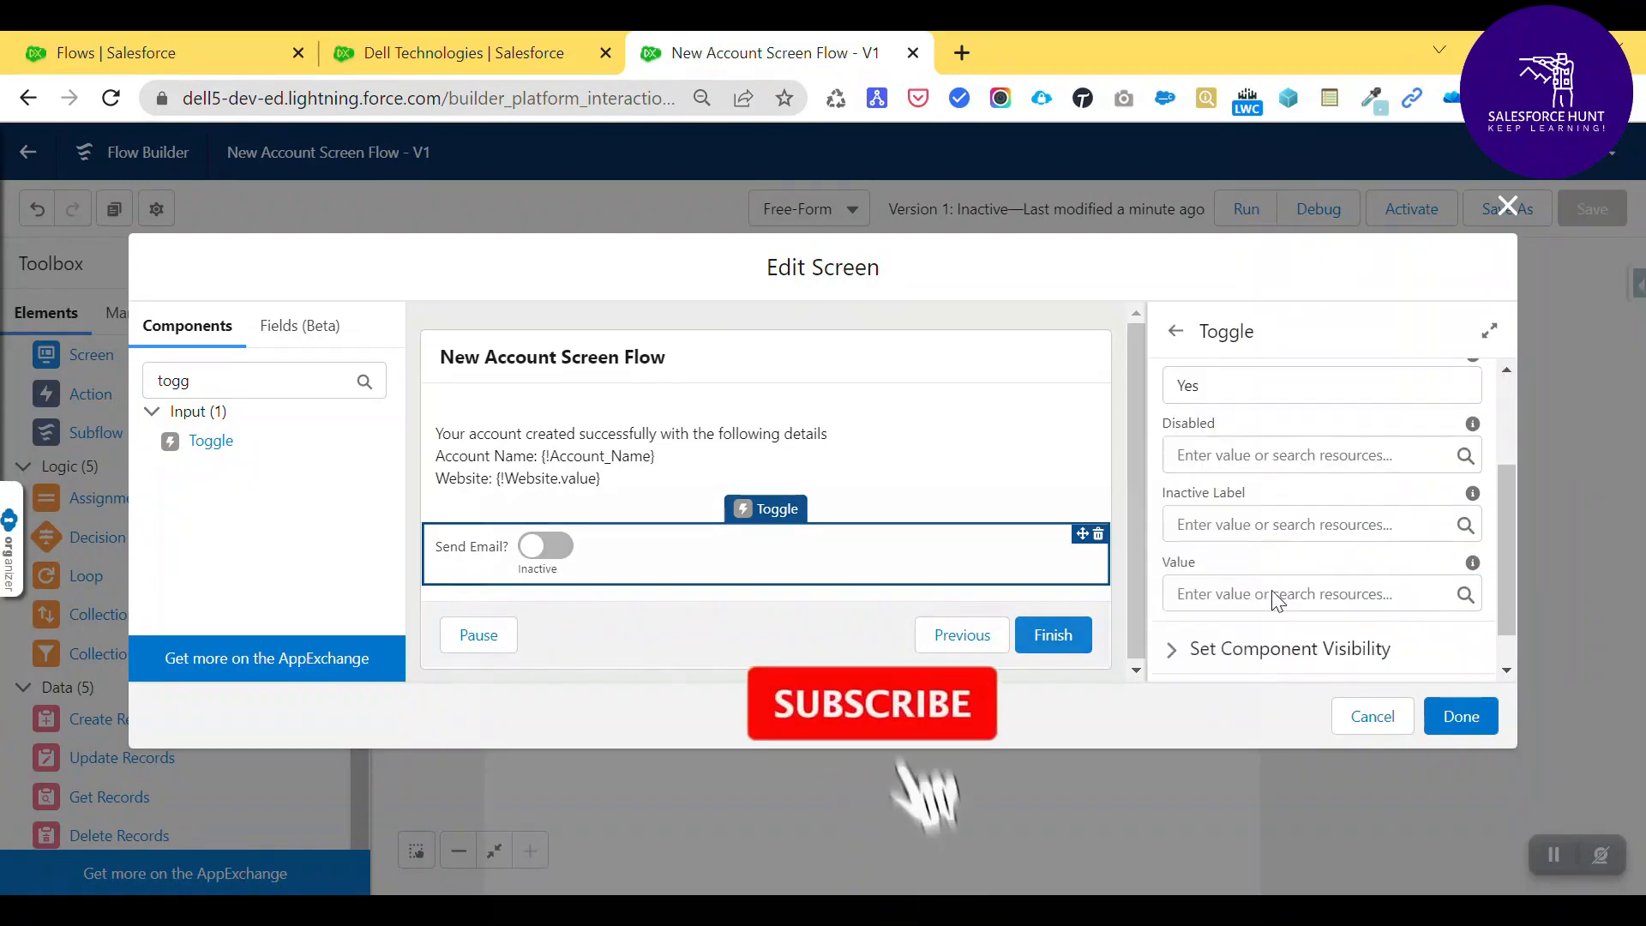
{"action": "scroll", "coordinate": [1243, 531], "scroll_direction": "down", "scroll_amount": 1}
{"action": "left_click", "coordinate": [1206, 477]}
{"action": "type", "text": "N"}
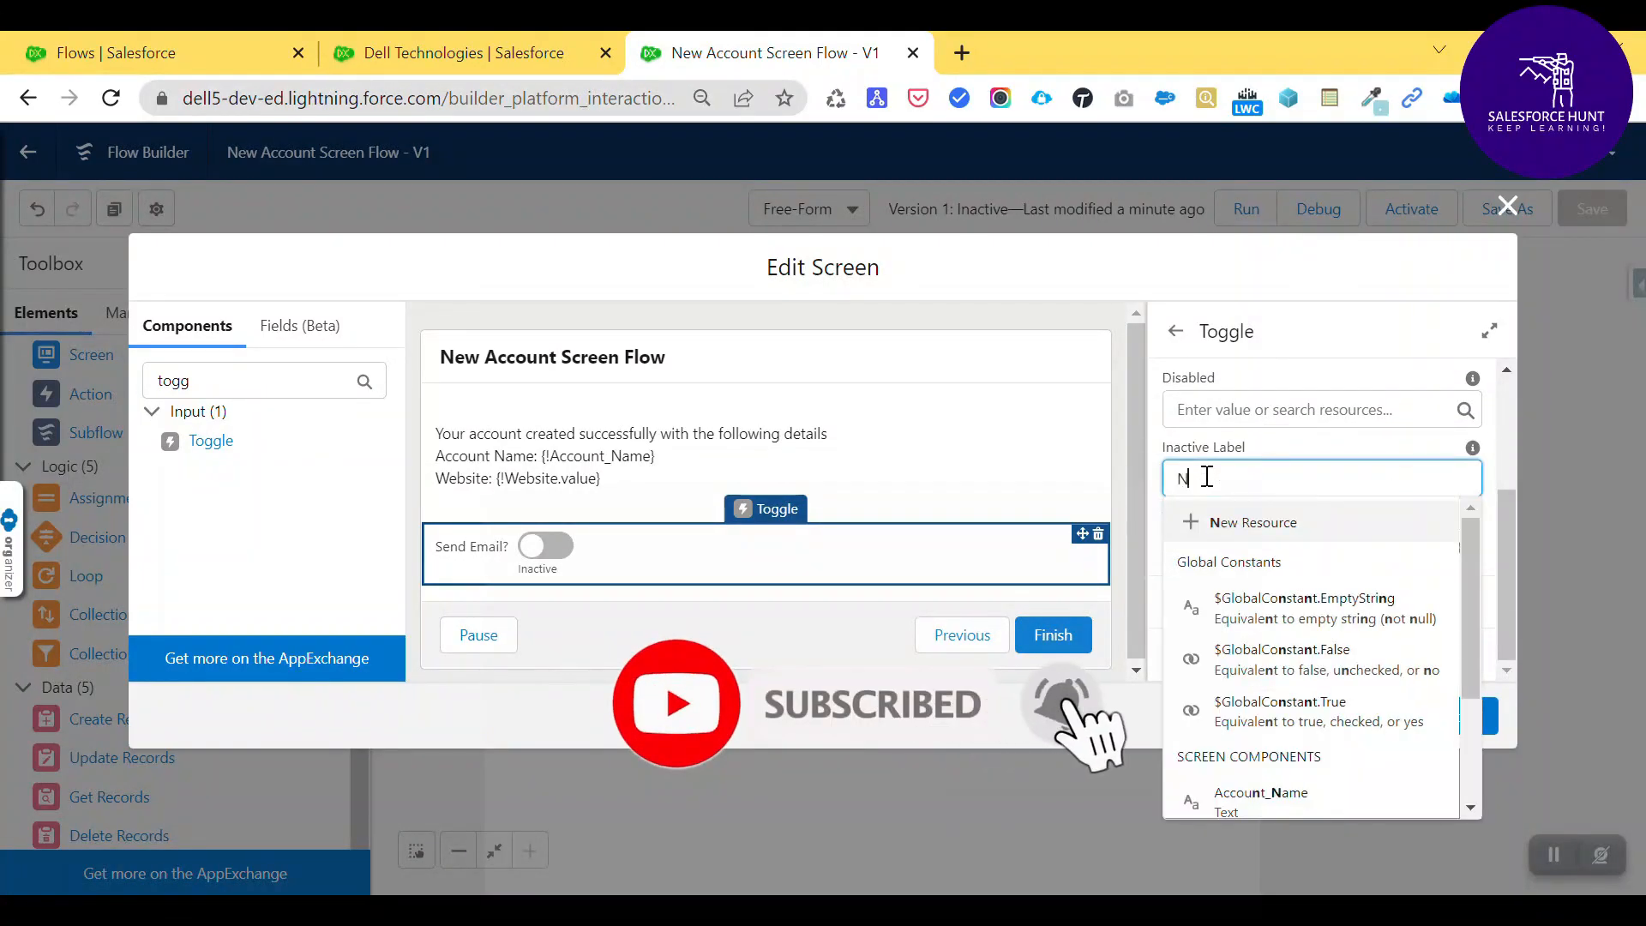
{"action": "type", "text": "o"}
{"action": "left_click", "coordinate": [582, 562]}
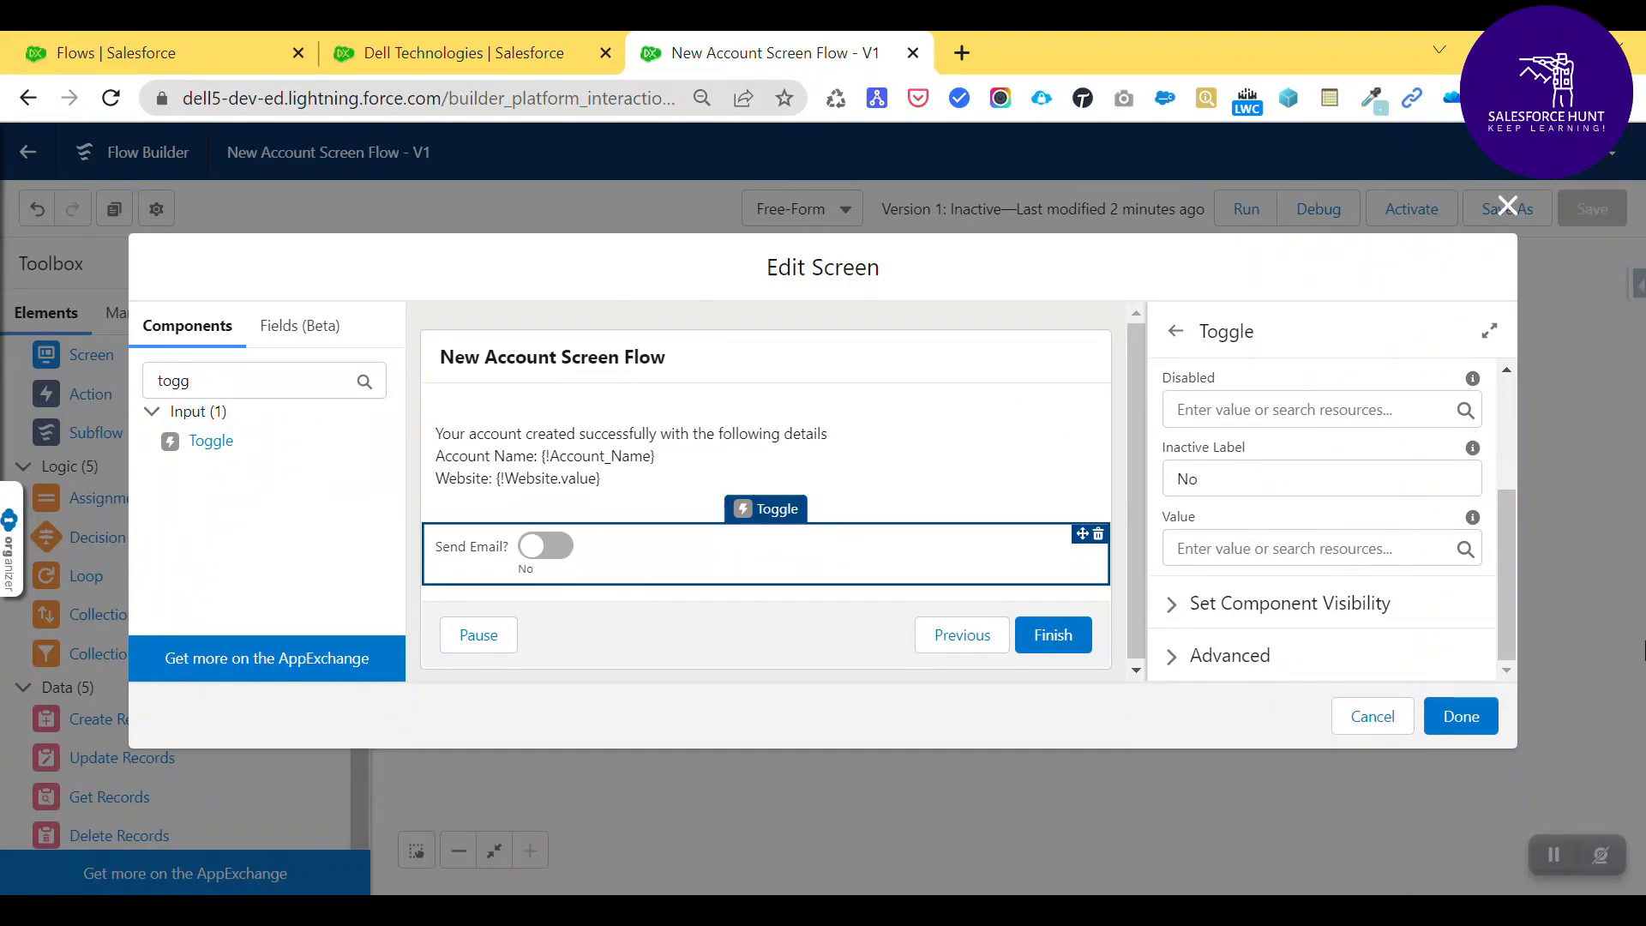
{"action": "left_click", "coordinate": [1461, 719]}
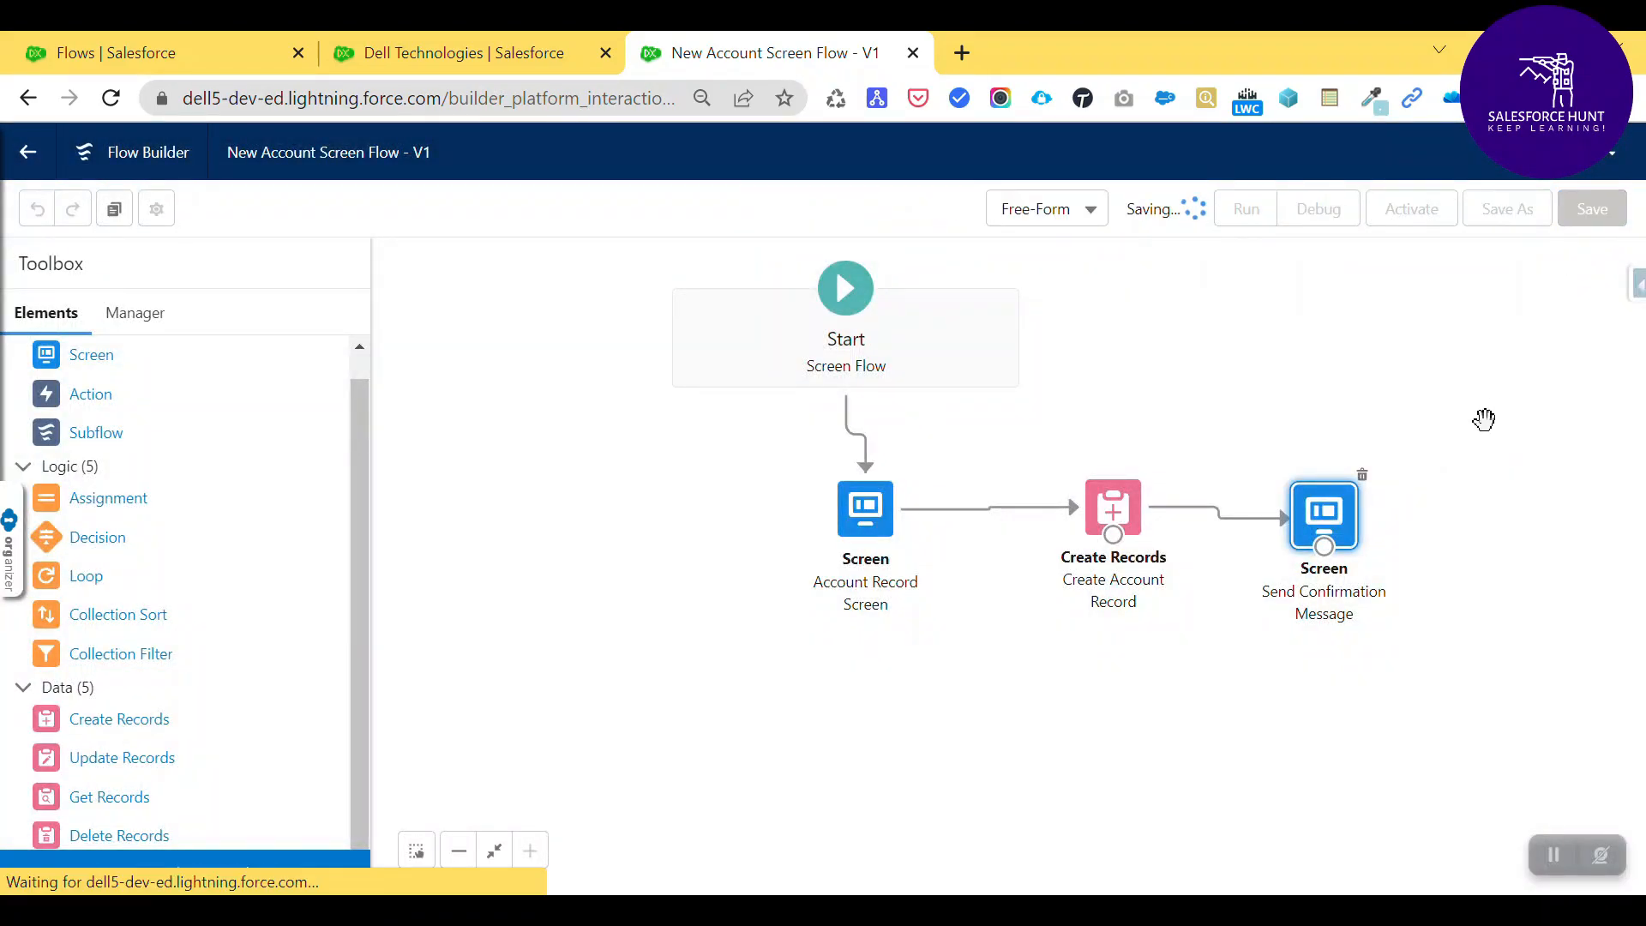
{"action": "left_click", "coordinate": [1268, 221]}
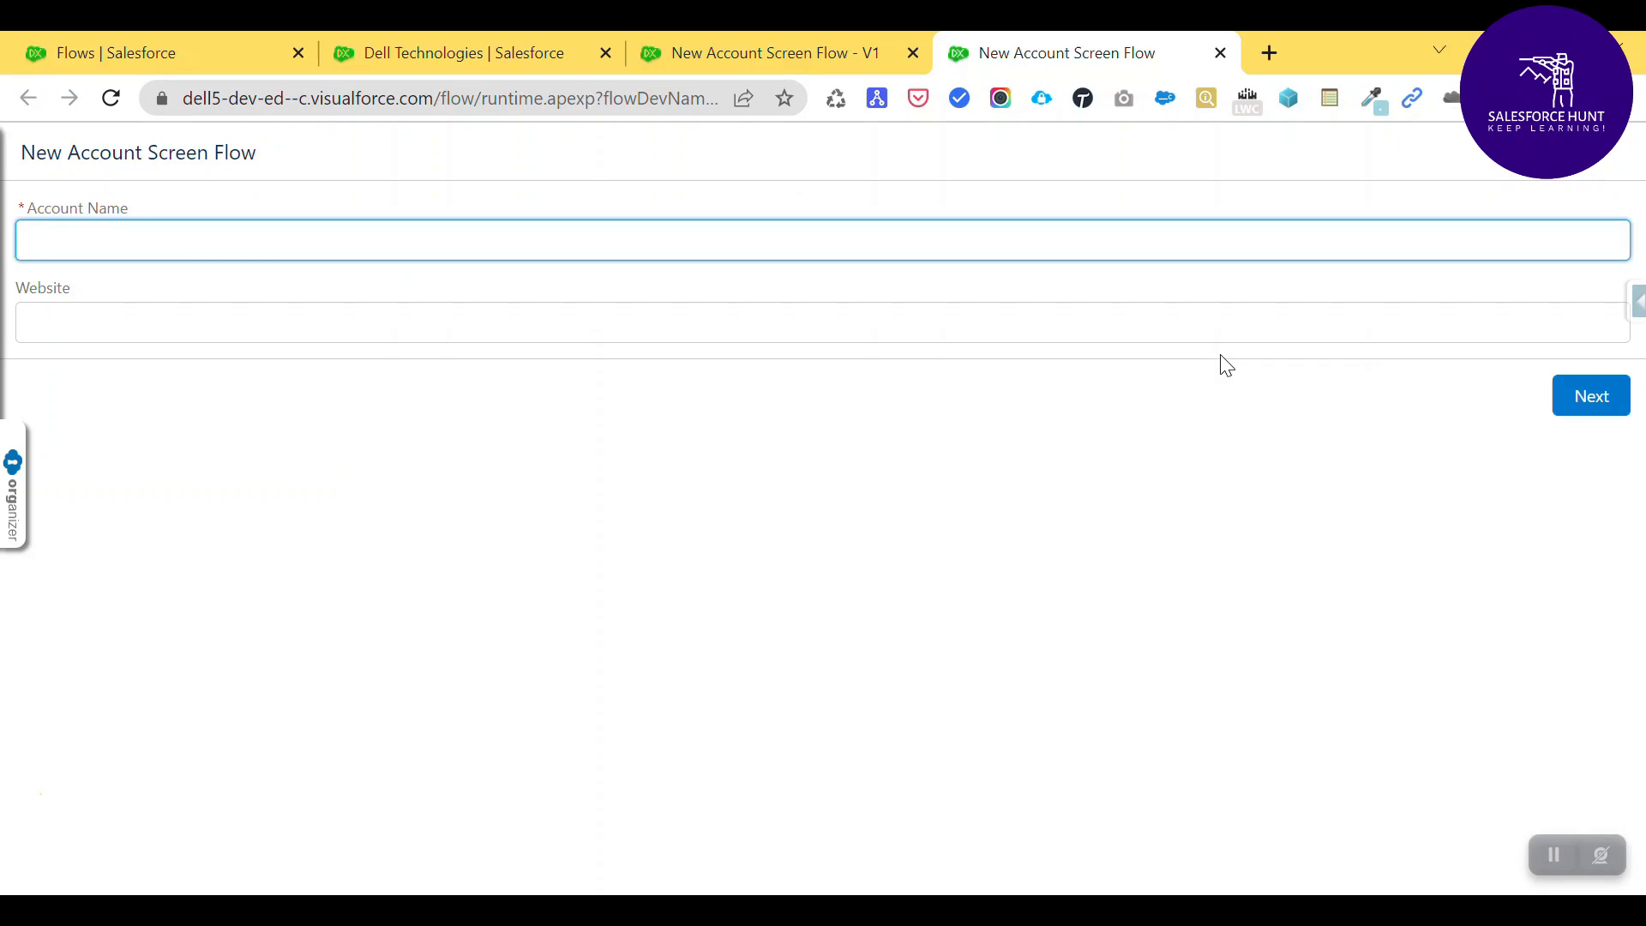
{"action": "type", "text": "Go"}
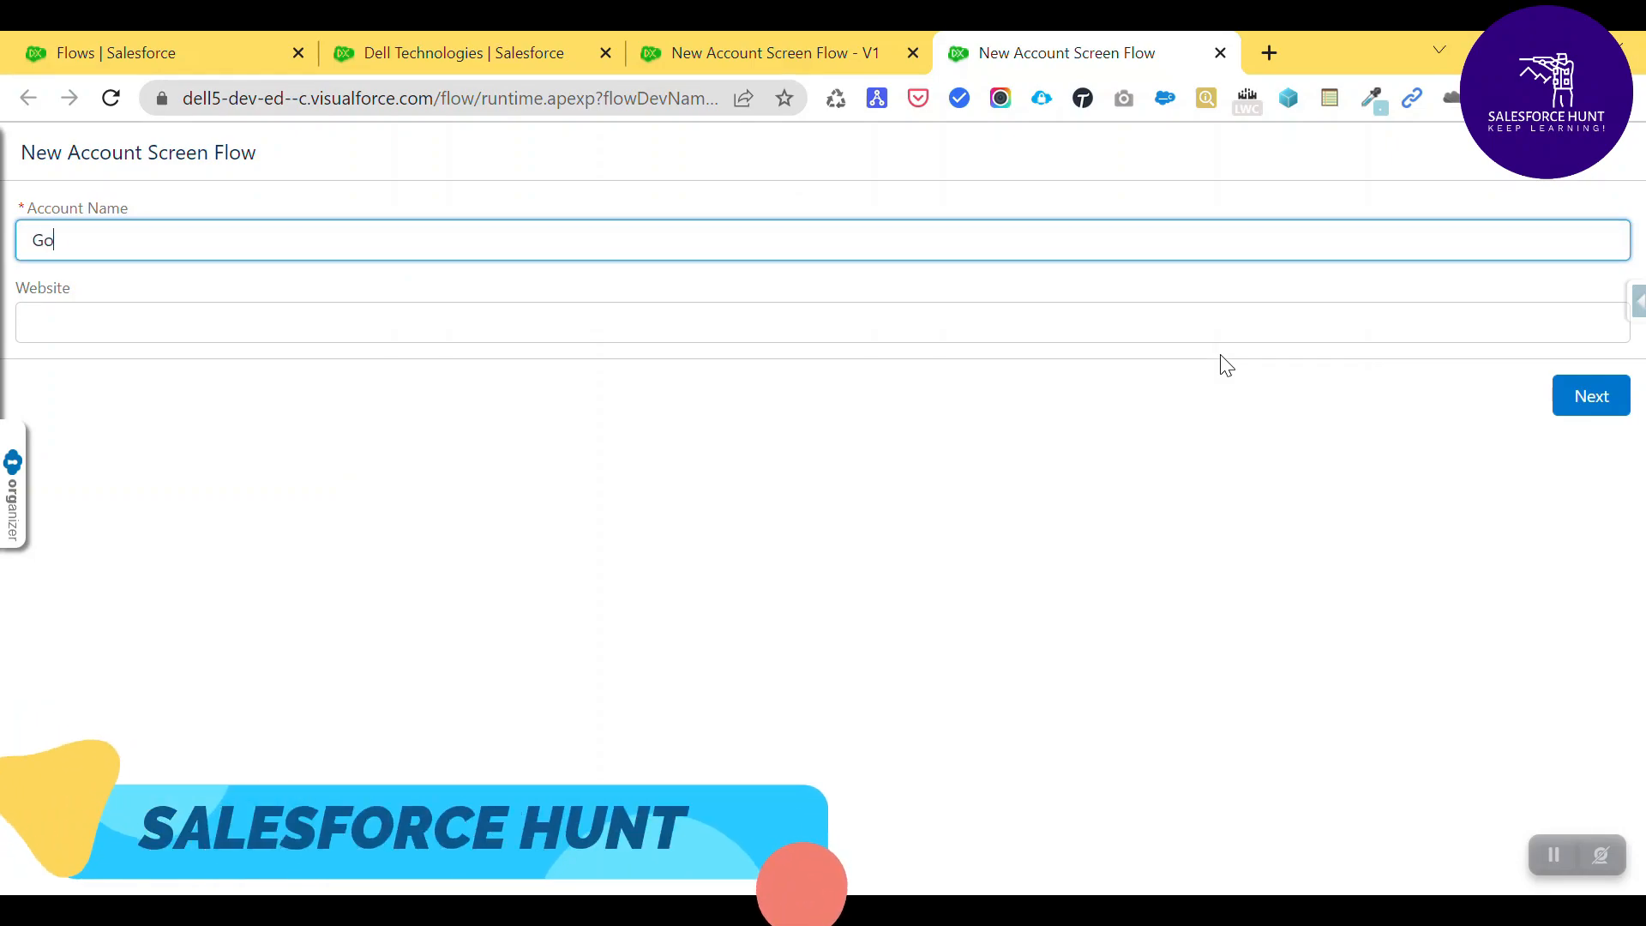
{"action": "type", "text": "ogle"}
{"action": "key", "text": "BackSpace"}
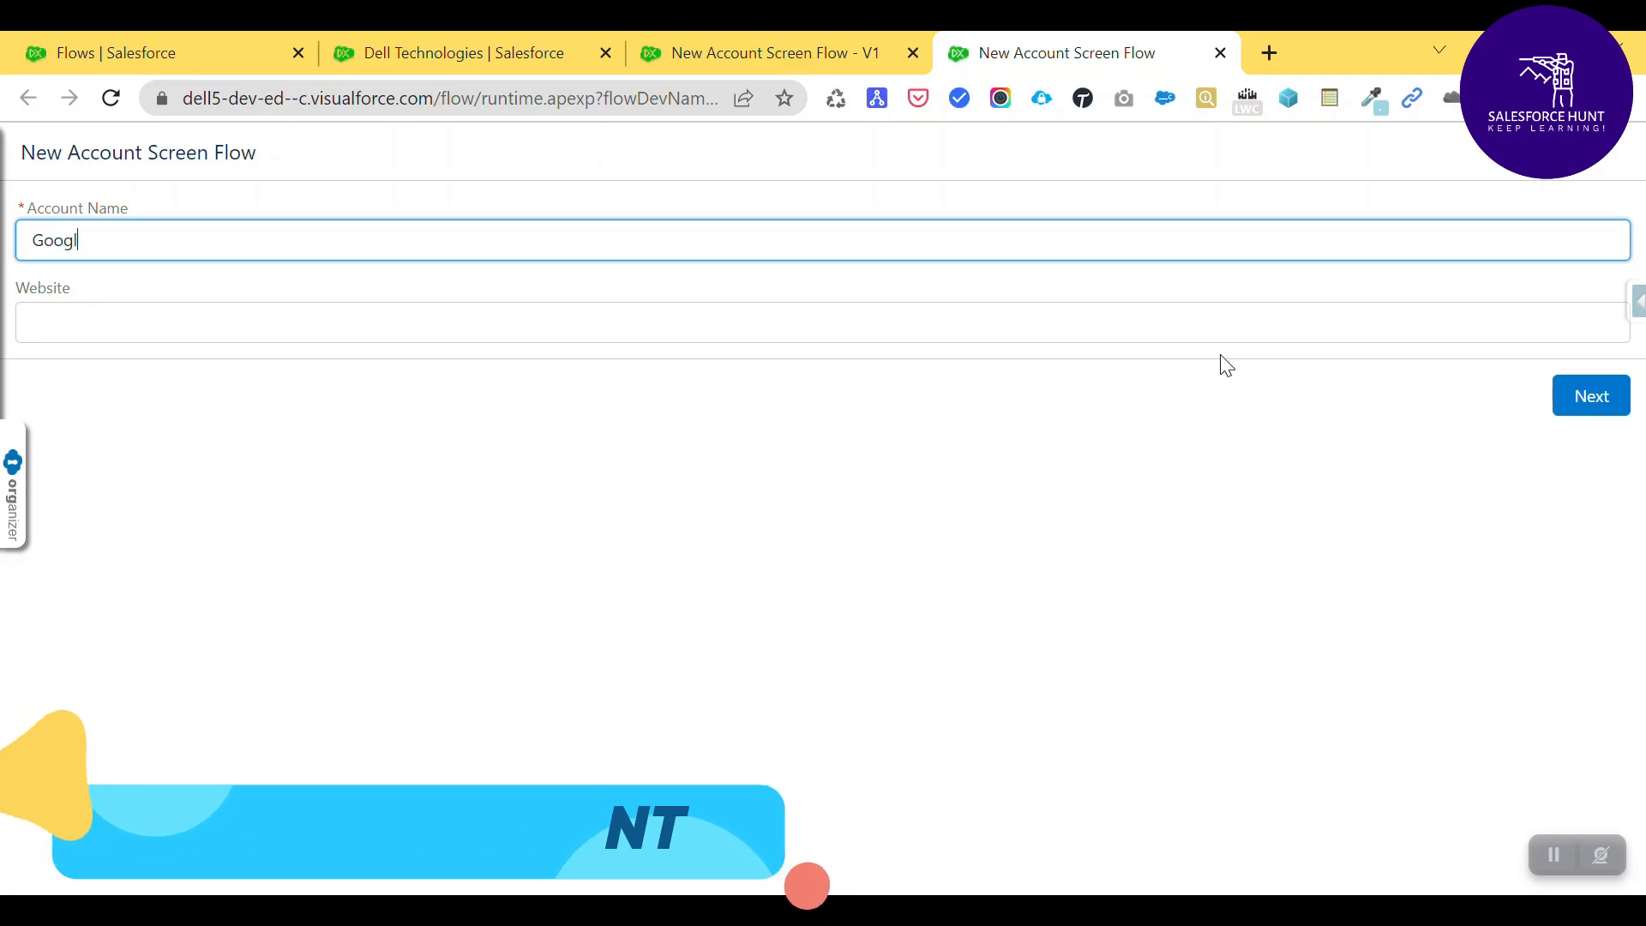
{"action": "type", "text": "e"}
{"action": "key", "text": "Tab"}
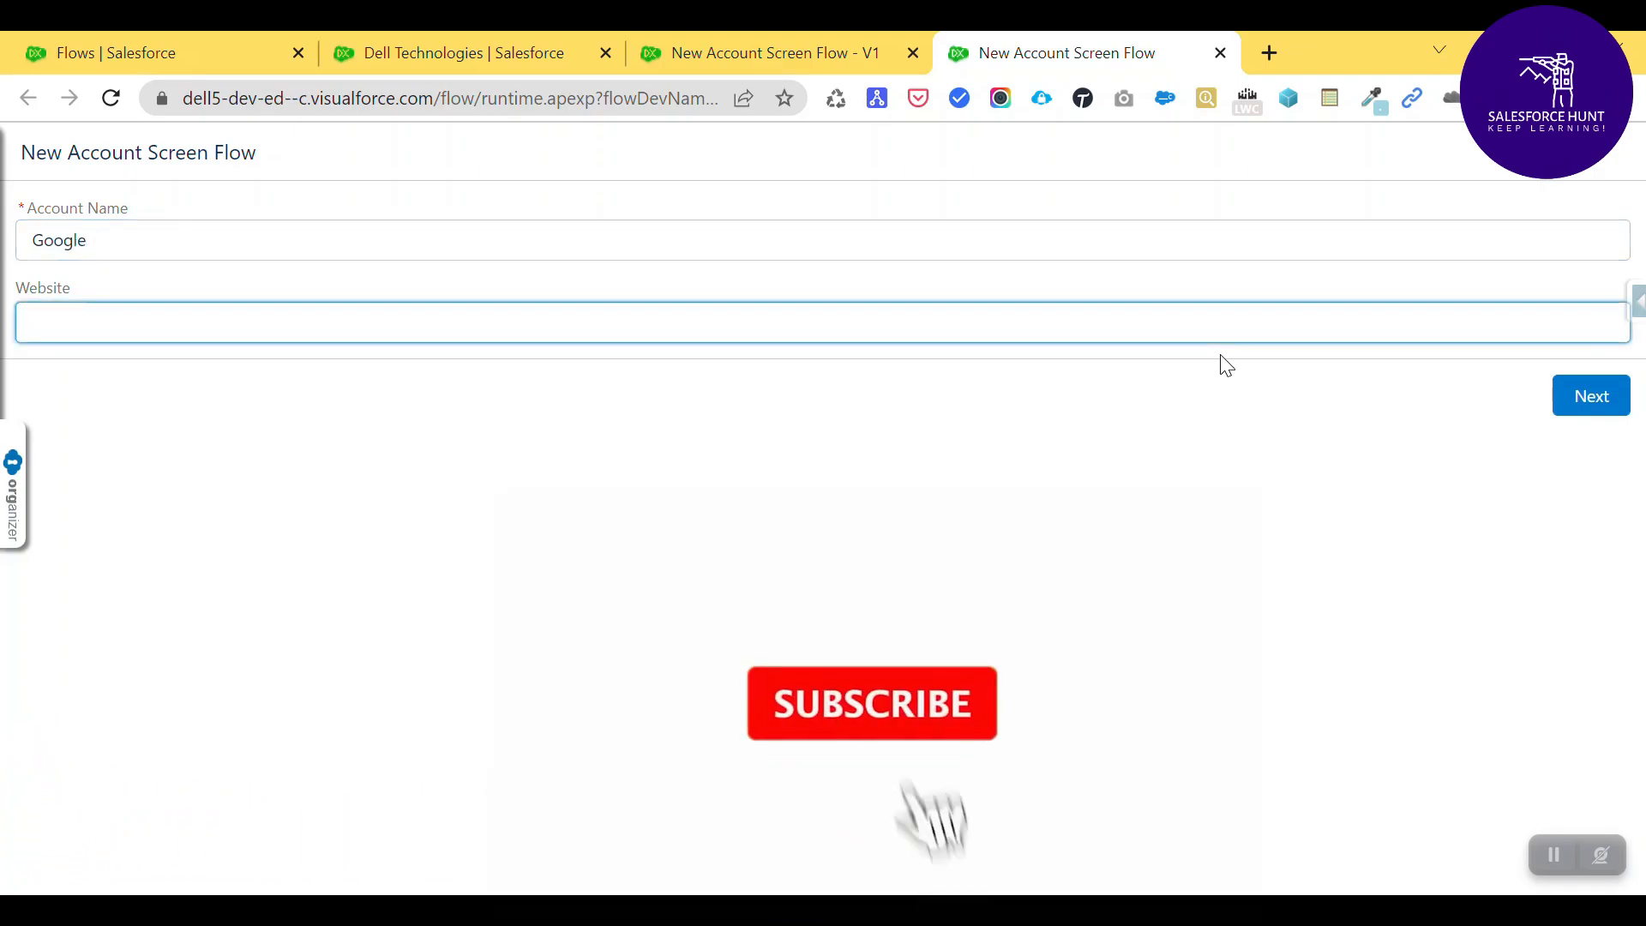
{"action": "type", "text": "http"}
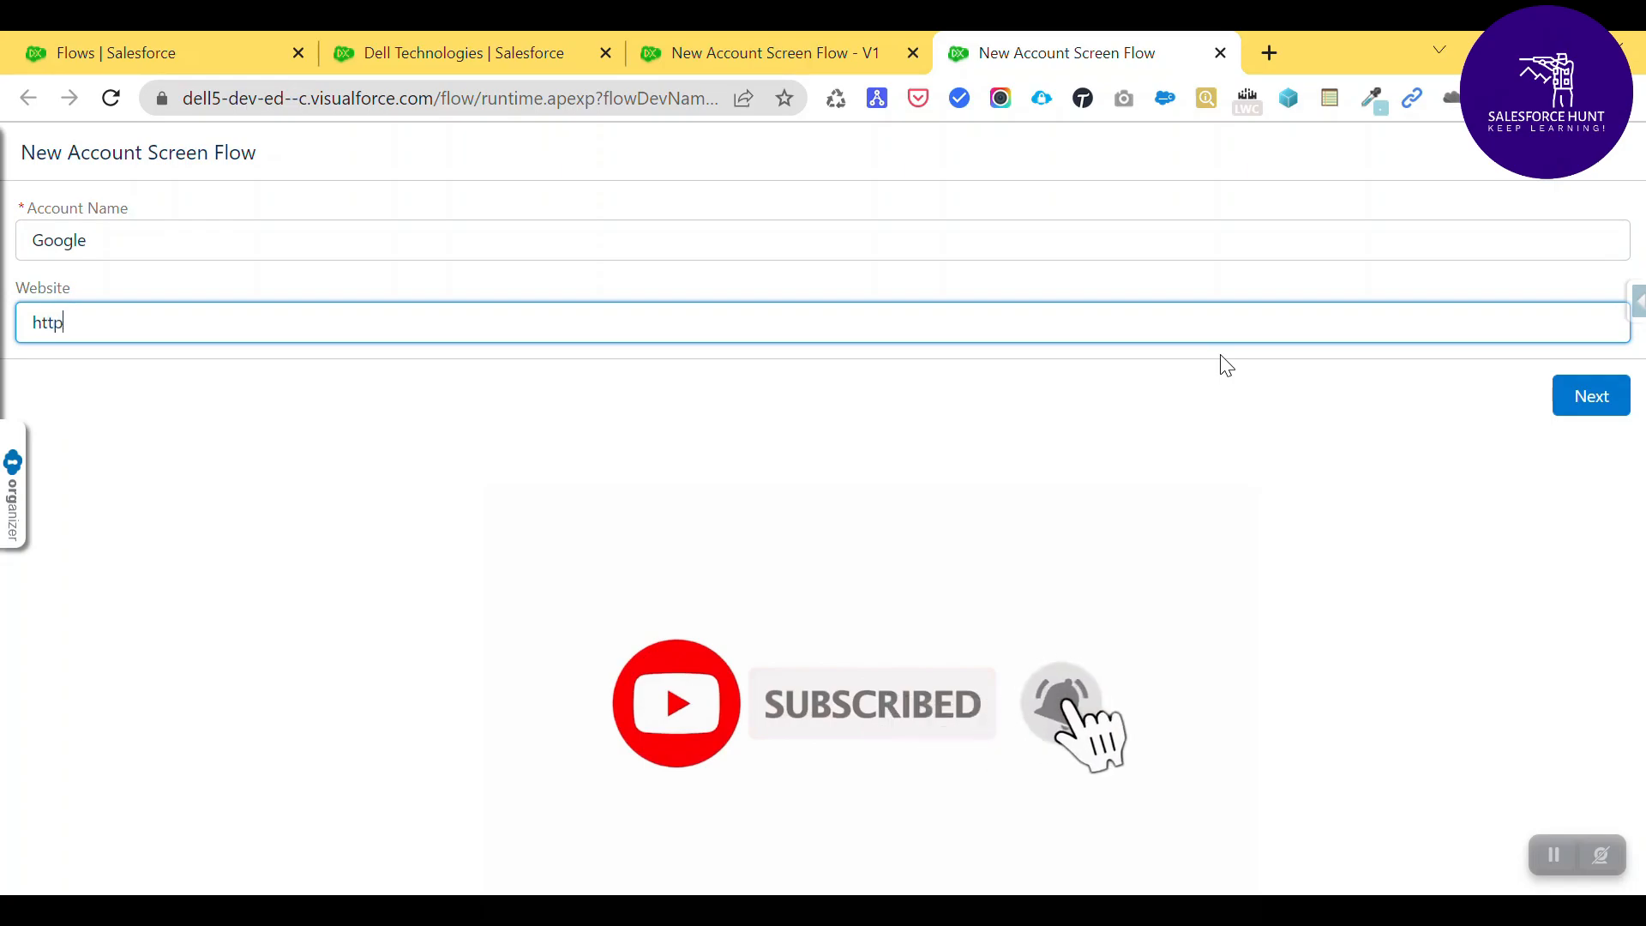
{"action": "type", "text": "s:"}
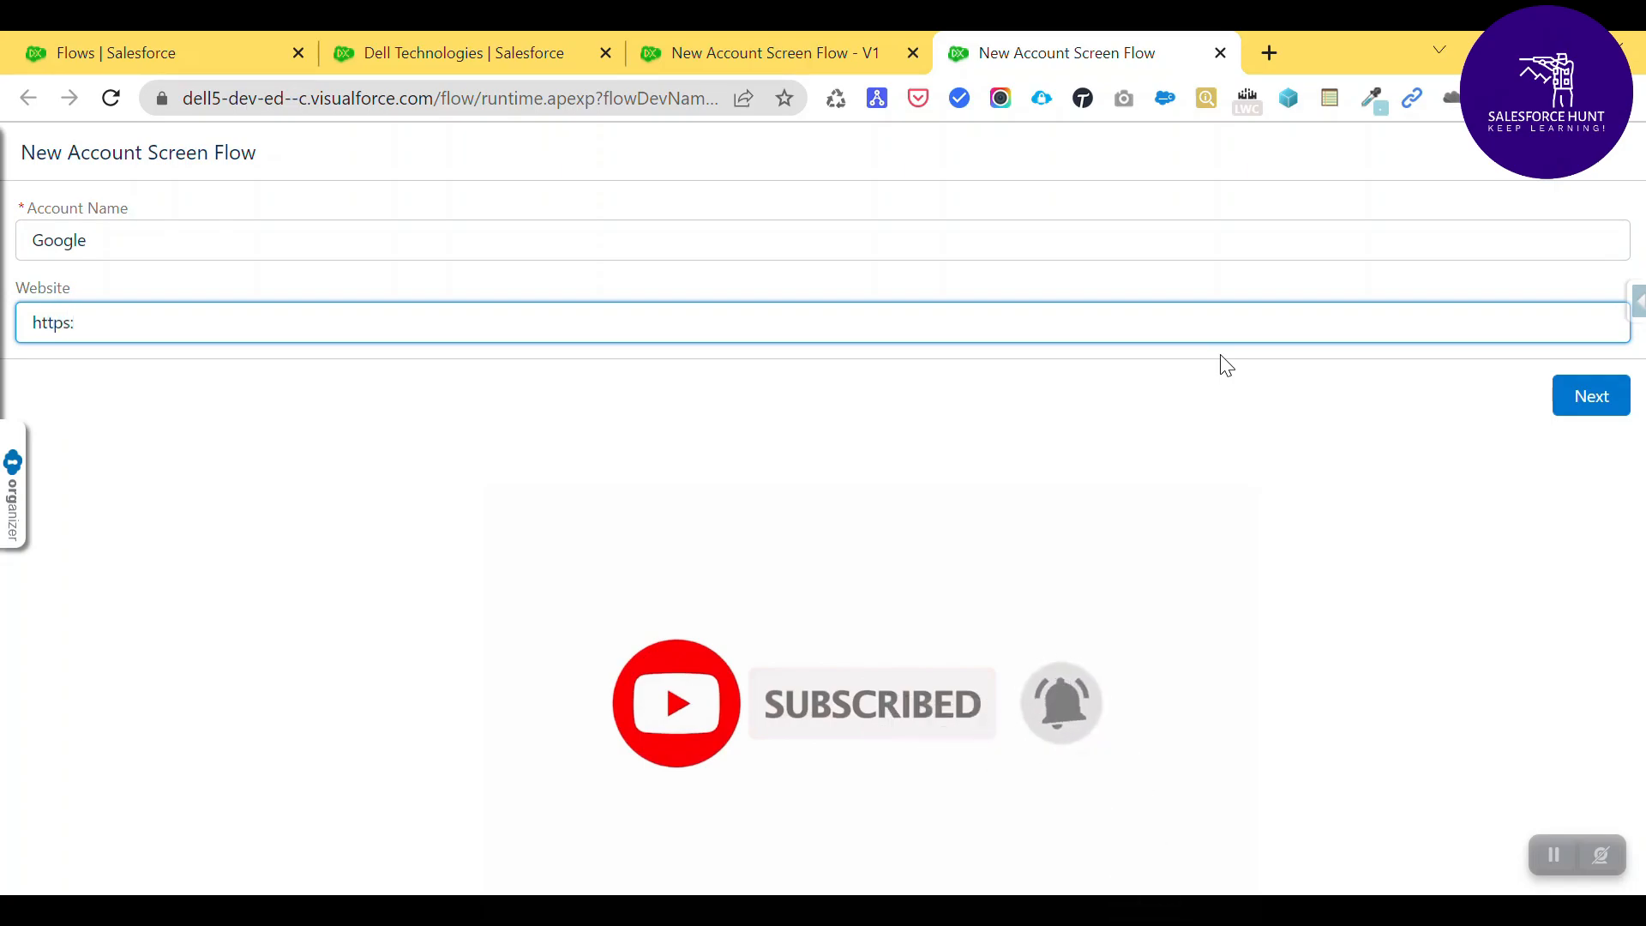
{"action": "type", "text": "//www"}
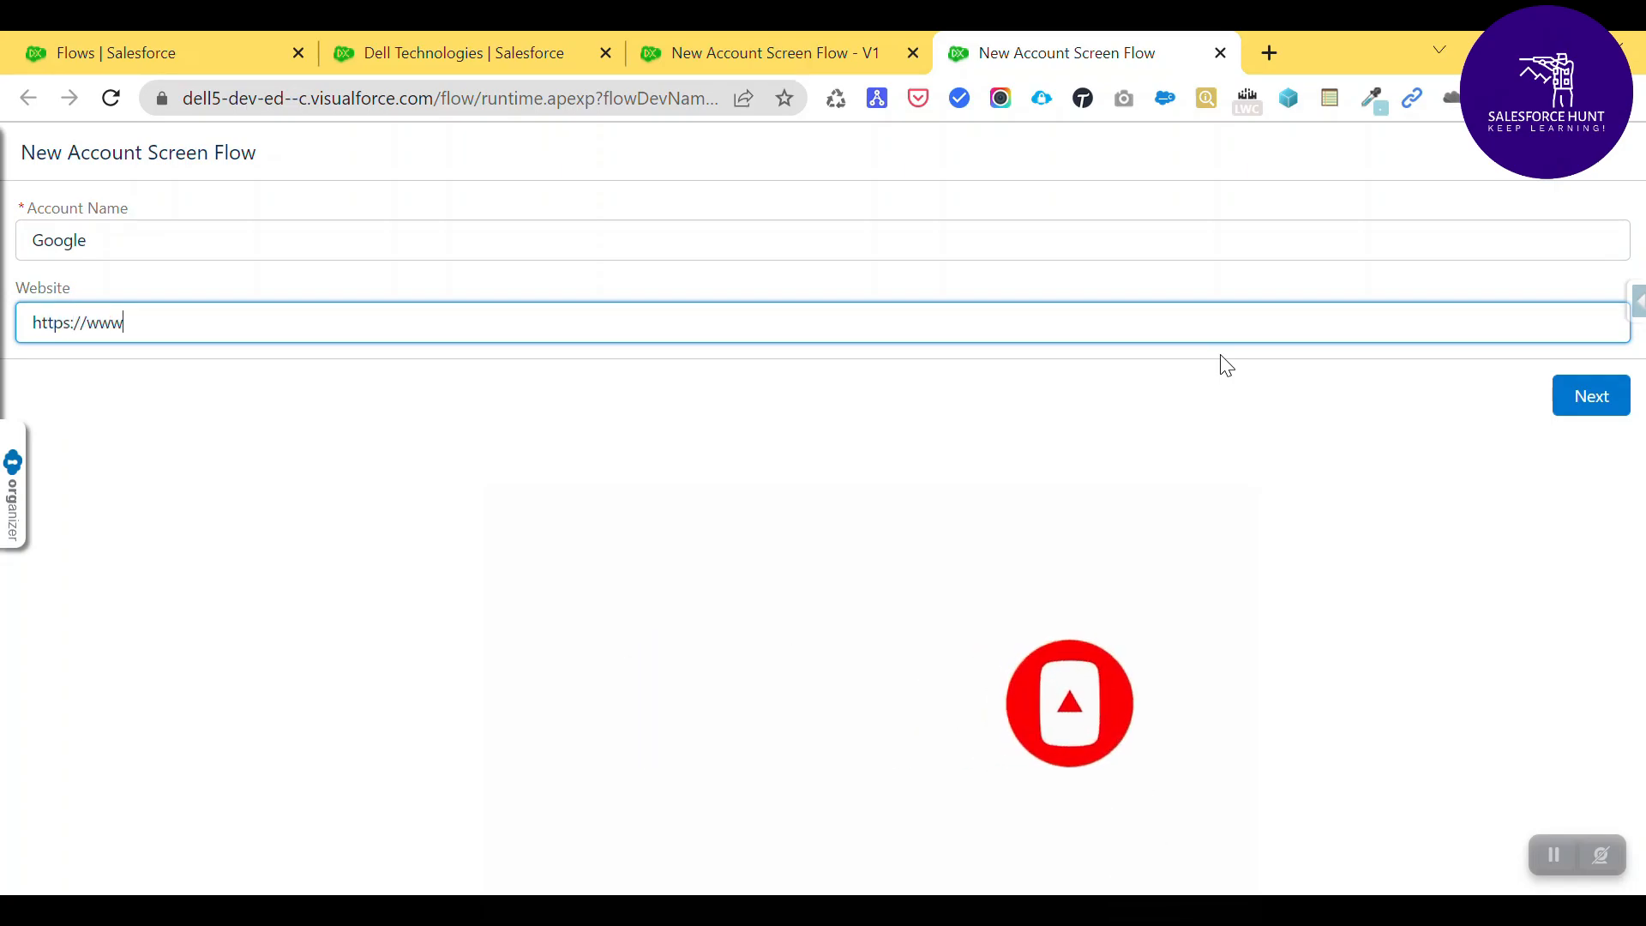
{"action": "type", "text": ".google"}
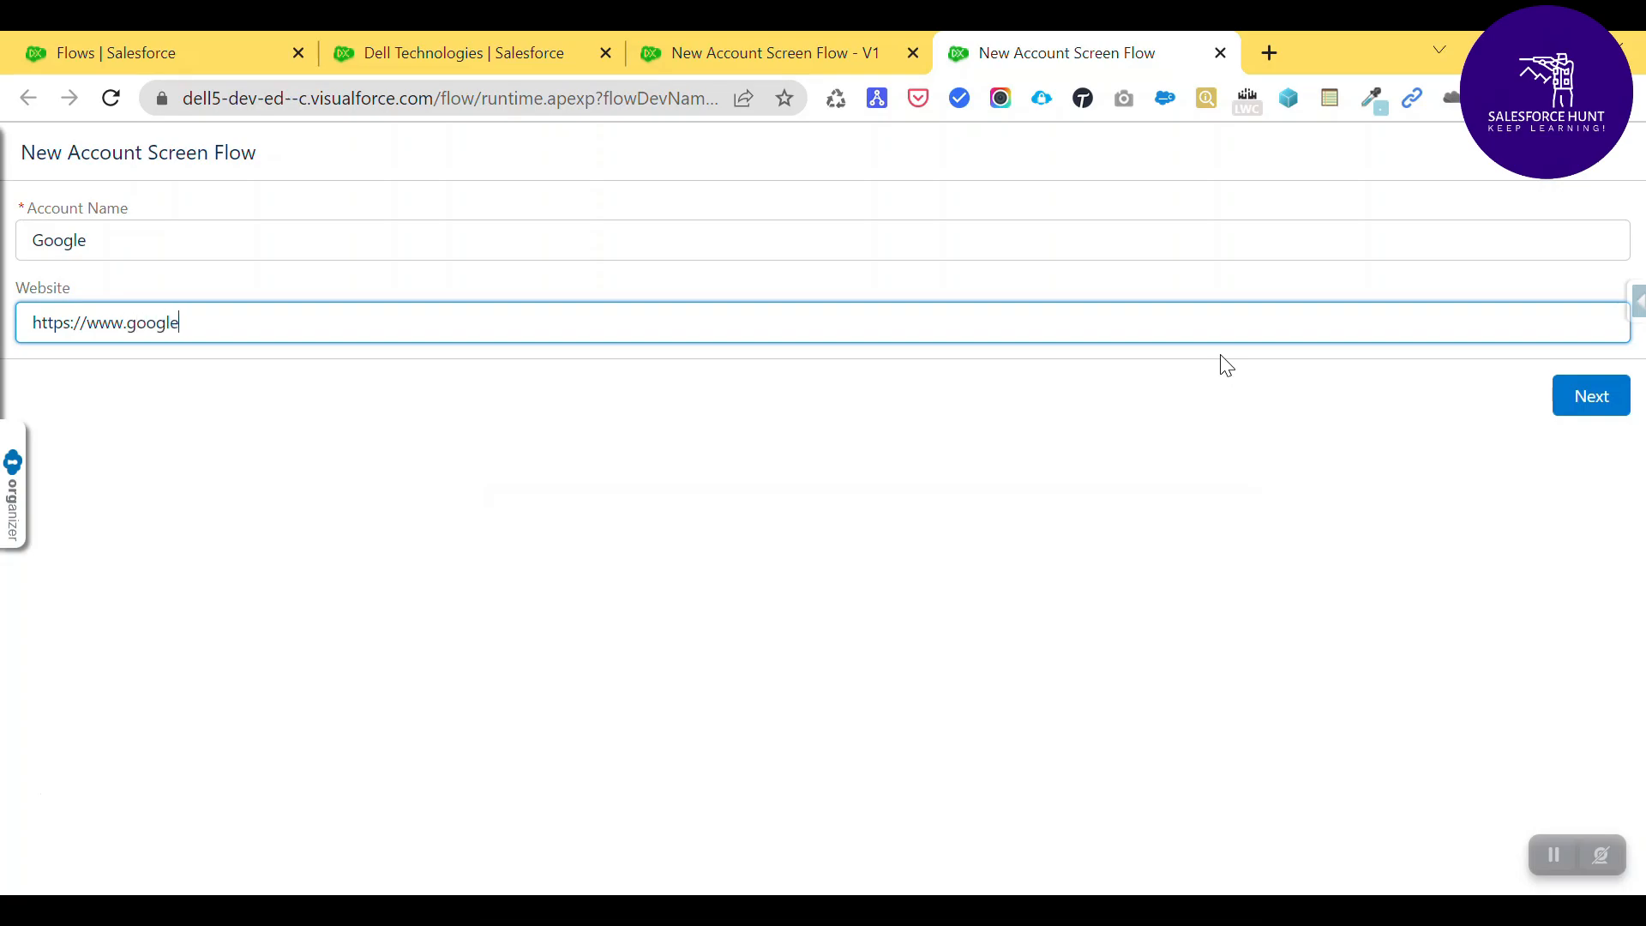
{"action": "type", "text": ".com"}
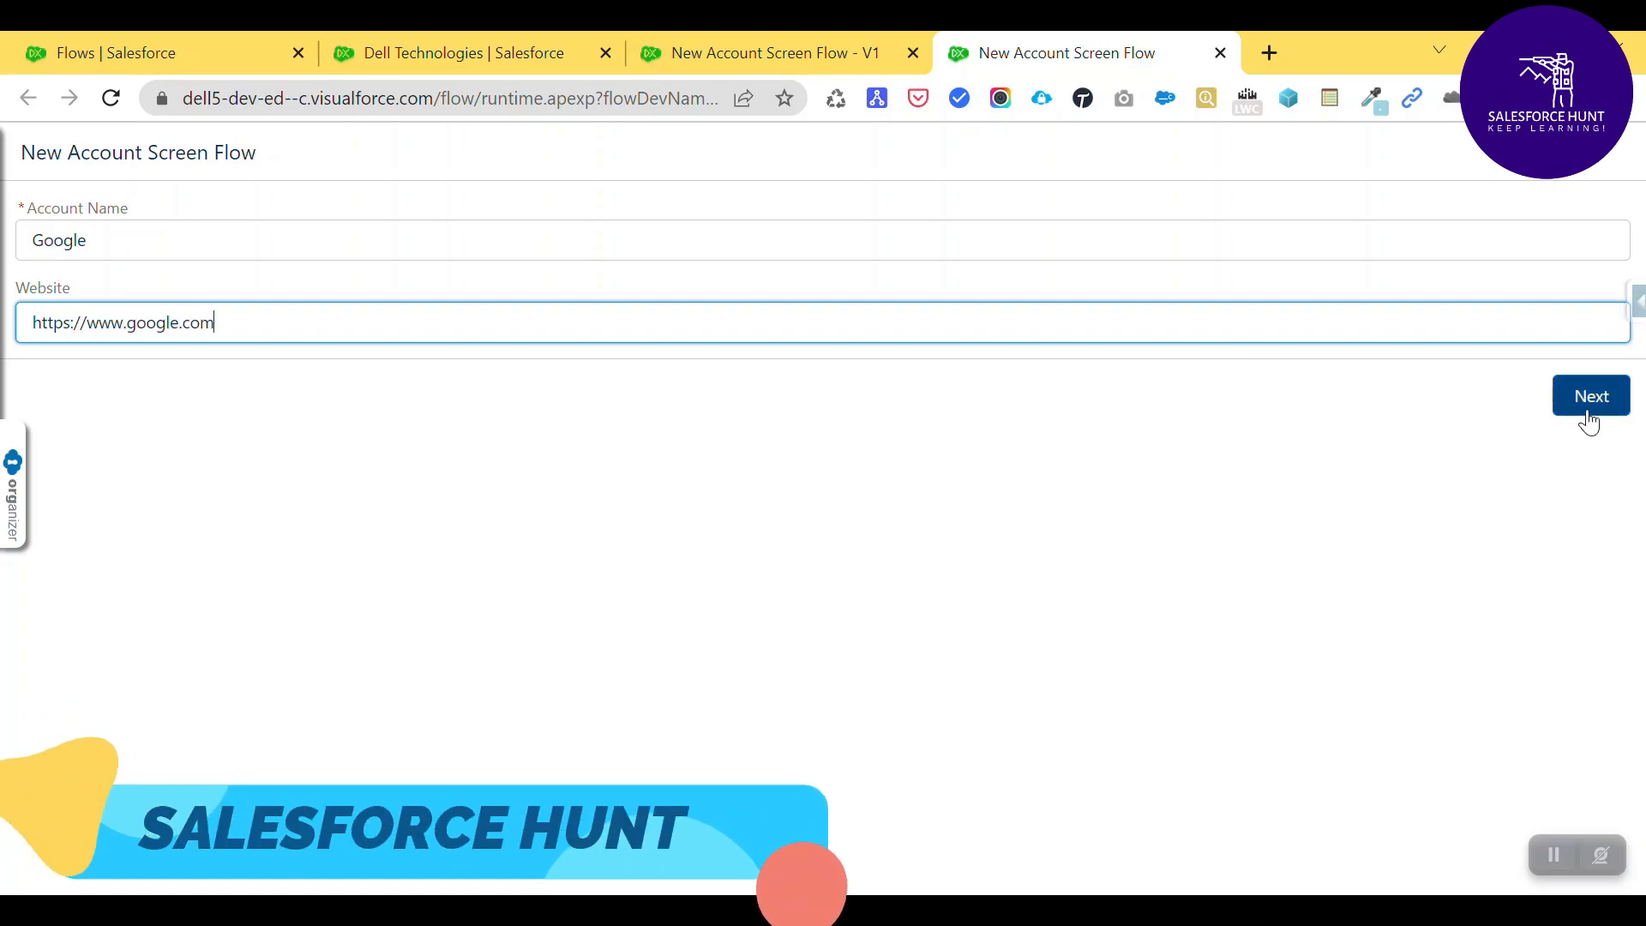
{"action": "left_click", "coordinate": [1589, 418]}
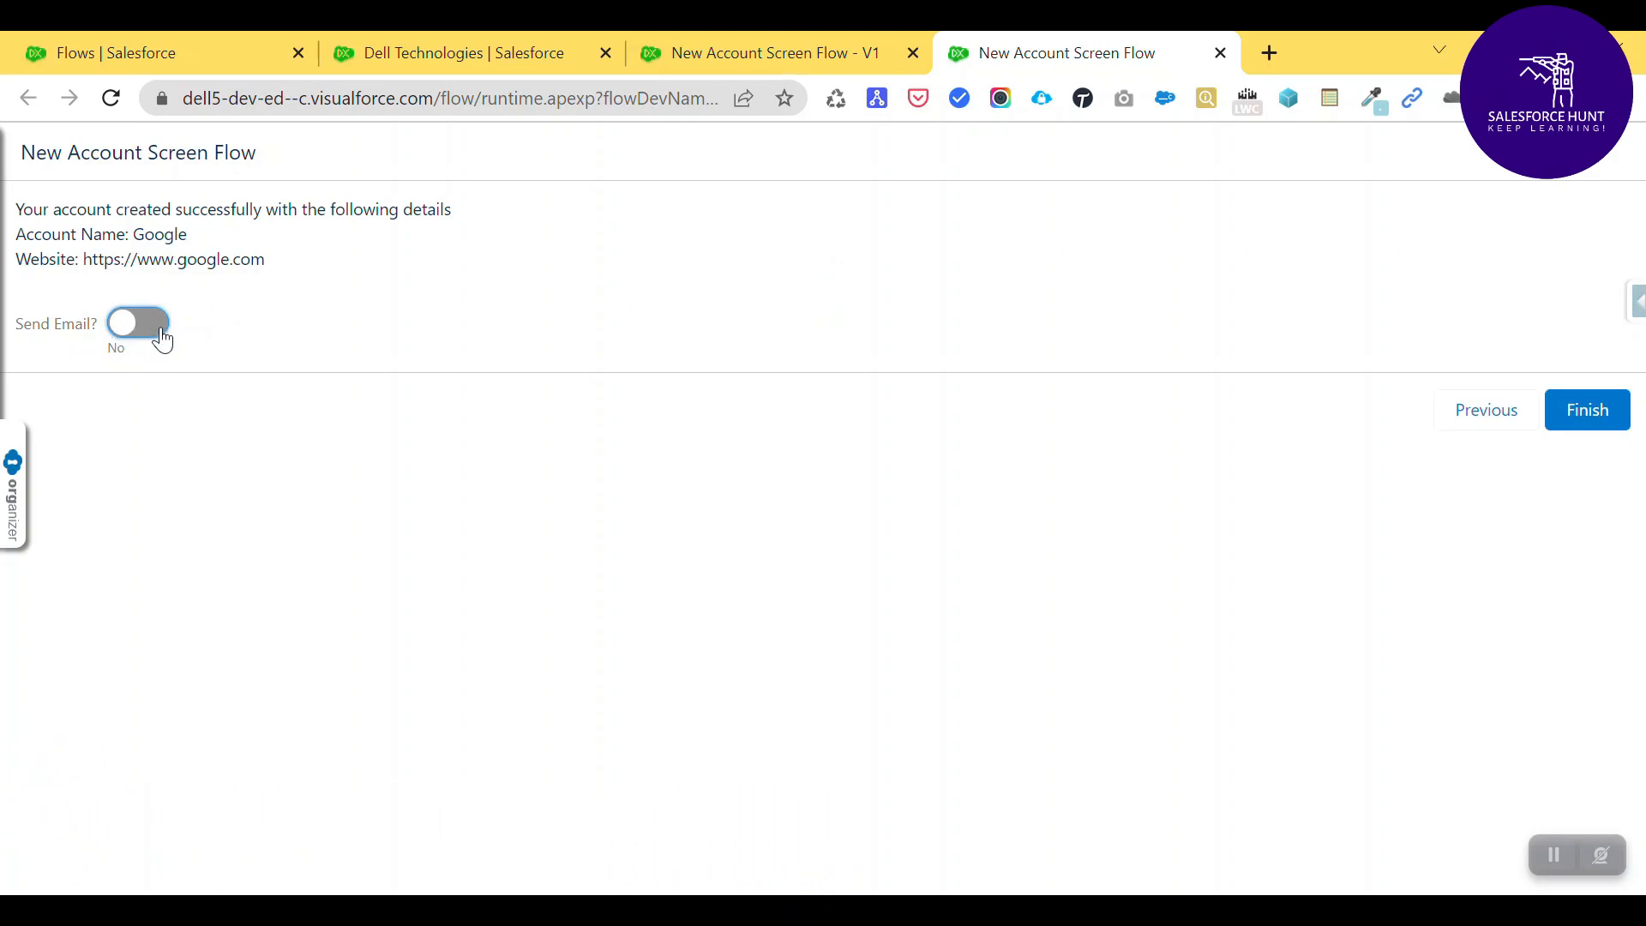
{"action": "left_click", "coordinate": [160, 337]}
- Flip the Send Email? toggle on and off to test it, leaving it on, then close the test run
{"action": "left_click", "coordinate": [127, 335]}
{"action": "left_click", "coordinate": [129, 333]}
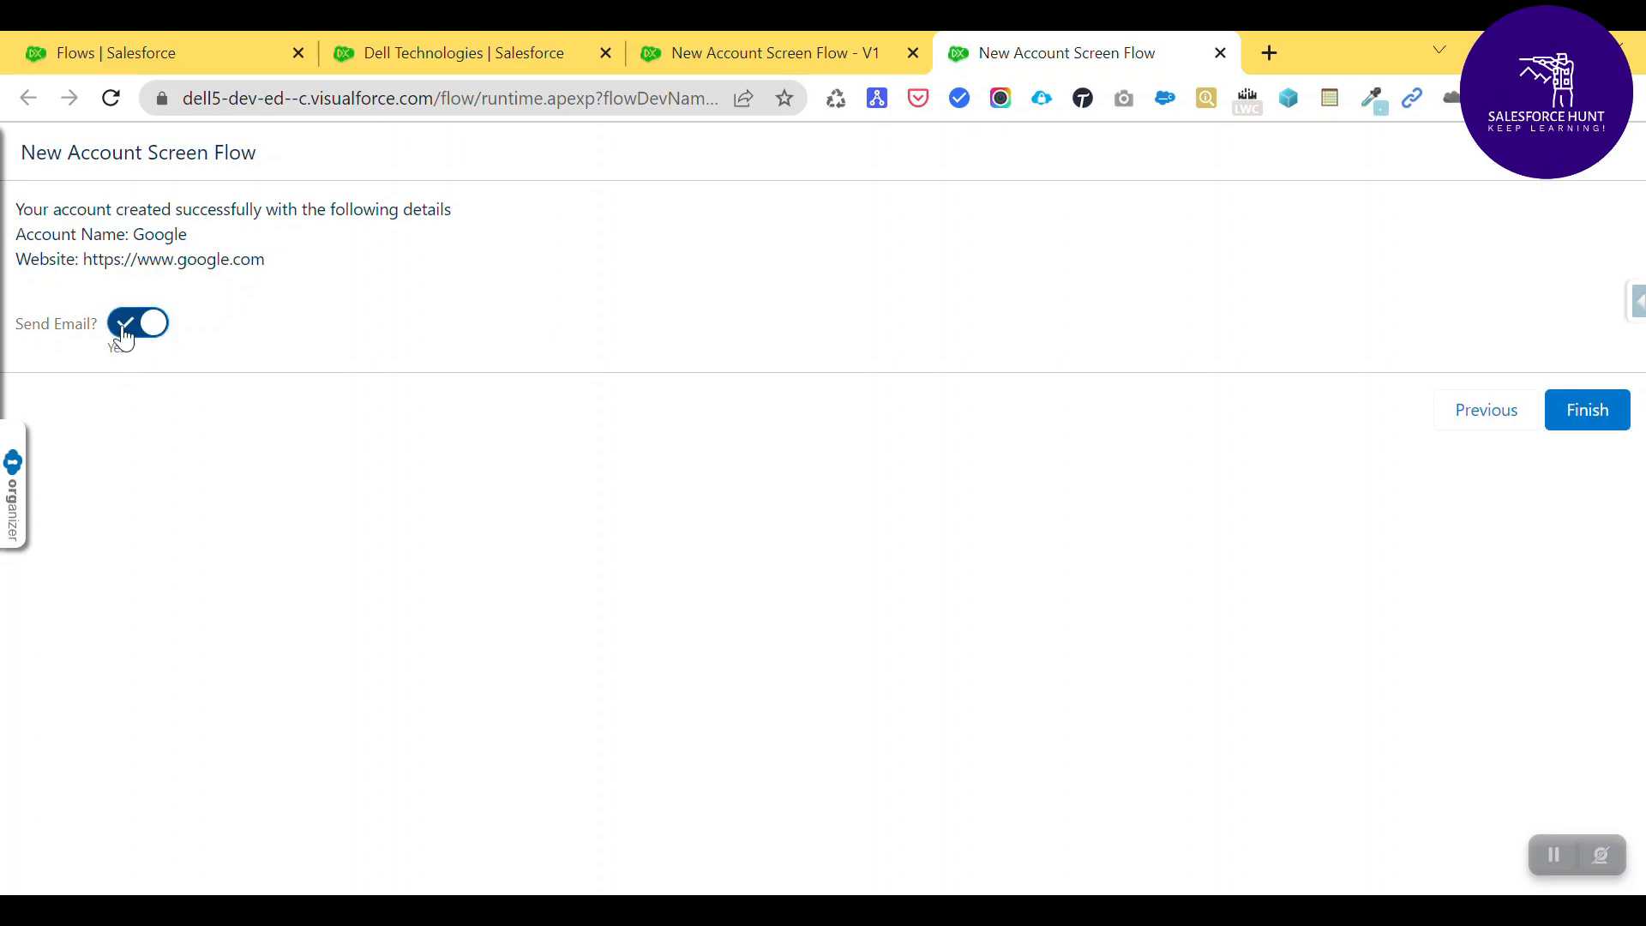
{"action": "left_click", "coordinate": [124, 337]}
{"action": "left_click", "coordinate": [128, 338]}
{"action": "left_click", "coordinate": [131, 339]}
{"action": "left_click", "coordinate": [131, 340]}
{"action": "left_click", "coordinate": [135, 327]}
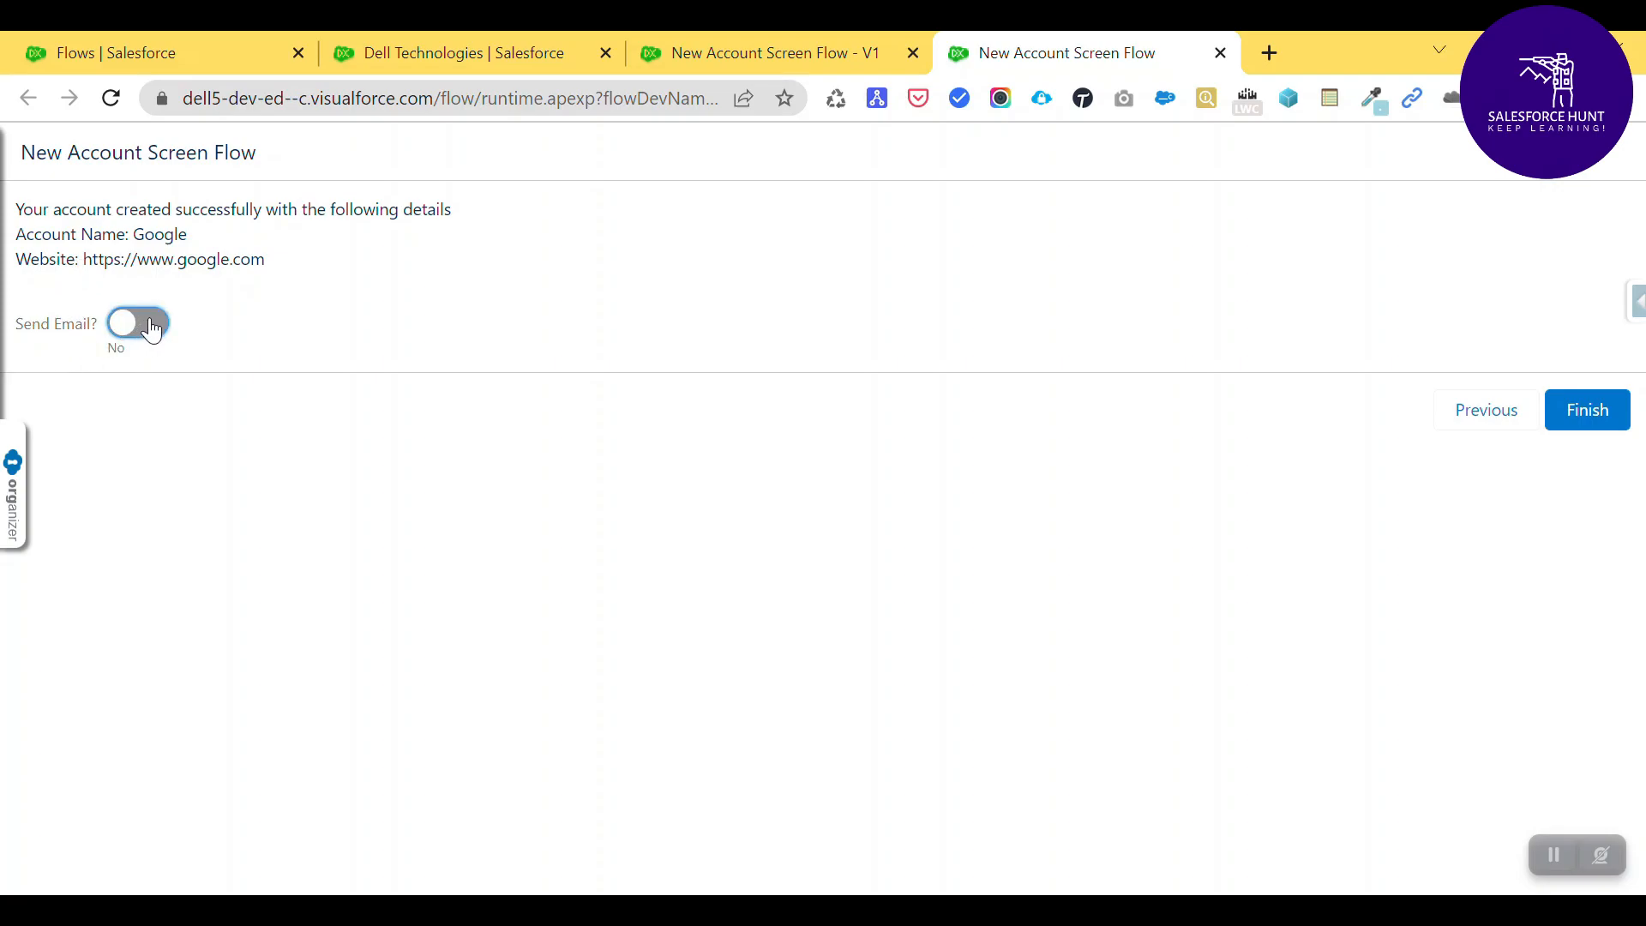
{"action": "left_click", "coordinate": [152, 329]}
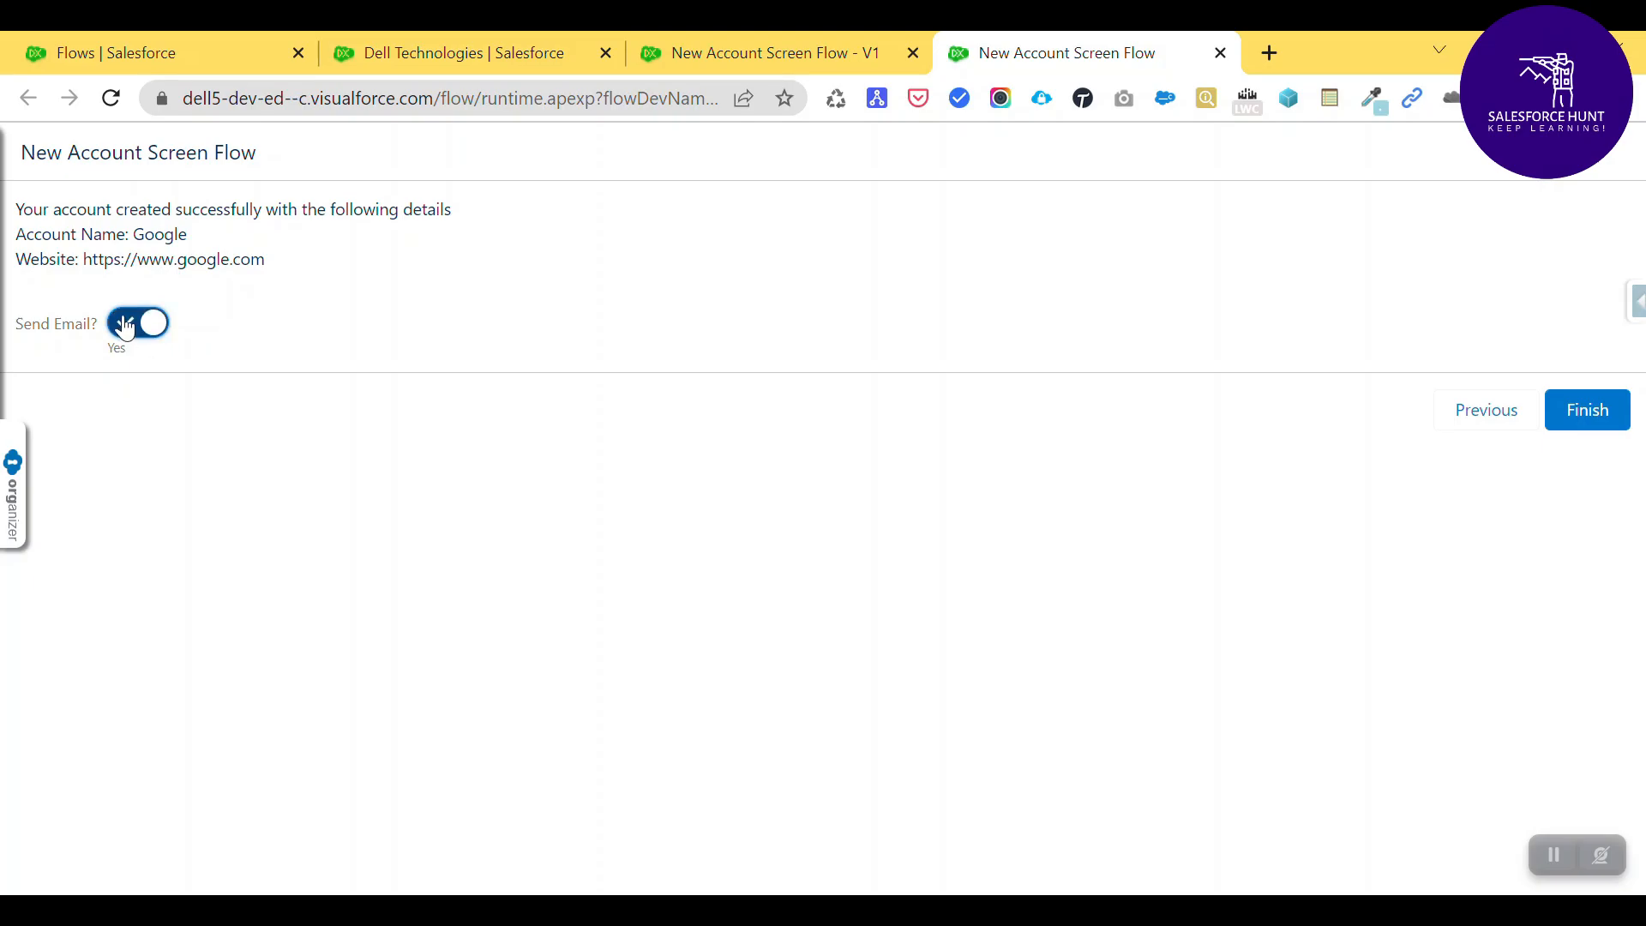
{"action": "key", "text": "ctrl+w"}
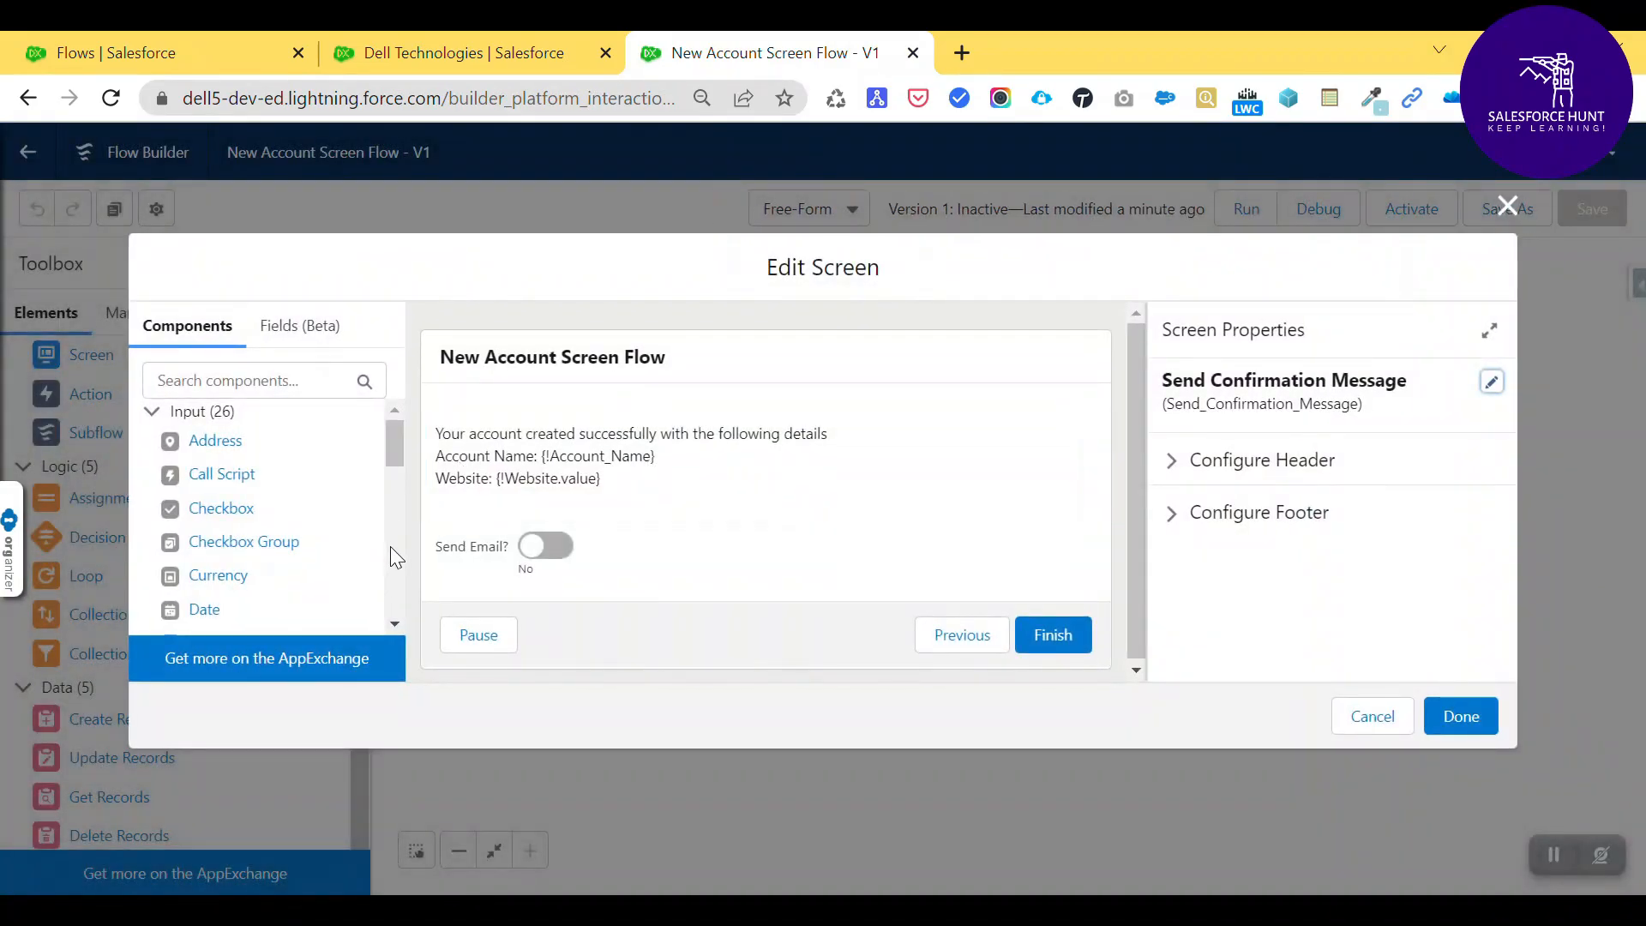
- Add an Email field with API name Email, placed below the Send Email switch
{"action": "left_click", "coordinate": [231, 377]}
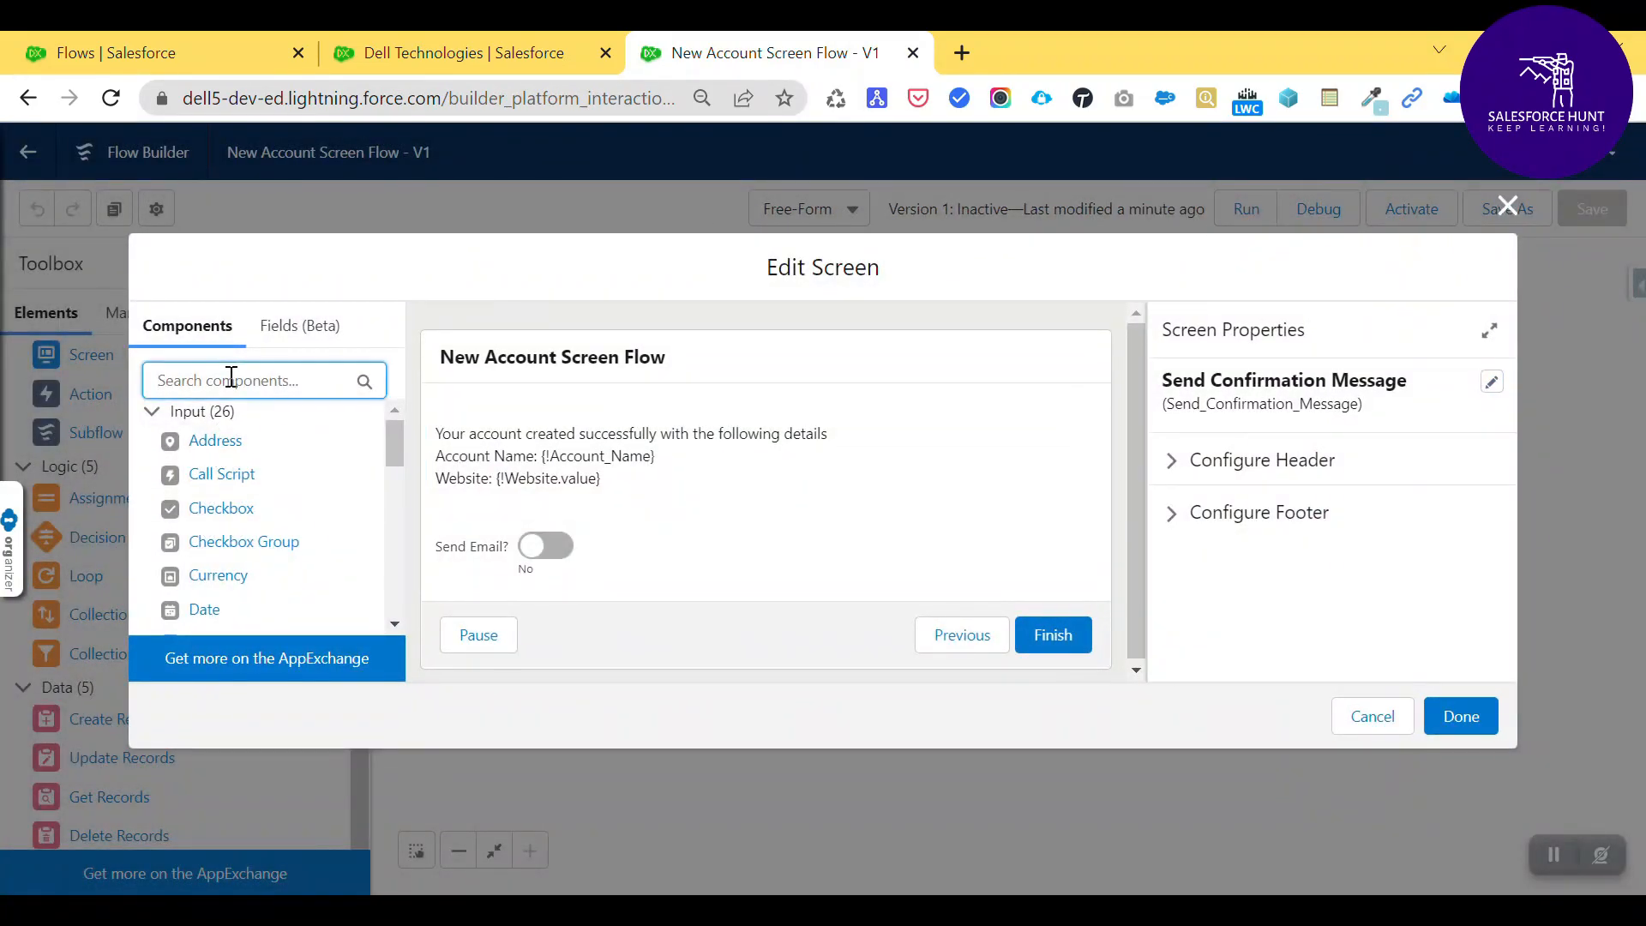
{"action": "type", "text": "ema"}
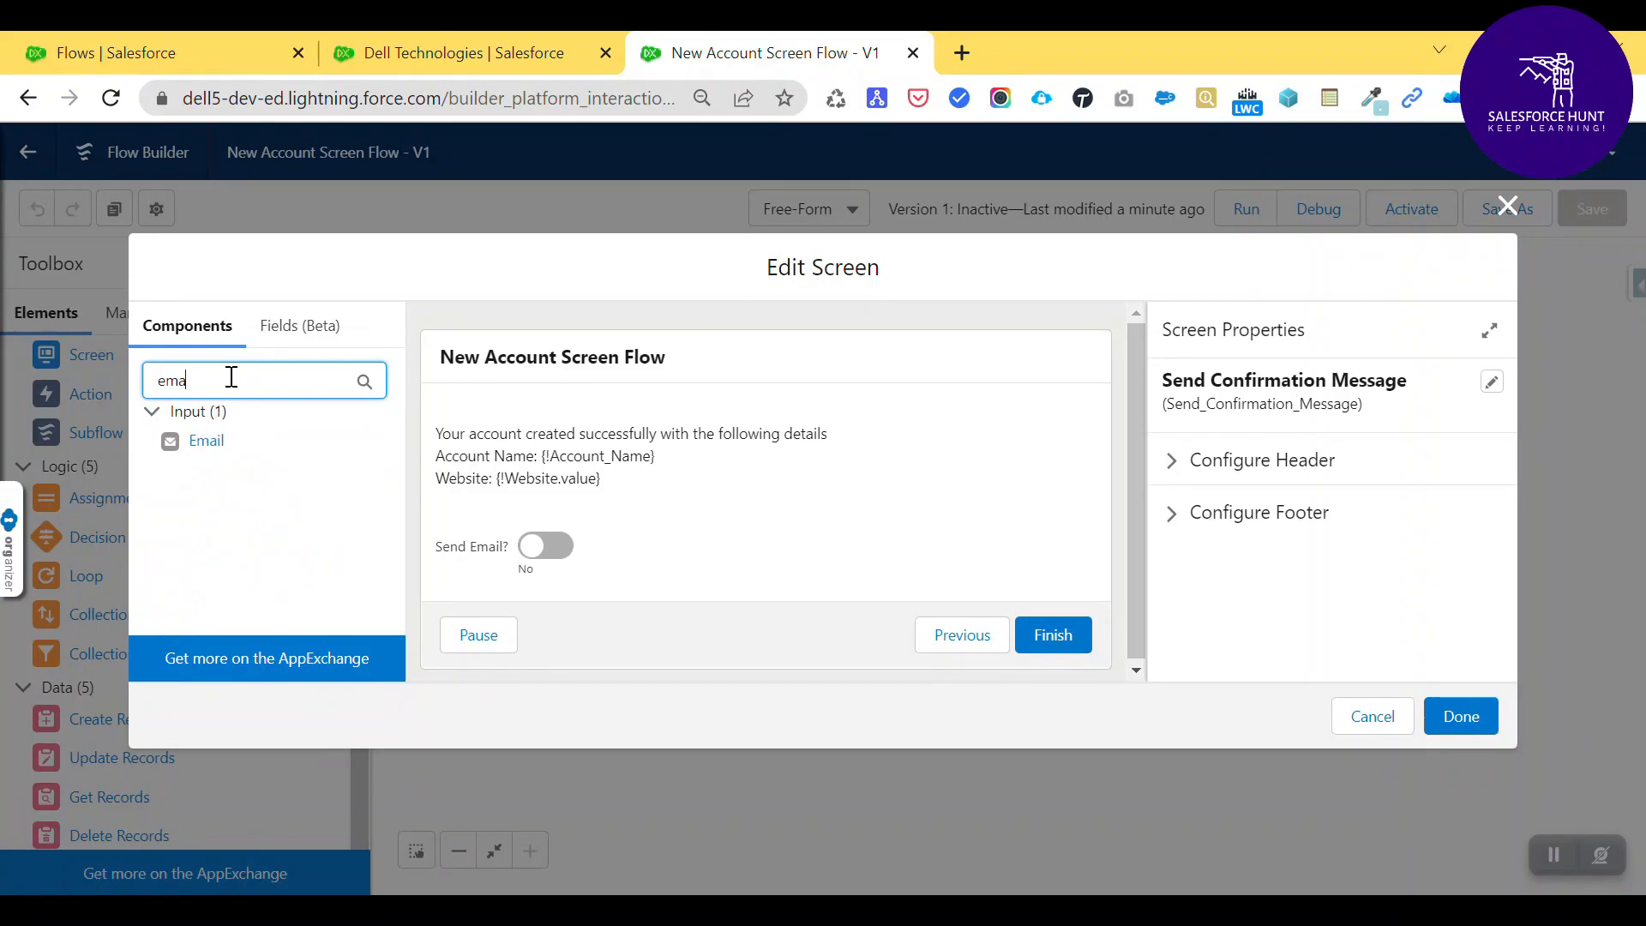
{"action": "left_click_drag", "start_coordinate": [225, 428], "coordinate": [489, 514]}
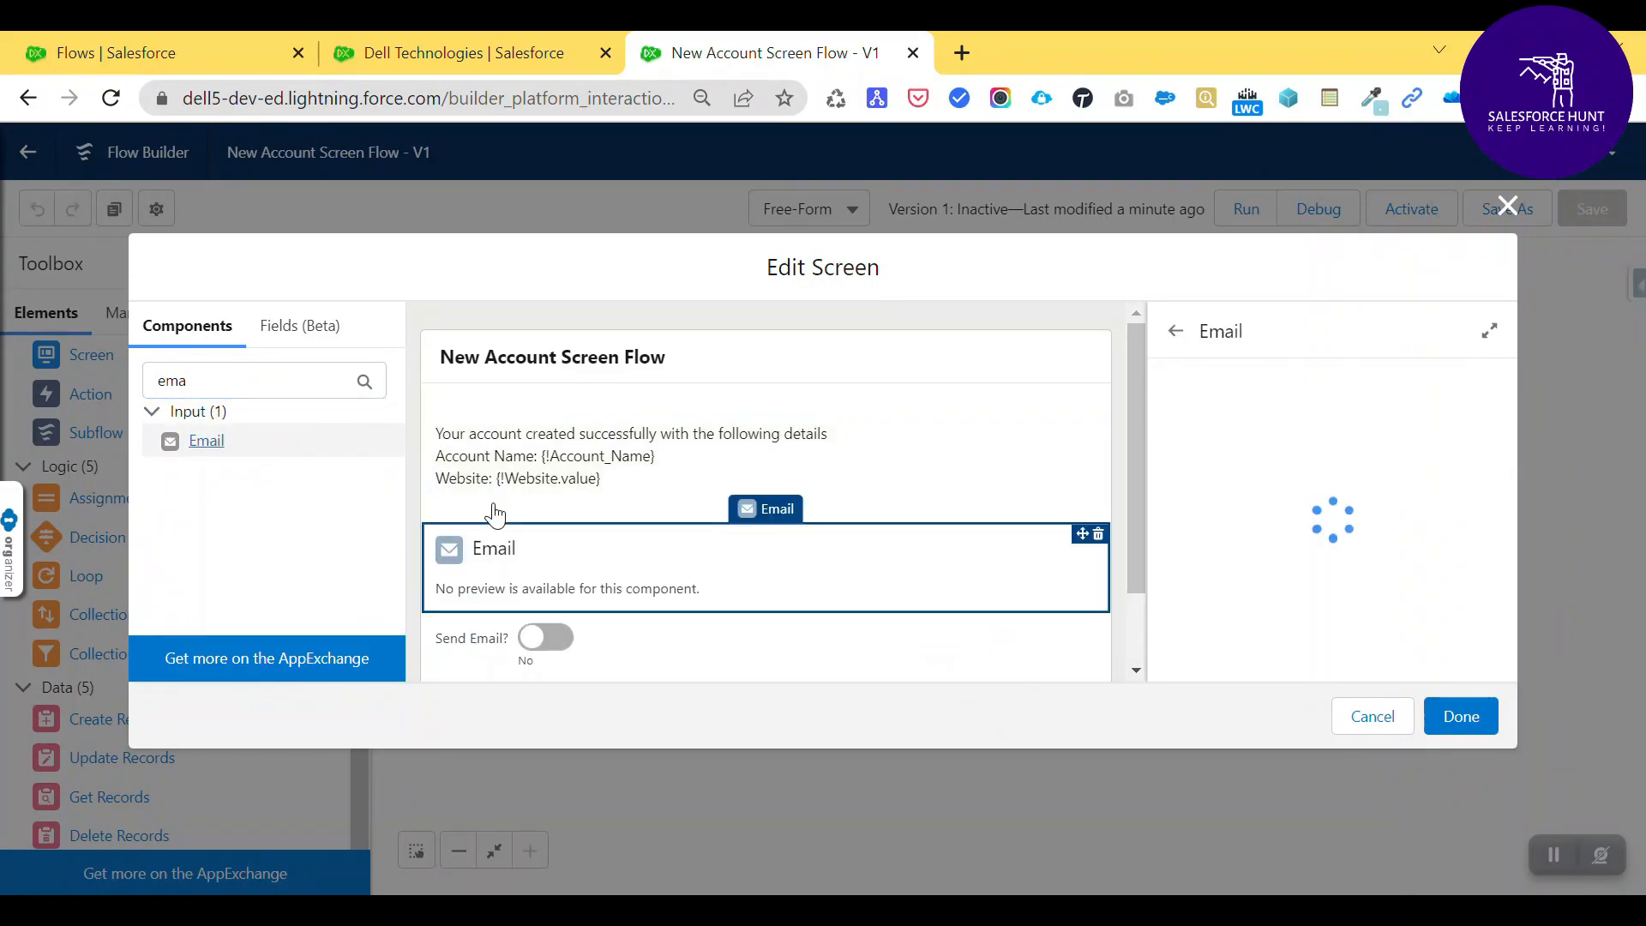
{"action": "left_click", "coordinate": [1220, 413]}
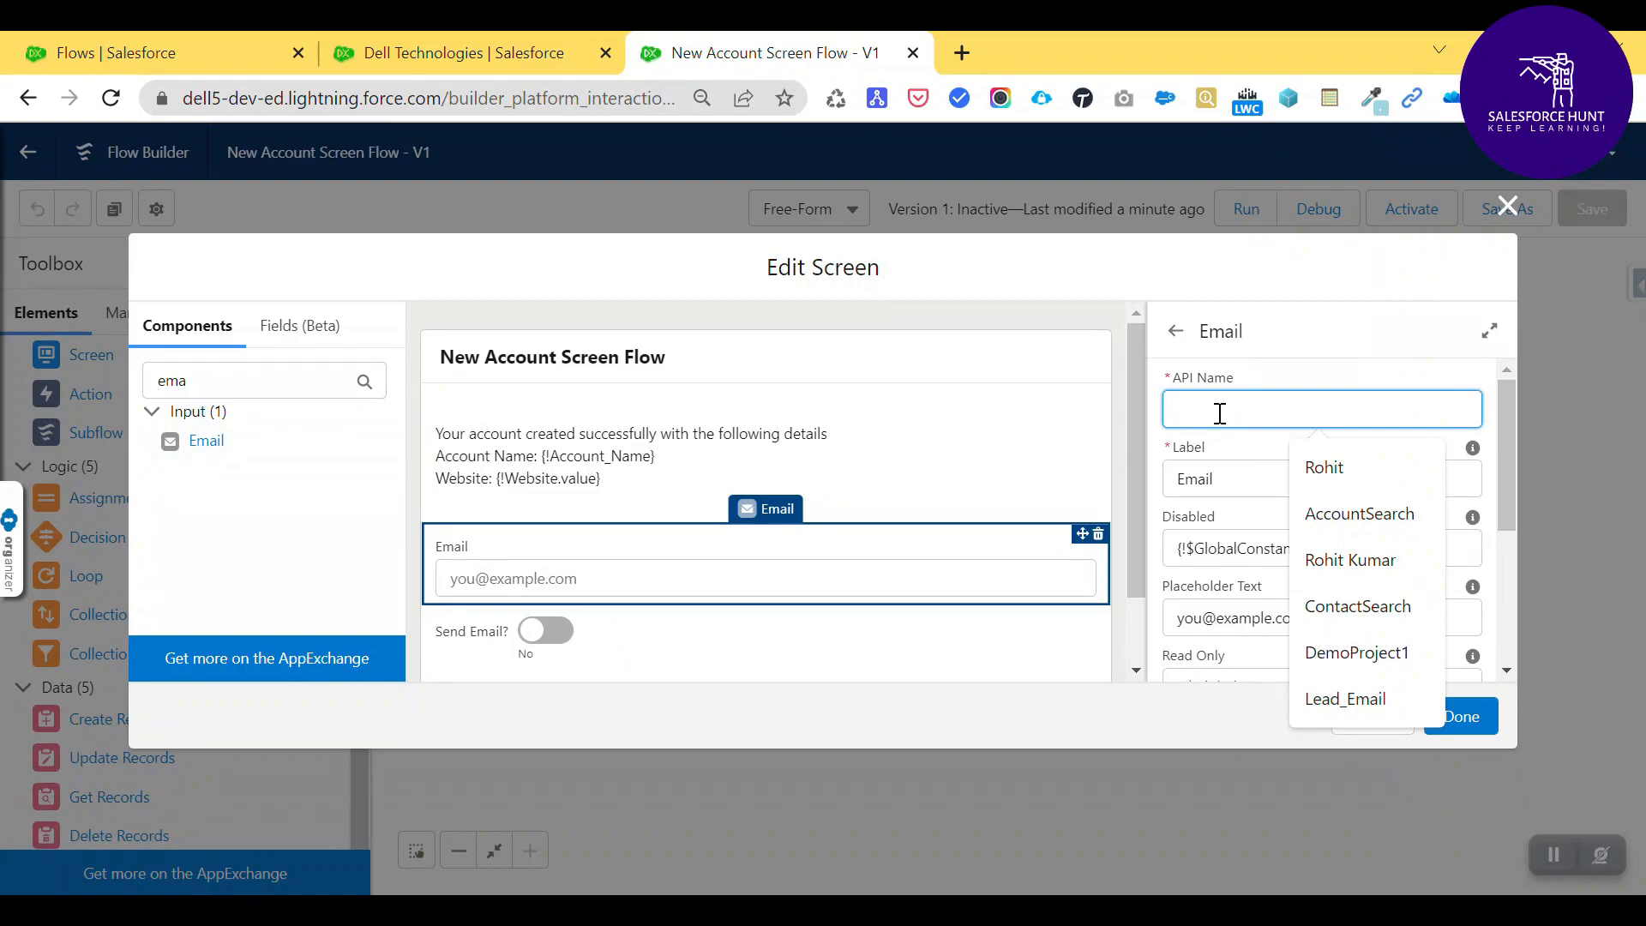
{"action": "type", "text": "Email"}
{"action": "key", "text": "Tab"}
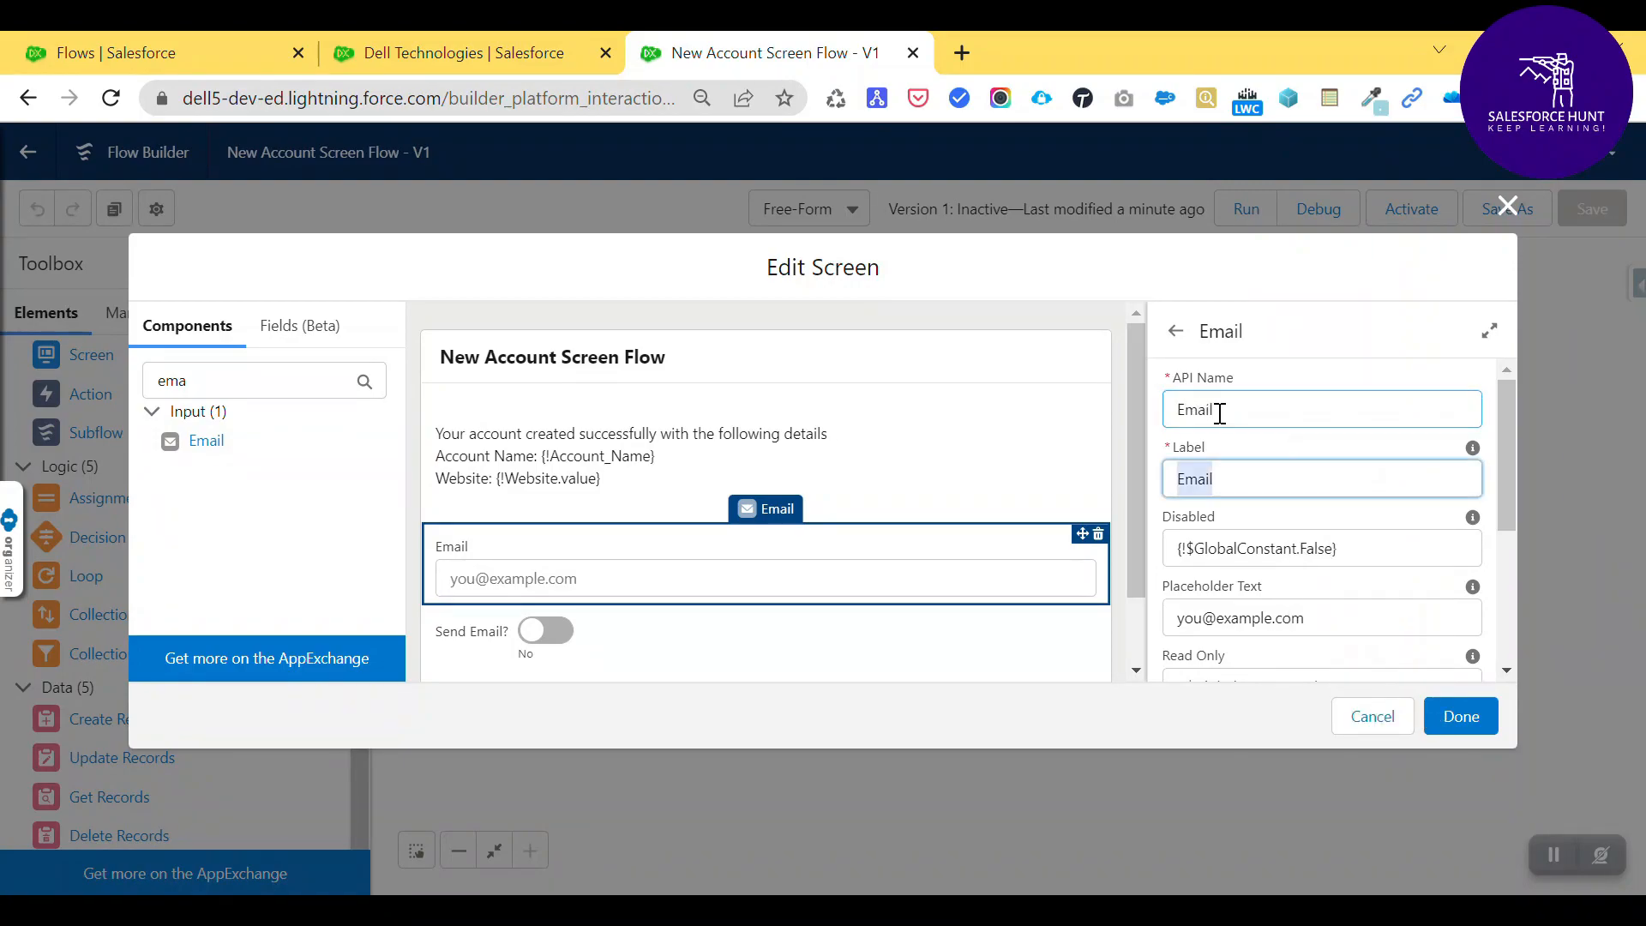
{"action": "scroll", "coordinate": [1114, 565], "scroll_direction": "down", "scroll_amount": 1}
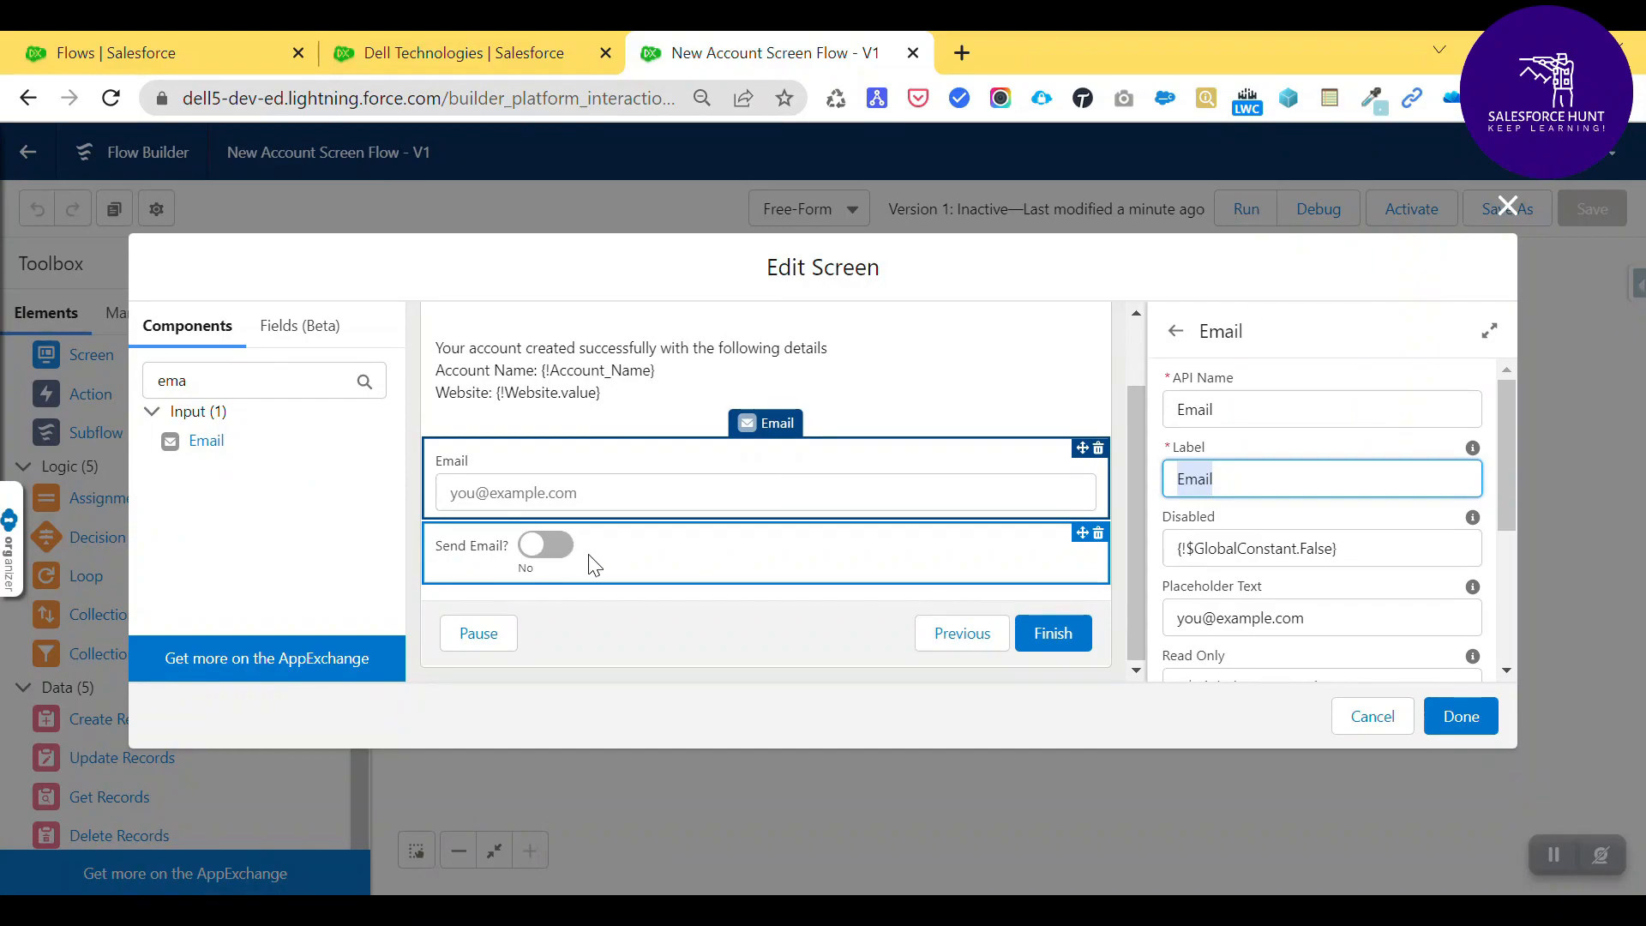
{"action": "left_click", "coordinate": [570, 490]}
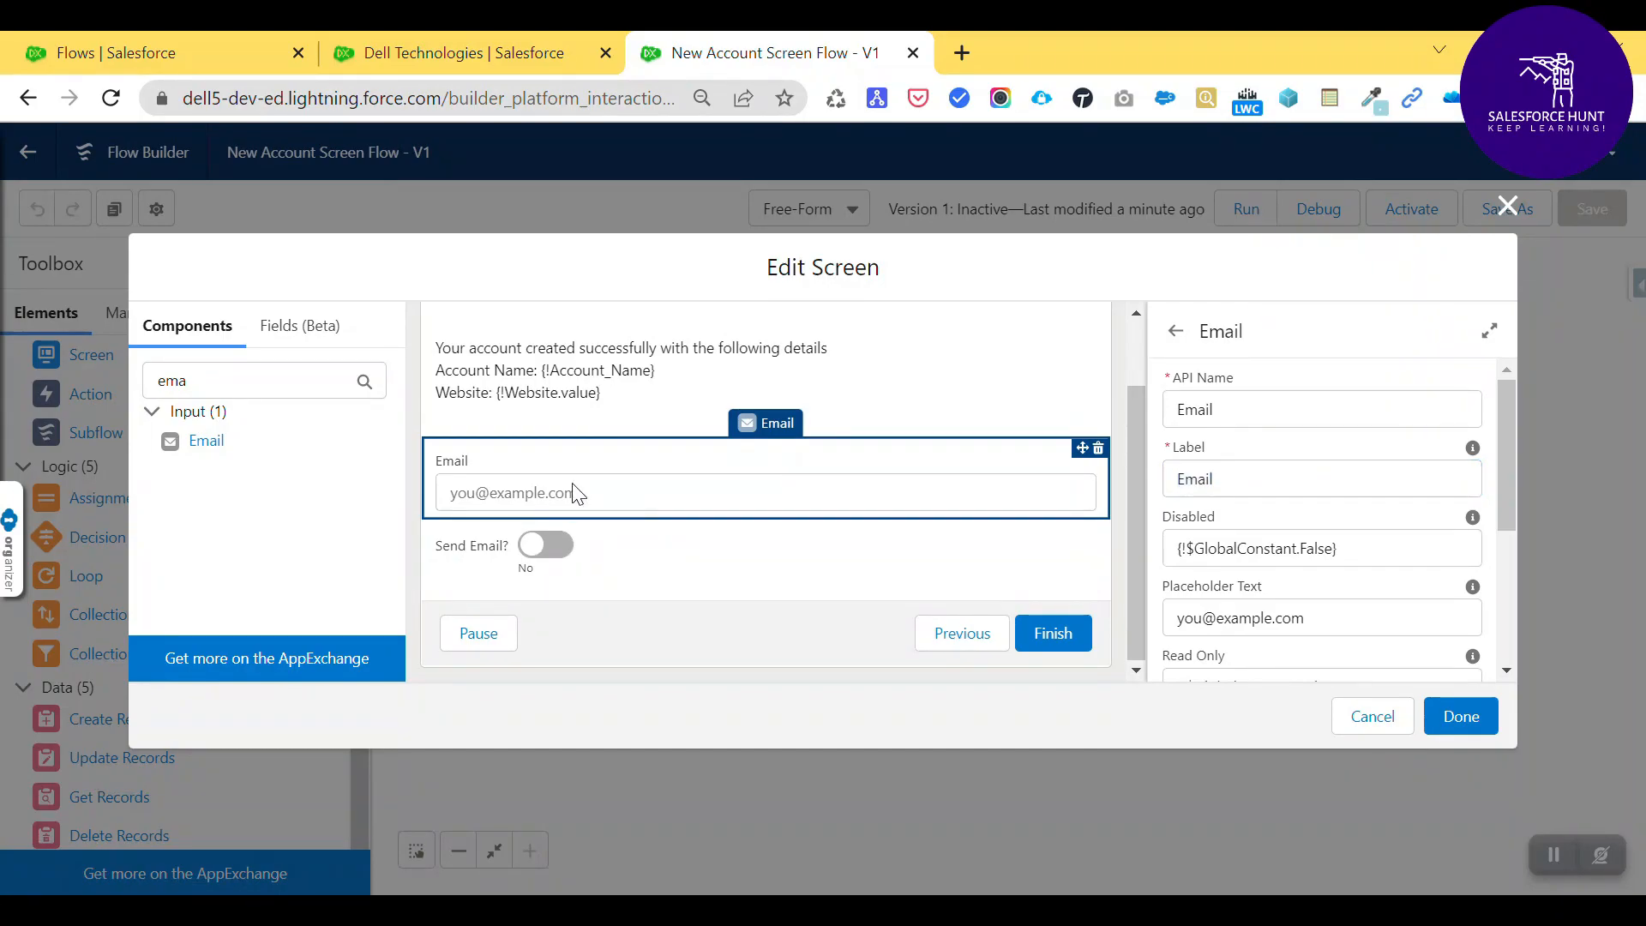
{"action": "left_click_drag", "start_coordinate": [632, 577], "coordinate": [654, 506]}
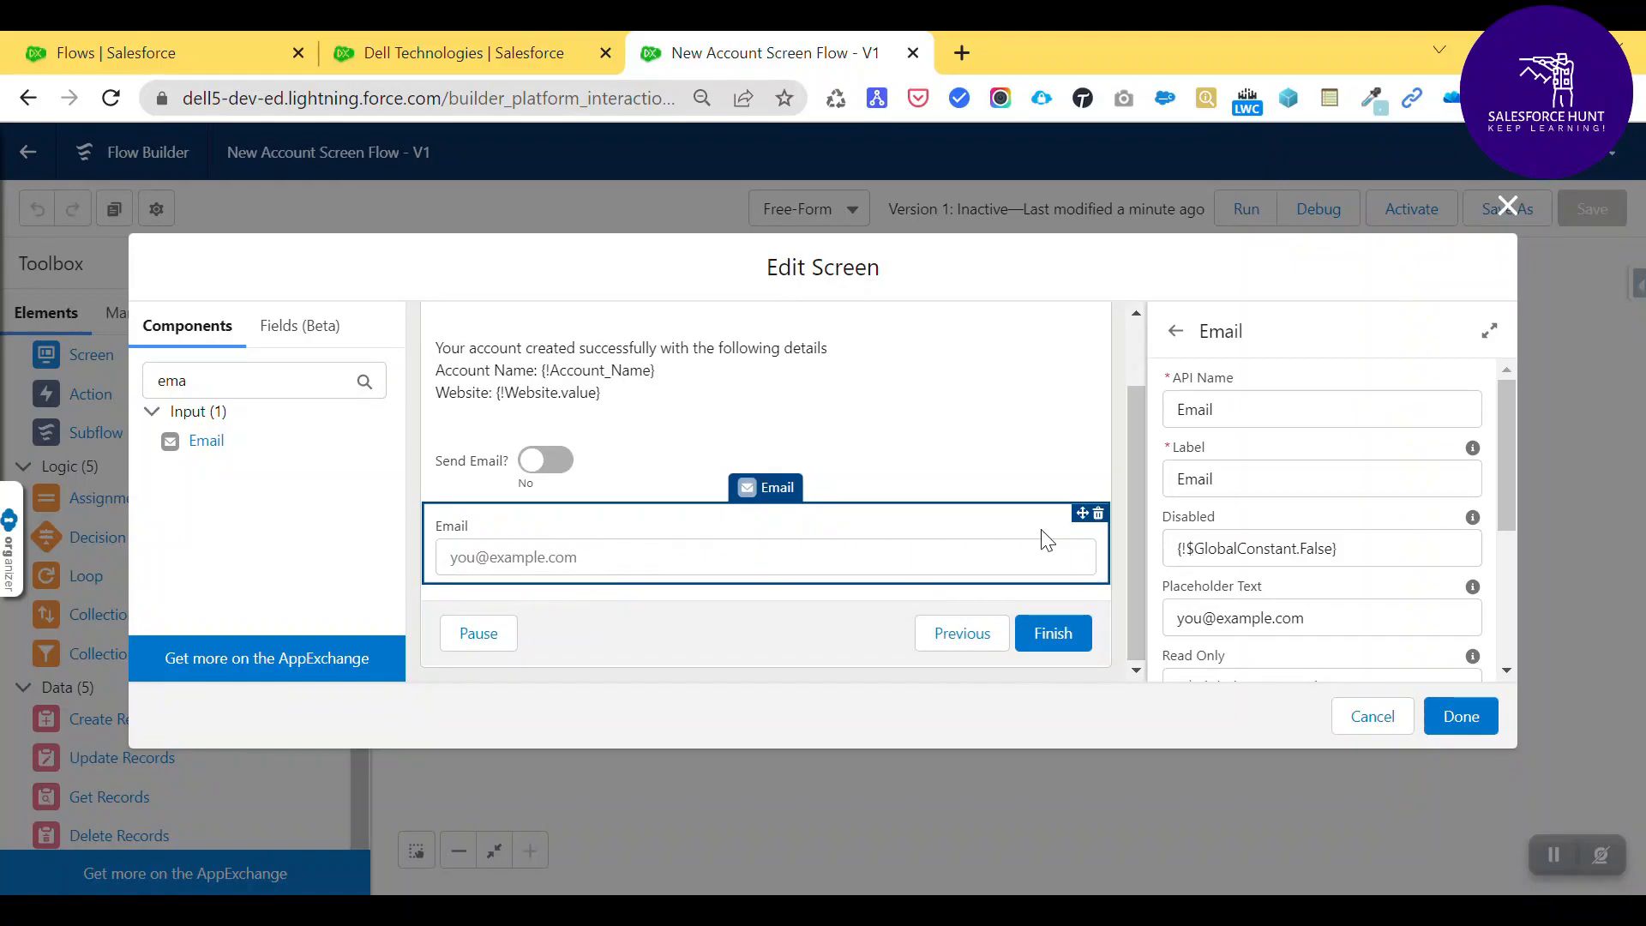
- Make the Email field display only when all conditions are met, based on the SendEmail toggle
{"action": "scroll", "coordinate": [1304, 536], "scroll_direction": "down", "scroll_amount": 3}
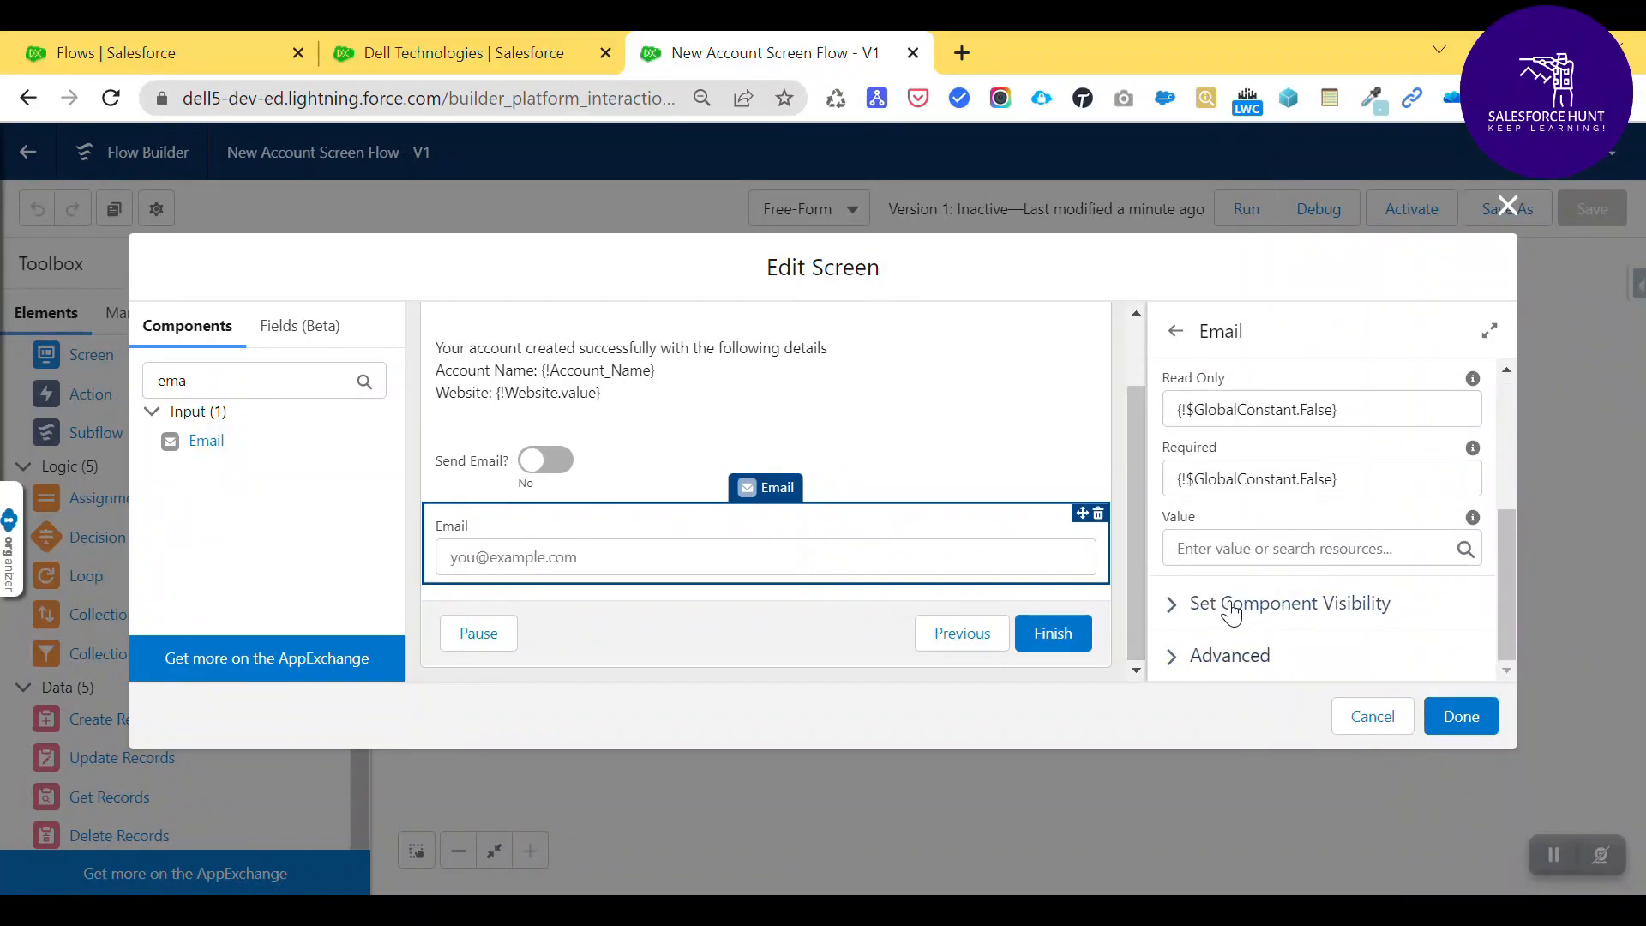
{"action": "left_click", "coordinate": [1230, 611]}
{"action": "scroll", "coordinate": [1243, 601], "scroll_direction": "down", "scroll_amount": 2}
{"action": "left_click", "coordinate": [1237, 574]}
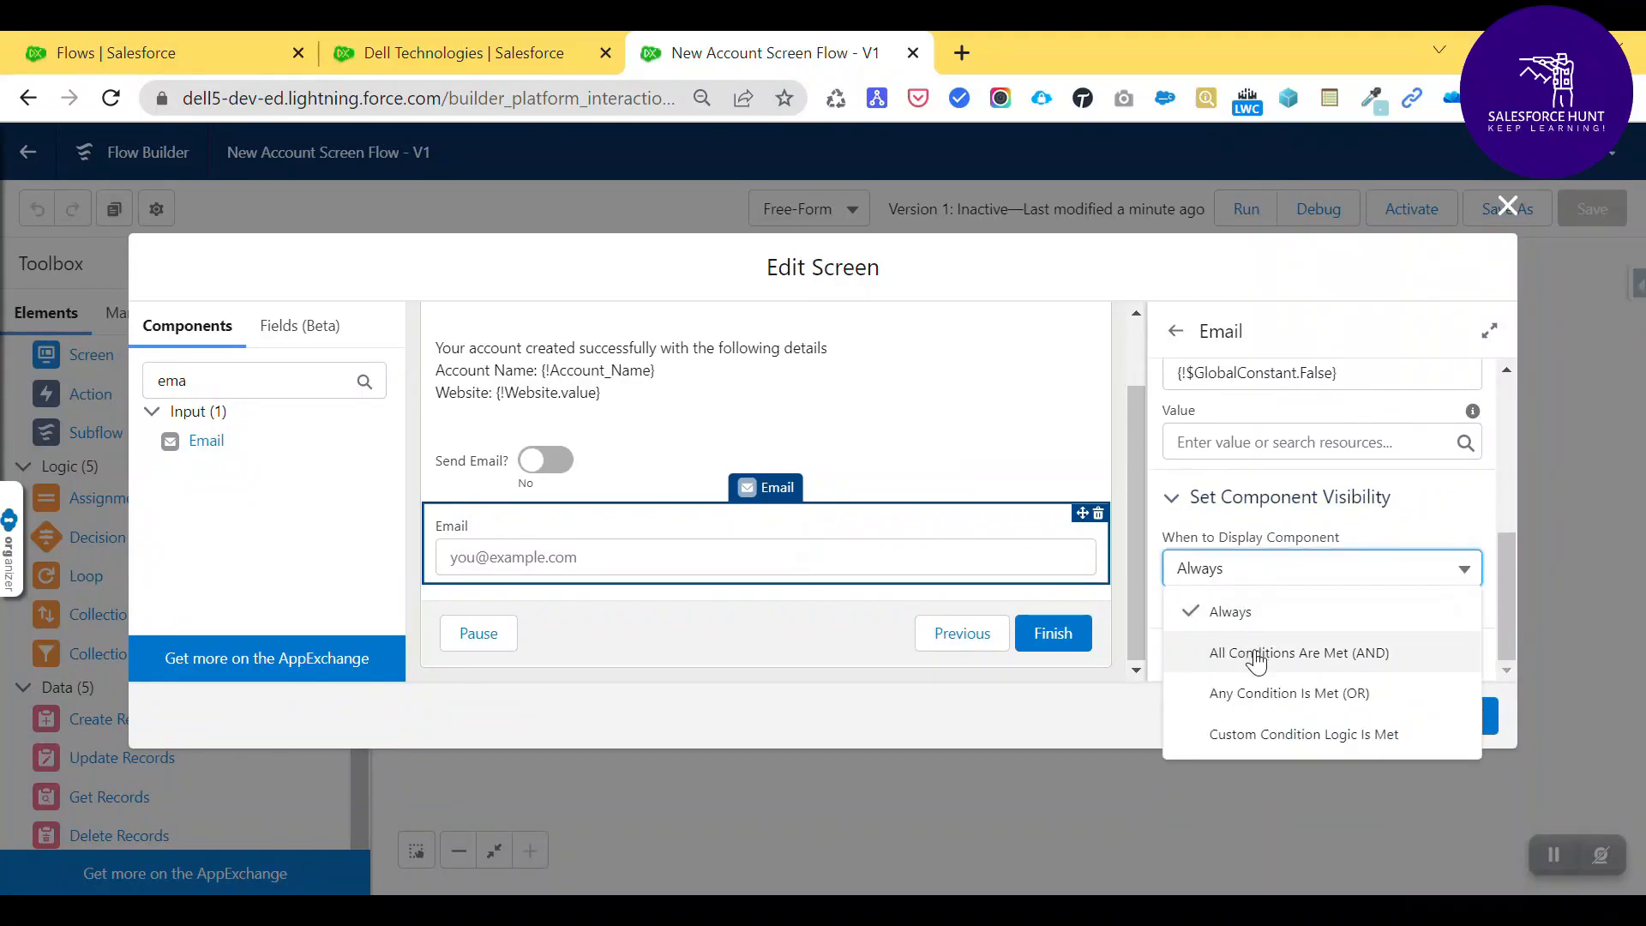
{"action": "left_click", "coordinate": [1254, 651]}
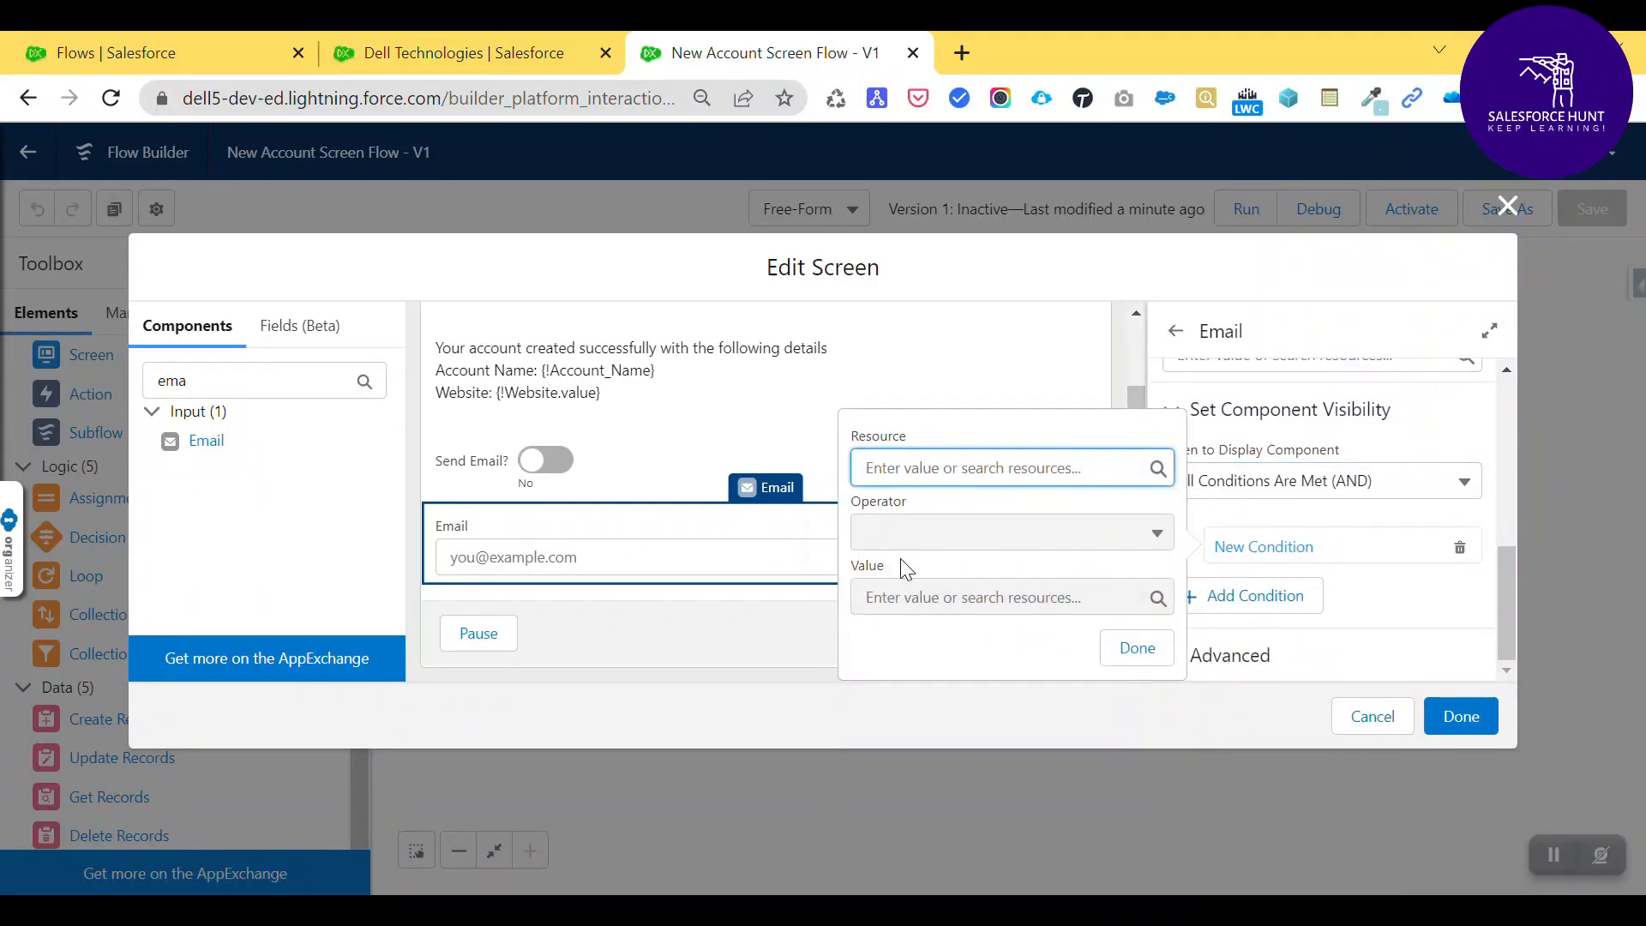
{"action": "left_click", "coordinate": [894, 467]}
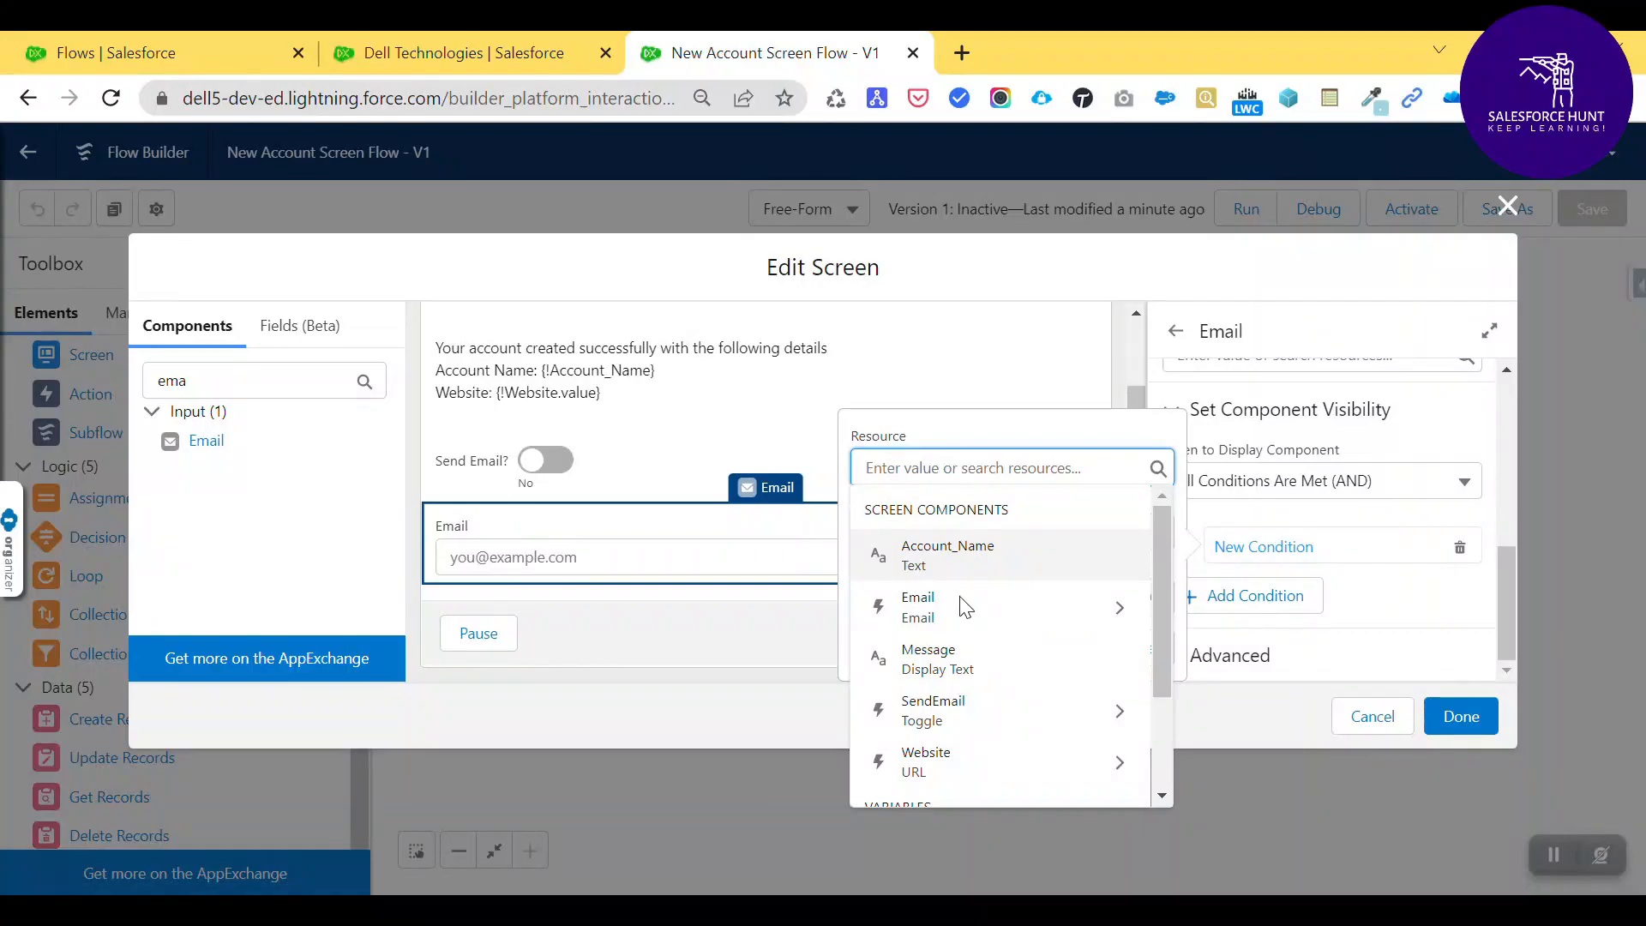
{"action": "scroll", "coordinate": [973, 651], "scroll_direction": "down", "scroll_amount": 3}
{"action": "scroll", "coordinate": [979, 669], "scroll_direction": "up", "scroll_amount": 5}
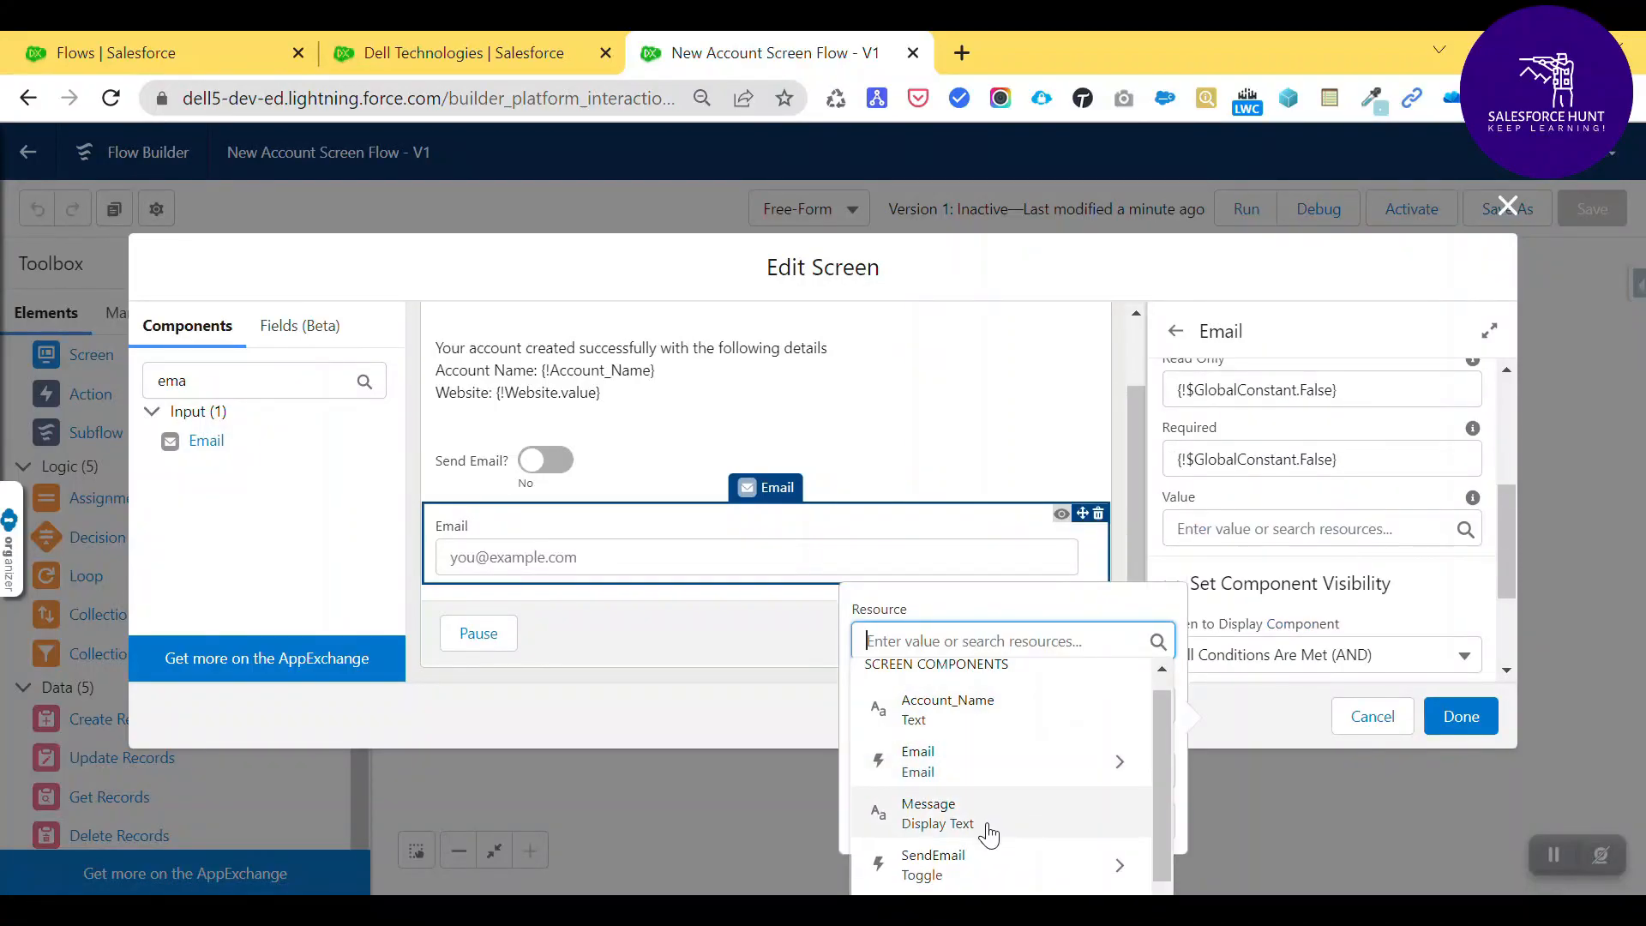
{"action": "scroll", "coordinate": [986, 838], "scroll_direction": "down", "scroll_amount": 3}
{"action": "scroll", "coordinate": [991, 833], "scroll_direction": "down", "scroll_amount": 1}
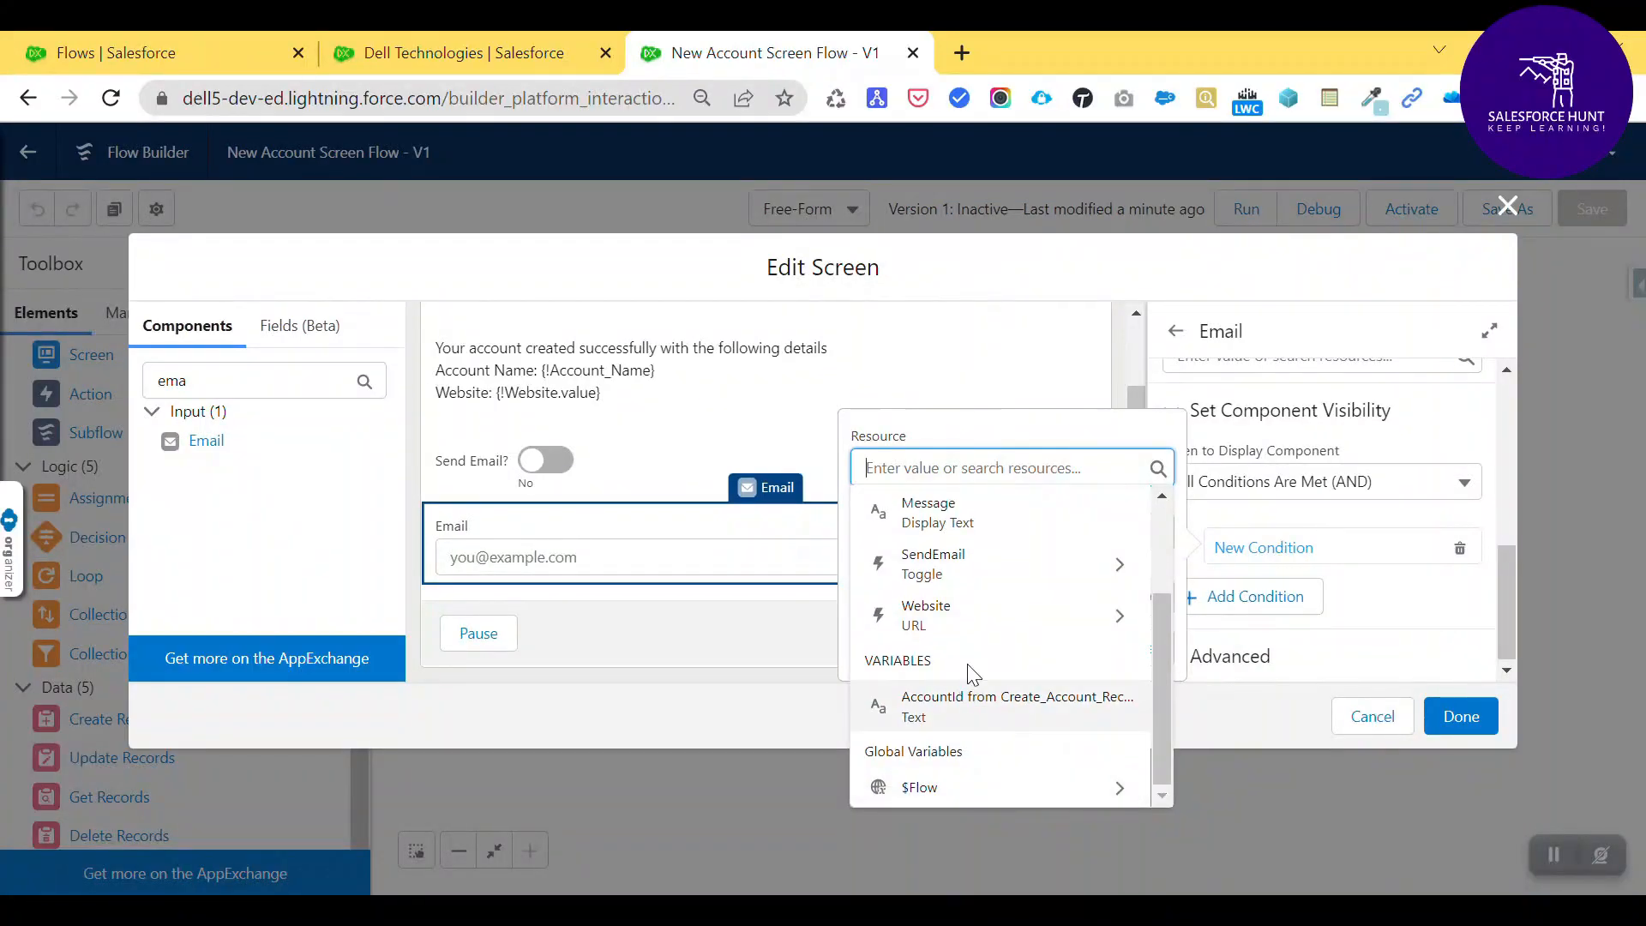
{"action": "left_click", "coordinate": [971, 568]}
- Complete the condition {!SendEmail.value} Equals $GlobalConstant.True, finish the screen, and save the flow
{"action": "left_click", "coordinate": [962, 729]}
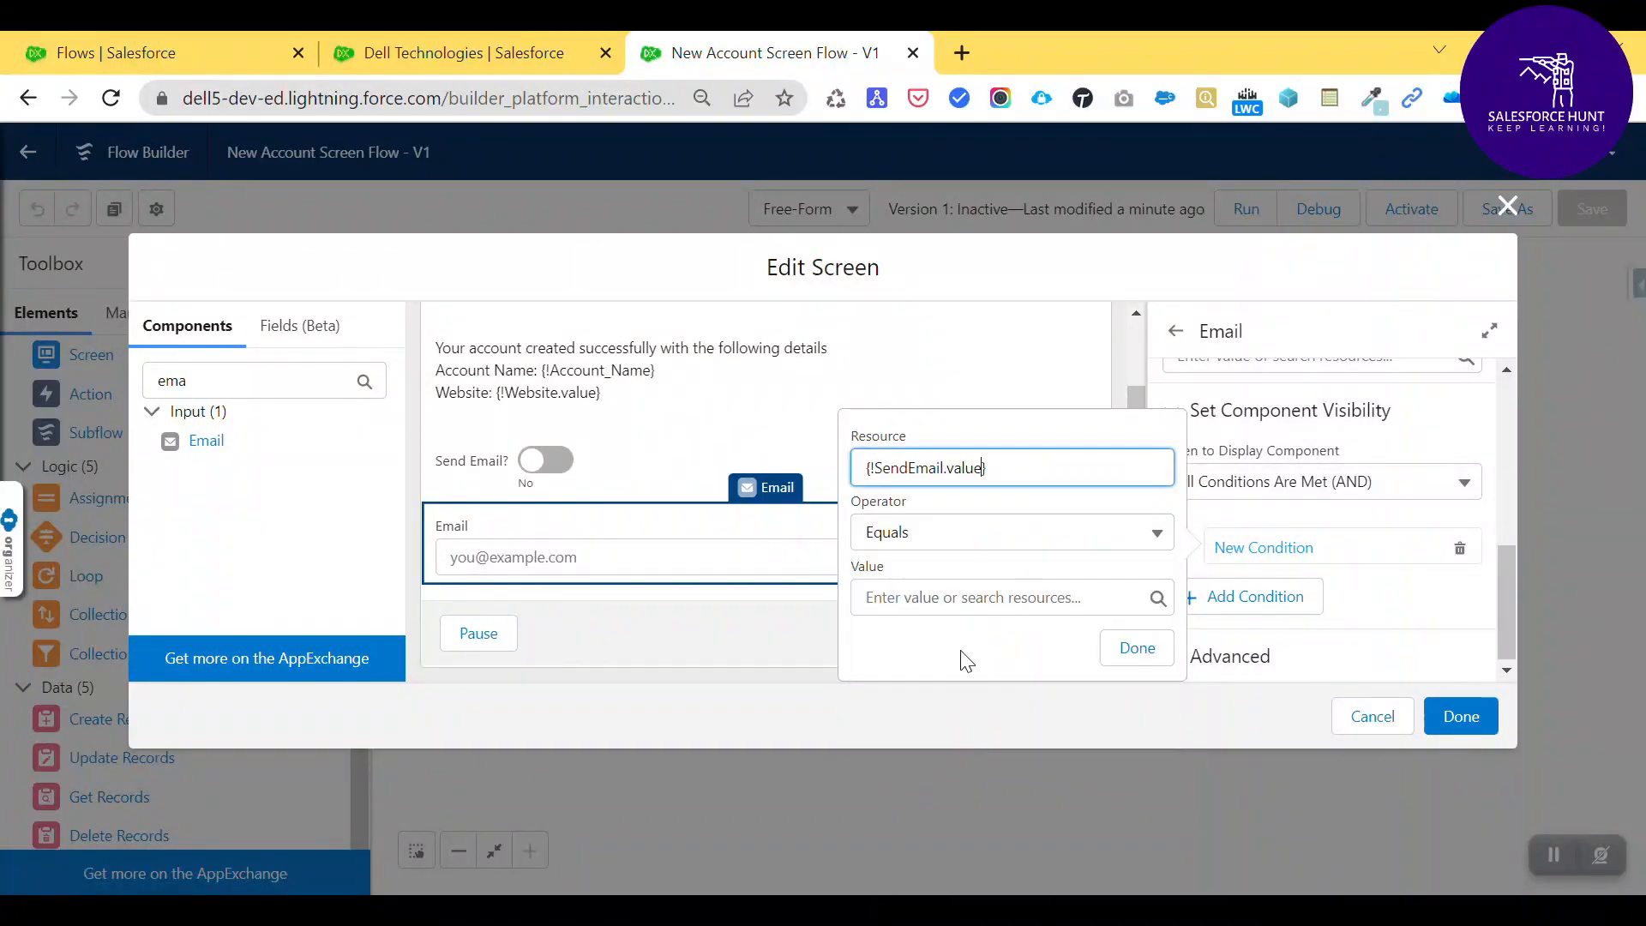
{"action": "left_click", "coordinate": [922, 599]}
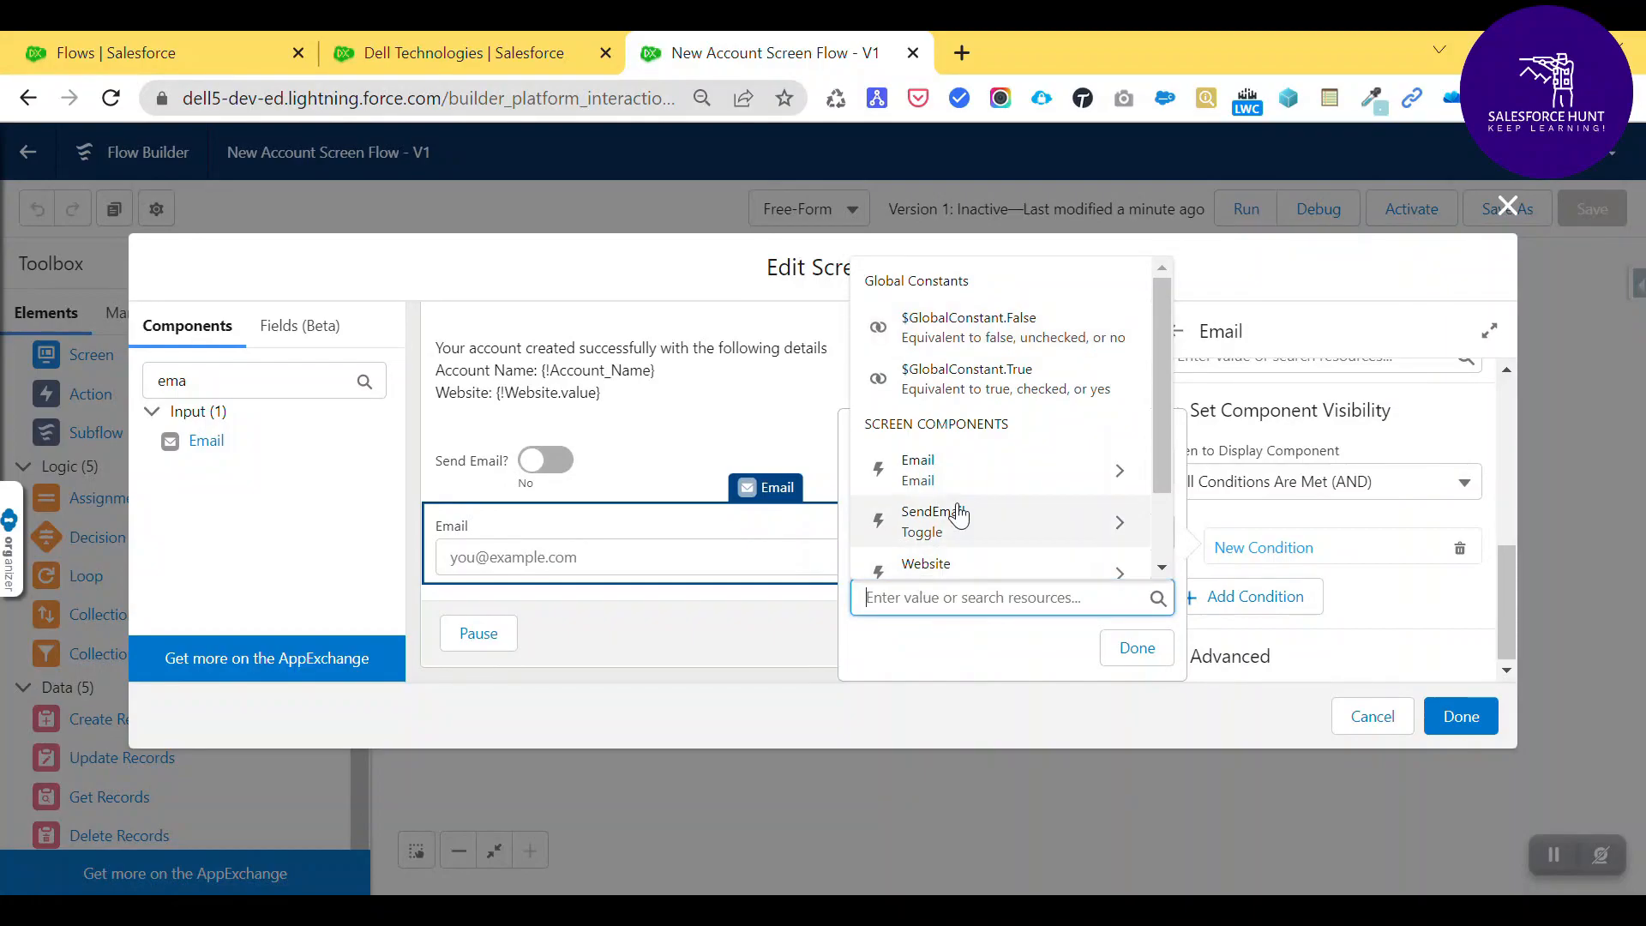
{"action": "type", "text": "yes"}
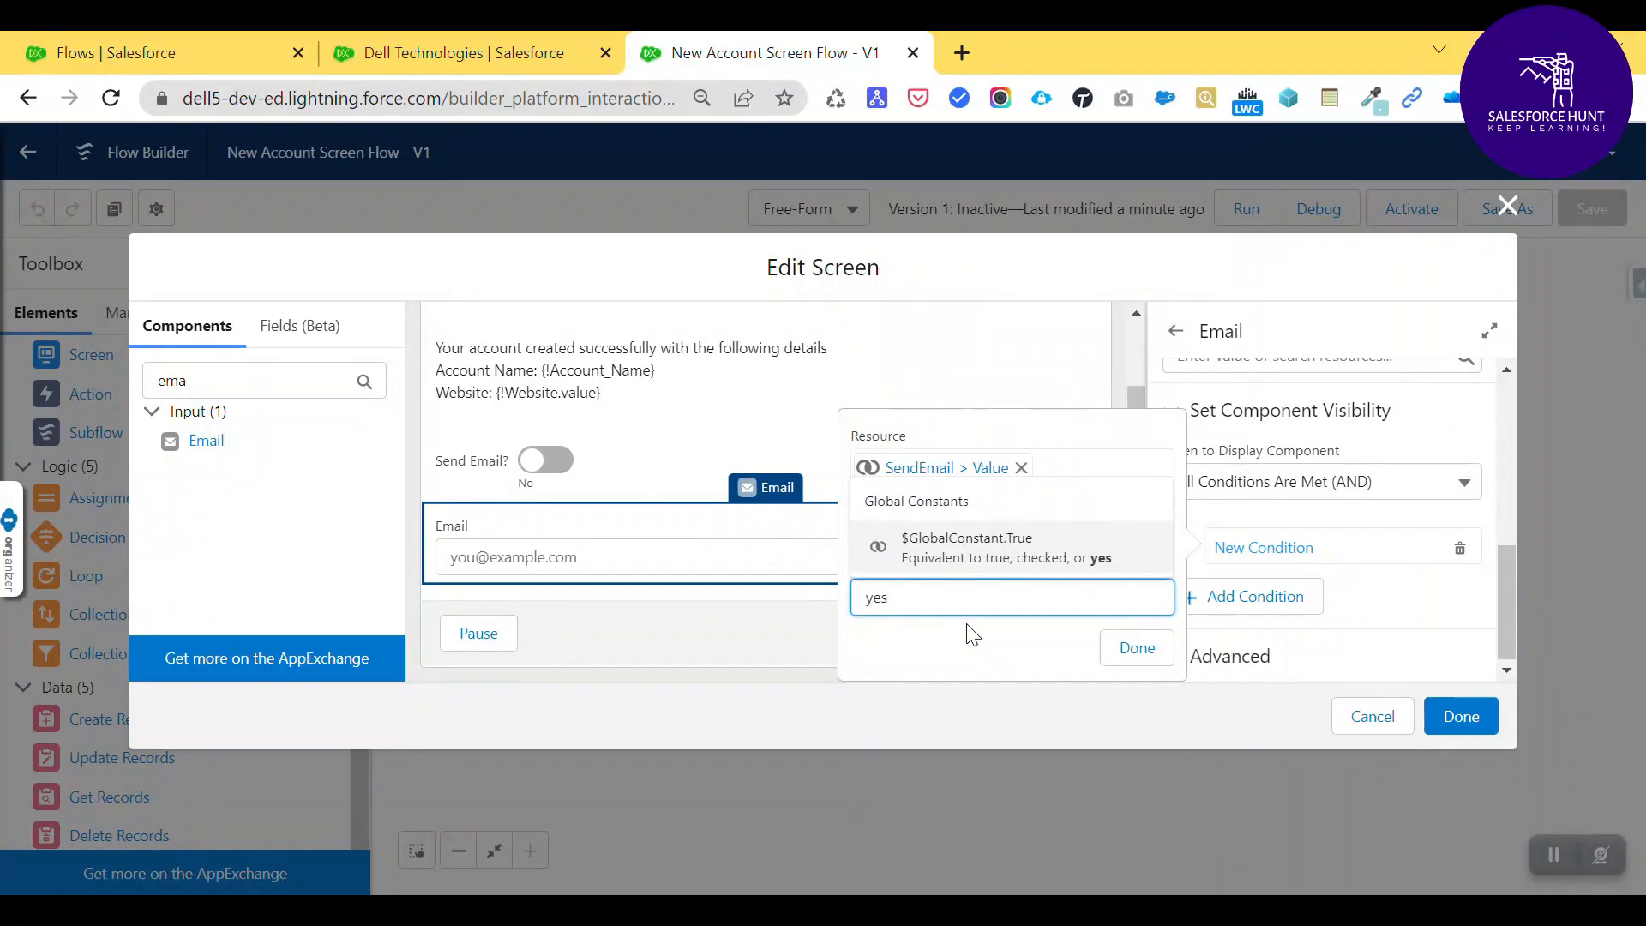
{"action": "left_click", "coordinate": [978, 570]}
{"action": "left_click", "coordinate": [1149, 652]}
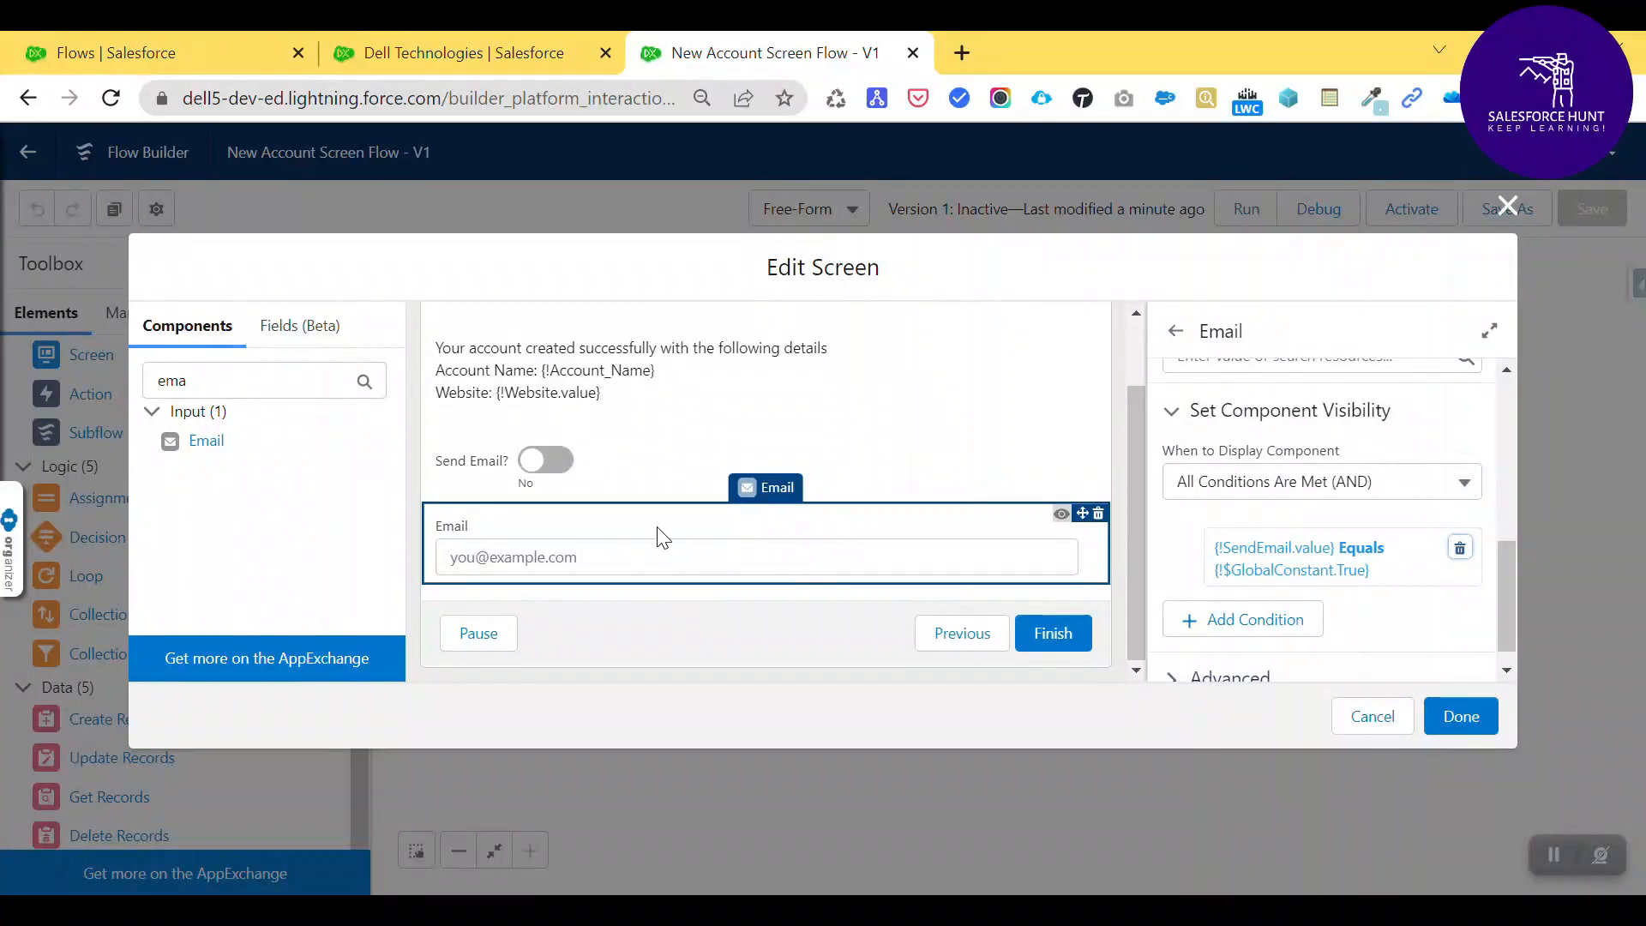
{"action": "left_click", "coordinate": [1468, 720]}
{"action": "left_click", "coordinate": [1590, 208]}
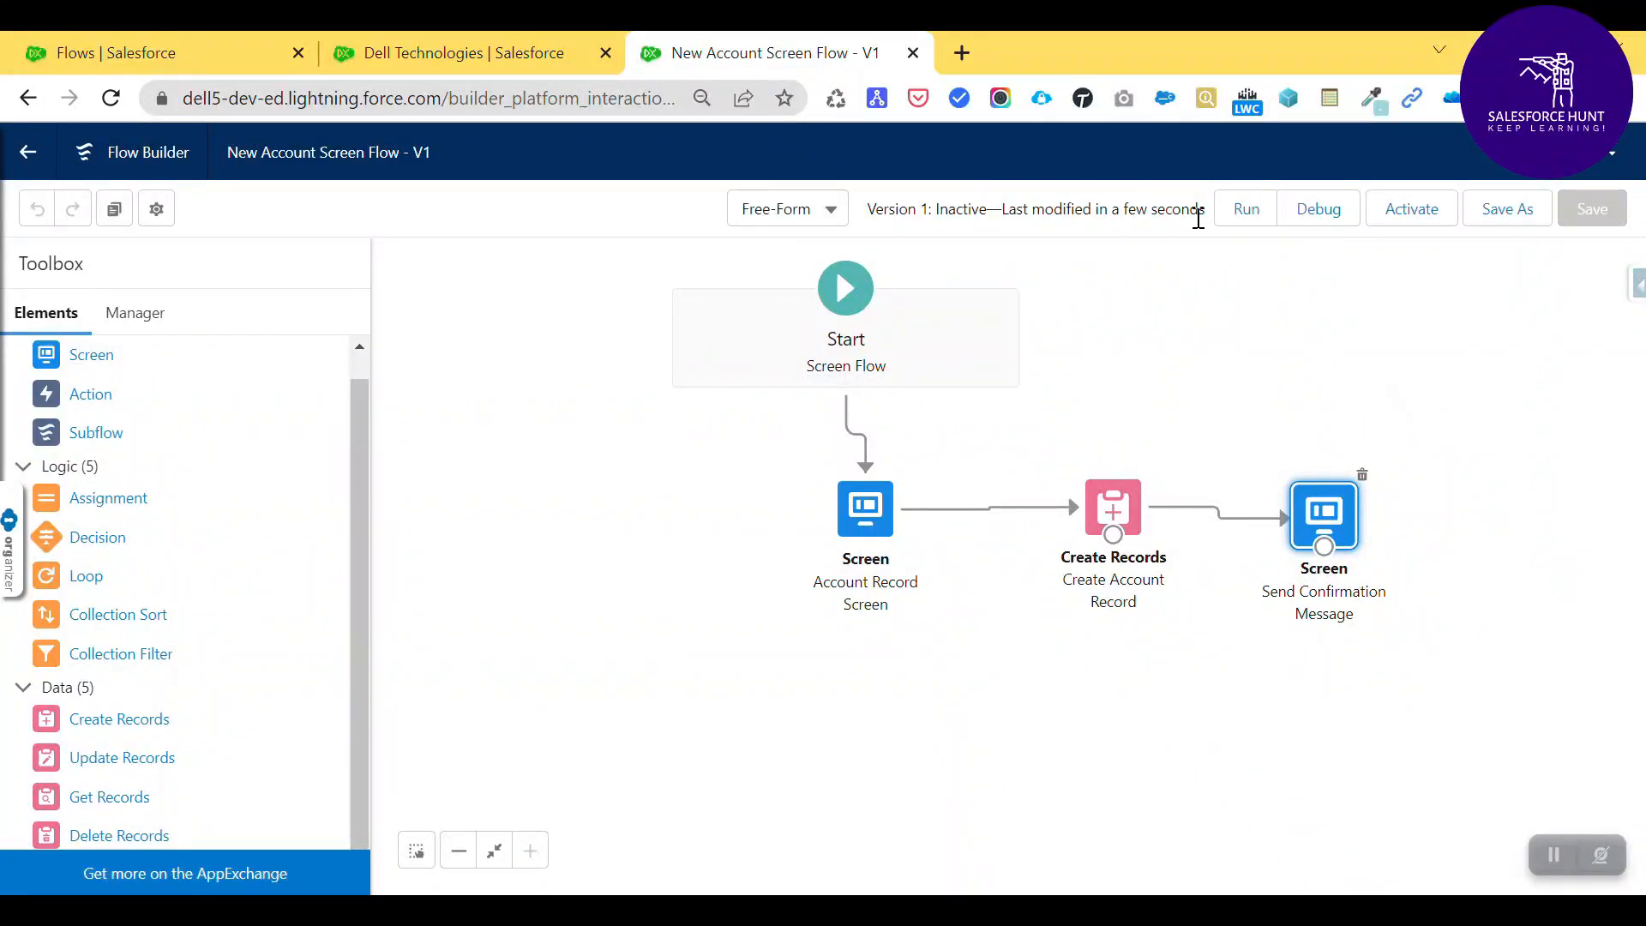
- Run the saved flow in a new test tab
{"action": "left_click", "coordinate": [1248, 209]}
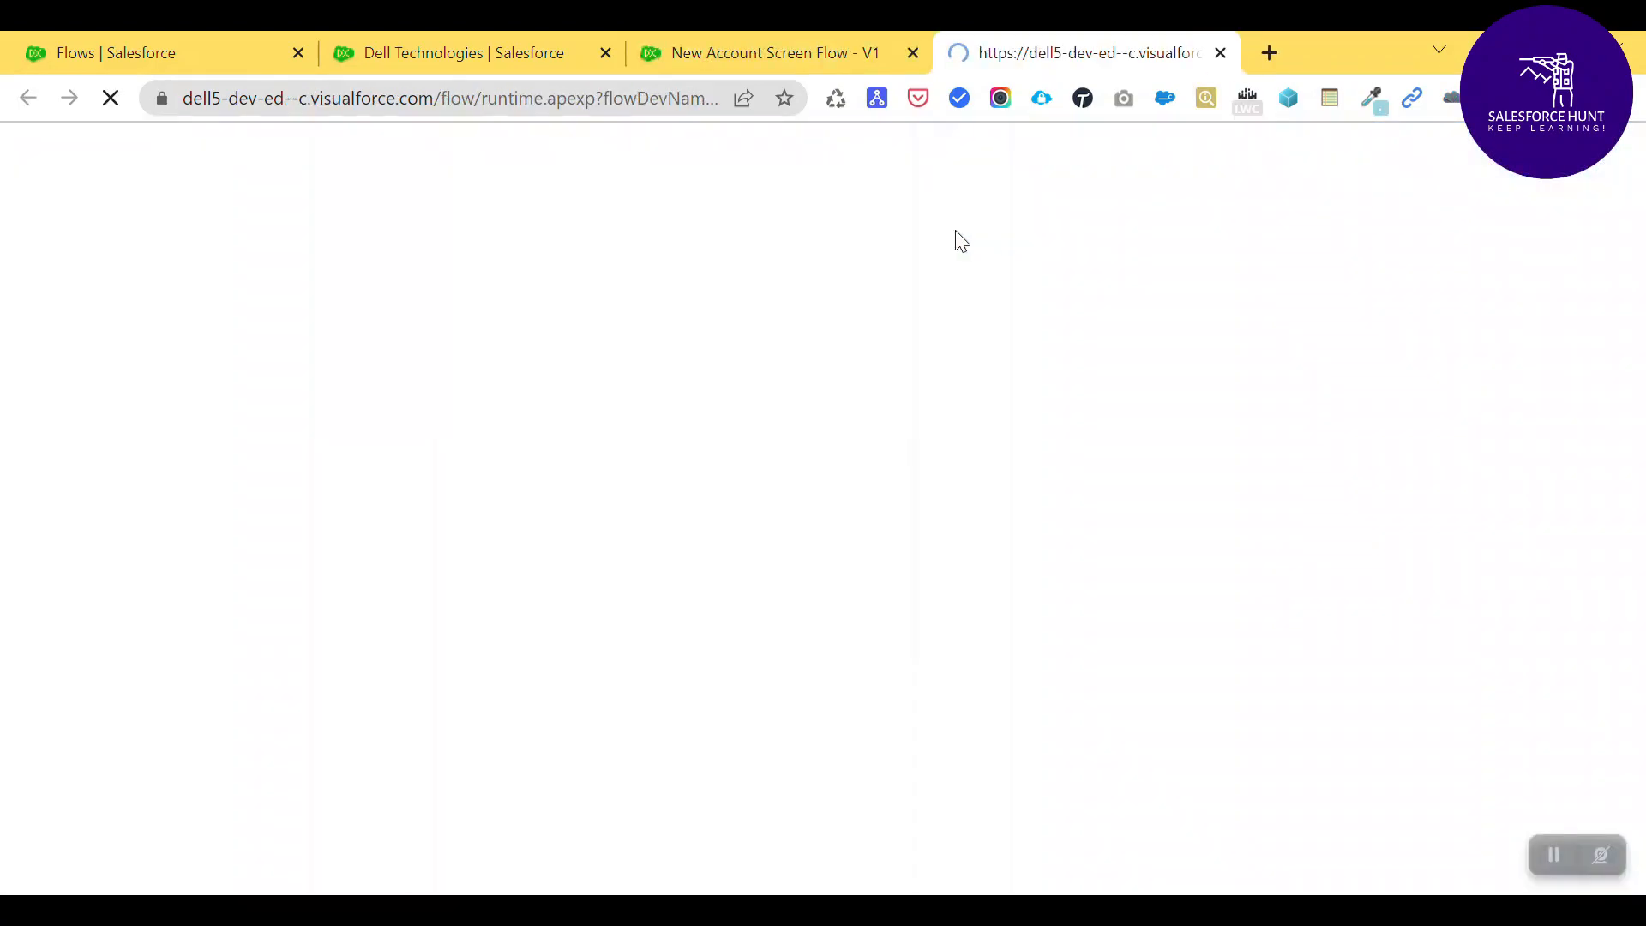
{"action": "left_click", "coordinate": [774, 36]}
{"action": "left_click", "coordinate": [1022, 34]}
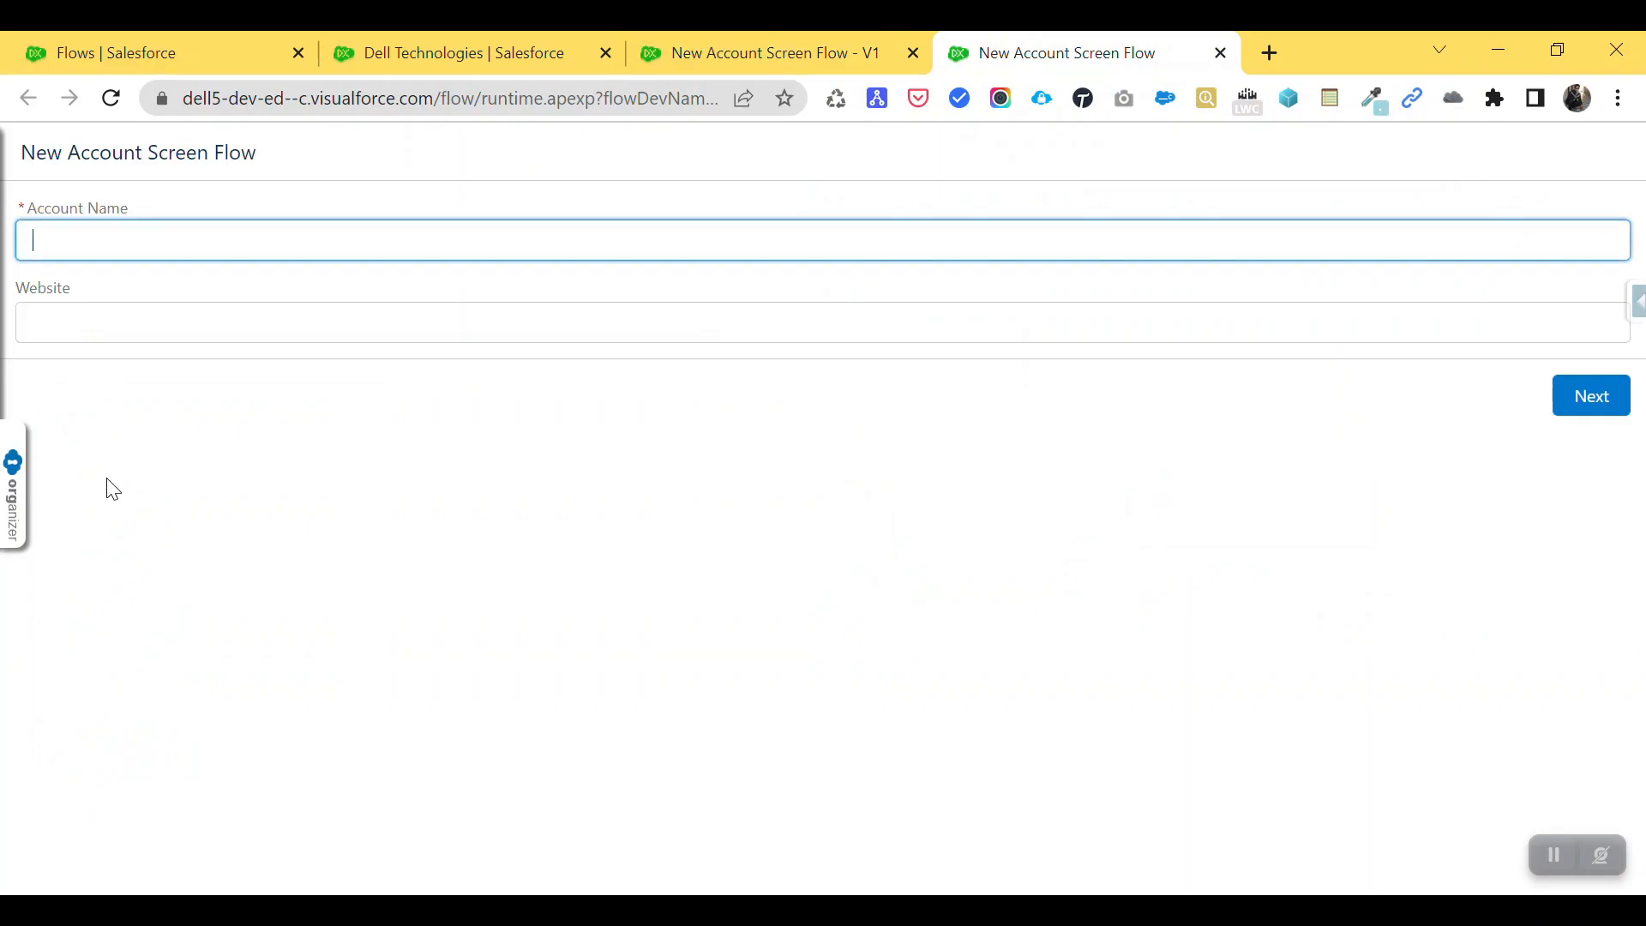
{"action": "type", "text": "ABC"}
{"action": "key", "text": "Tab"}
{"action": "type", "text": "http"}
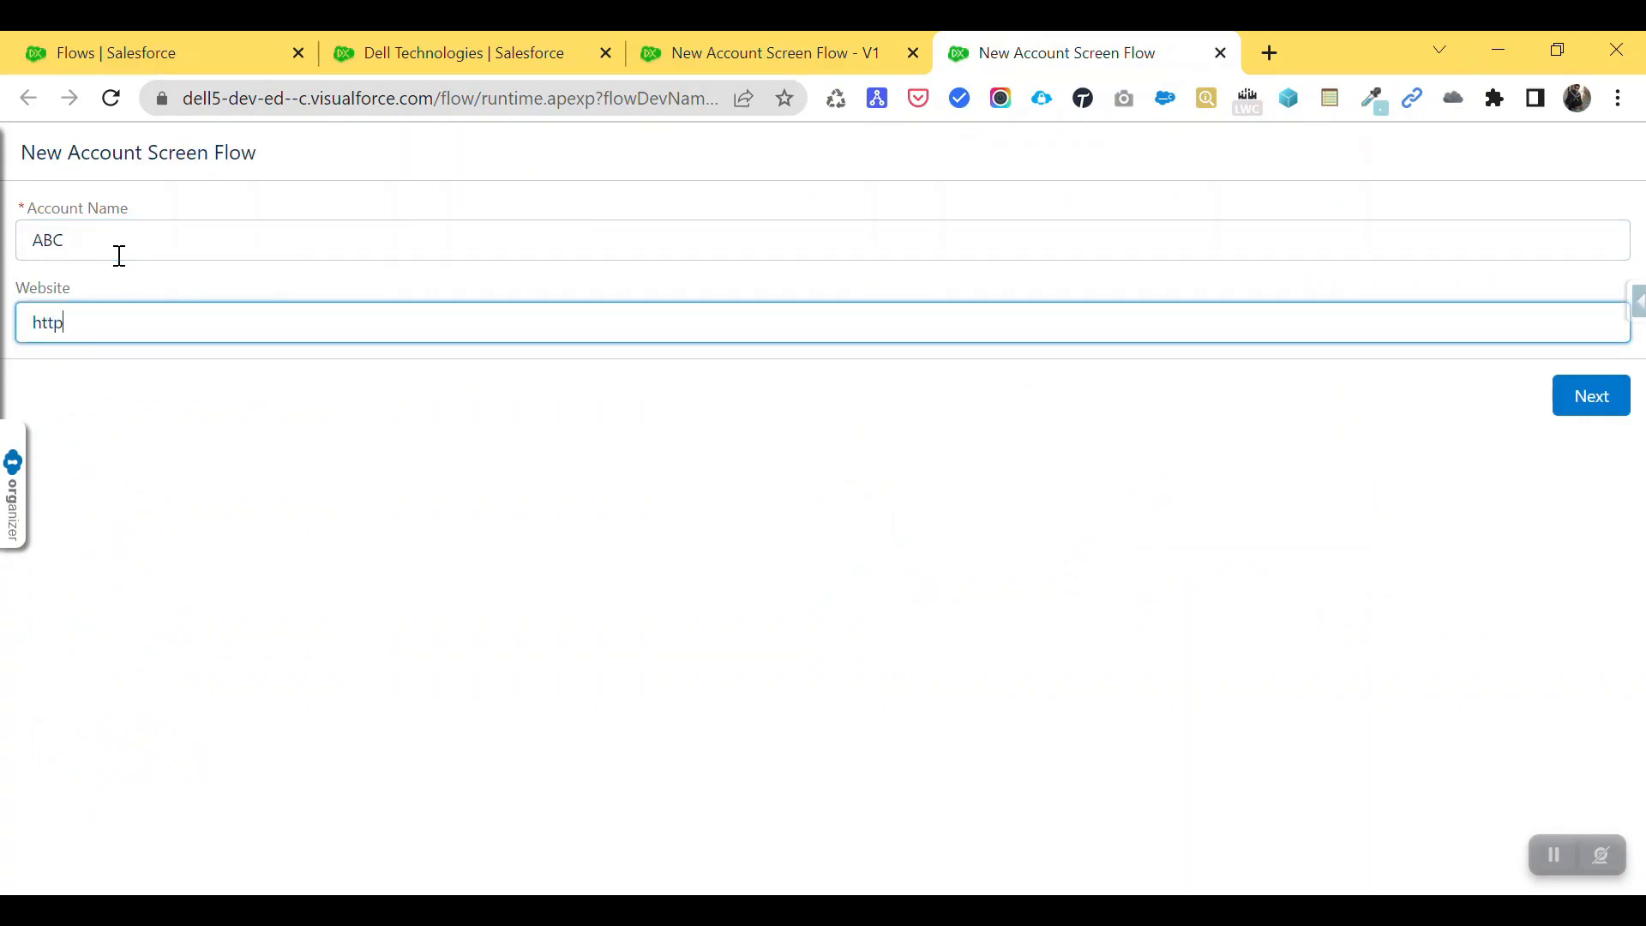
{"action": "type", "text": "s://www.abc.com"}
{"action": "left_click", "coordinate": [1597, 413]}
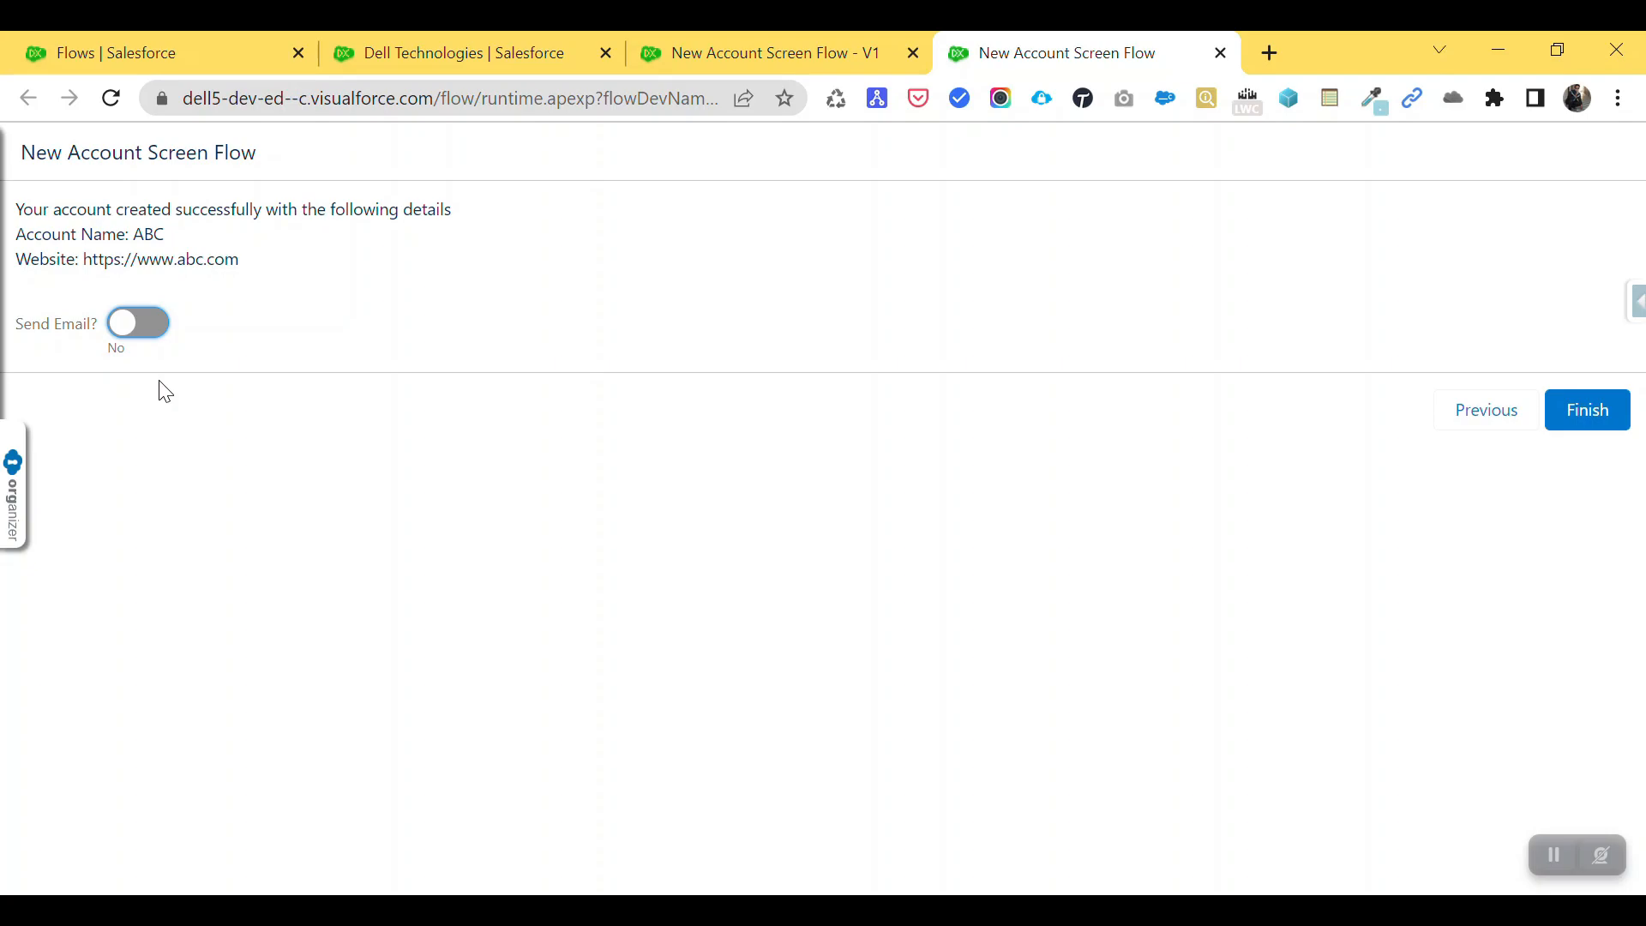
- Toggle Send Email on, off and on to confirm the Email field appears only when on, then close the run
{"action": "left_click", "coordinate": [148, 331]}
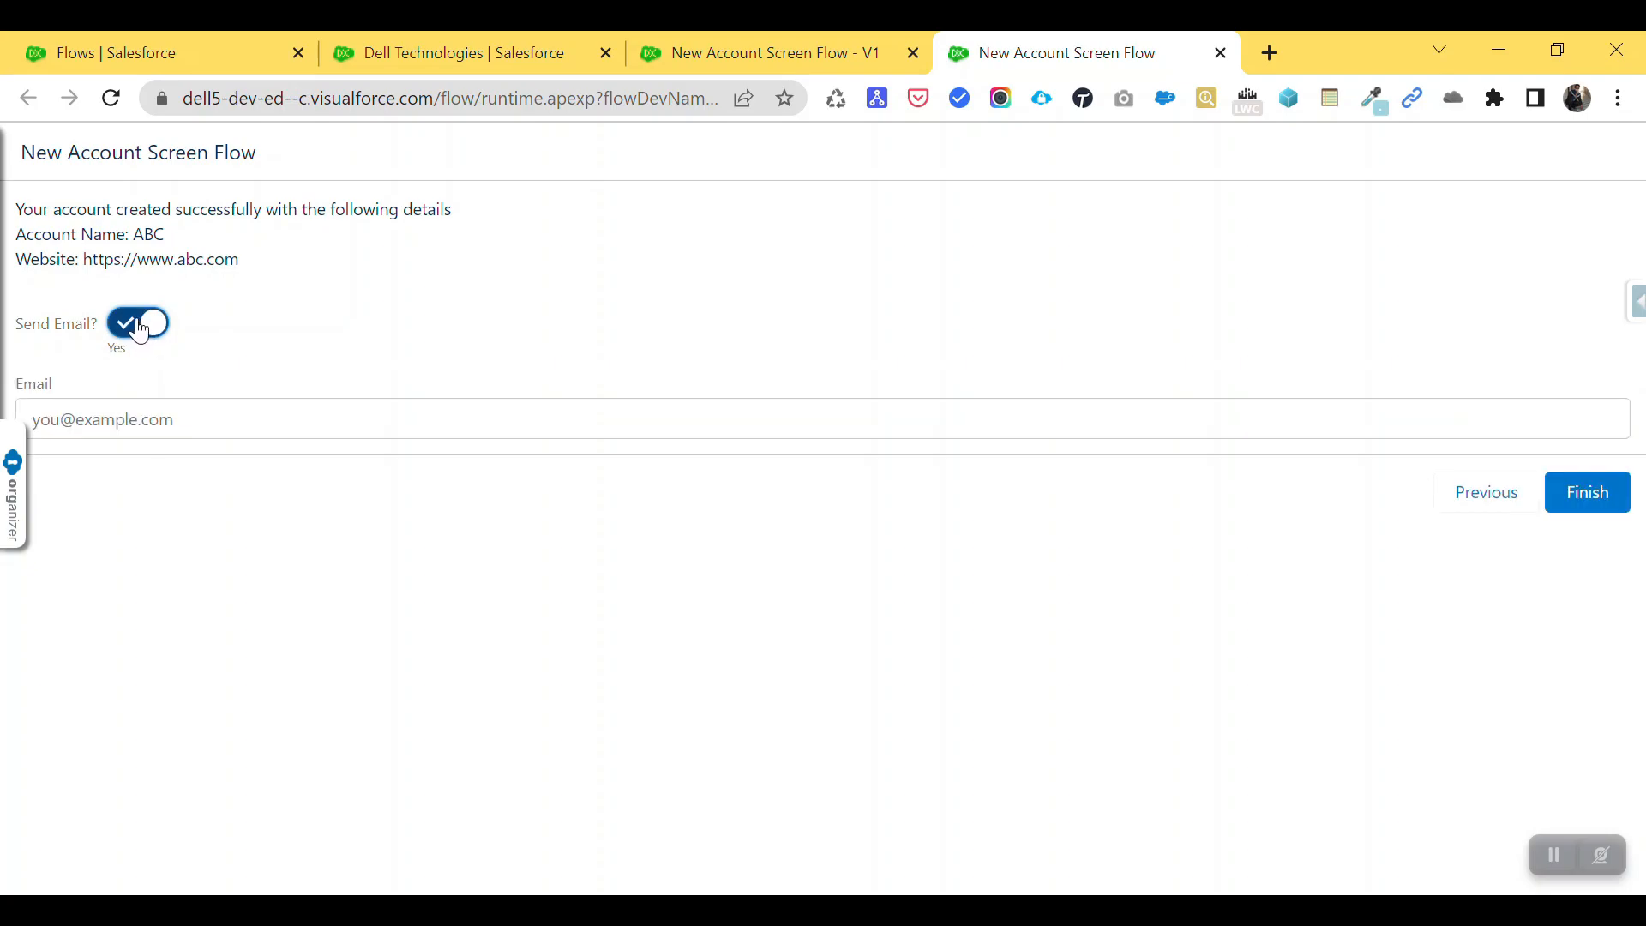
{"action": "left_click", "coordinate": [89, 424]}
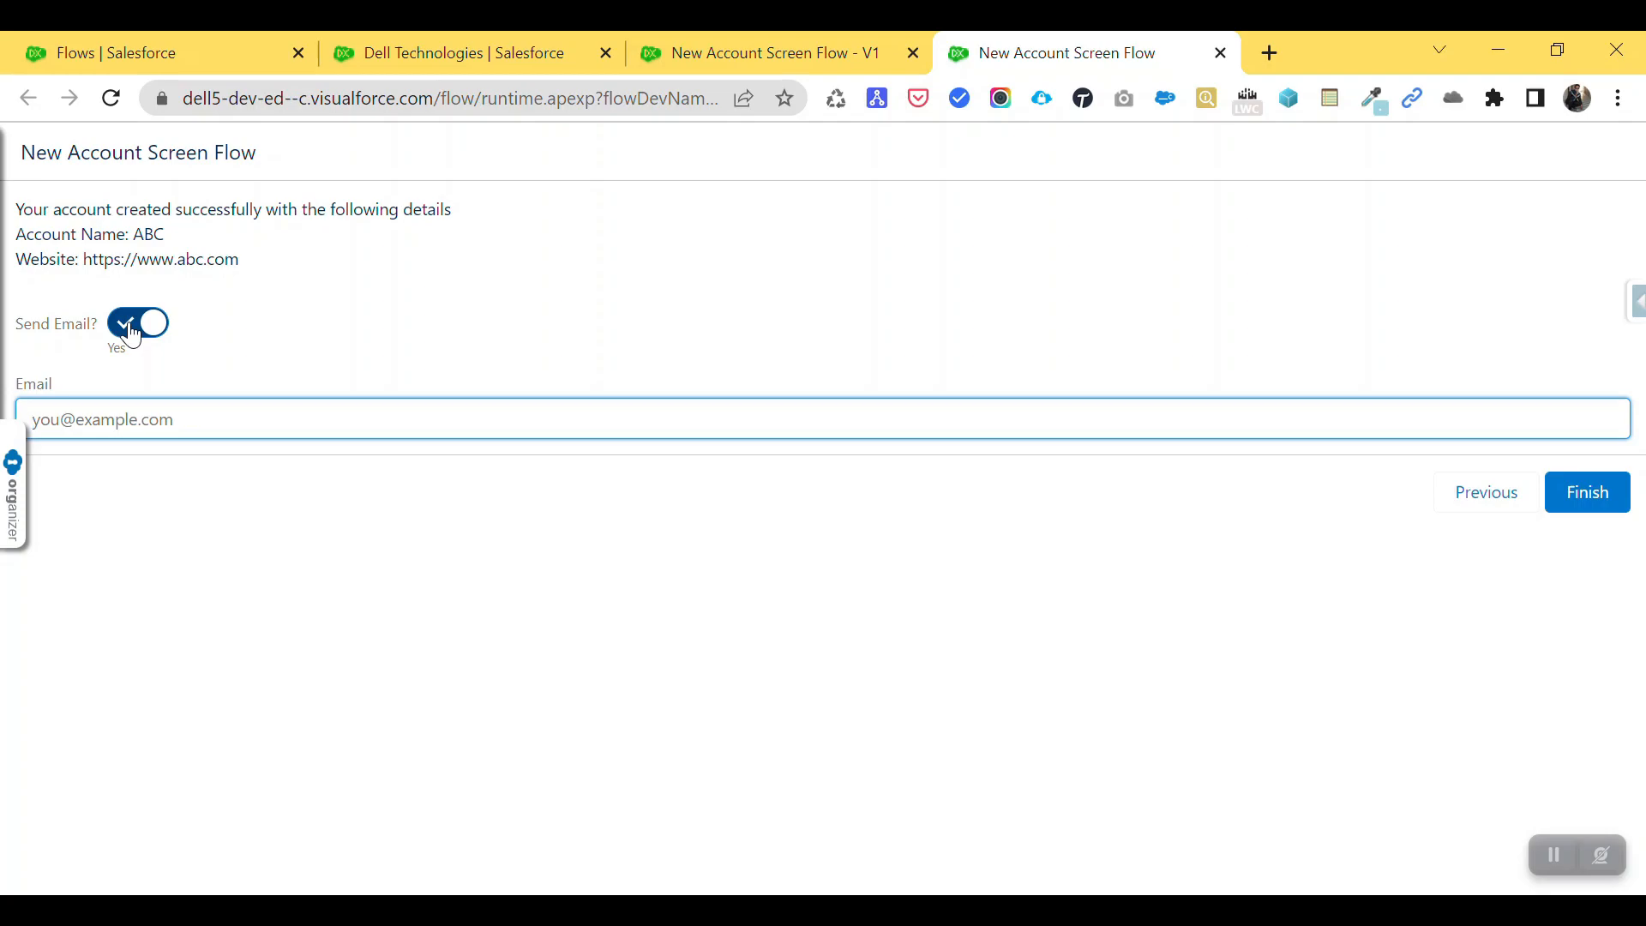
{"action": "left_click", "coordinate": [129, 328]}
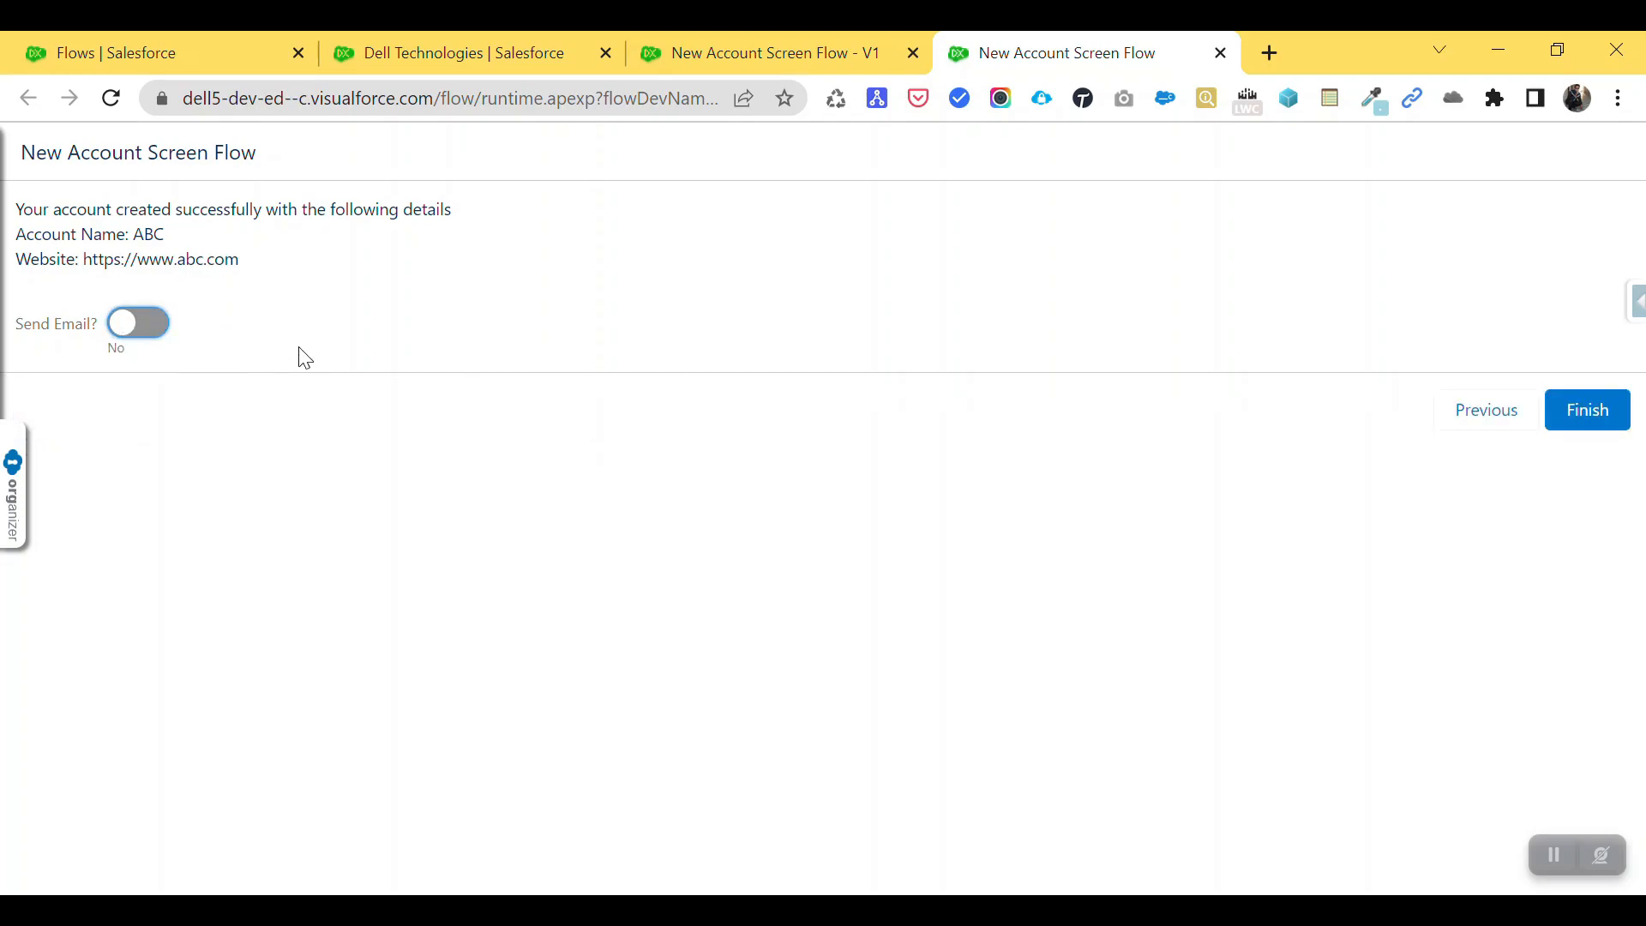
{"action": "left_click", "coordinate": [164, 330]}
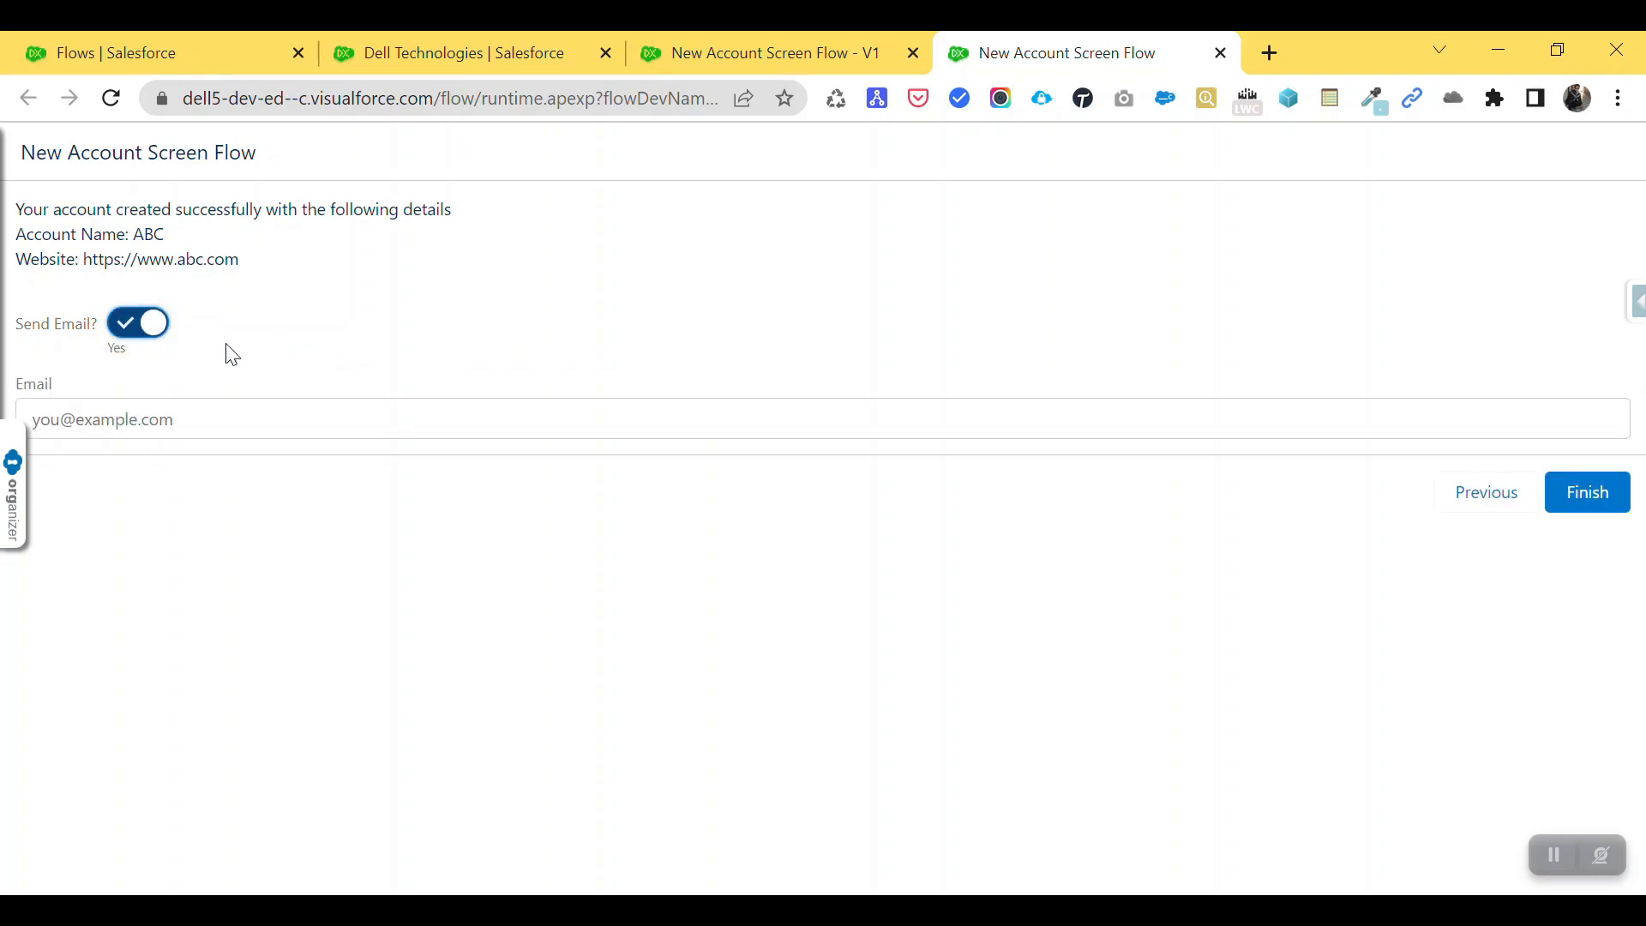
{"action": "left_click", "coordinate": [170, 412]}
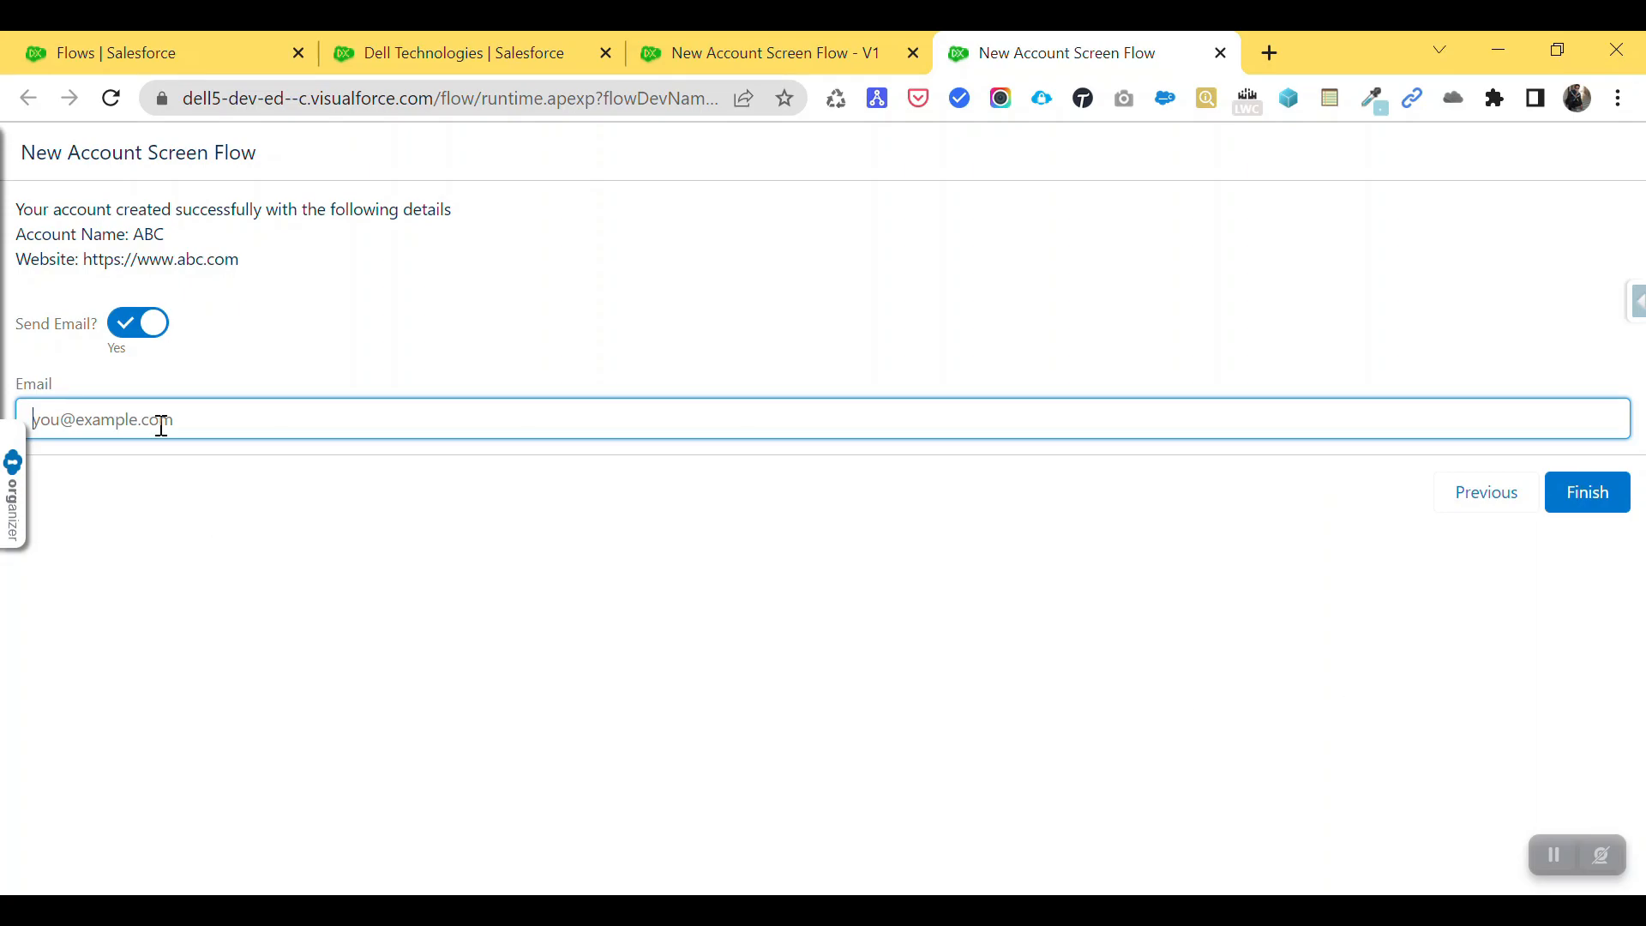
{"action": "left_click", "coordinate": [352, 353]}
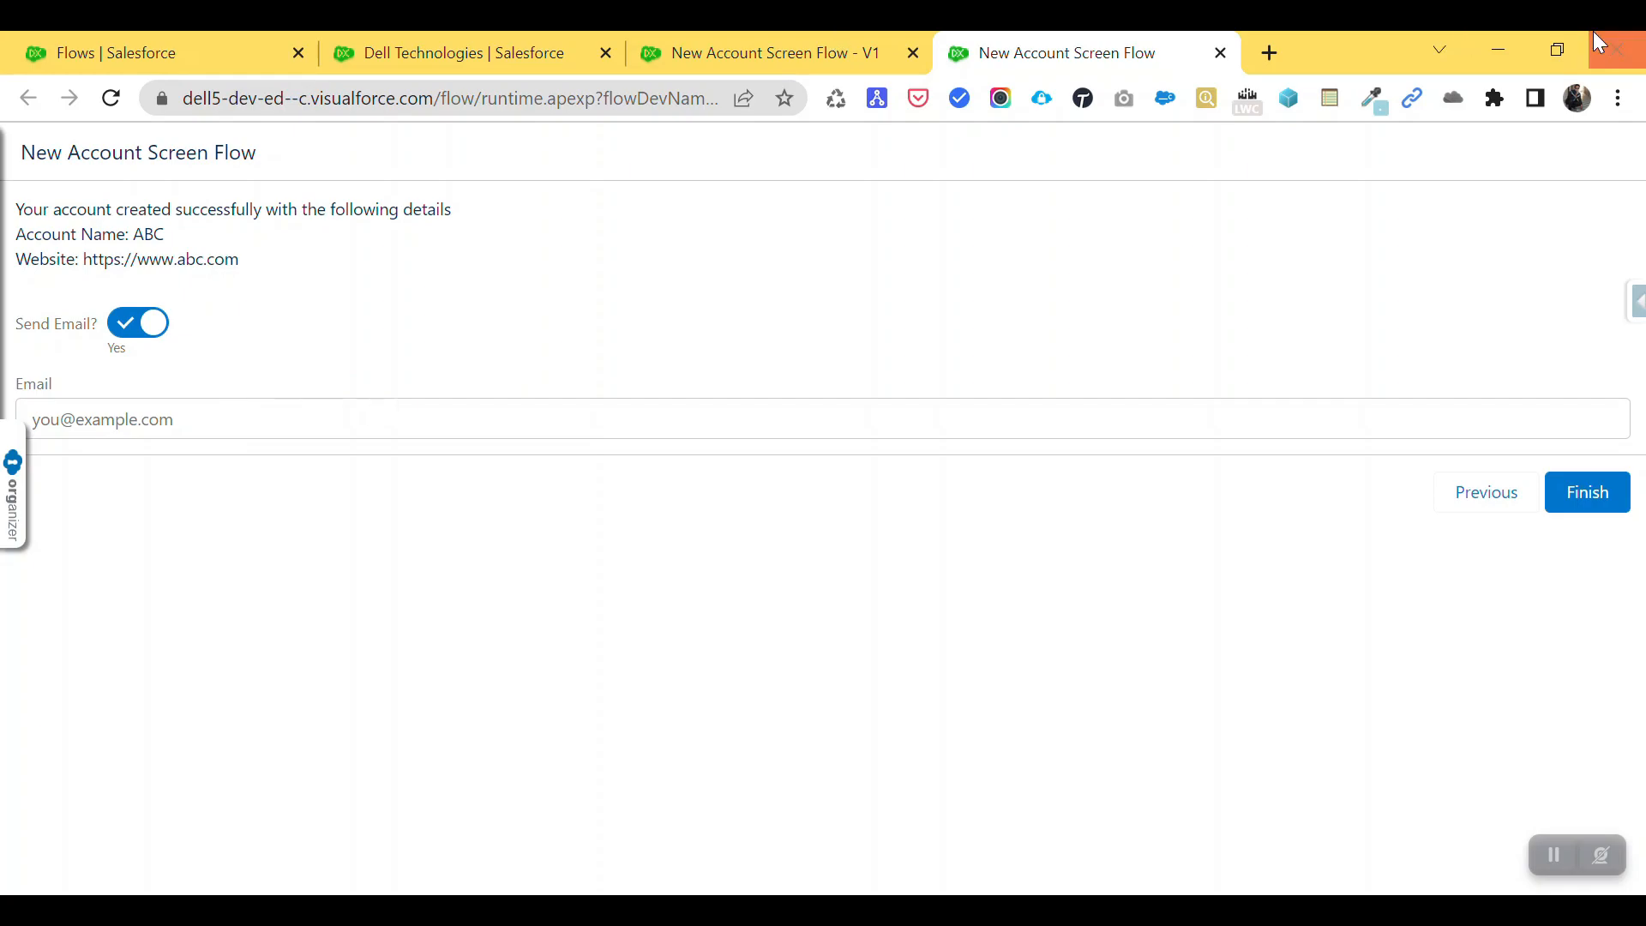
{"action": "middle_click", "coordinate": [1063, 49]}
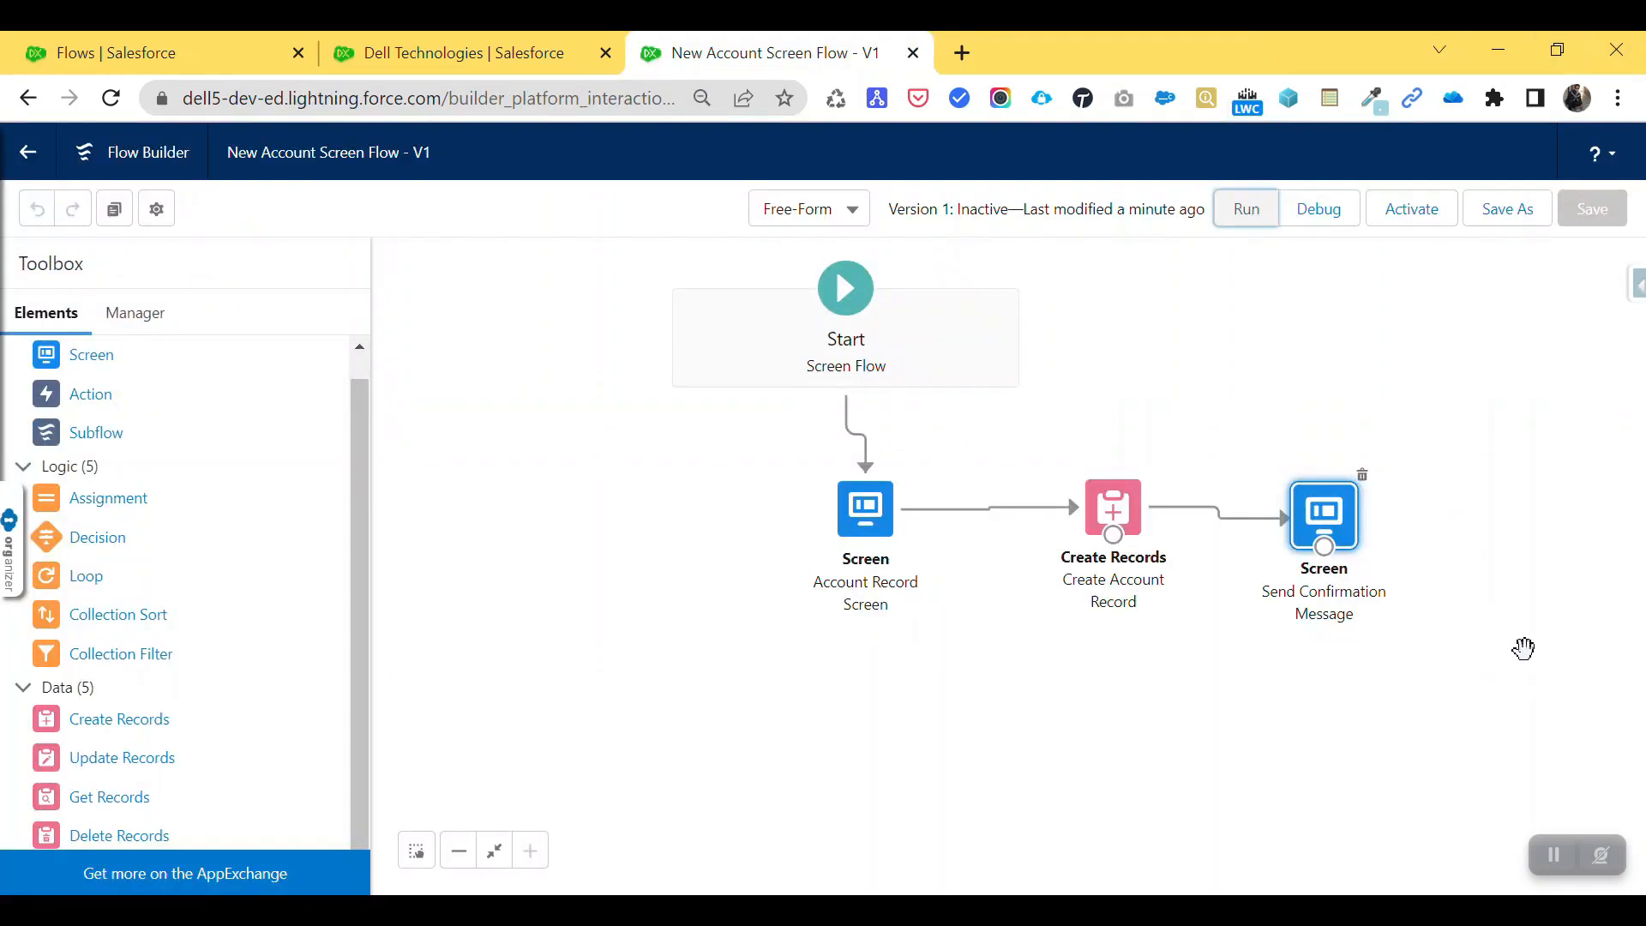
- Nudge the Send Confirmation Message screen into place and drop a Decision element after it
{"action": "left_click_drag", "start_coordinate": [1305, 506], "coordinate": [1300, 495]}
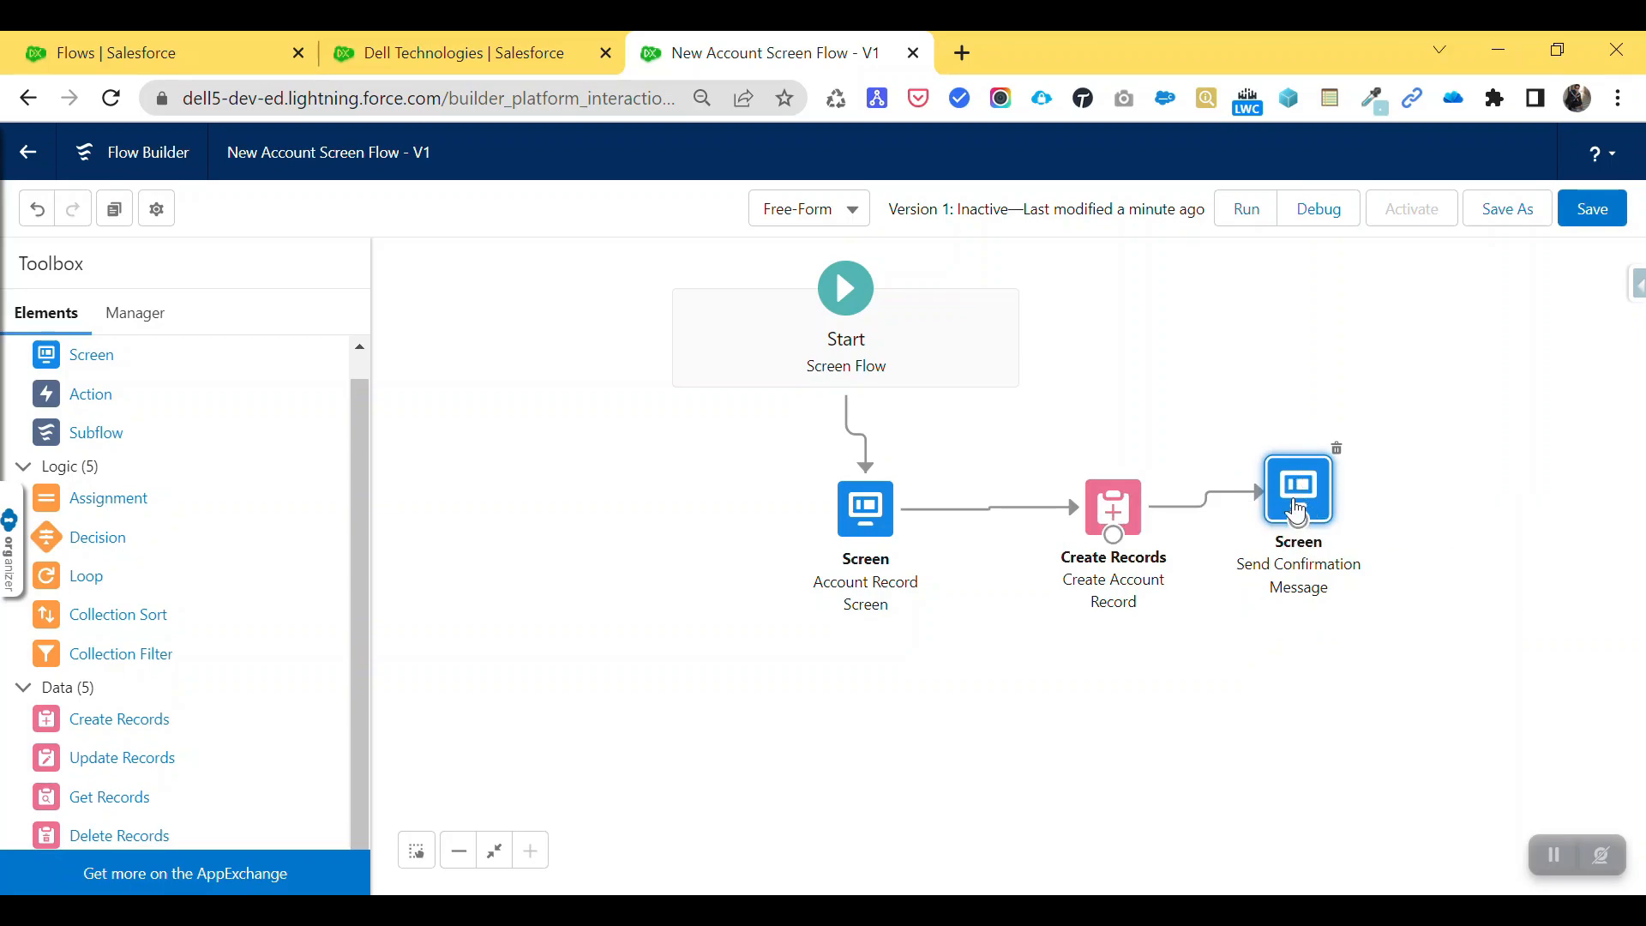
{"action": "double_click", "coordinate": [1305, 508]}
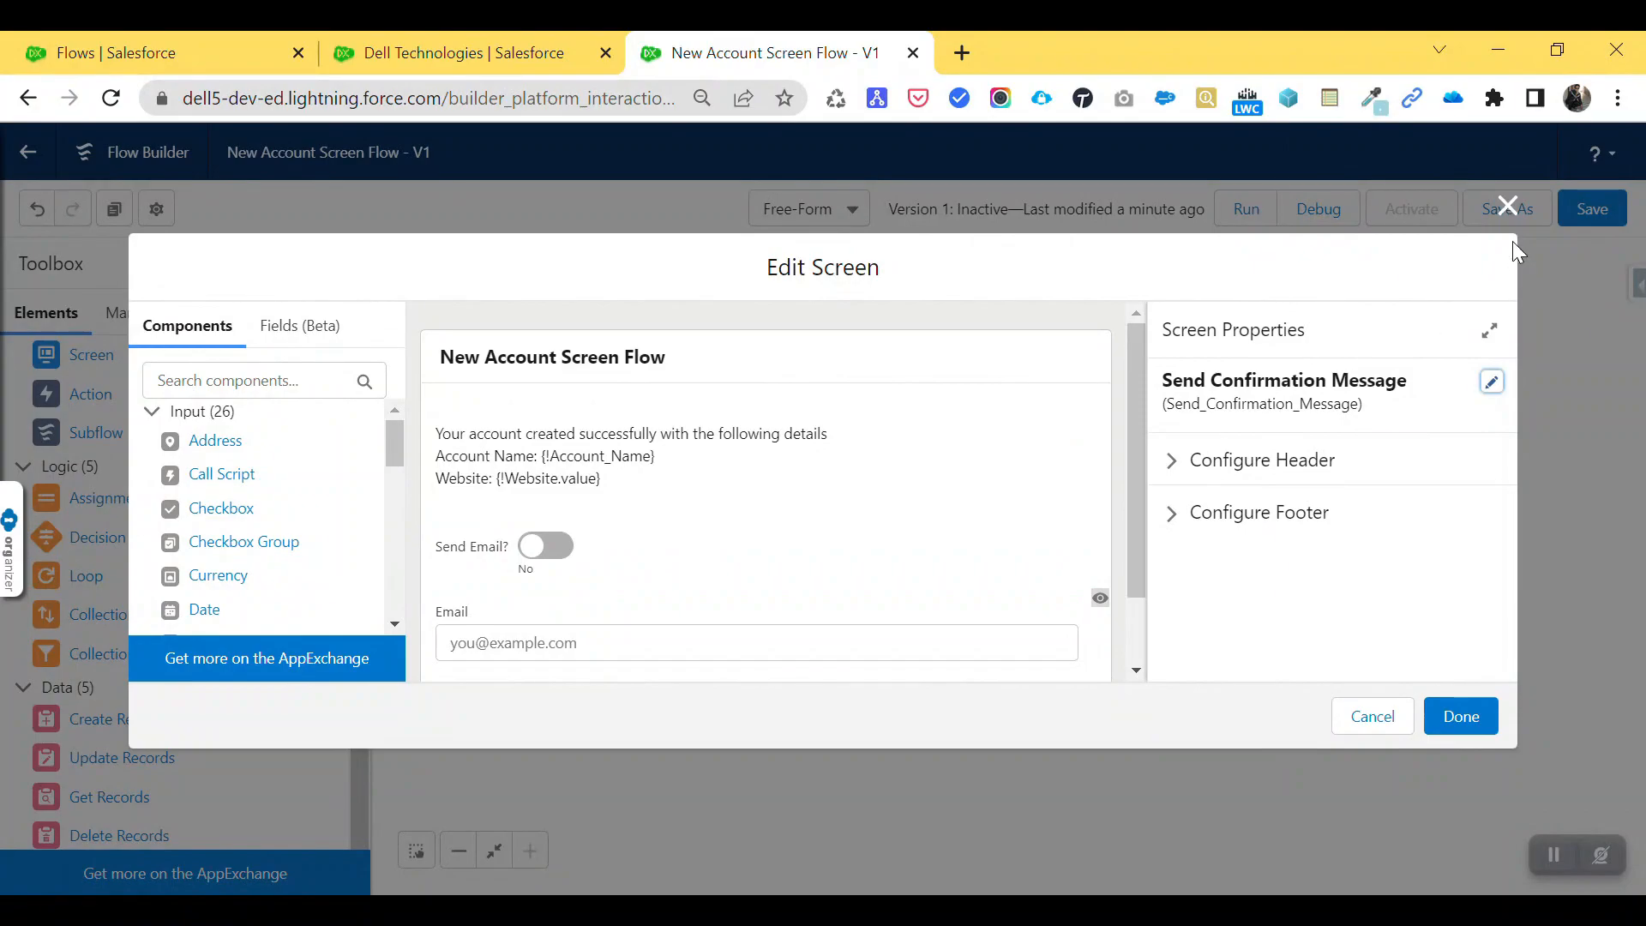
{"action": "left_click", "coordinate": [1506, 206]}
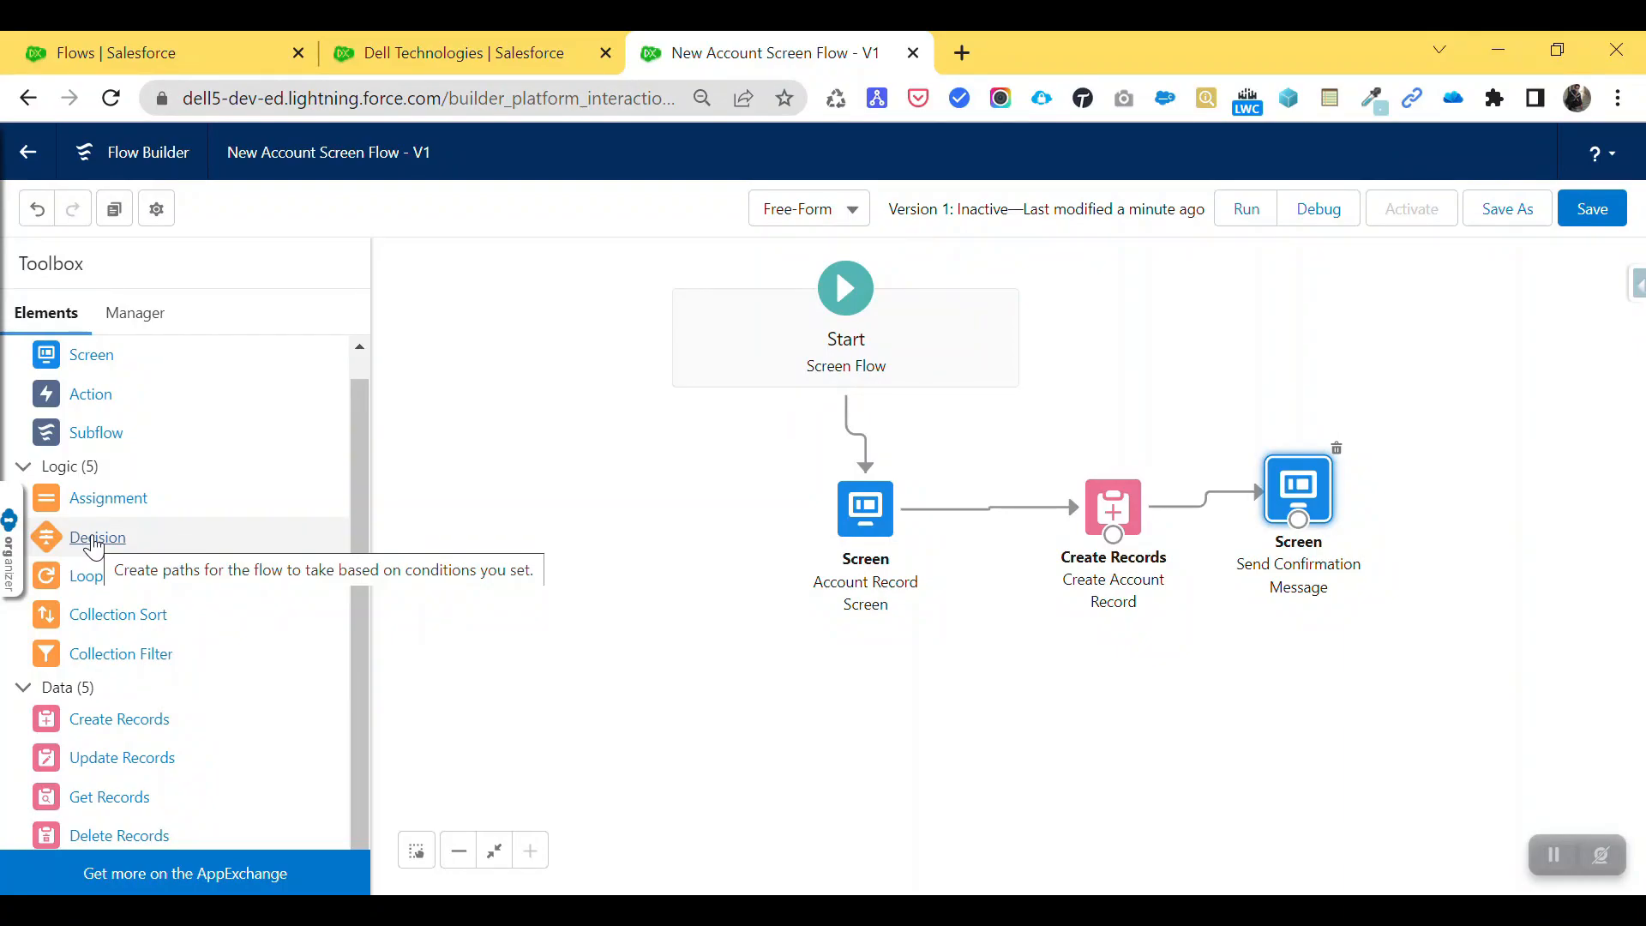
{"action": "left_click_drag", "start_coordinate": [94, 547], "coordinate": [1401, 492]}
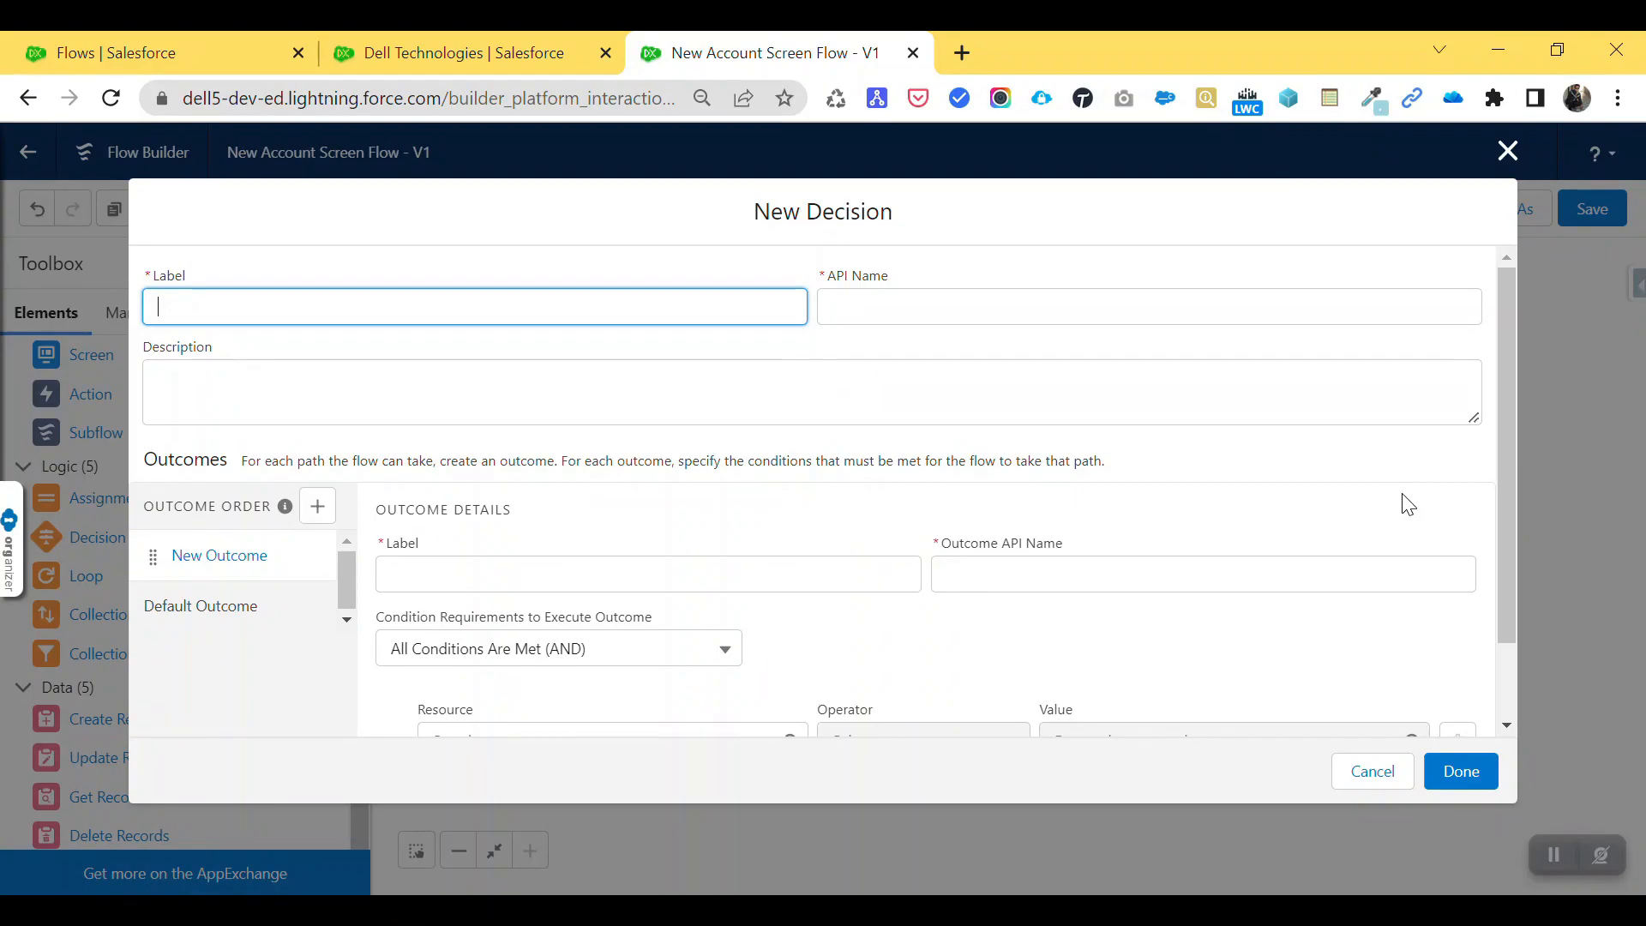
- Label the decision 'Email Send based on Condition' and accept its auto-filled API name
{"action": "type", "text": "mail Send based on Con"}
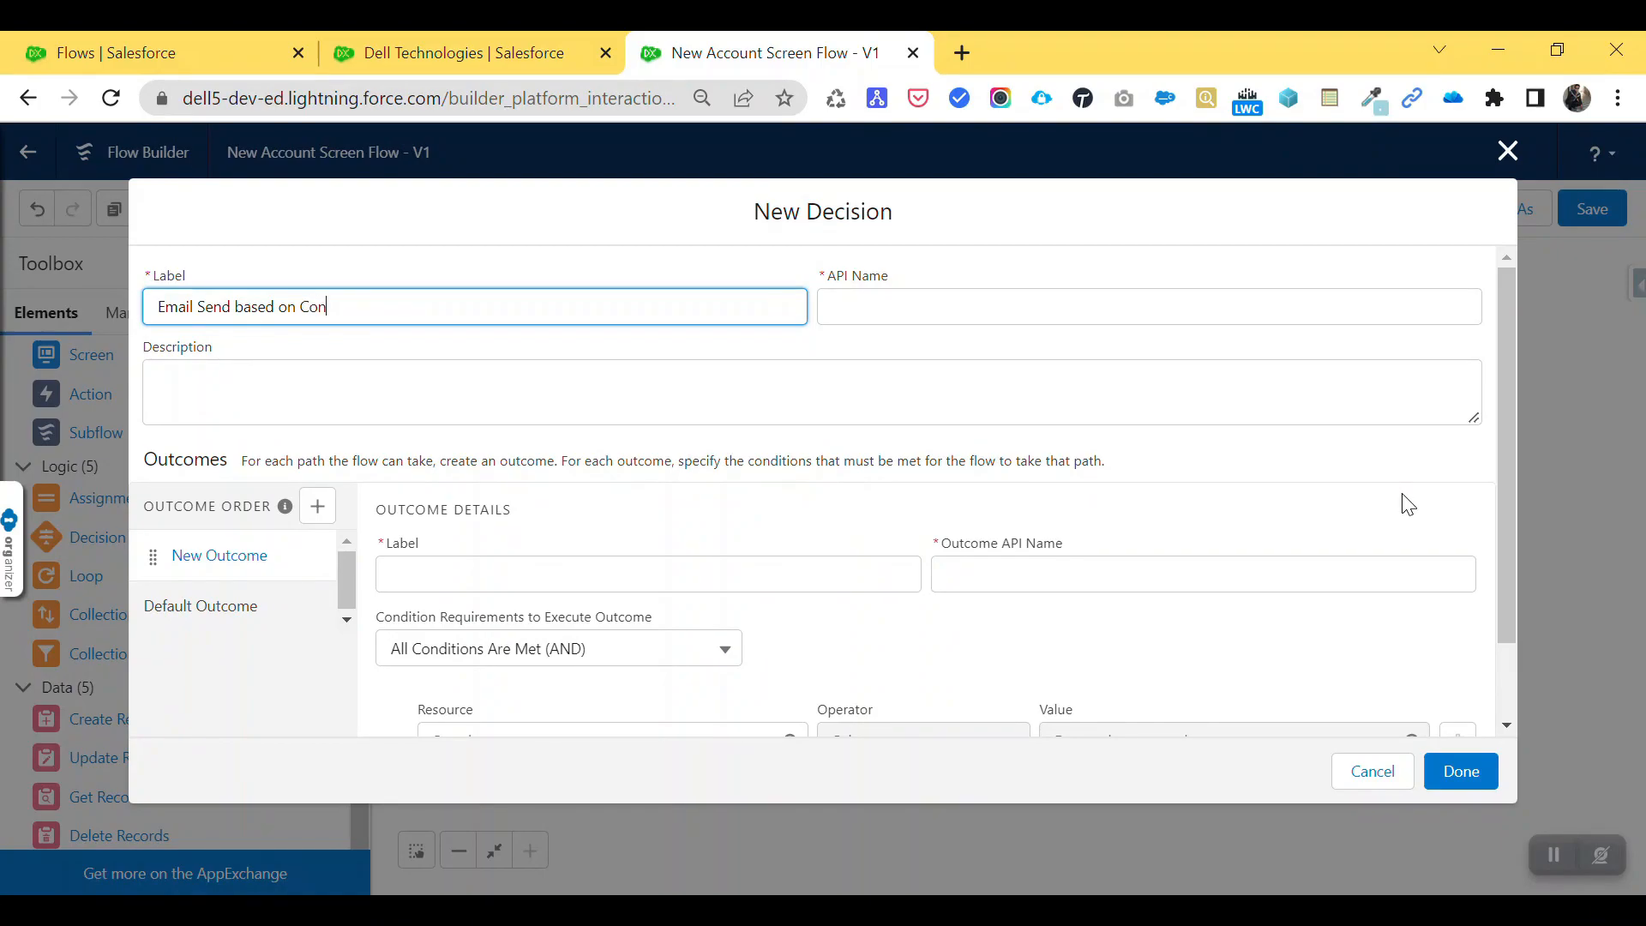
{"action": "type", "text": "dition"}
{"action": "key", "text": "Tab"}
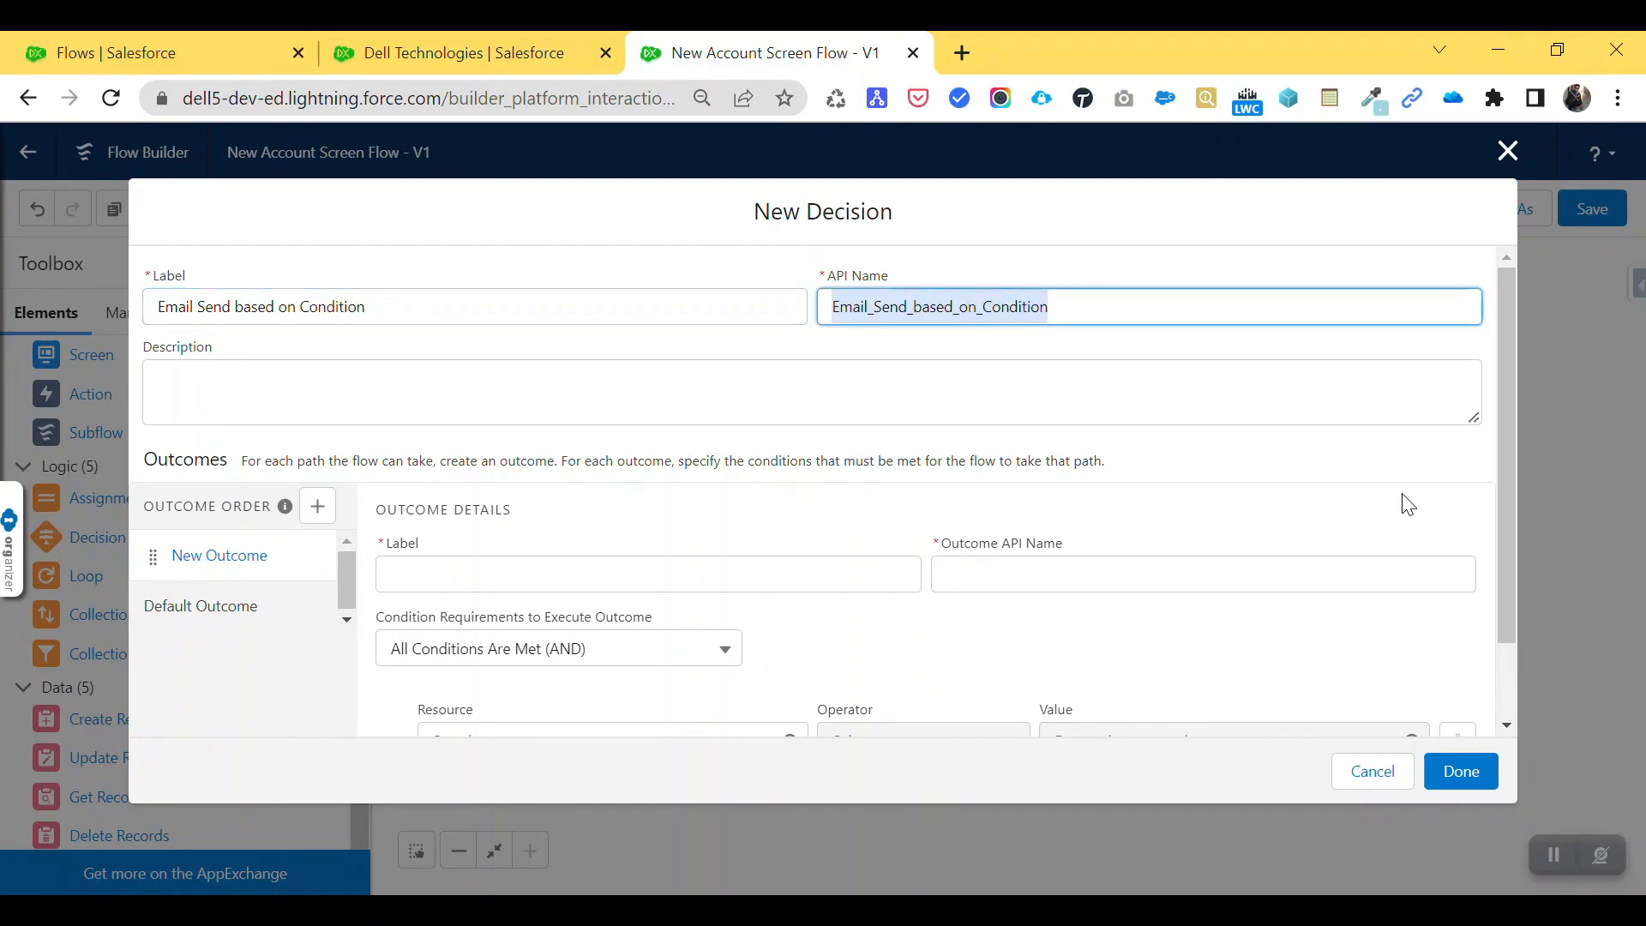
{"action": "left_click", "coordinate": [275, 566]}
- Name the first outcome Yes and rename the default outcome to No
{"action": "left_click", "coordinate": [447, 575]}
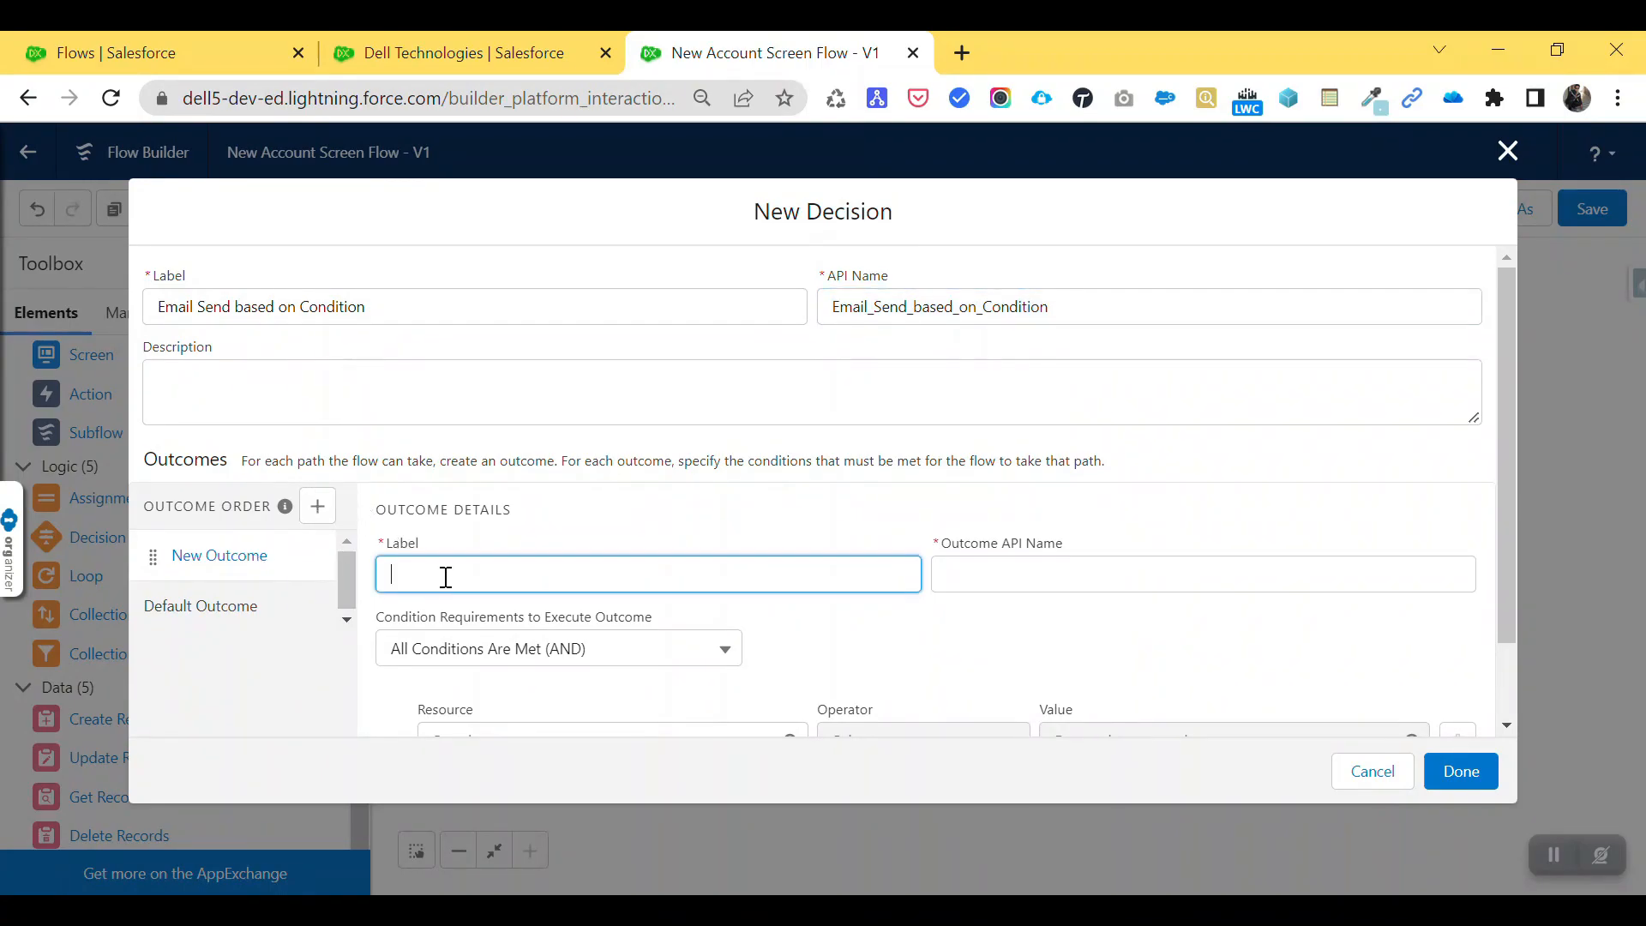
{"action": "type", "text": "Yes"}
{"action": "key", "text": "Tab"}
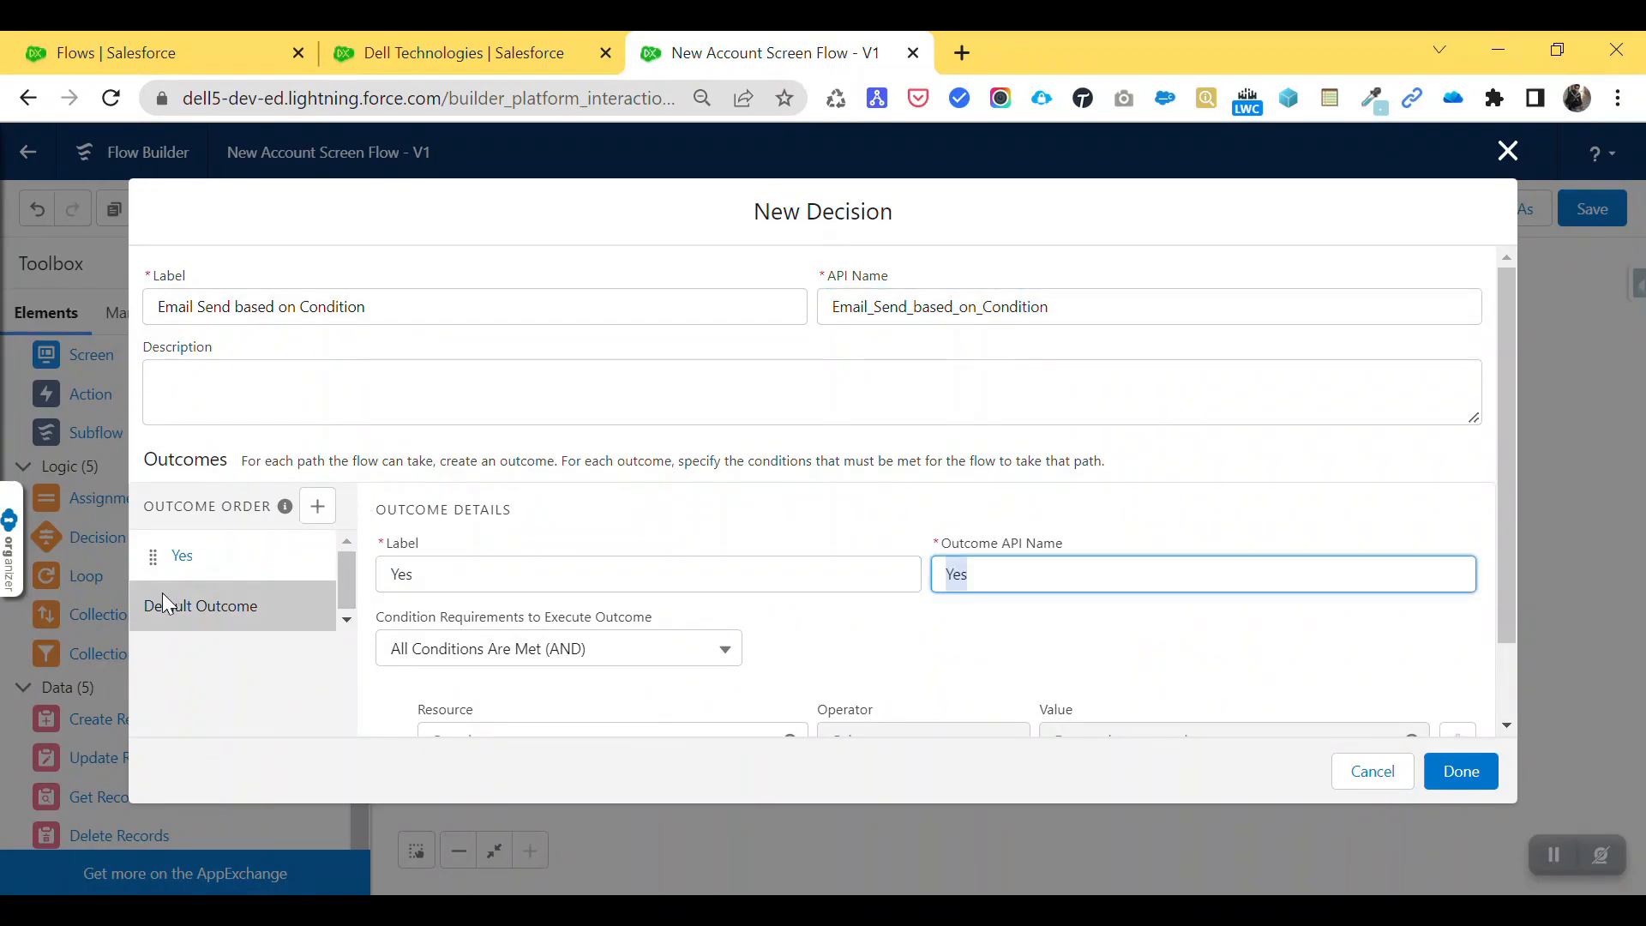
{"action": "left_click", "coordinate": [218, 619]}
{"action": "left_click", "coordinate": [551, 575]}
{"action": "key", "text": "ctrl+a"}
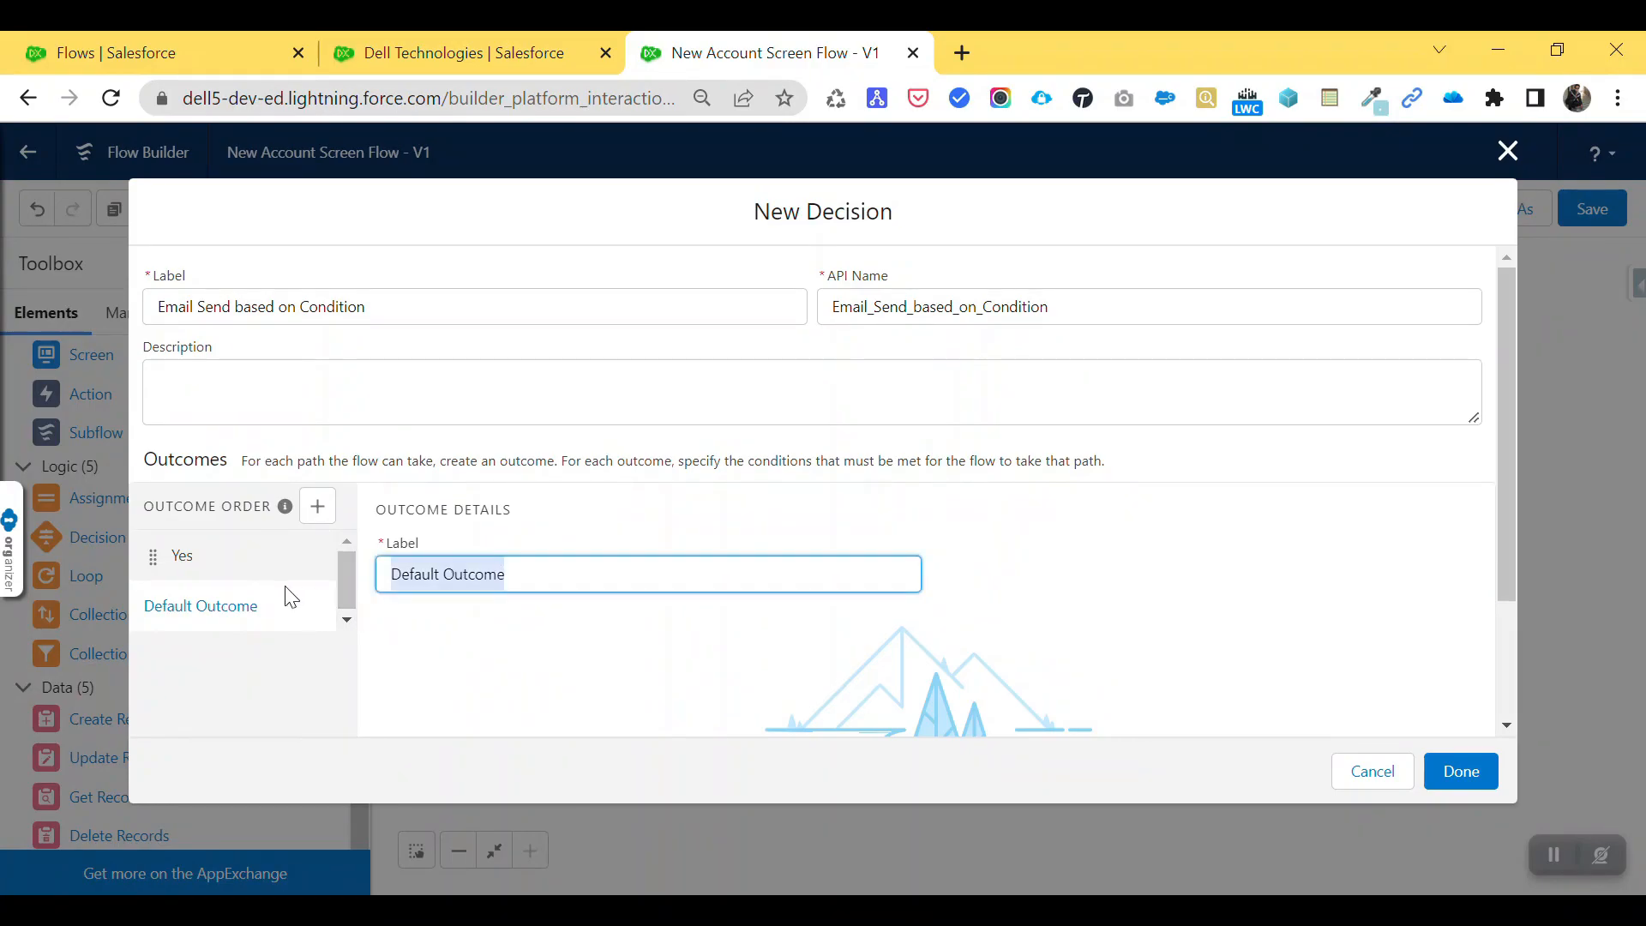
{"action": "type", "text": "No"}
{"action": "left_click", "coordinate": [177, 567]}
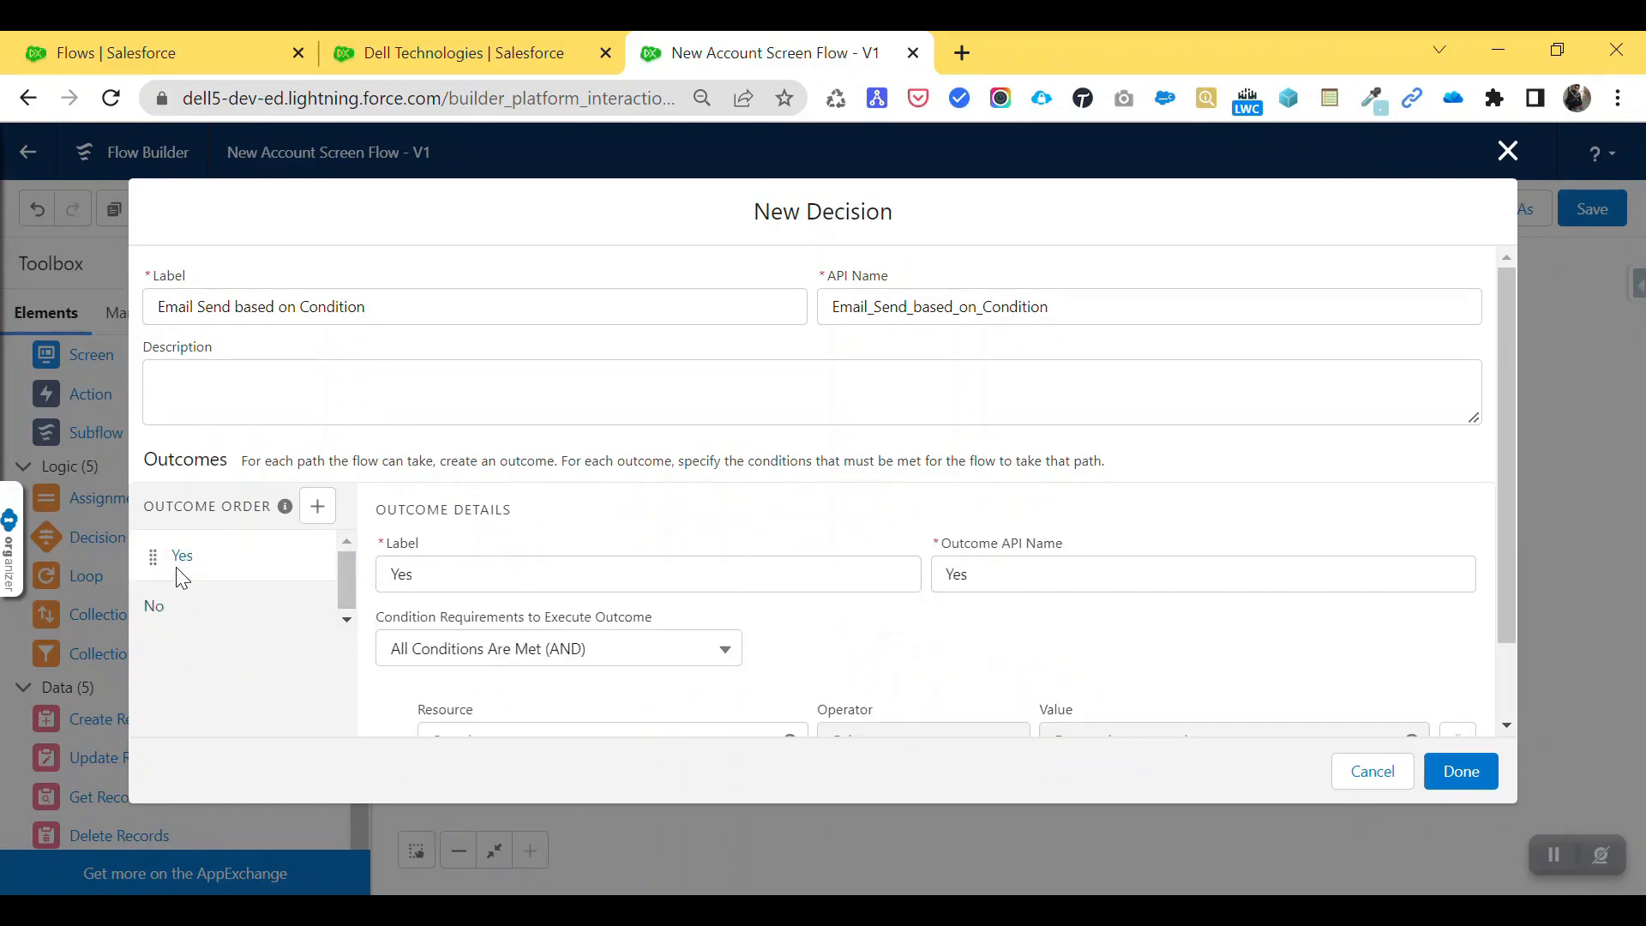
{"action": "scroll", "coordinate": [574, 593], "scroll_direction": "down", "scroll_amount": 1}
{"action": "left_click", "coordinate": [503, 647]}
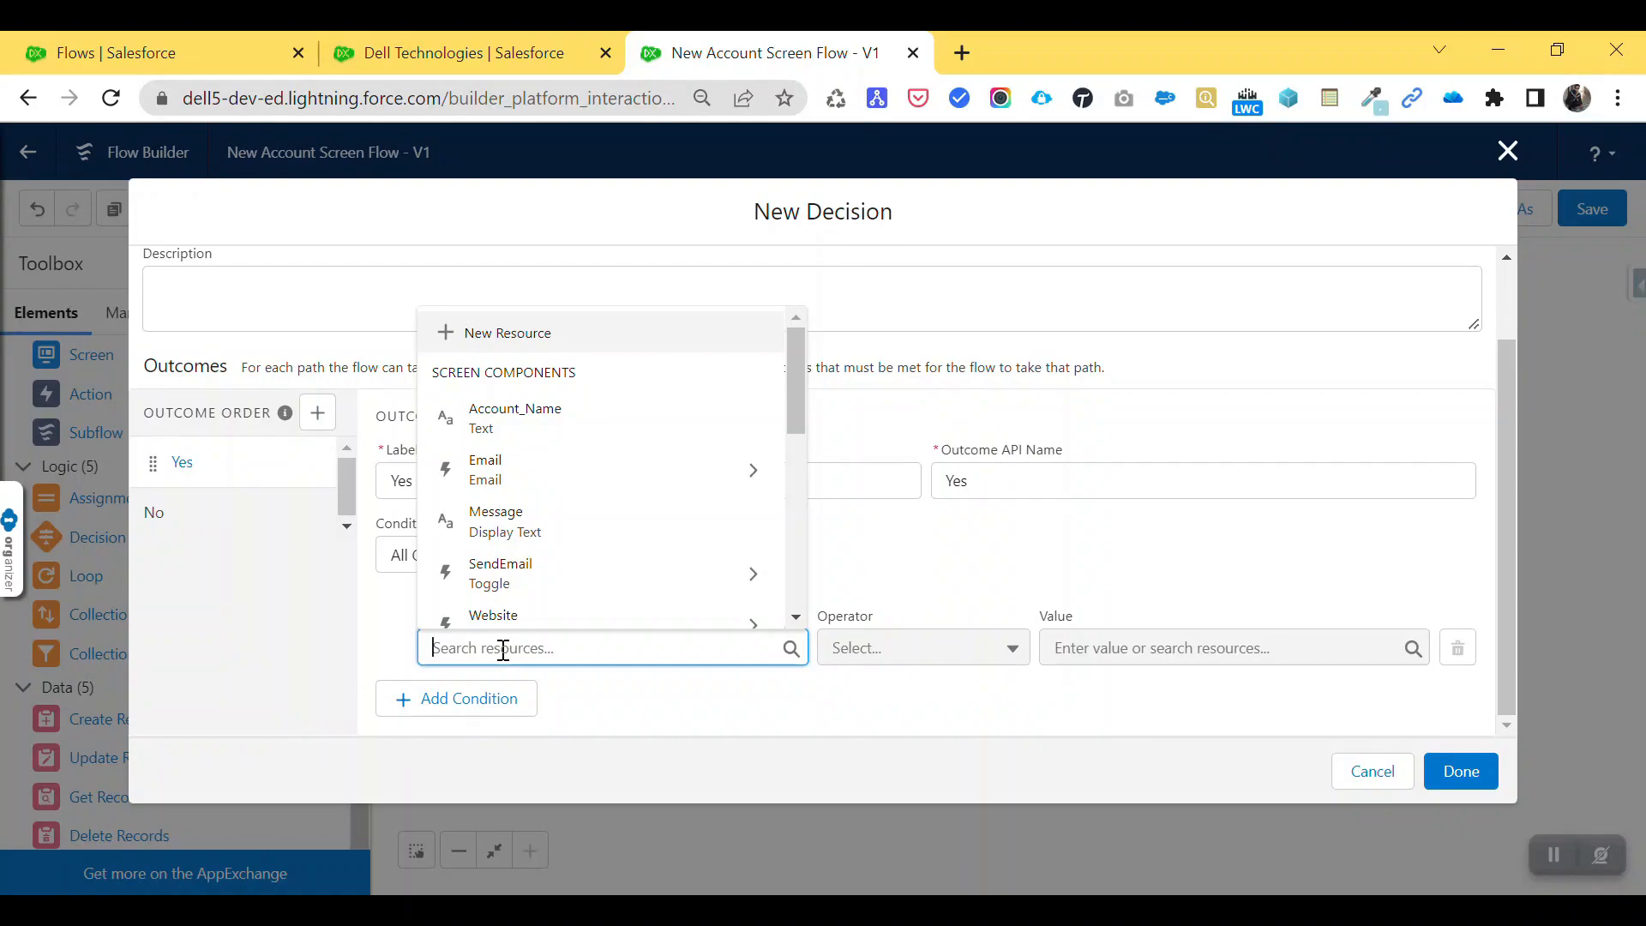
- Set the first Yes condition to SendEmail value Equals True
{"action": "left_click", "coordinate": [549, 586]}
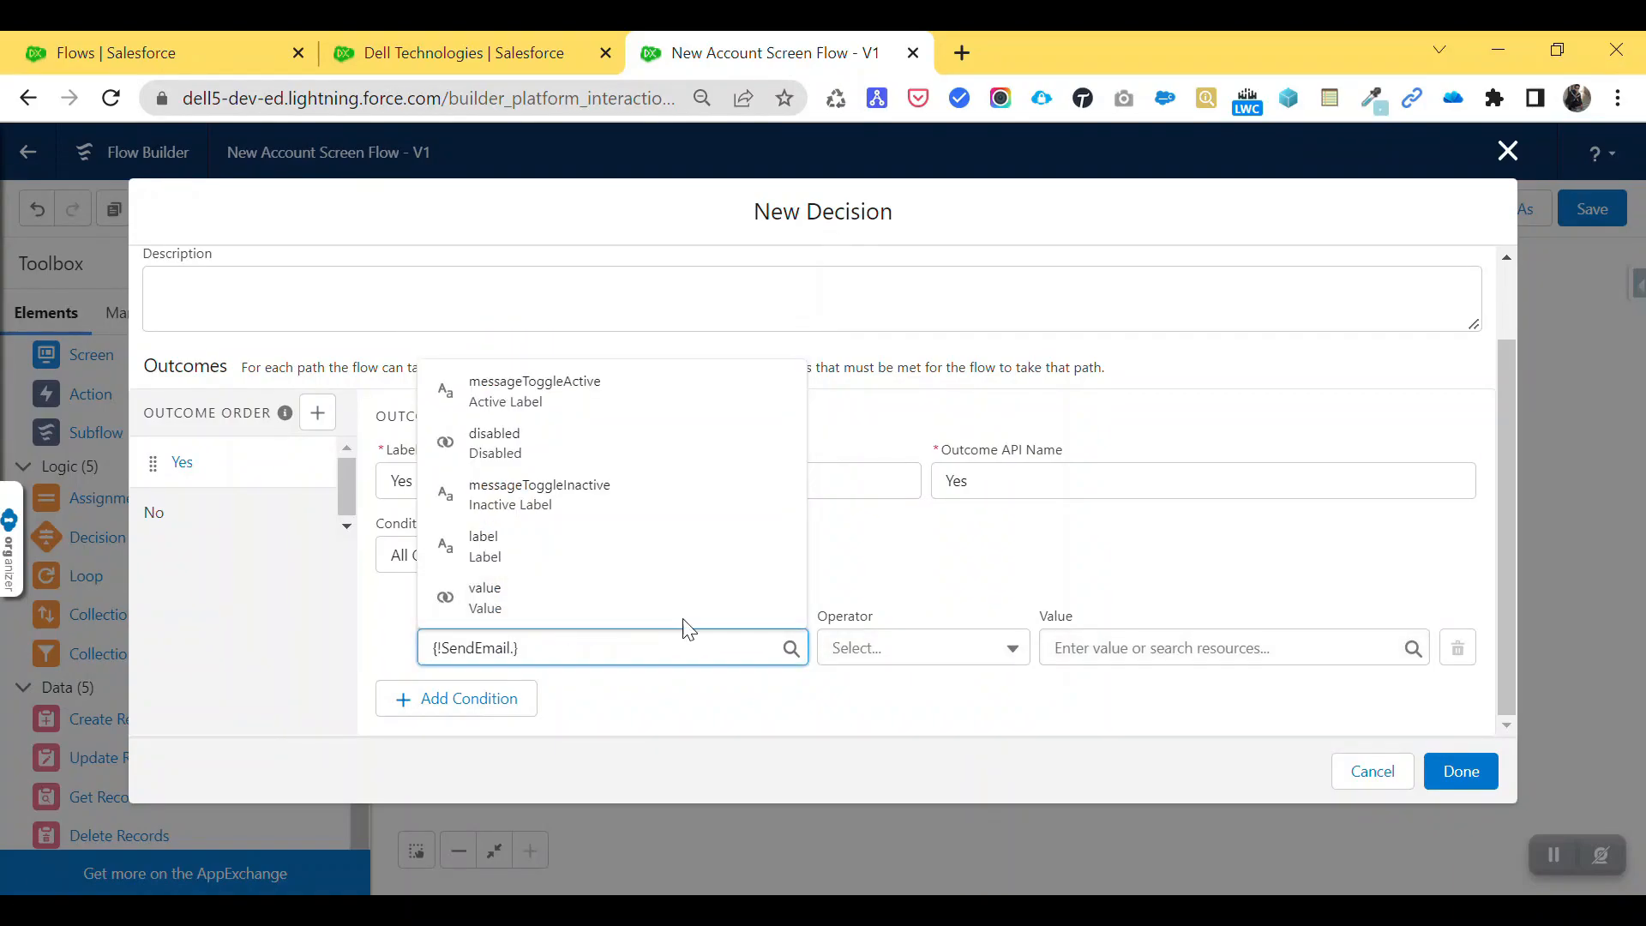
{"action": "left_click", "coordinate": [567, 603]}
{"action": "left_click", "coordinate": [1105, 648]}
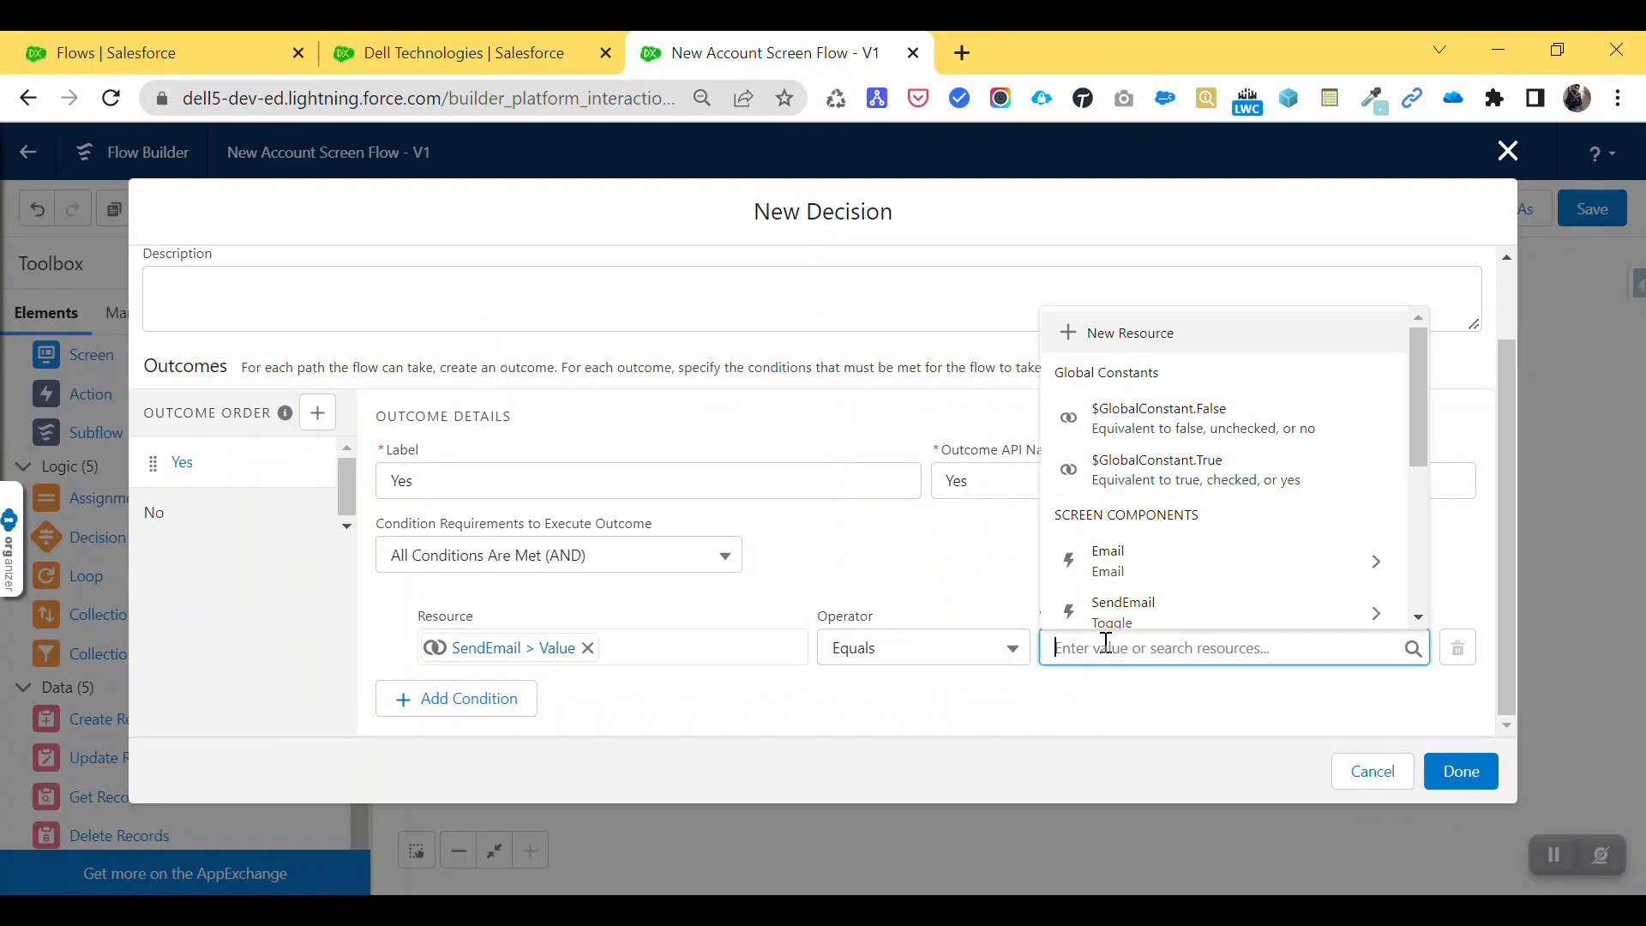
{"action": "type", "text": "yes"}
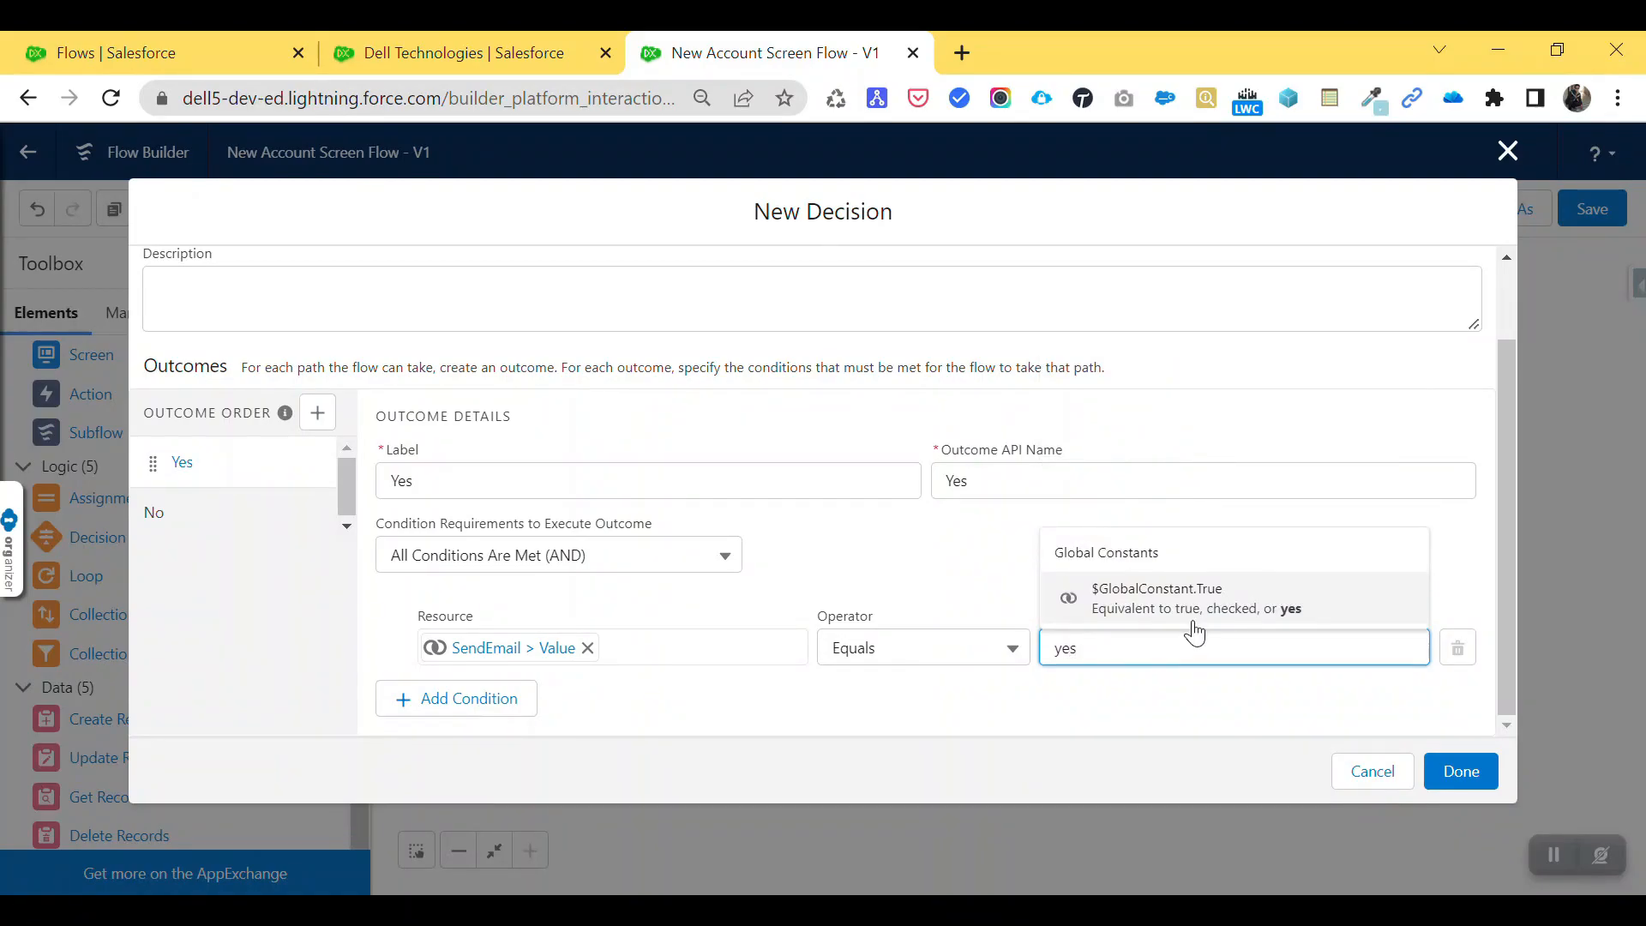
{"action": "left_click", "coordinate": [1198, 604]}
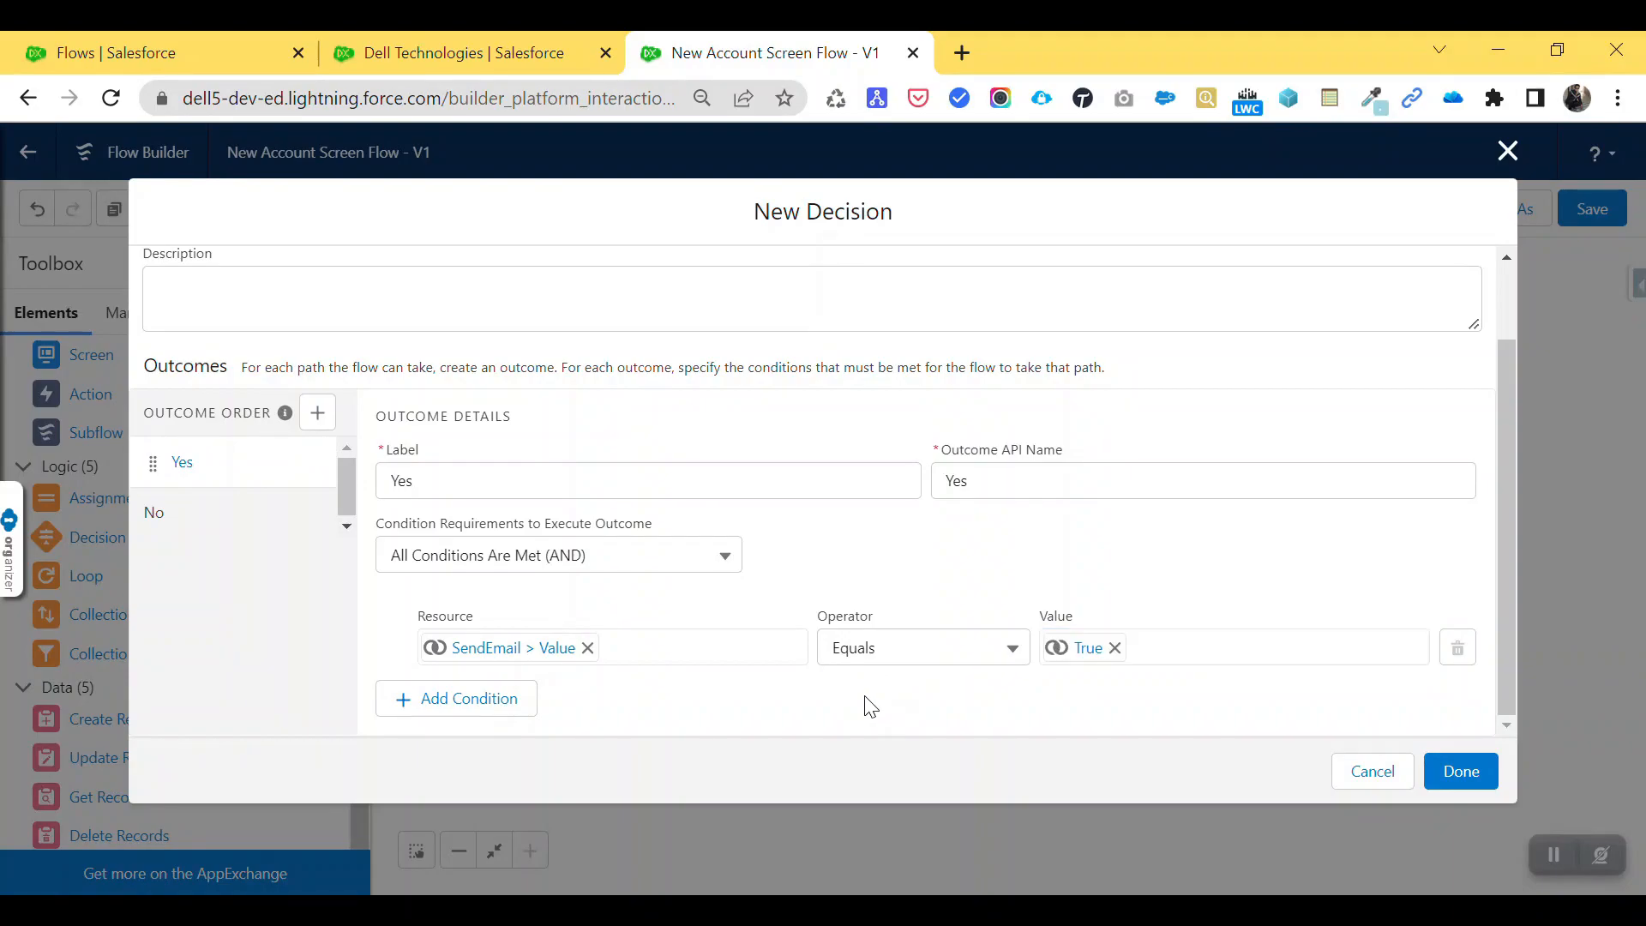
- Add a second condition, Email value Is Null False, and place the finished decision on the canvas
{"action": "left_click", "coordinate": [505, 698]}
{"action": "left_click", "coordinate": [528, 720]}
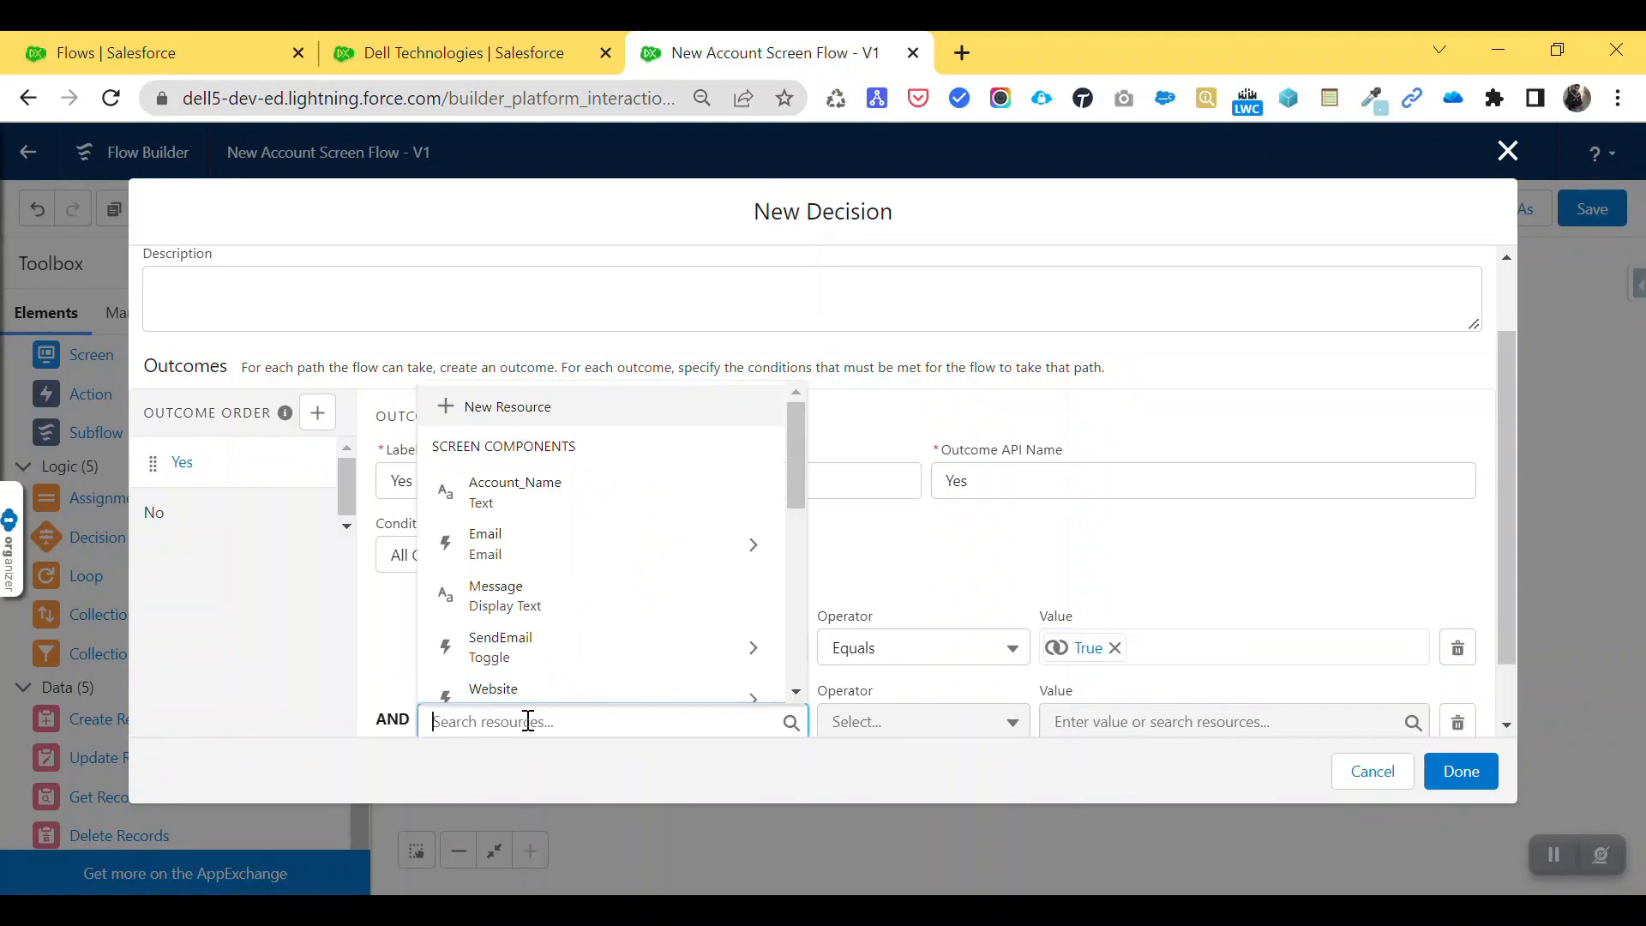
{"action": "left_click", "coordinate": [540, 553]}
{"action": "left_click", "coordinate": [526, 681]}
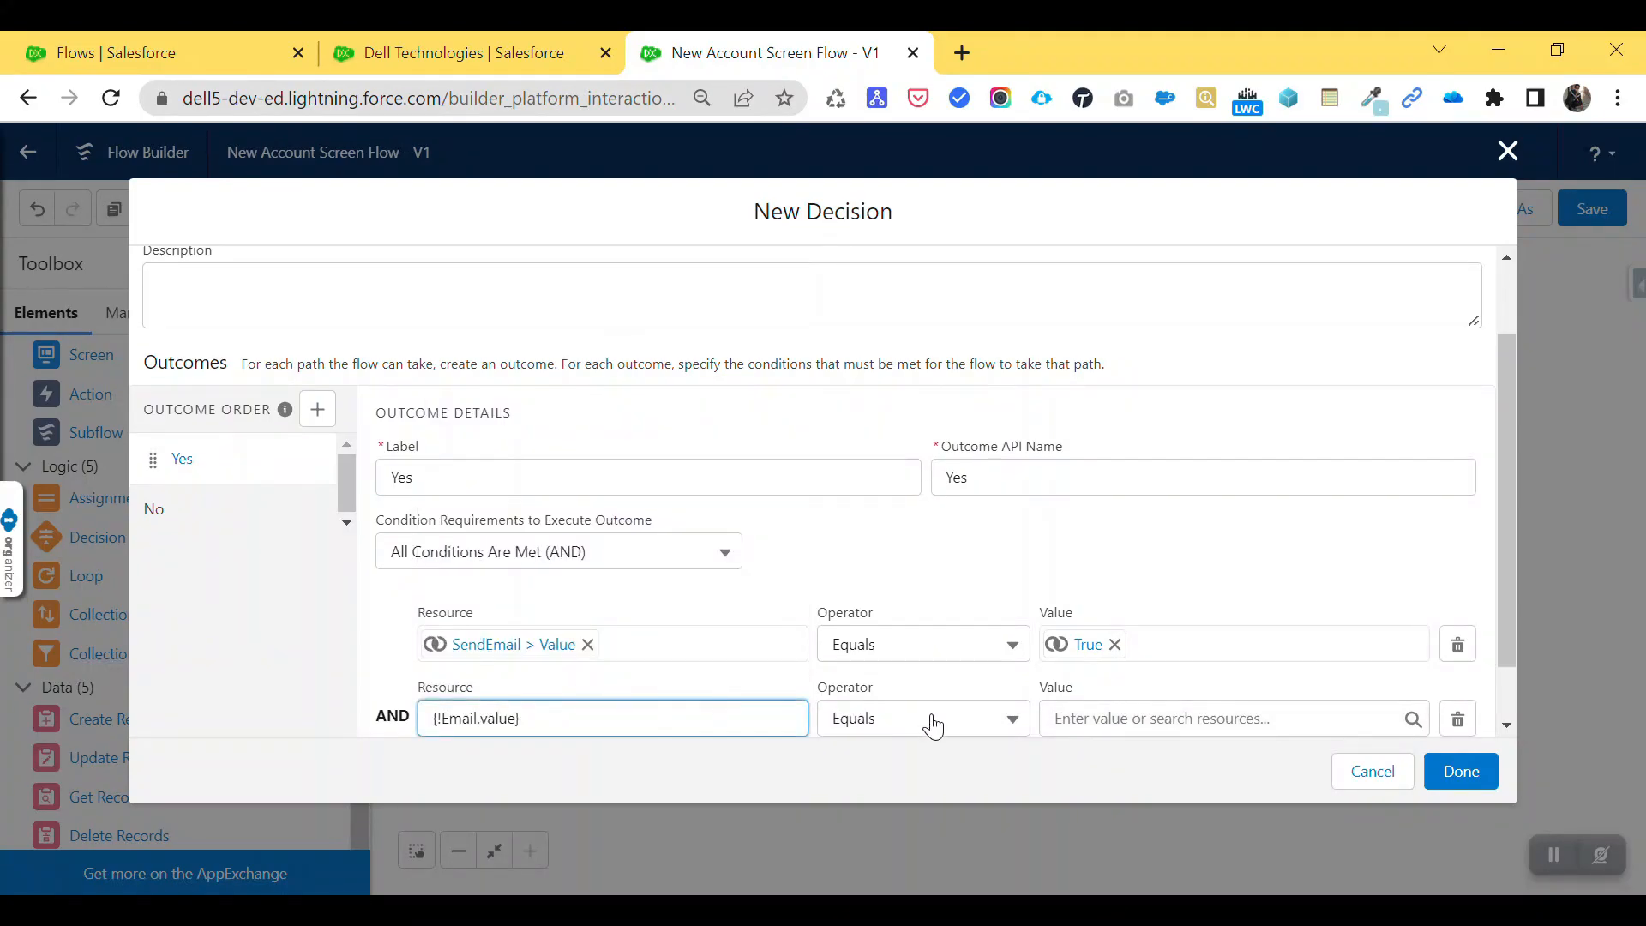
{"action": "left_click", "coordinate": [933, 727]}
{"action": "left_click", "coordinate": [920, 677]}
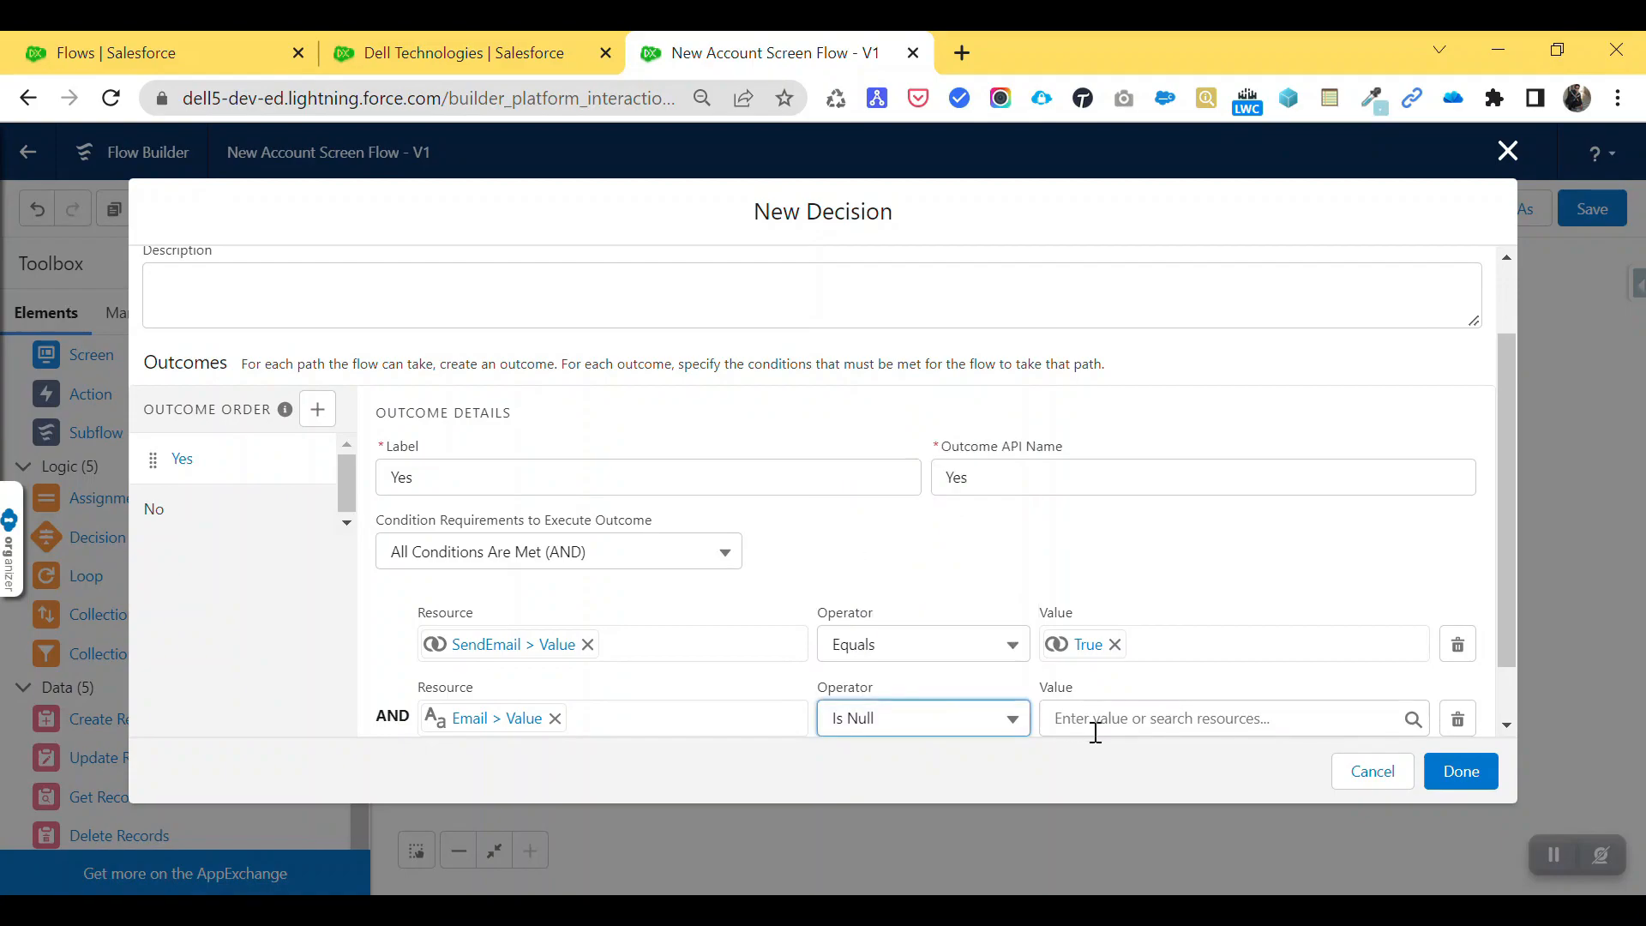
{"action": "left_click", "coordinate": [1100, 718]}
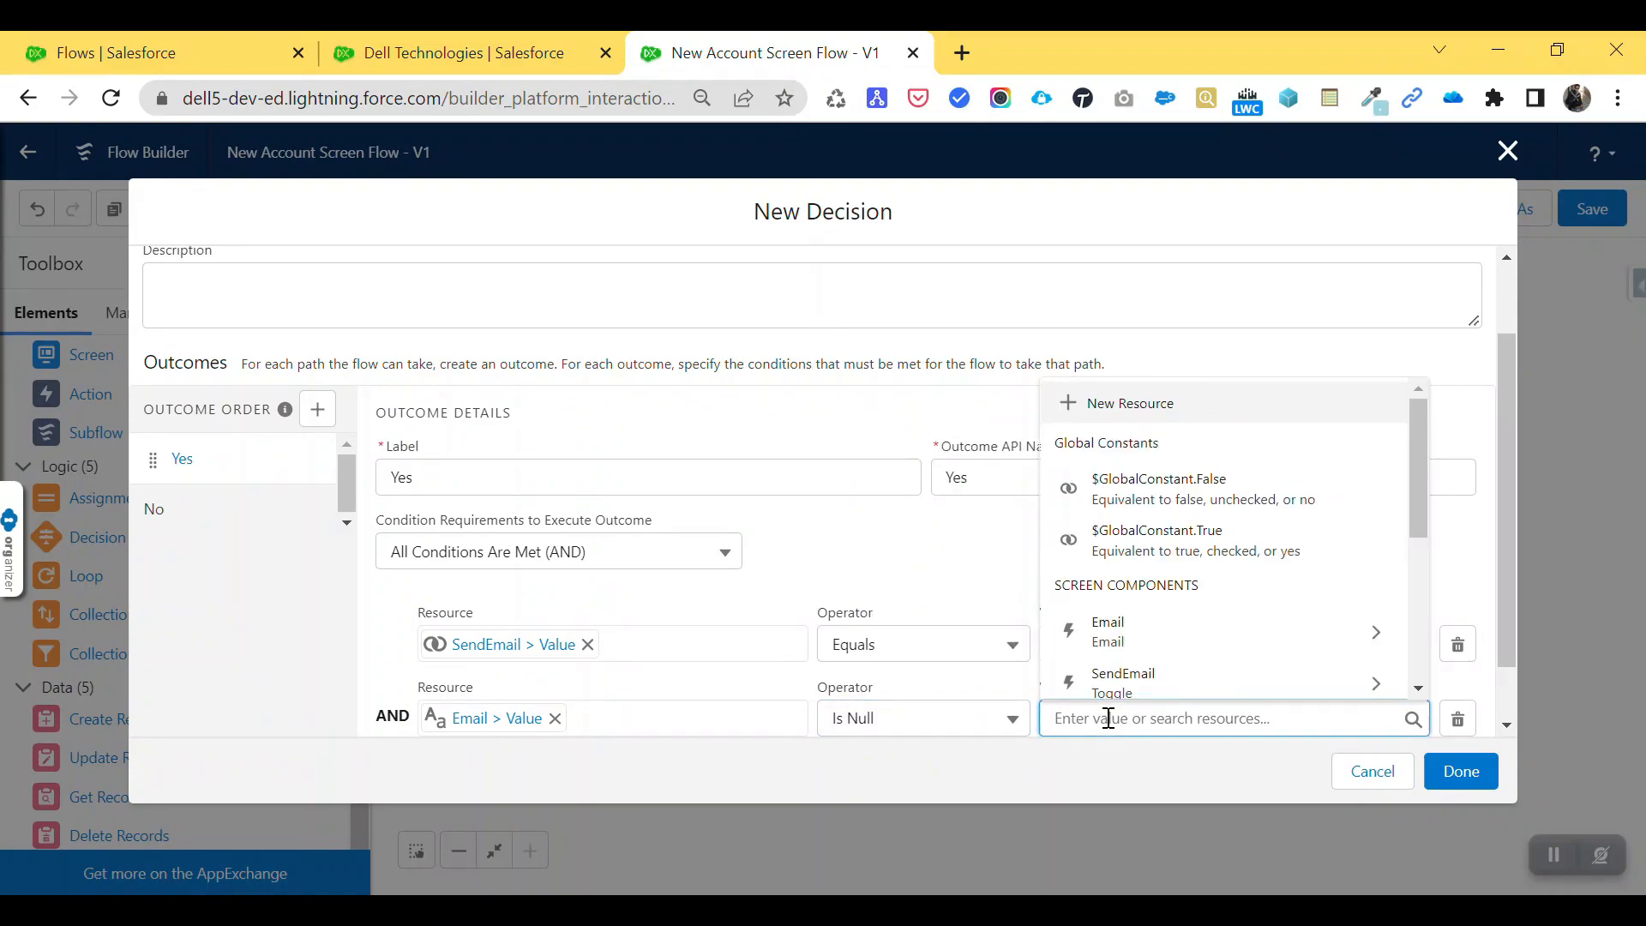
{"action": "type", "text": "fa"}
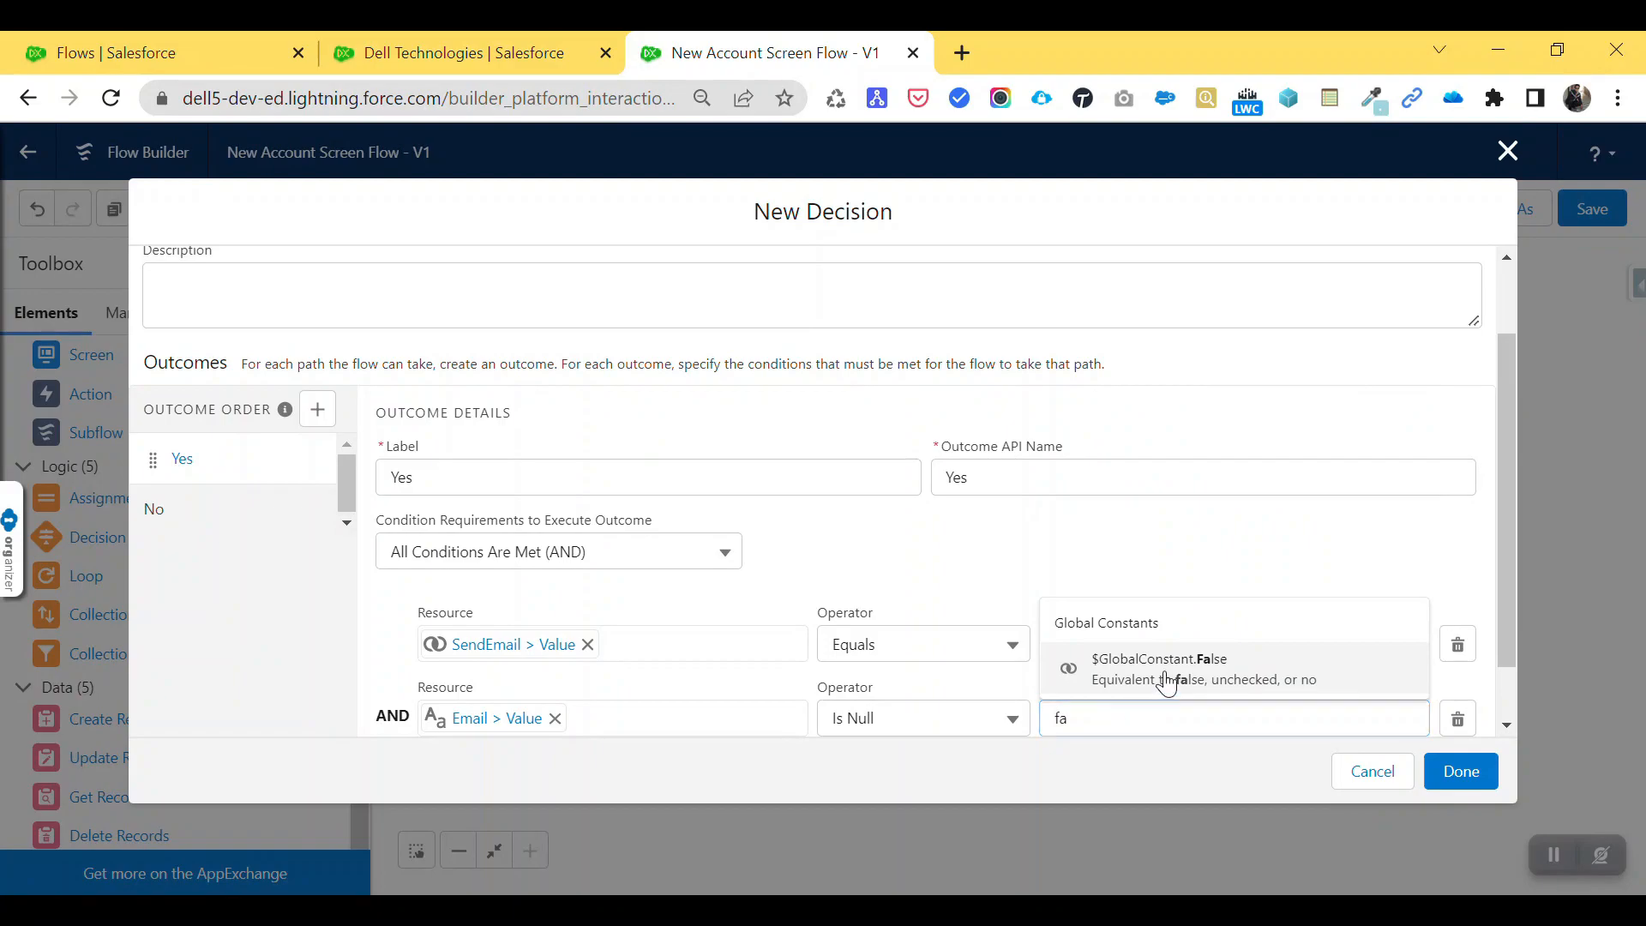
{"action": "left_click", "coordinate": [1161, 673]}
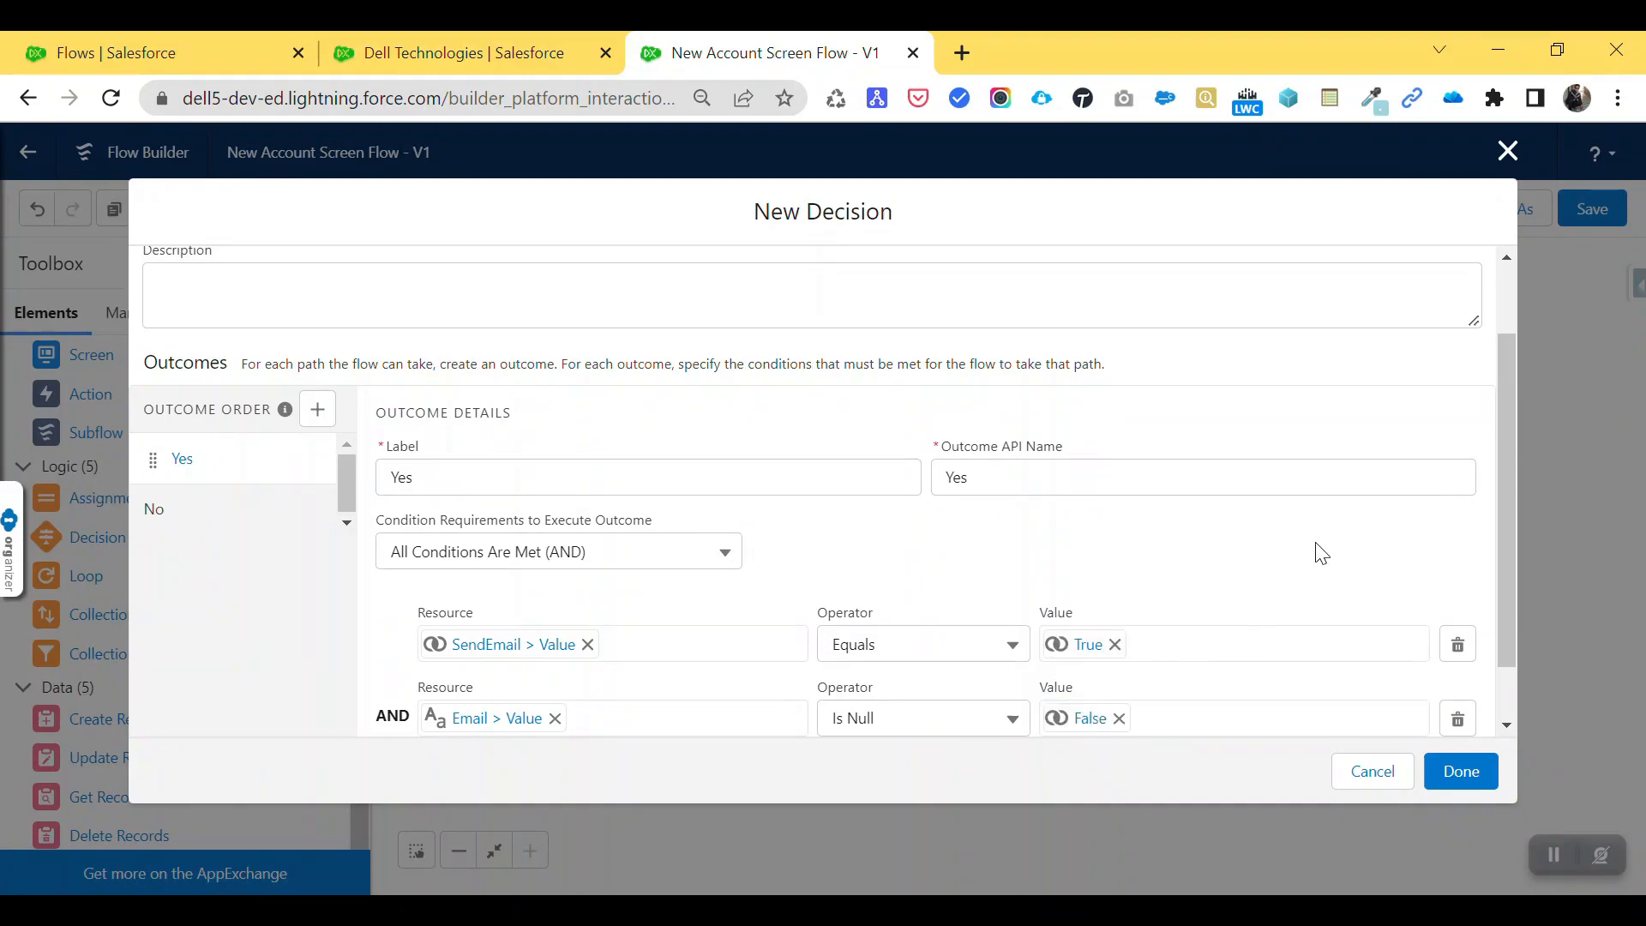
{"action": "scroll", "coordinate": [1321, 553], "scroll_direction": "down", "scroll_amount": 2}
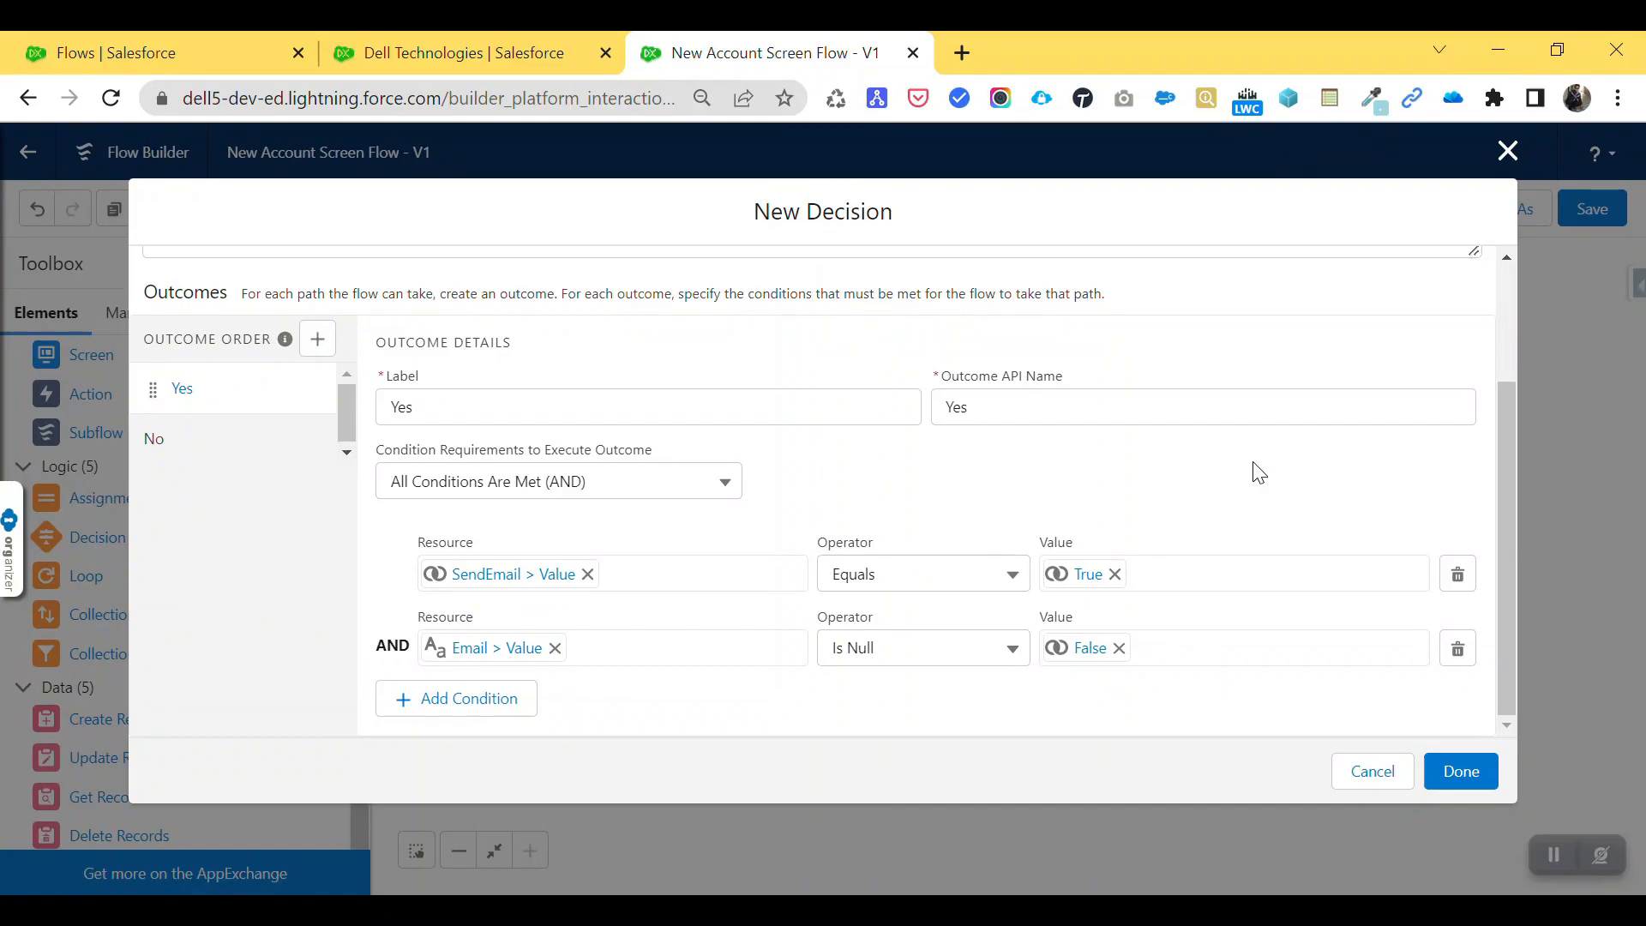
{"action": "left_click", "coordinate": [1460, 771]}
- Connect the confirmation screen to the Decision, tighten element spacing, and drop a new Action beside the Decision
{"action": "left_click_drag", "start_coordinate": [1458, 495], "coordinate": [1466, 469]}
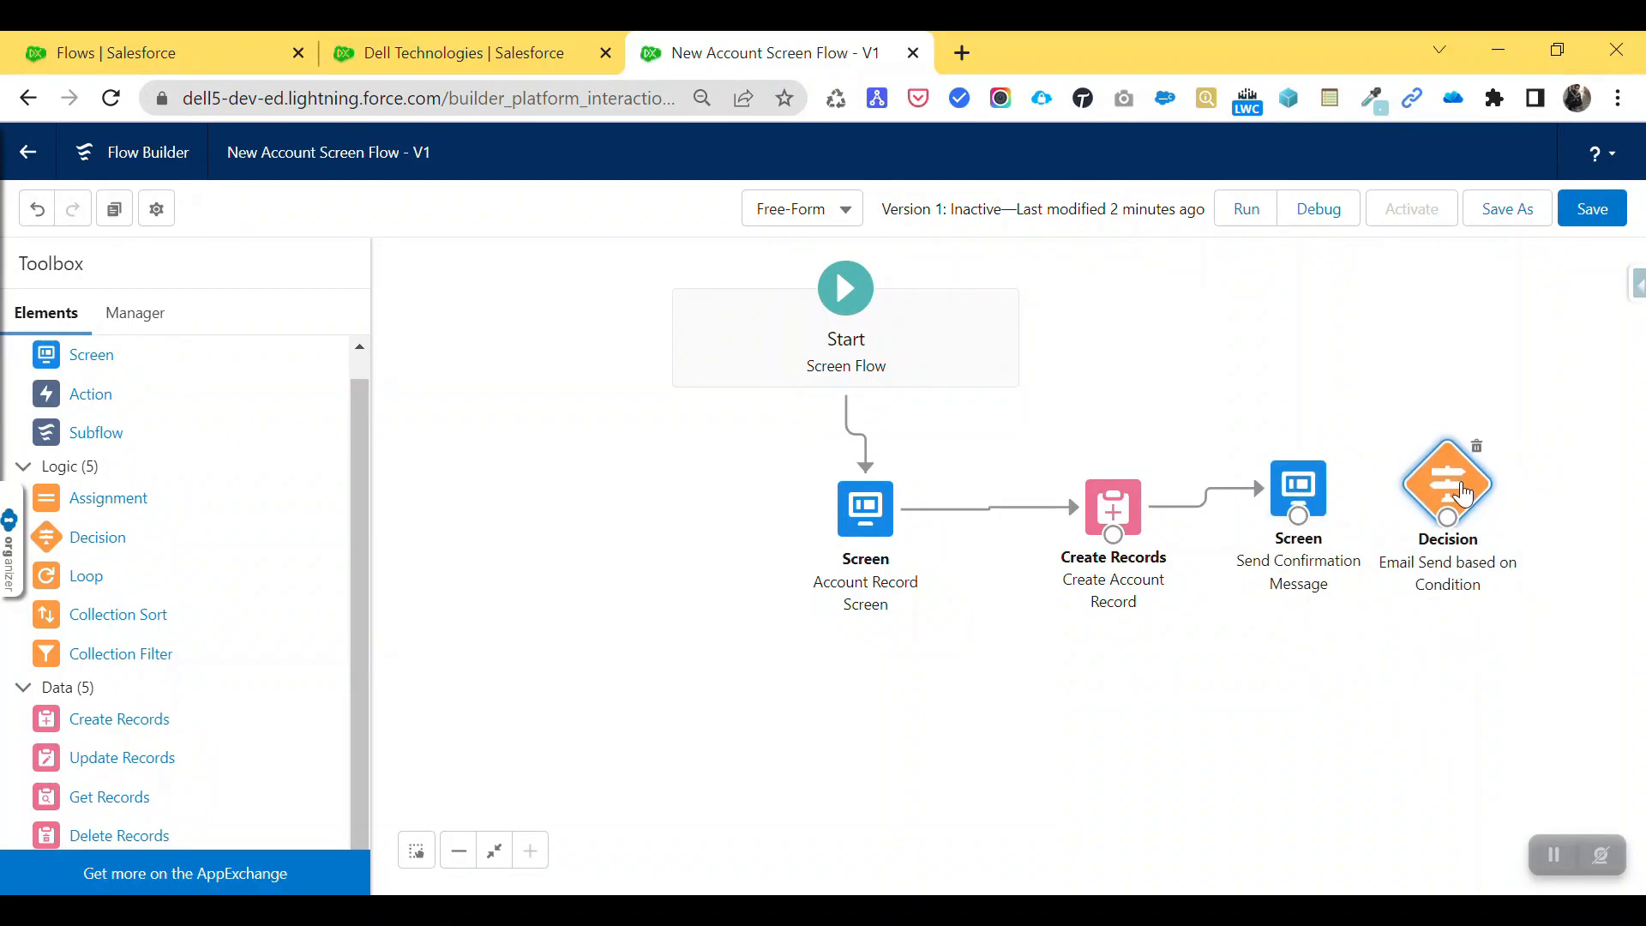
{"action": "left_click_drag", "start_coordinate": [1299, 517], "coordinate": [1430, 480]}
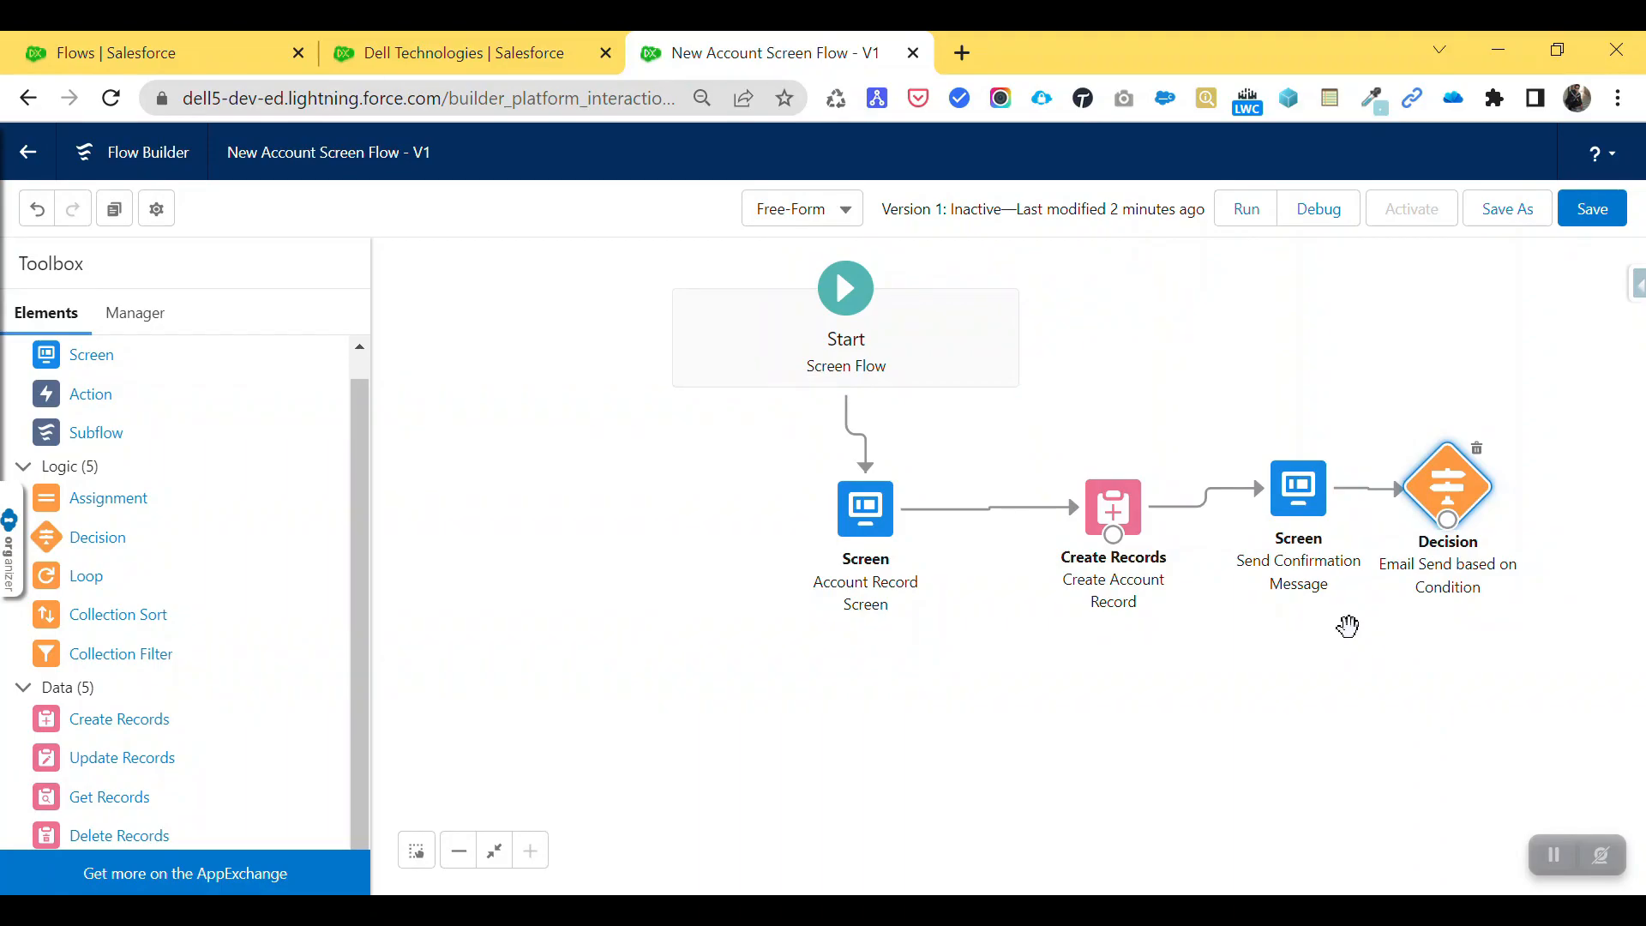
{"action": "left_click_drag", "start_coordinate": [1124, 506], "coordinate": [1021, 498]}
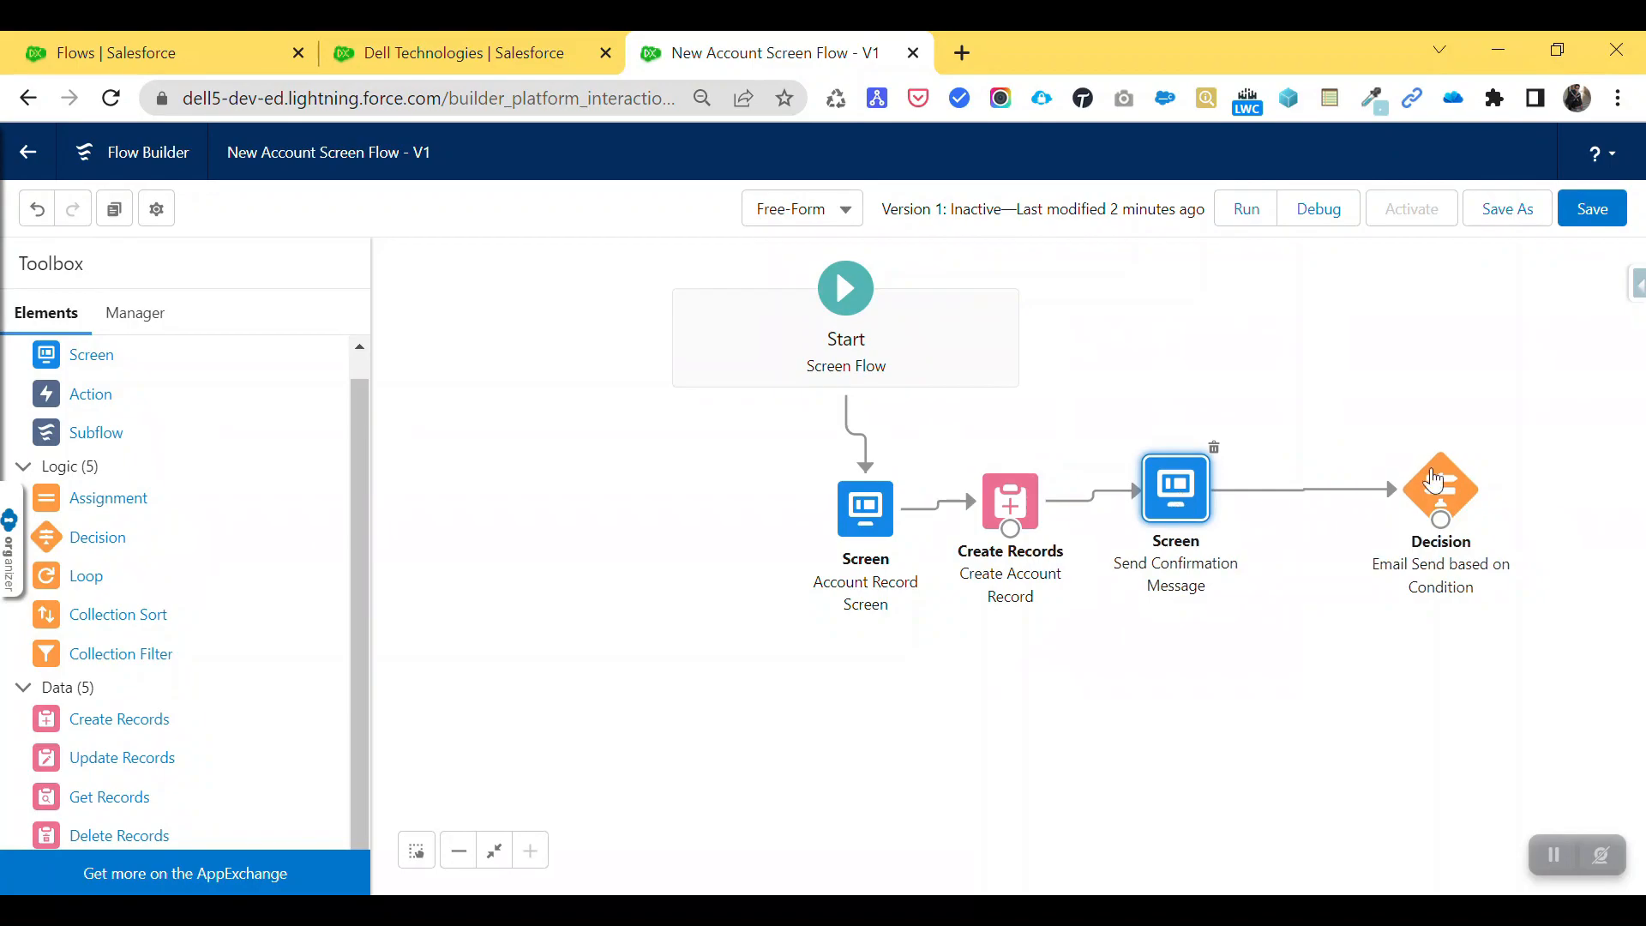
{"action": "left_click_drag", "start_coordinate": [1470, 482], "coordinate": [1361, 481]}
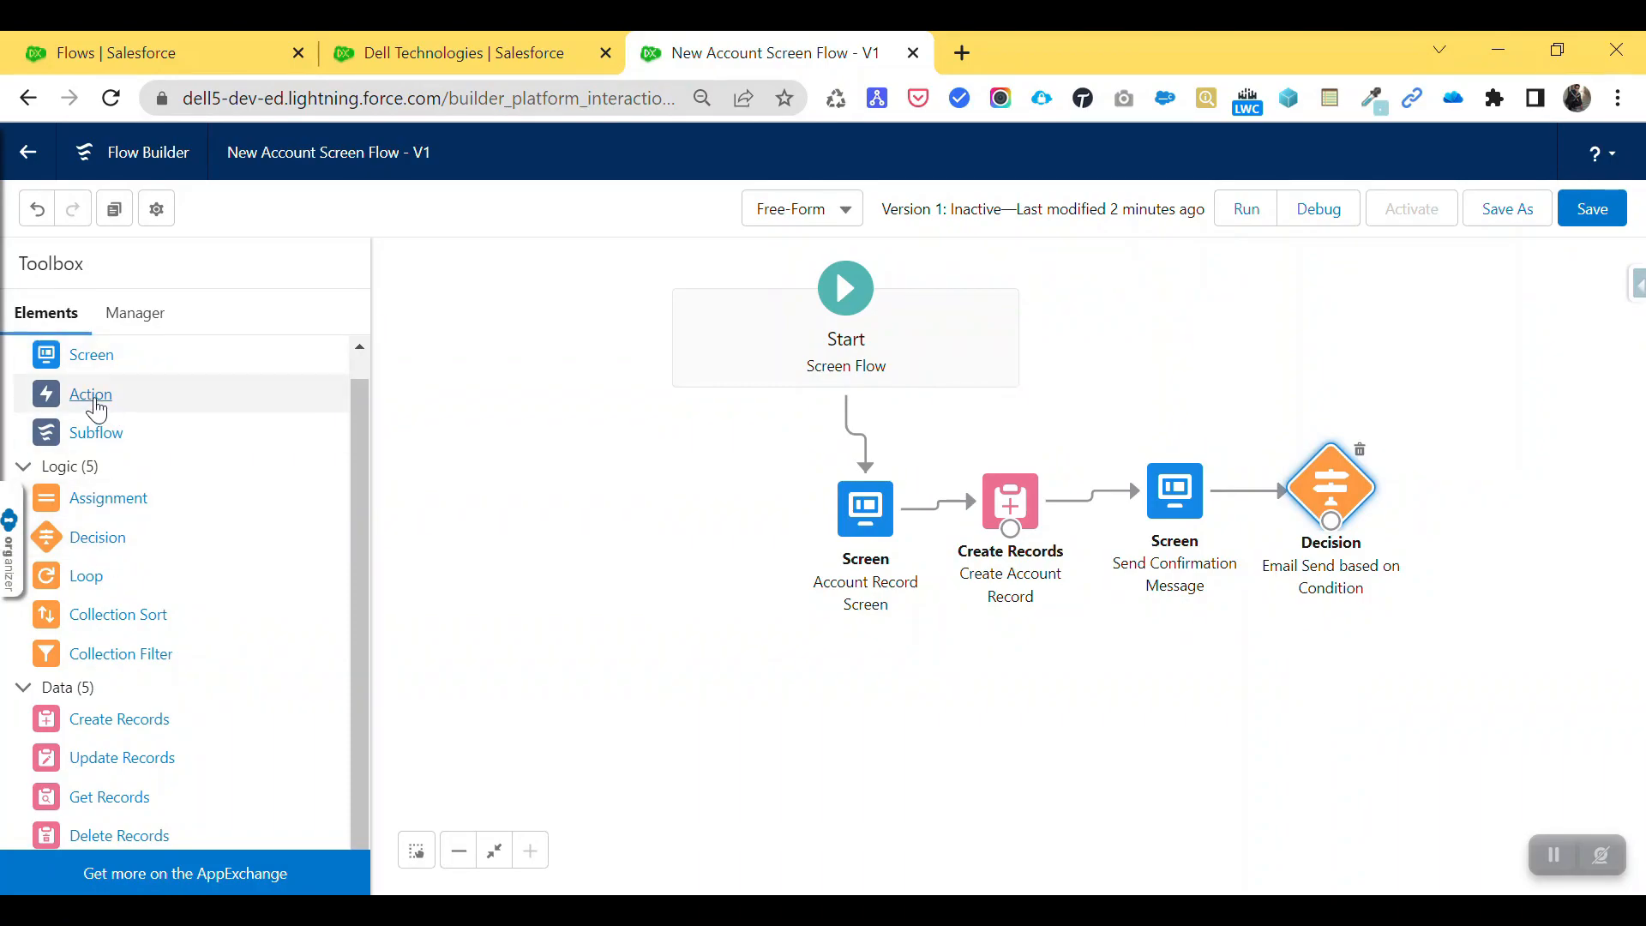
{"action": "left_click_drag", "start_coordinate": [96, 410], "coordinate": [1443, 478]}
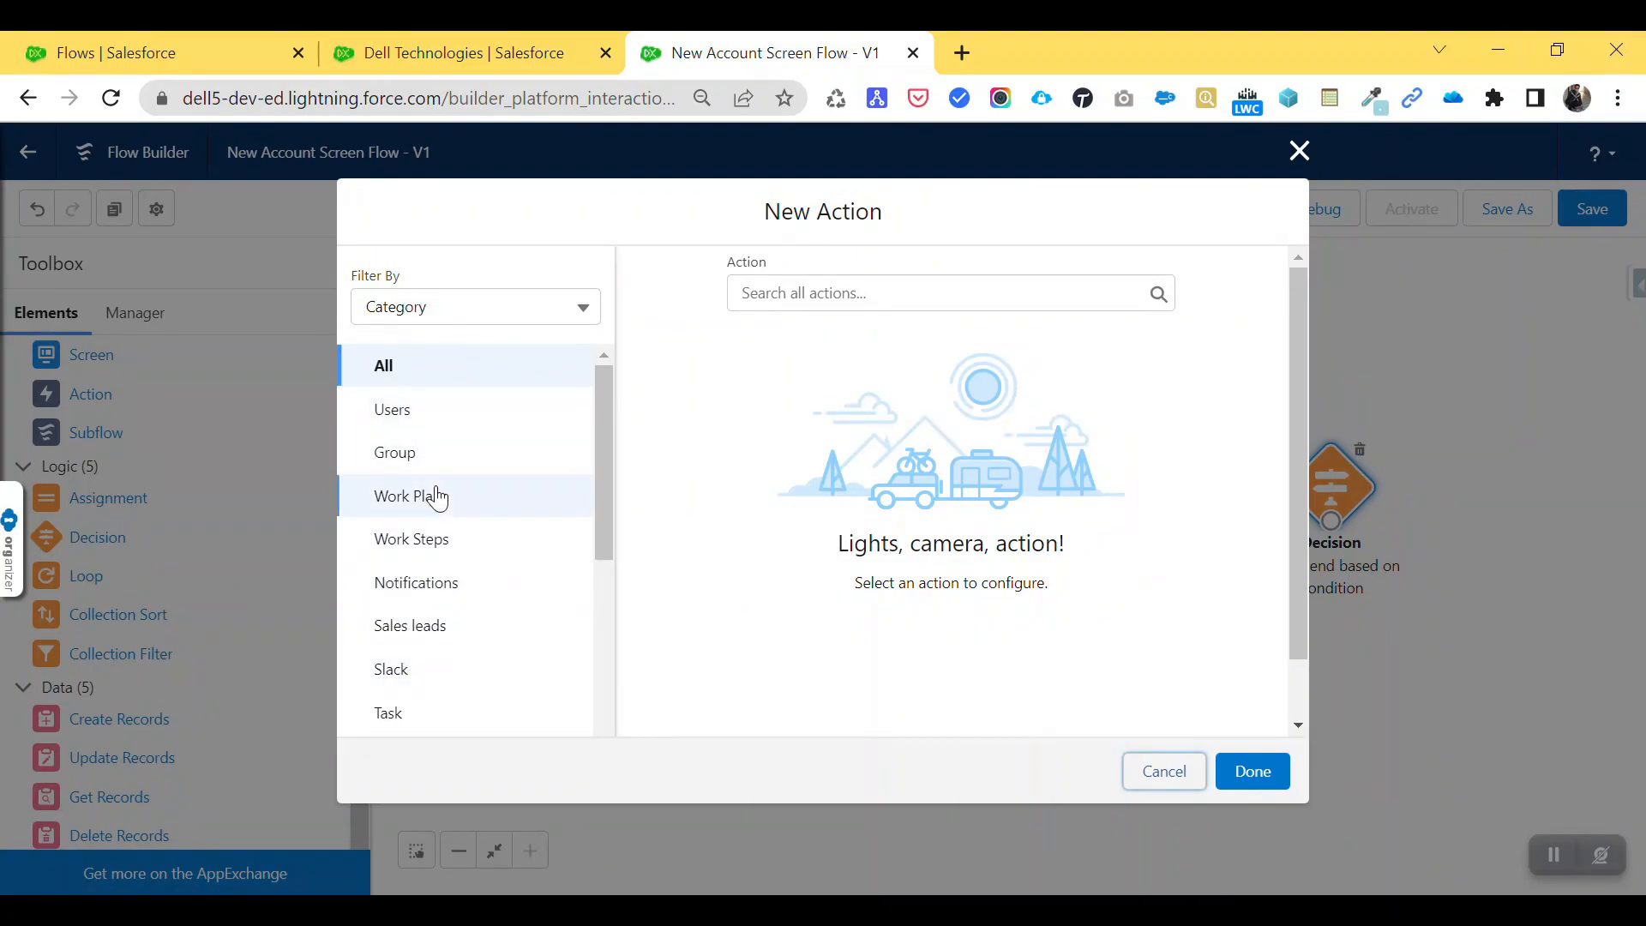
- Browse the Email action category to find Send Email, then cancel without adding an action
{"action": "scroll", "coordinate": [426, 594], "scroll_direction": "down", "scroll_amount": 1}
{"action": "scroll", "coordinate": [426, 637], "scroll_direction": "down", "scroll_amount": 3}
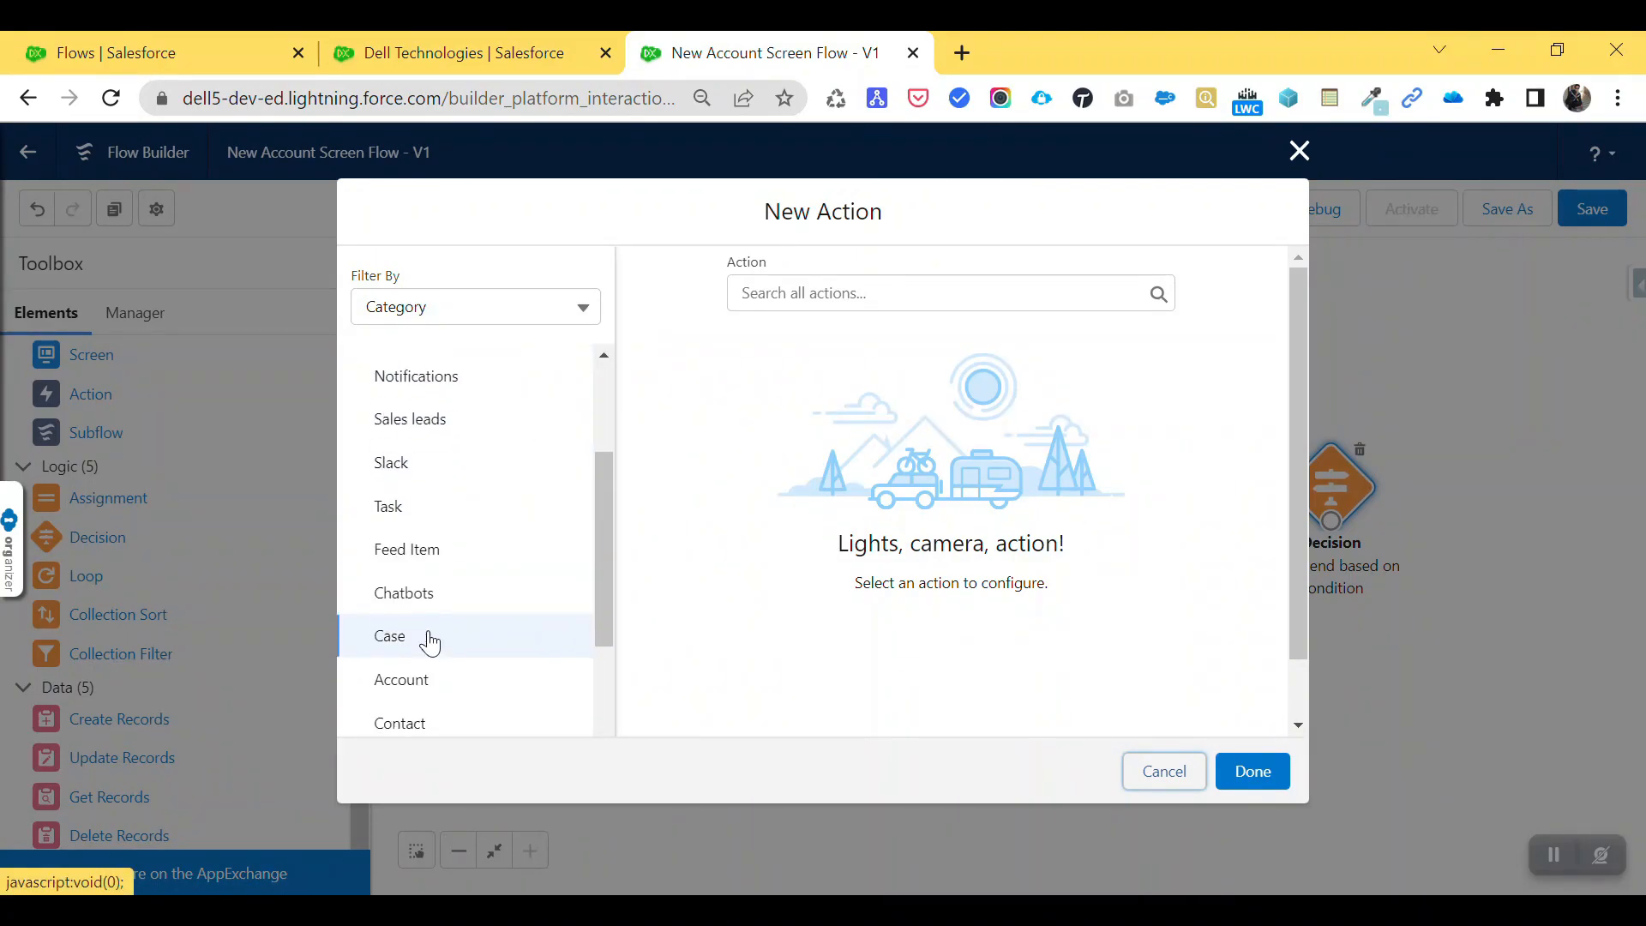
{"action": "scroll", "coordinate": [437, 600], "scroll_direction": "up", "scroll_amount": 3}
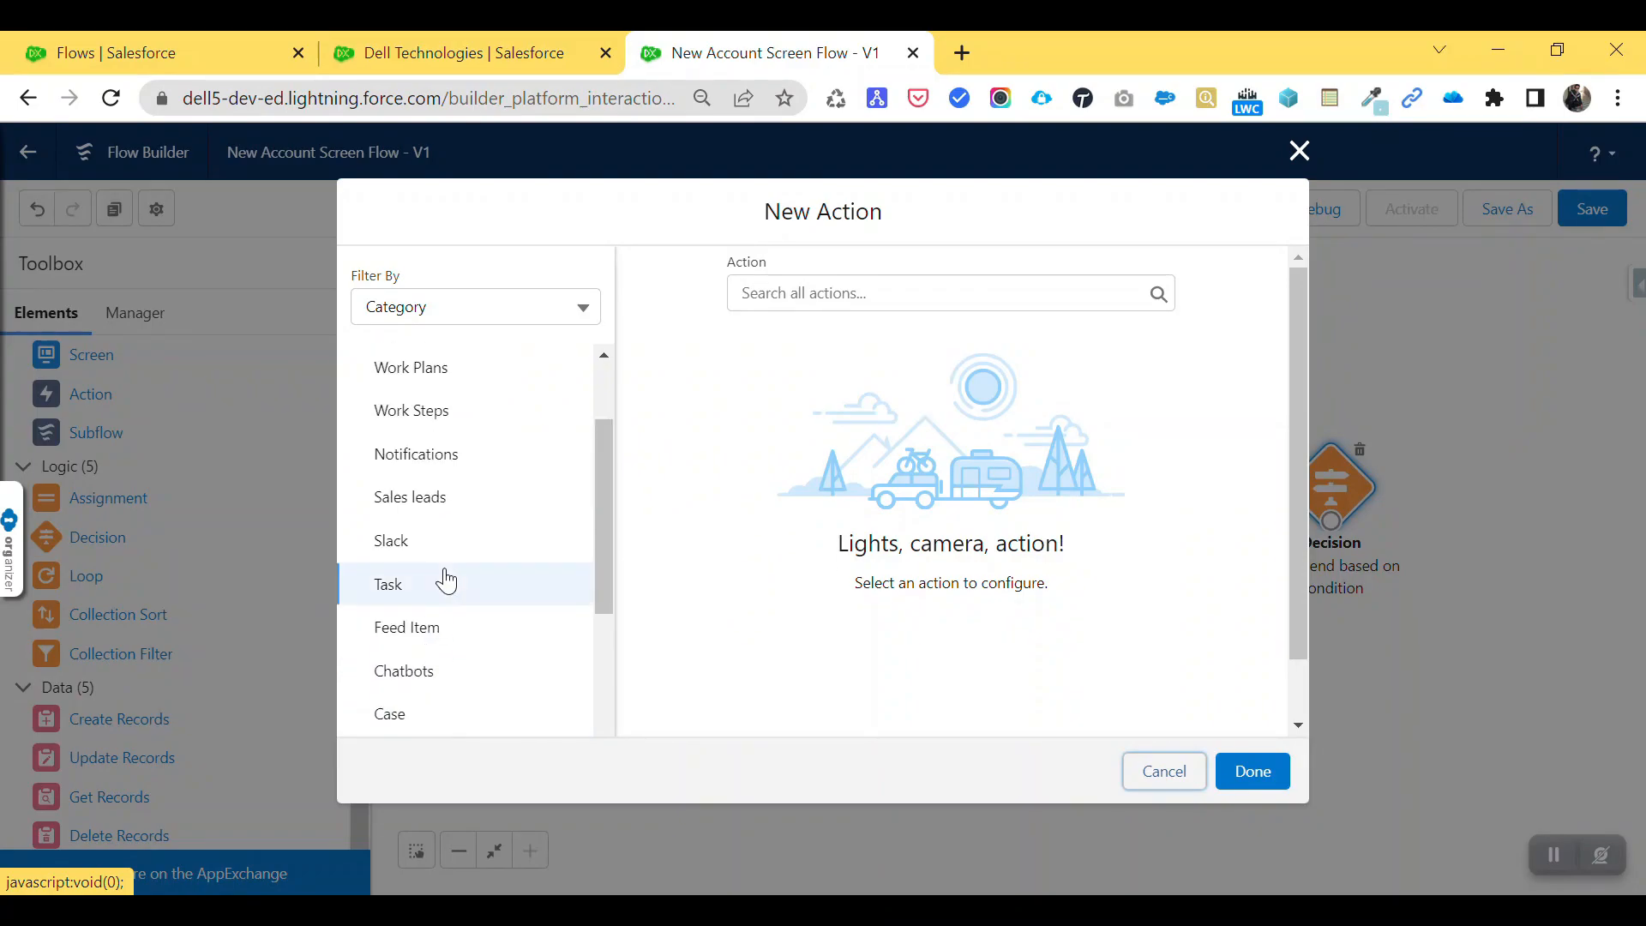
{"action": "scroll", "coordinate": [426, 628], "scroll_direction": "up", "scroll_amount": 2}
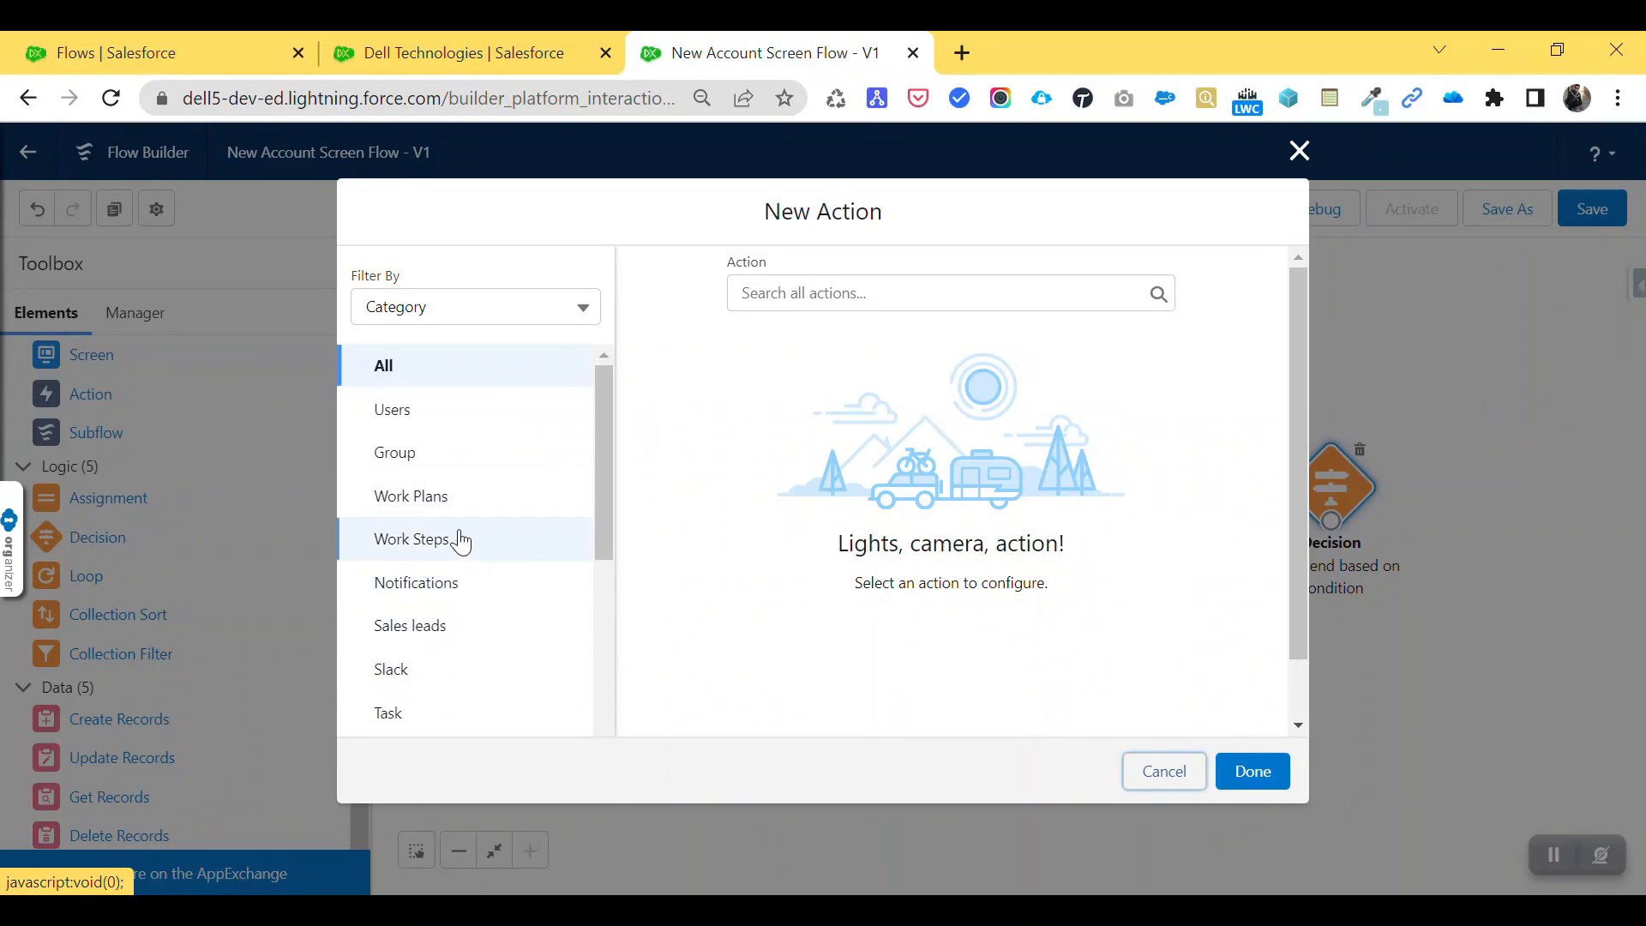
{"action": "left_click_drag", "start_coordinate": [612, 452], "coordinate": [582, 686]}
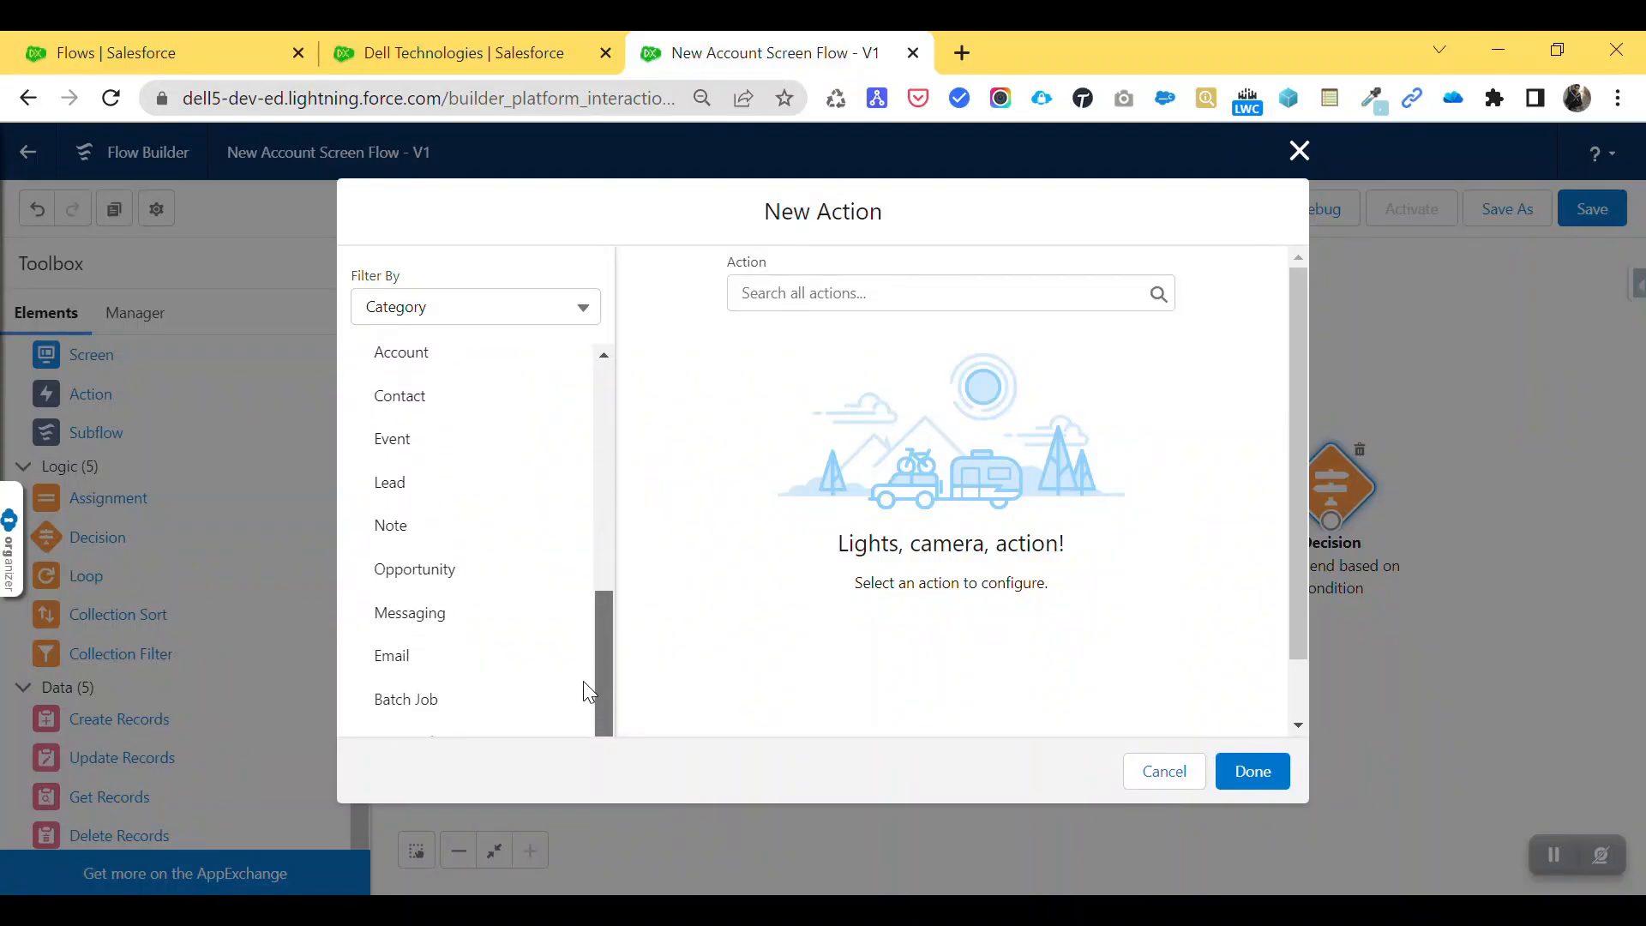
{"action": "left_click", "coordinate": [394, 660]}
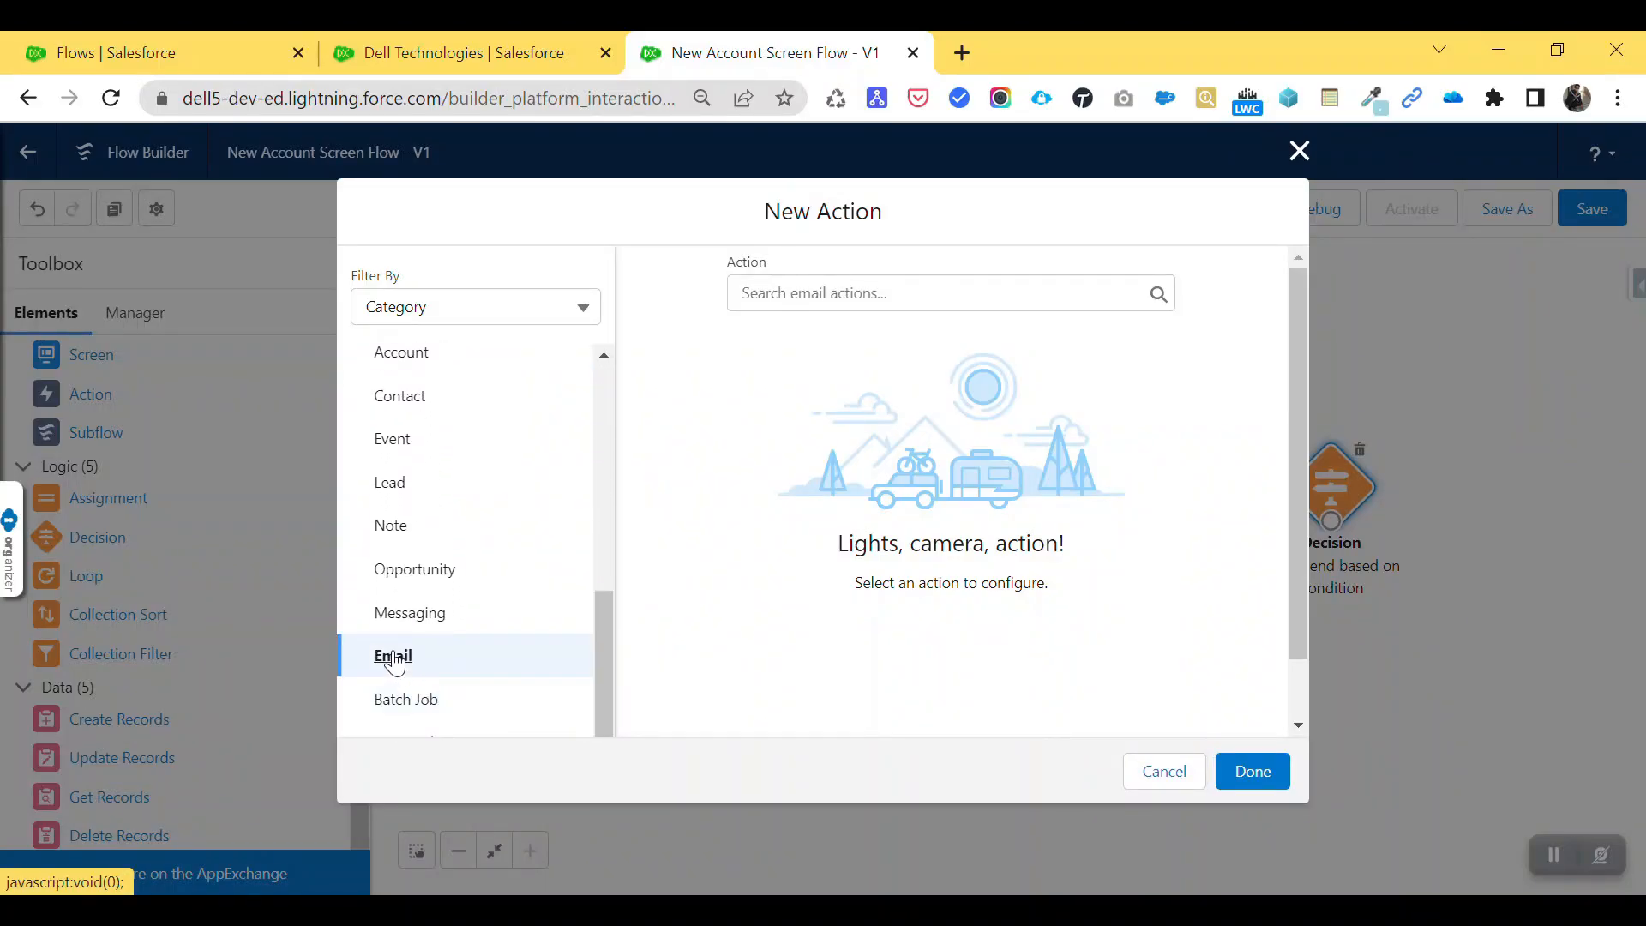
{"action": "left_click", "coordinate": [814, 293]}
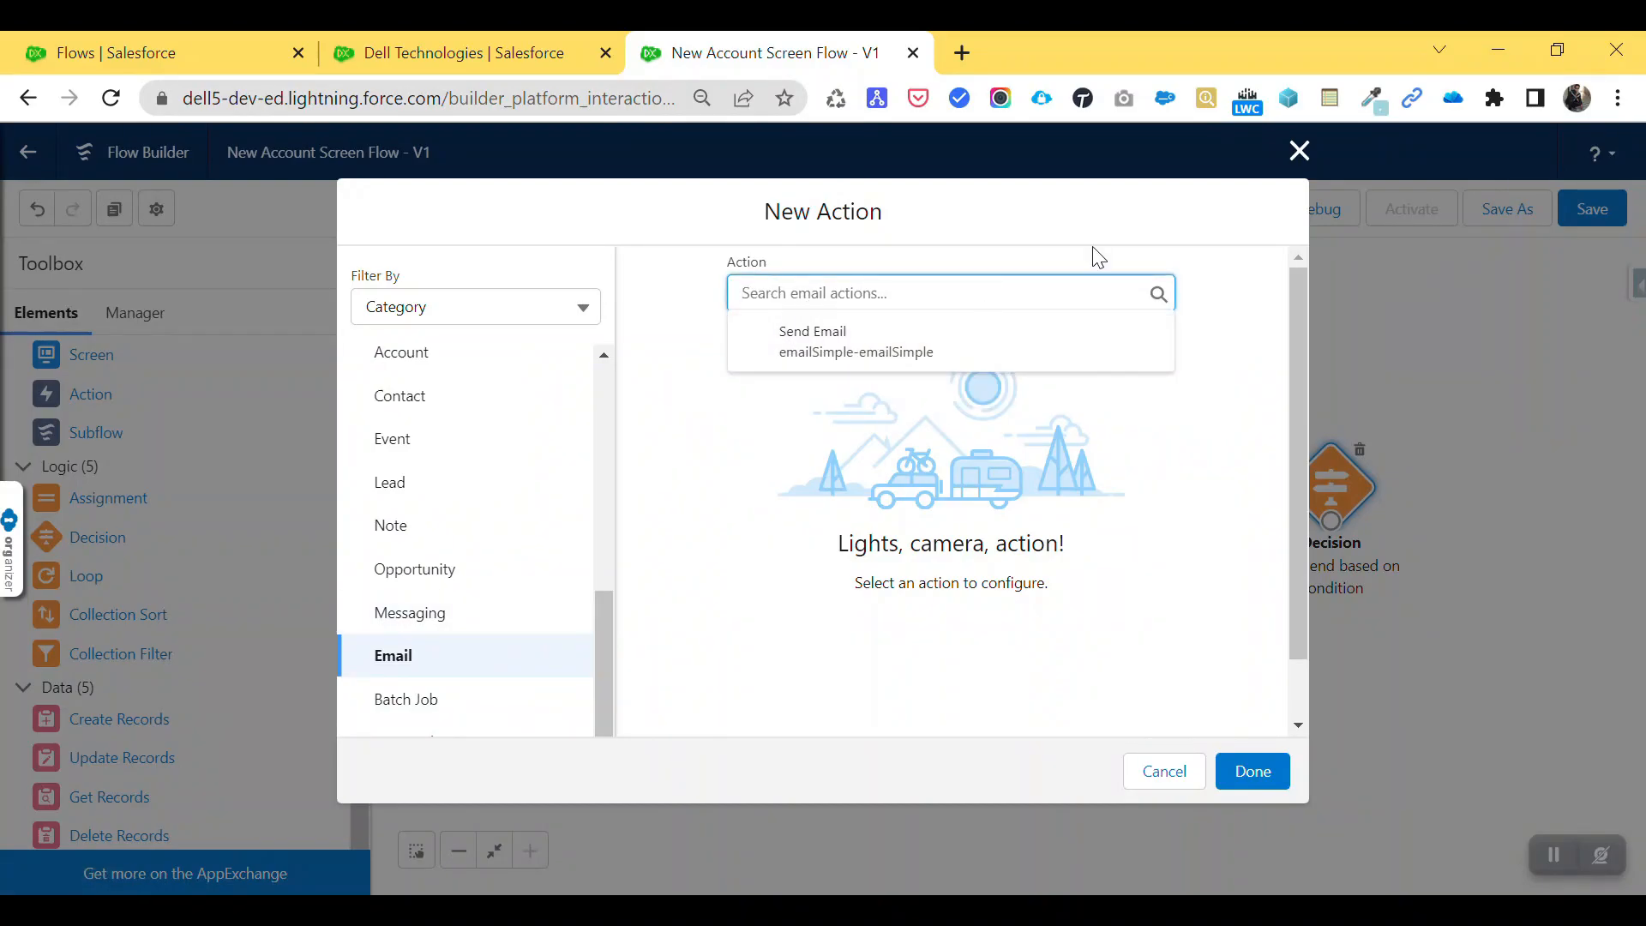
{"action": "left_click", "coordinate": [1305, 159]}
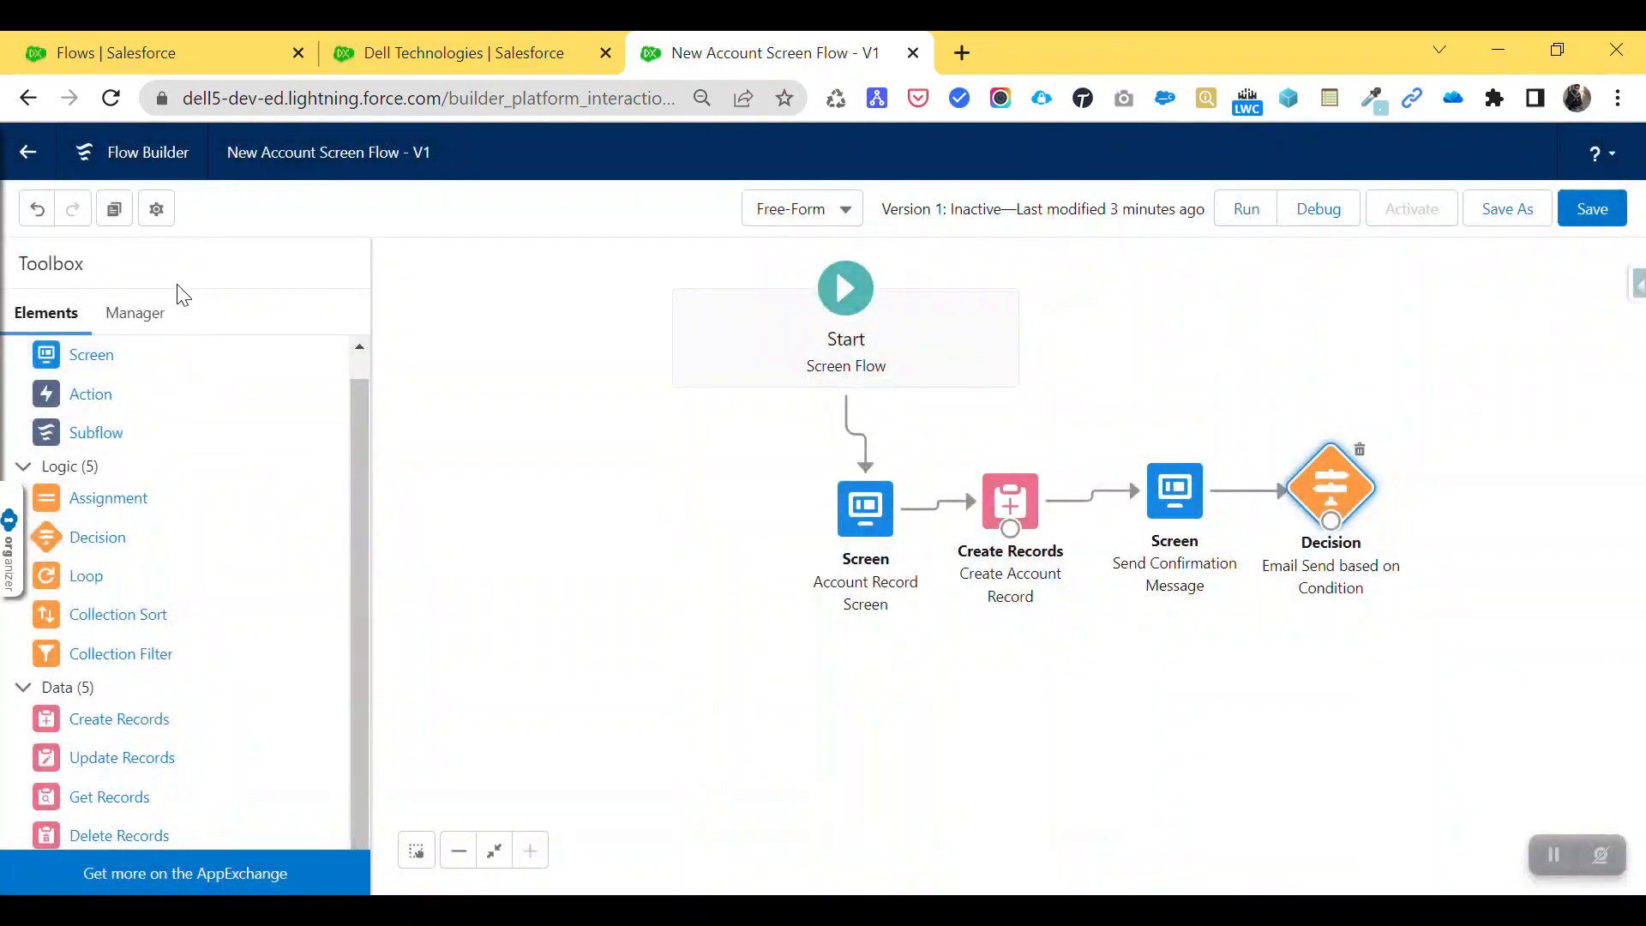
- Create a new flow resource from the Manager tab with its type set to Text Template
{"action": "left_click", "coordinate": [140, 317]}
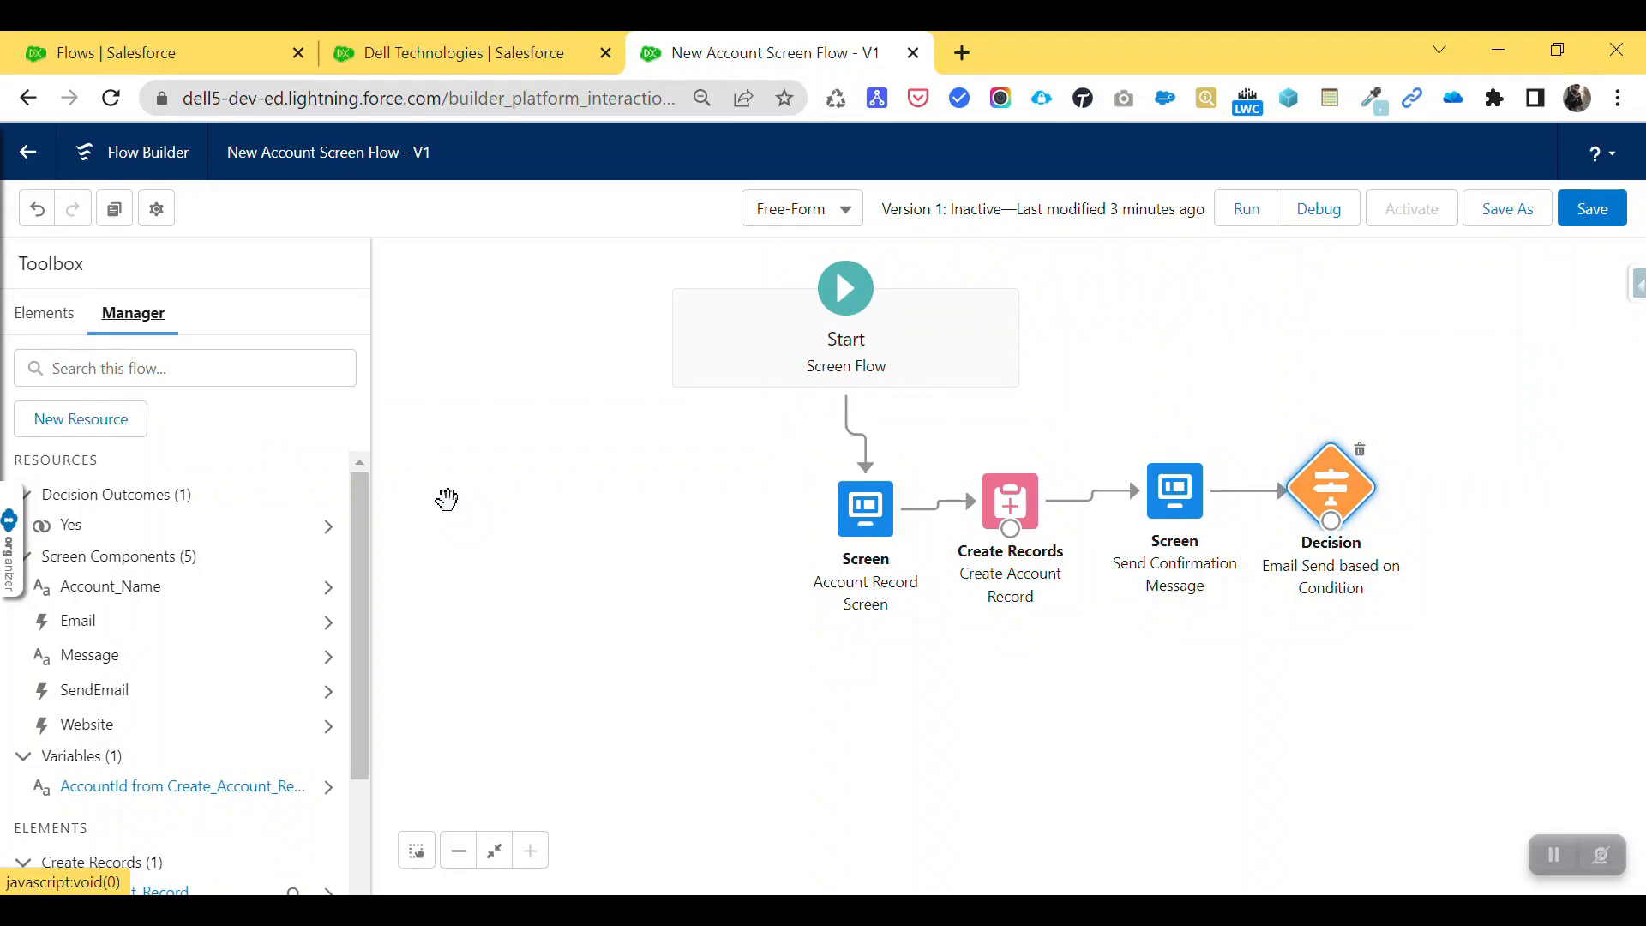
{"action": "left_click", "coordinate": [103, 428]}
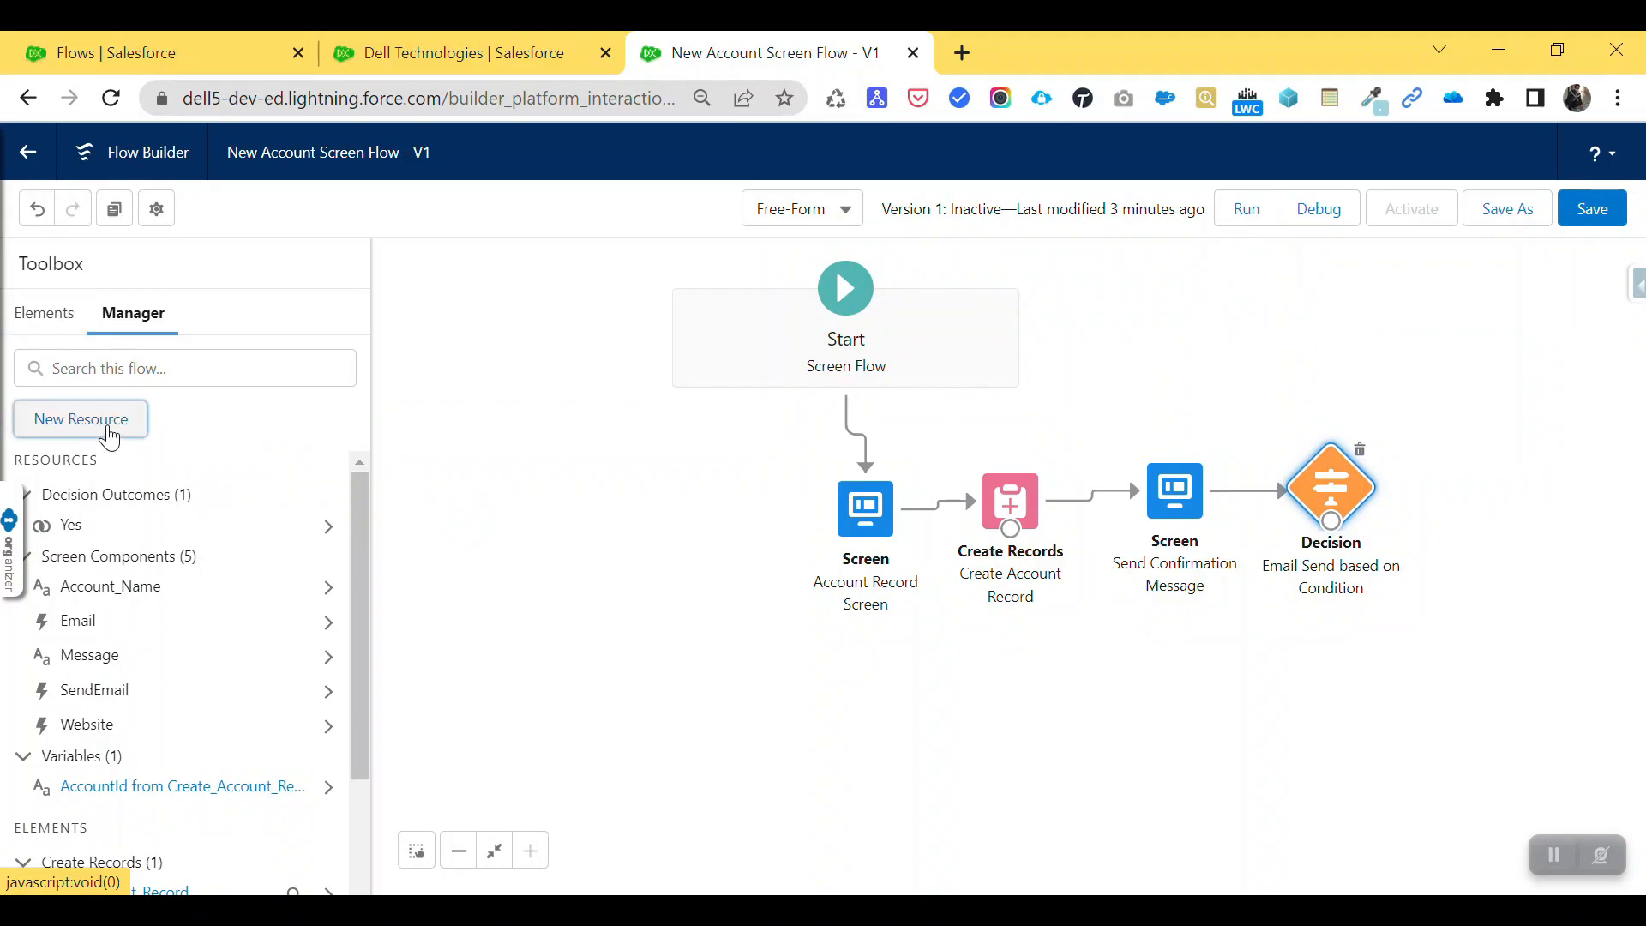
{"action": "left_click", "coordinate": [540, 413]}
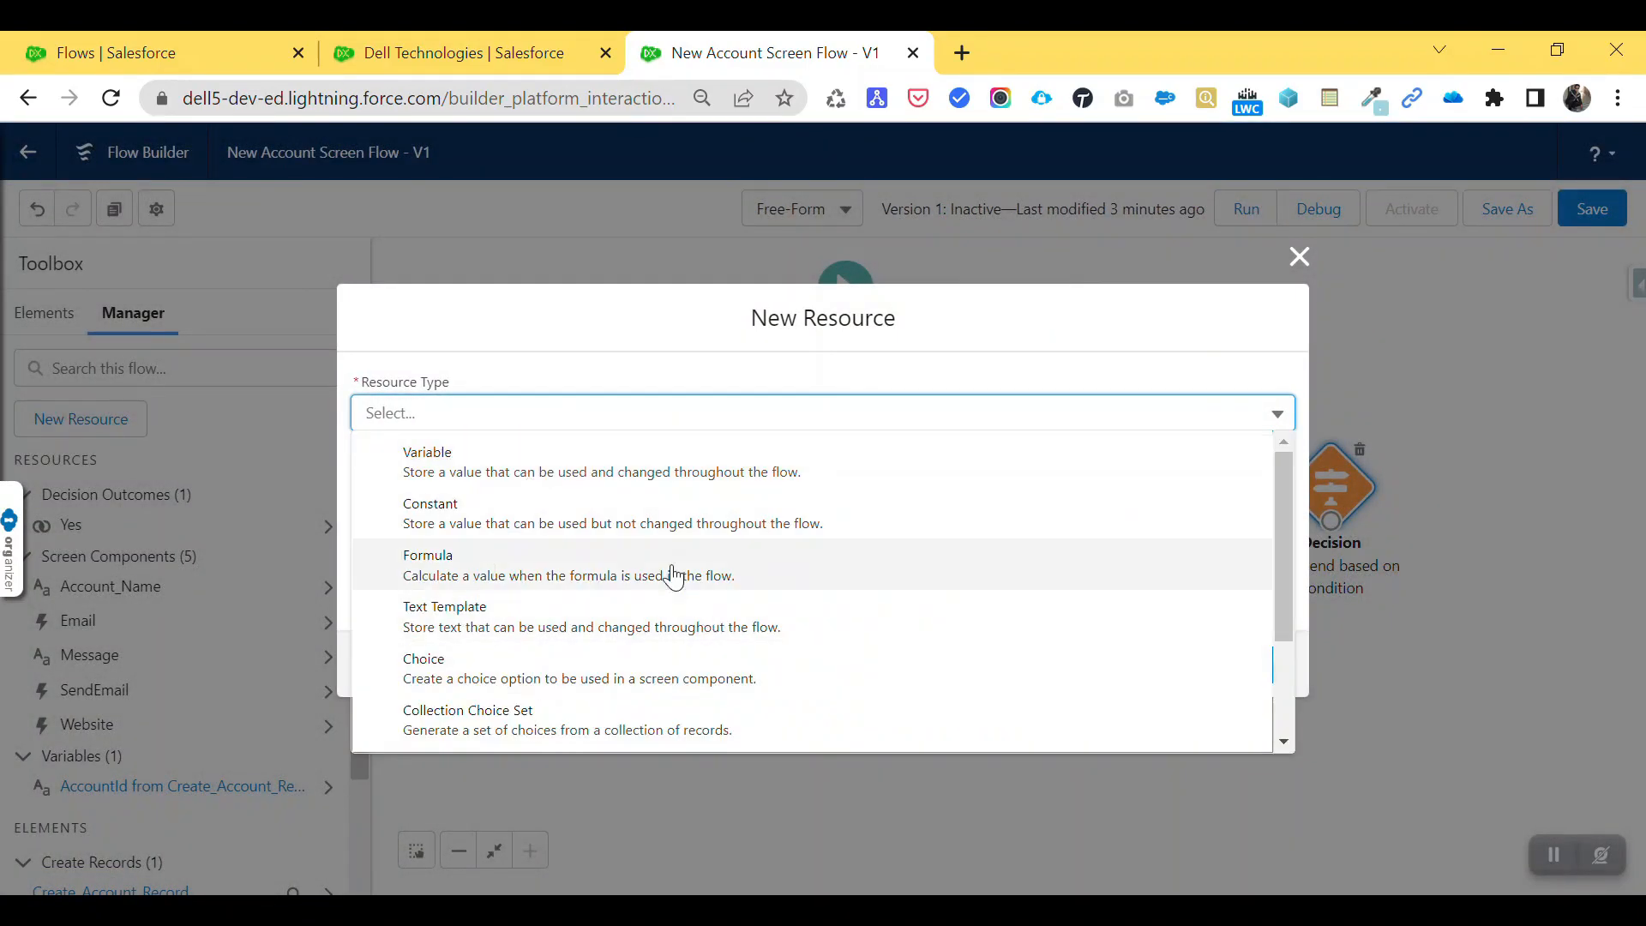
{"action": "left_click", "coordinate": [476, 622]}
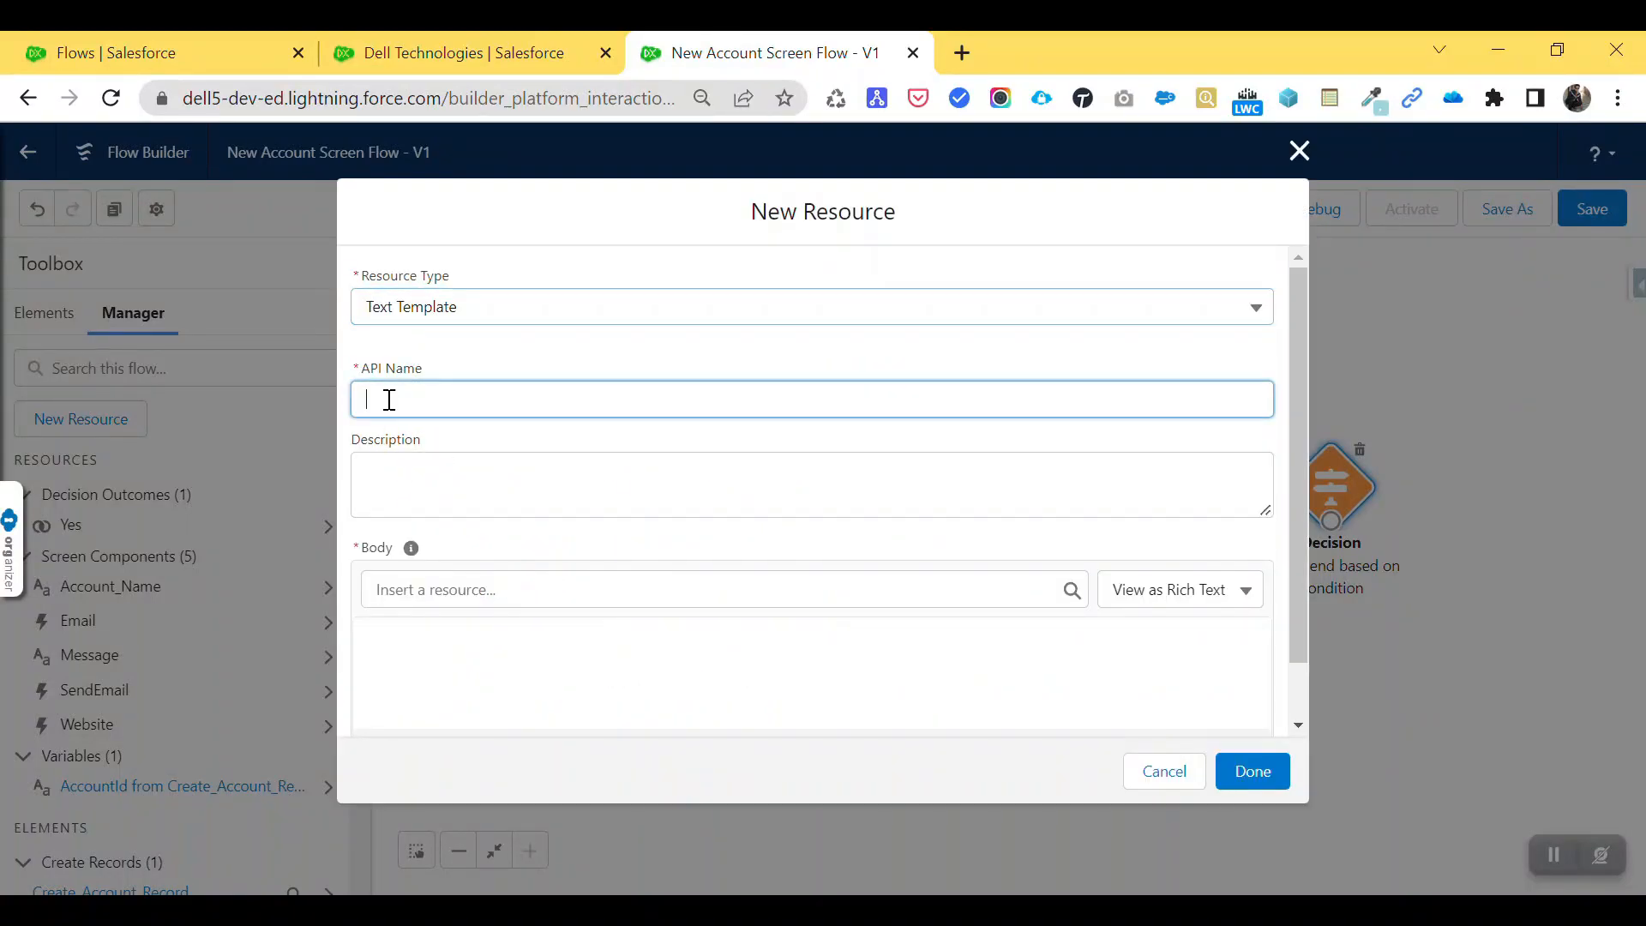
- Name the template EmailTemplate and switch its body to plain text
{"action": "left_click", "coordinate": [389, 399]}
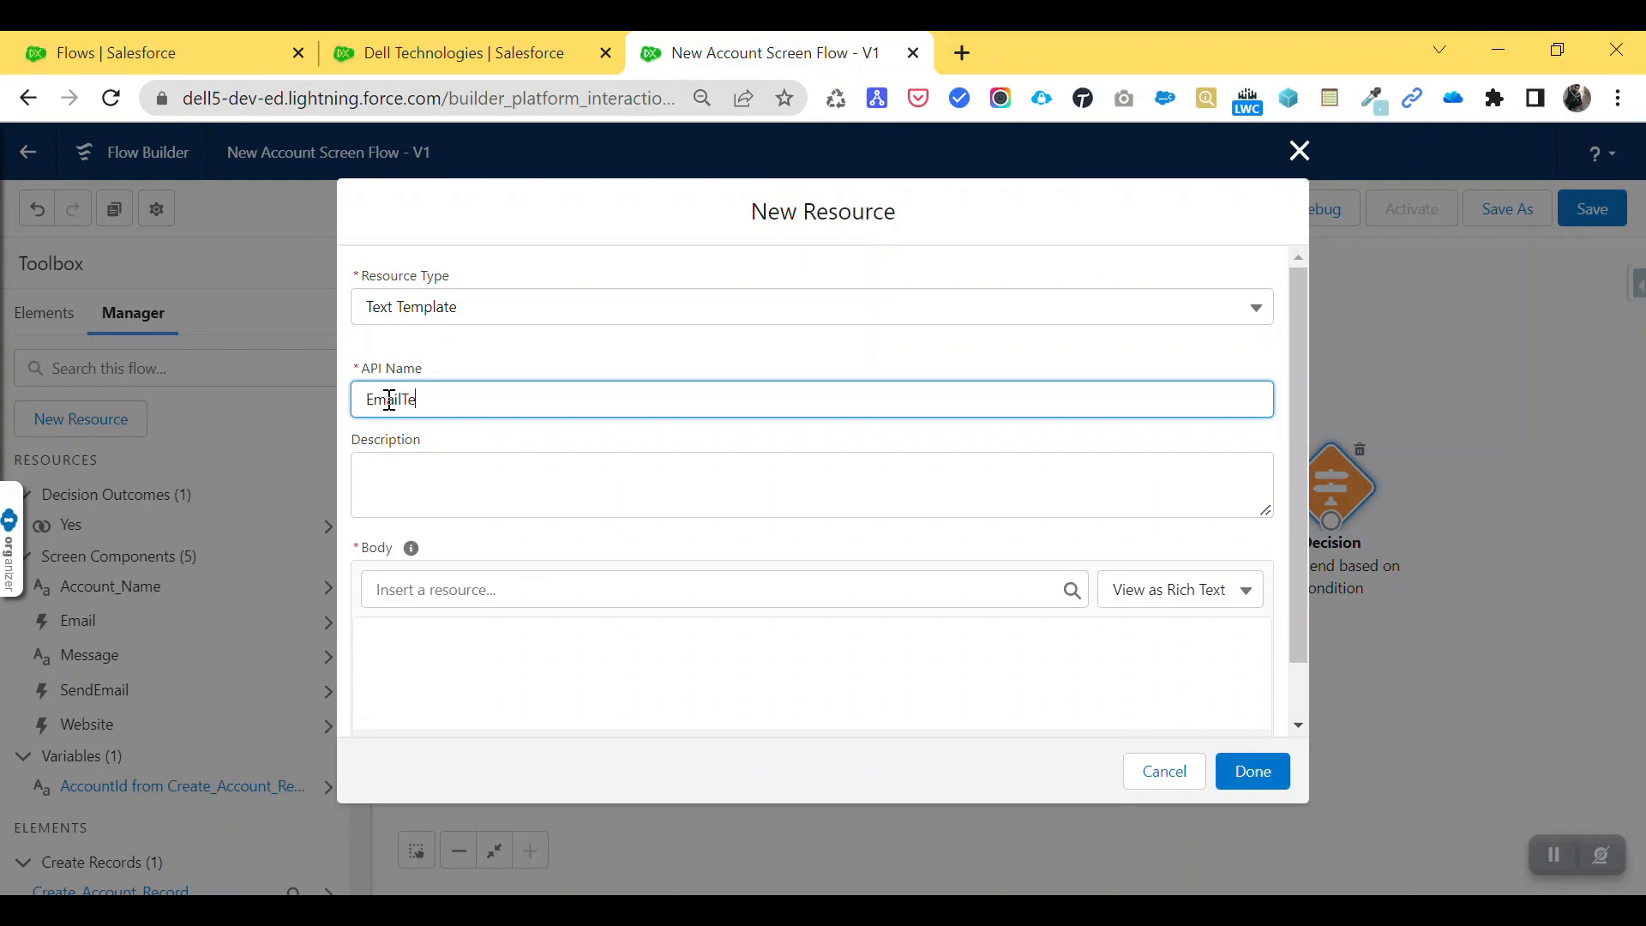
{"action": "type", "text": "EmailTemplate"}
{"action": "key", "text": "Tab"}
{"action": "left_click", "coordinate": [464, 652]}
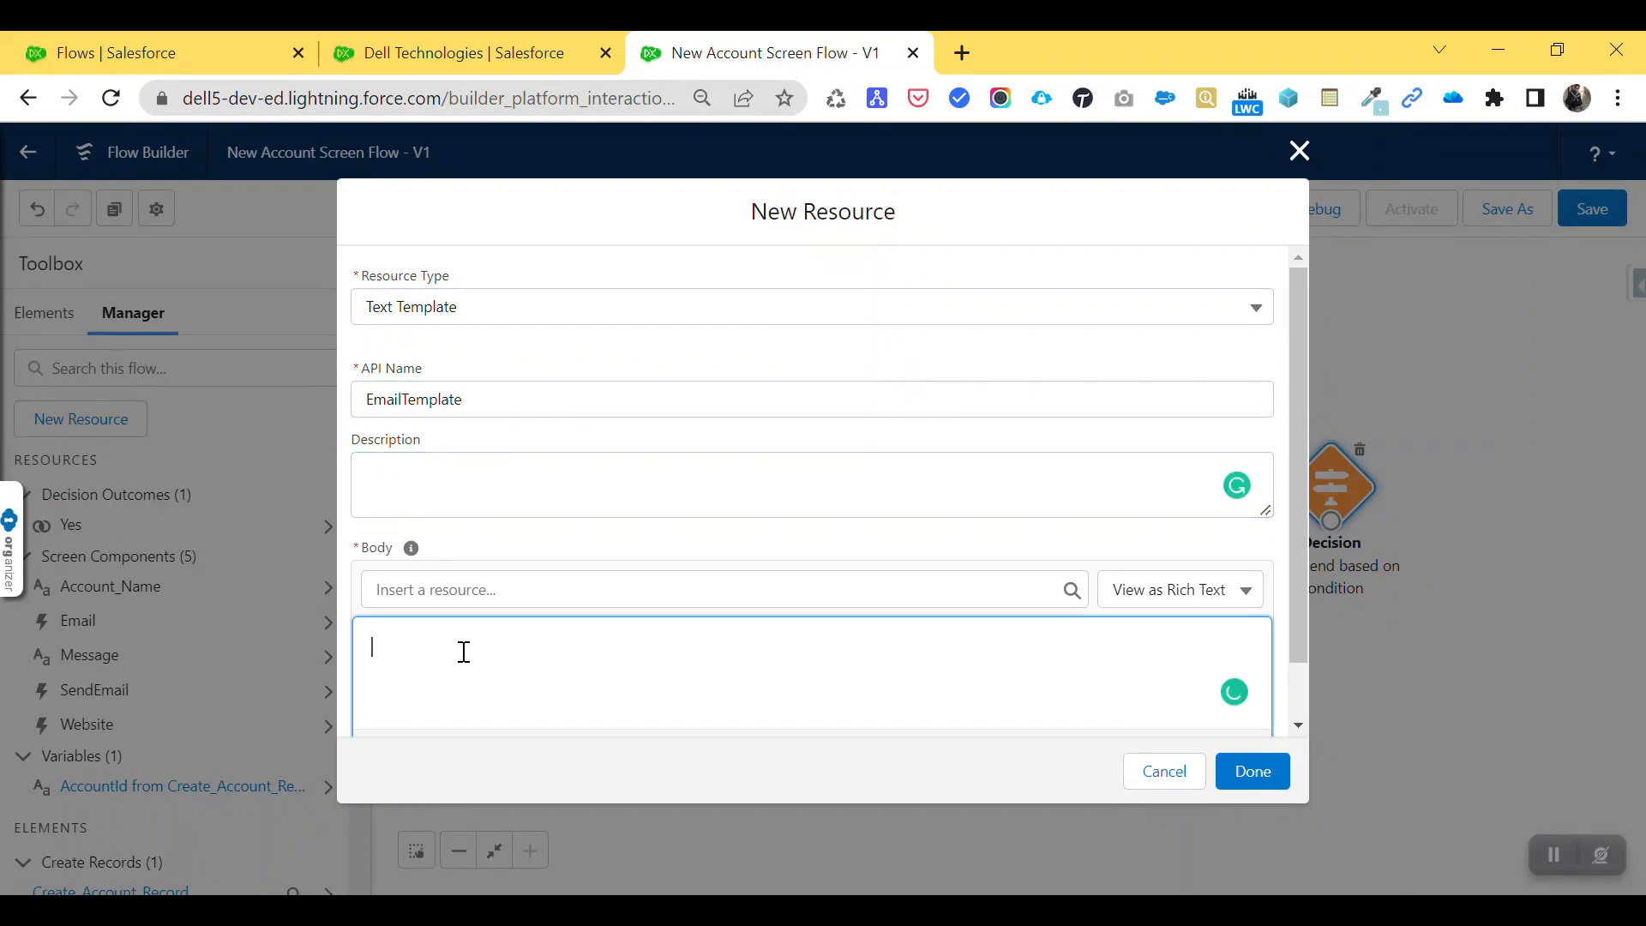
{"action": "left_click", "coordinate": [1171, 590]}
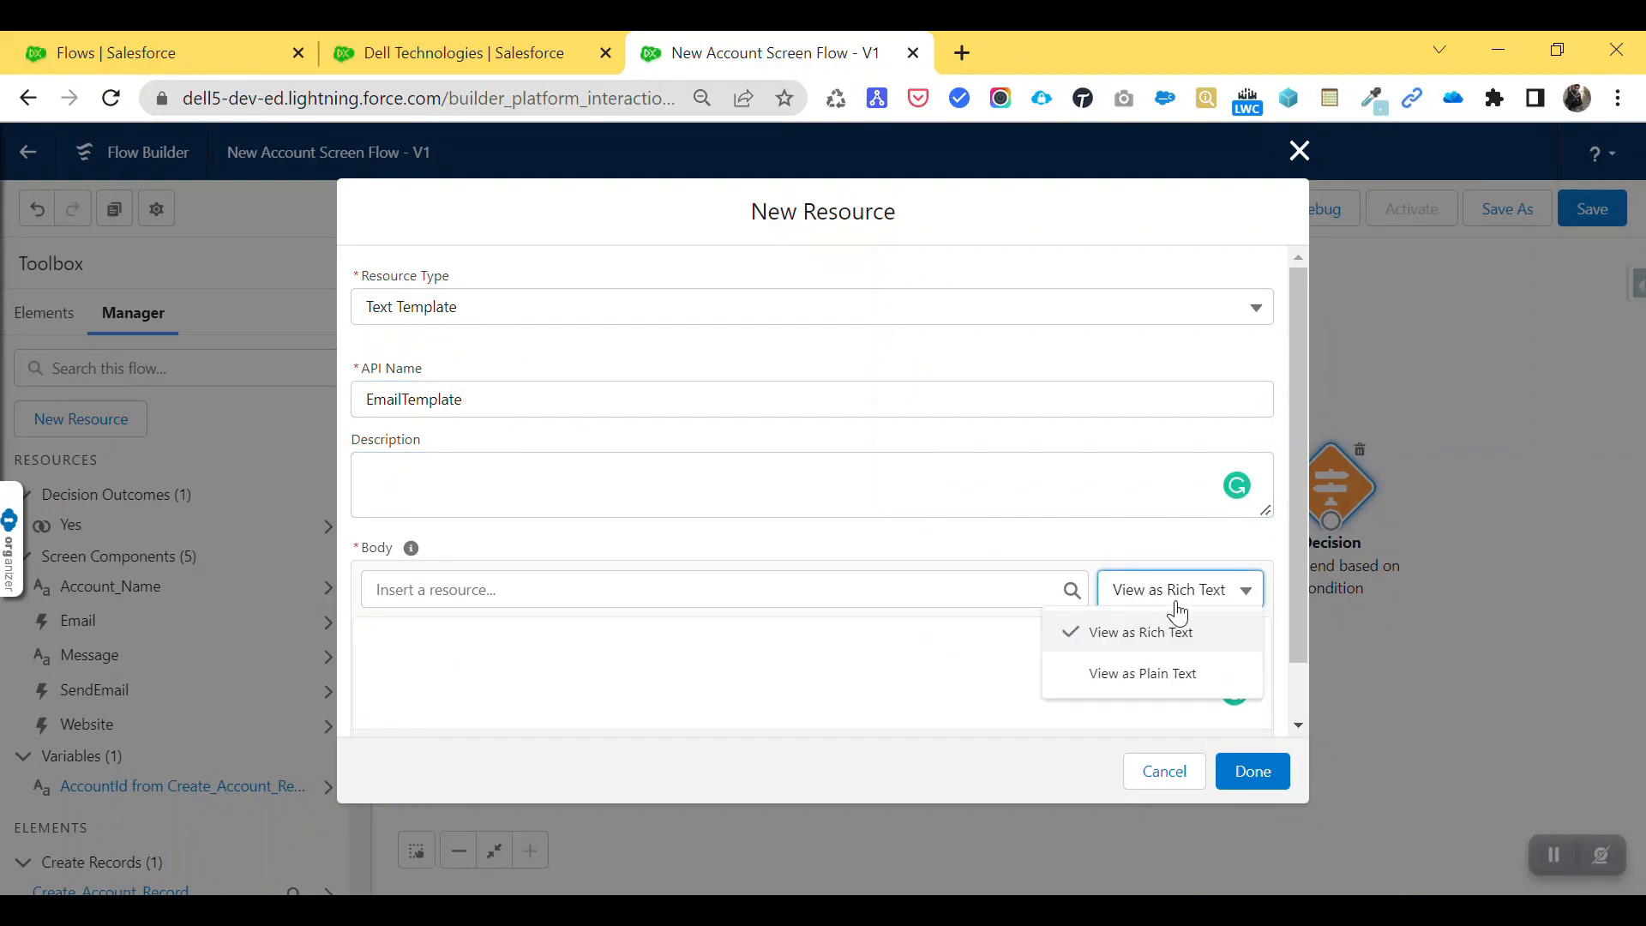
{"action": "left_click", "coordinate": [1157, 673]}
- Write the body announcing the new account, with Account Name: and Website: lines
{"action": "left_click", "coordinate": [410, 654]}
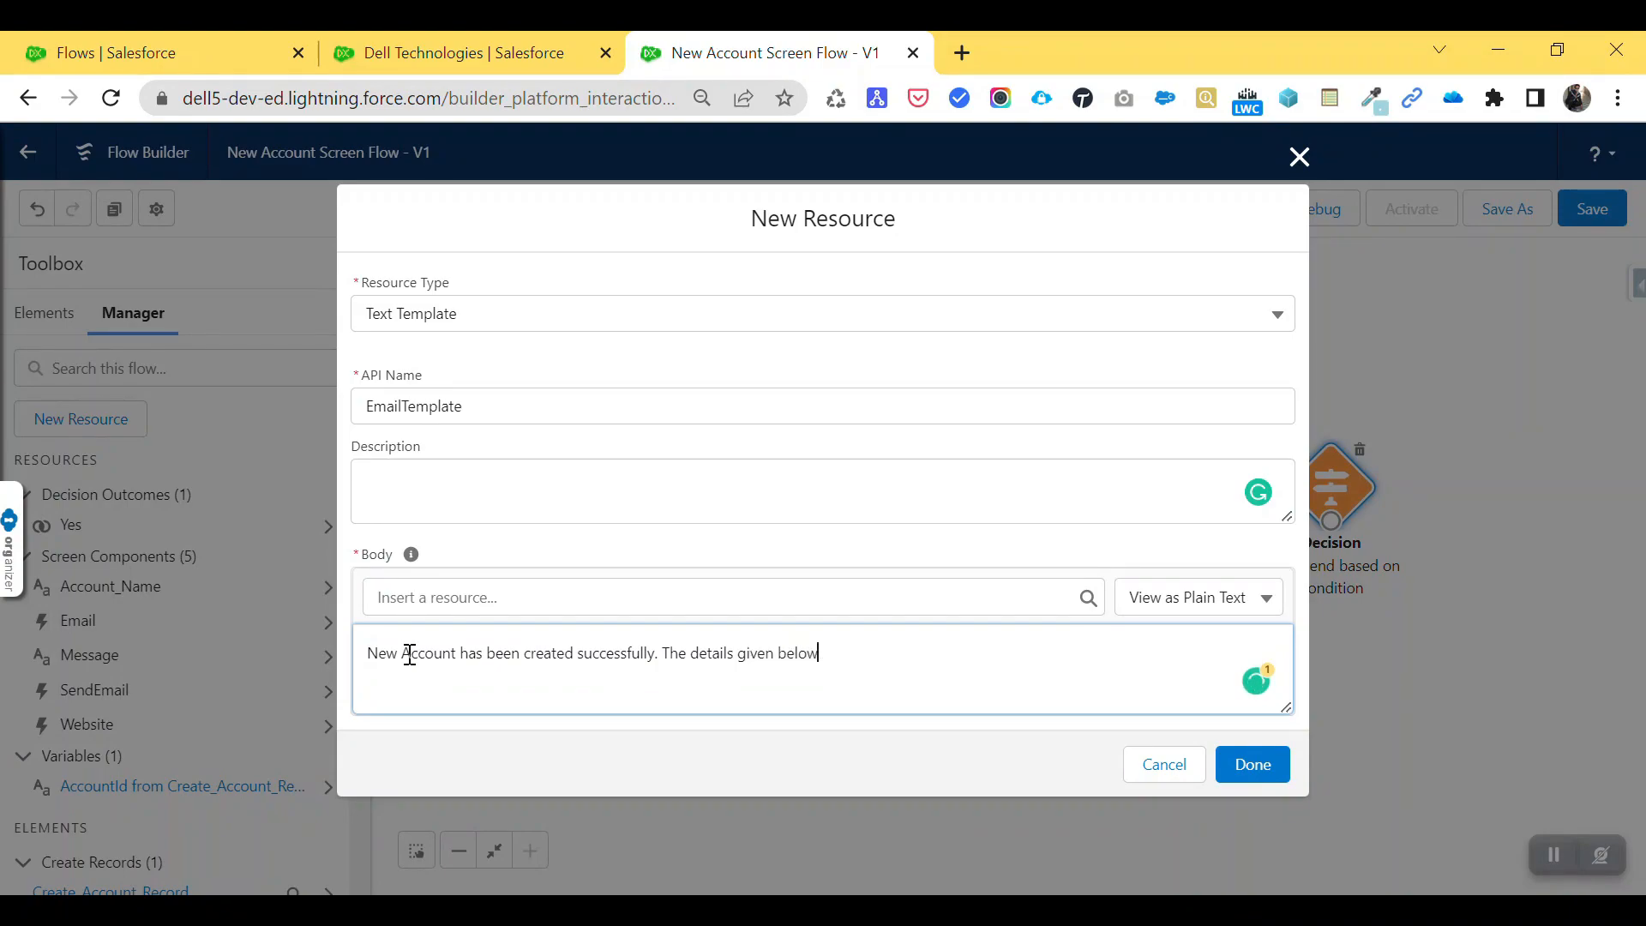
{"action": "key", "text": "Return"}
{"action": "key", "text": "Return"}
{"action": "key", "text": "Return"}
{"action": "type", "text": "Name:"}
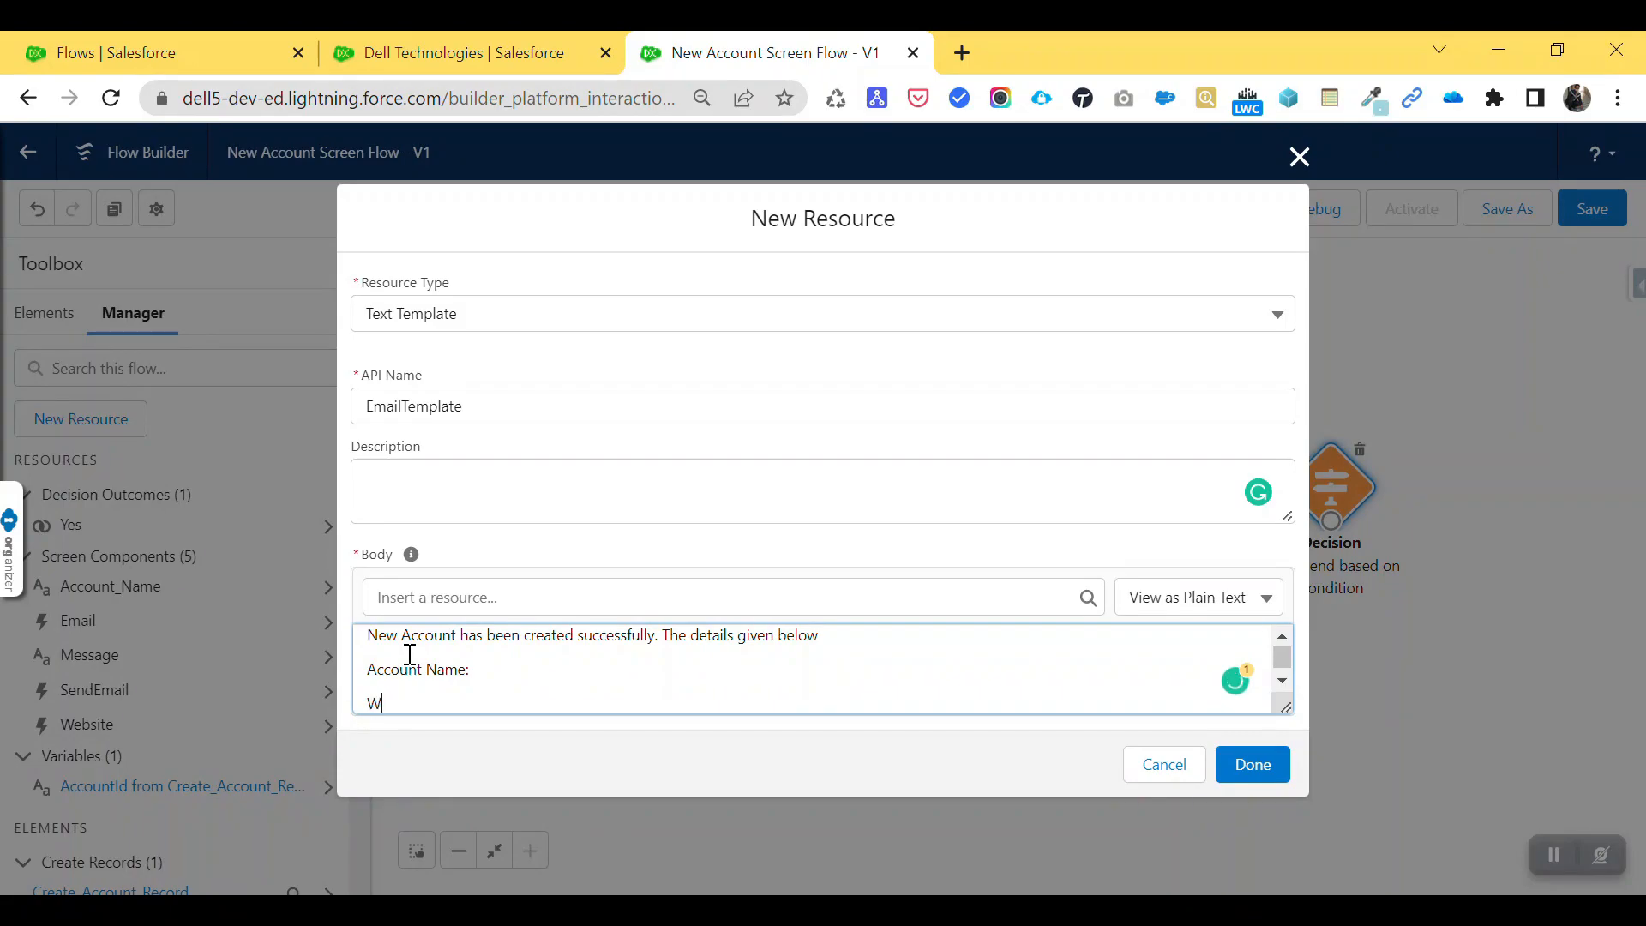
{"action": "type", "text": "ite:"}
{"action": "mouse_move", "coordinate": [760, 641]}
{"action": "left_click", "coordinate": [776, 690]}
- Insert {!Account_Name} after the Account Name label and remove a wrongly inserted Email value
{"action": "left_click", "coordinate": [551, 600]}
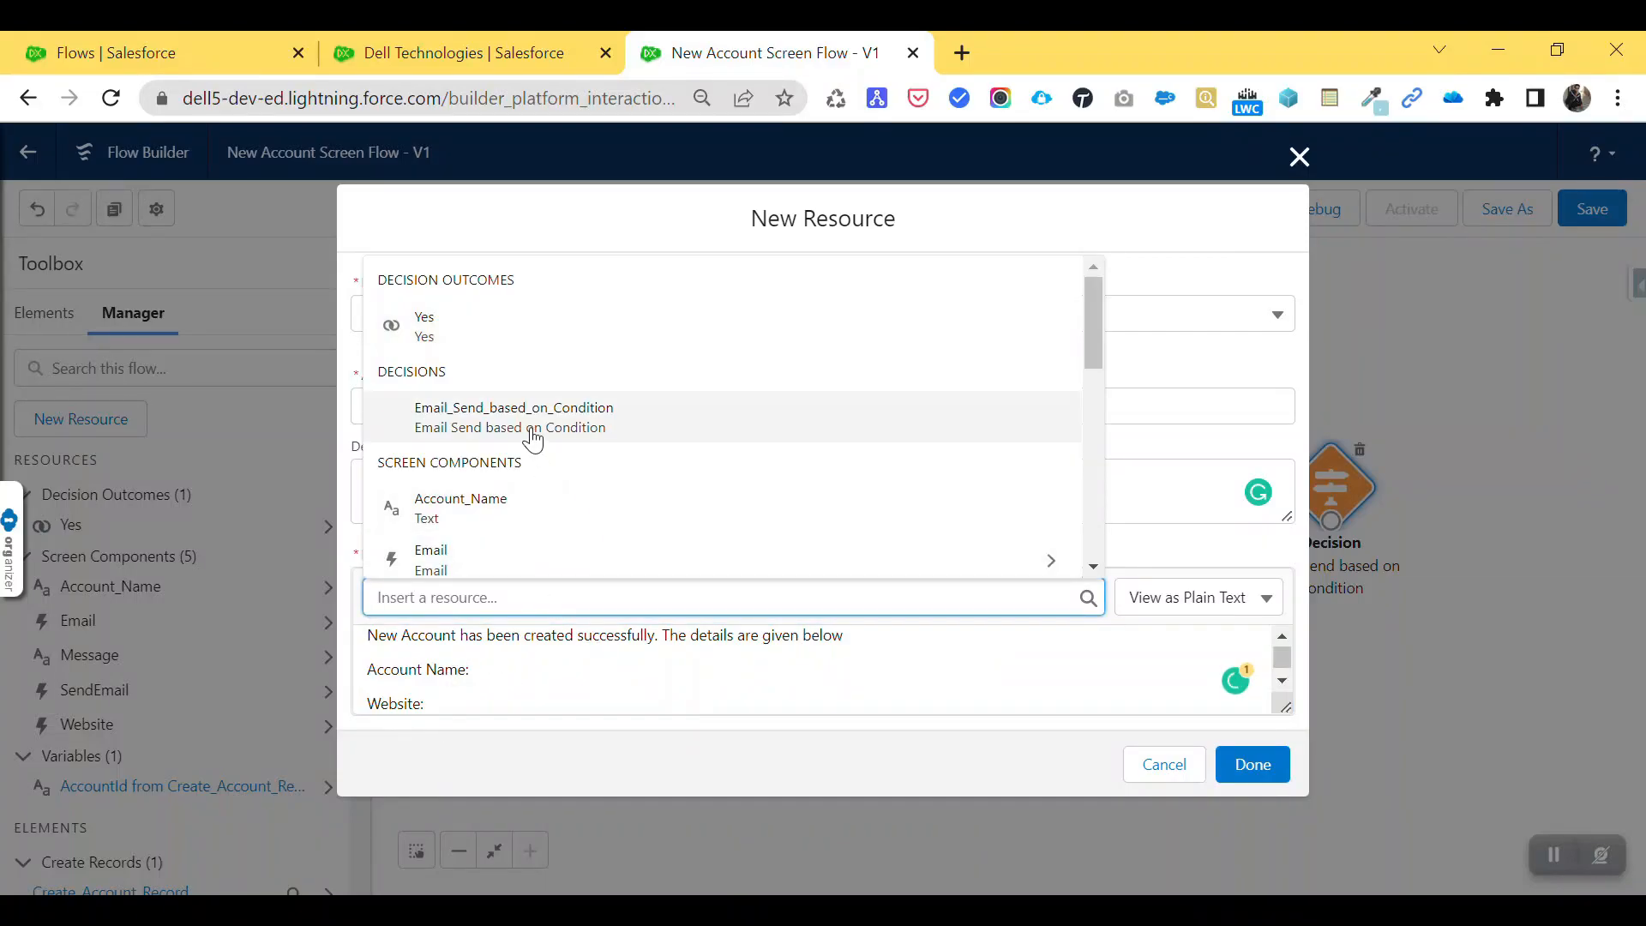
{"action": "left_click", "coordinate": [551, 506]}
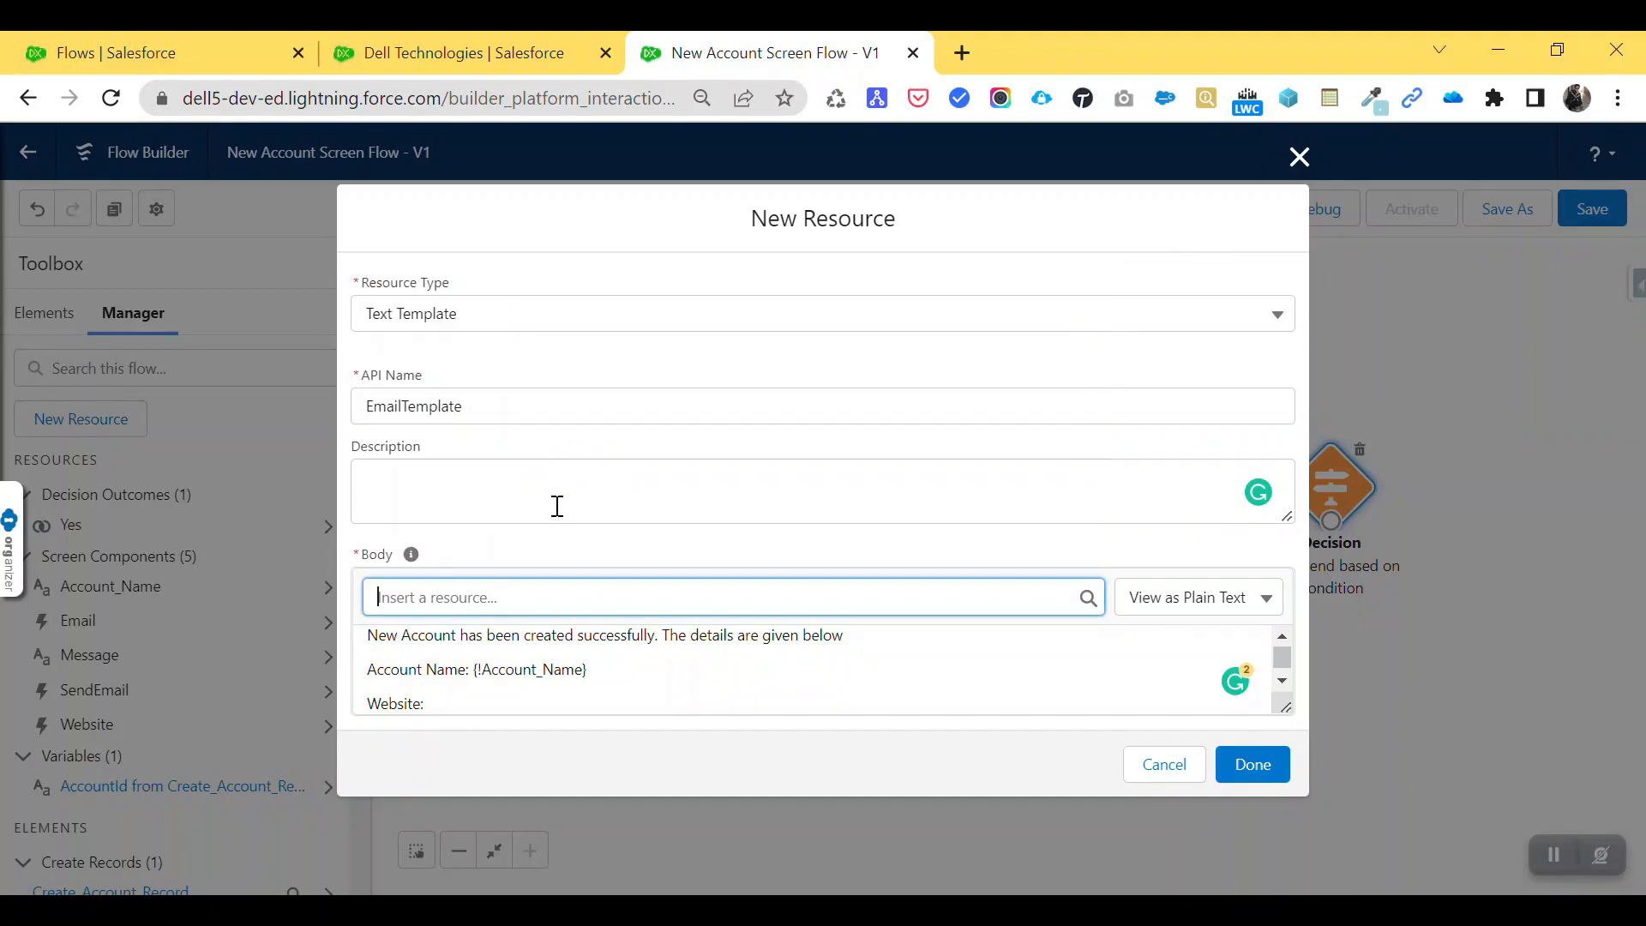
{"action": "left_click", "coordinate": [459, 705]}
{"action": "left_click", "coordinate": [474, 585]}
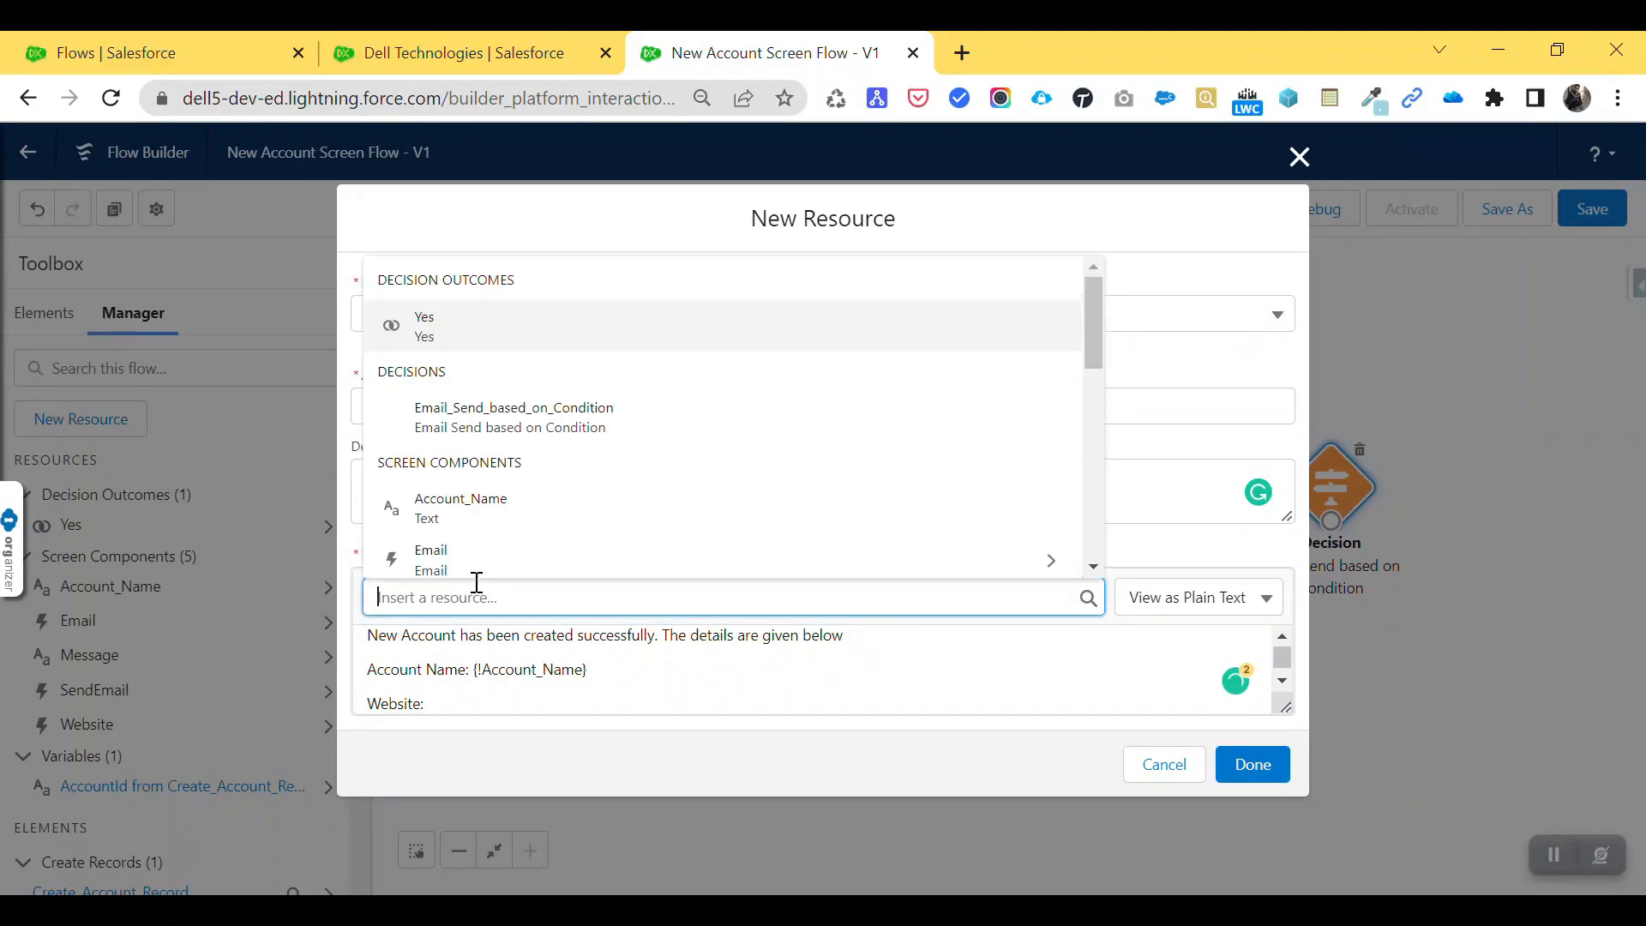
{"action": "left_click", "coordinate": [507, 560]}
{"action": "left_click", "coordinate": [504, 555]}
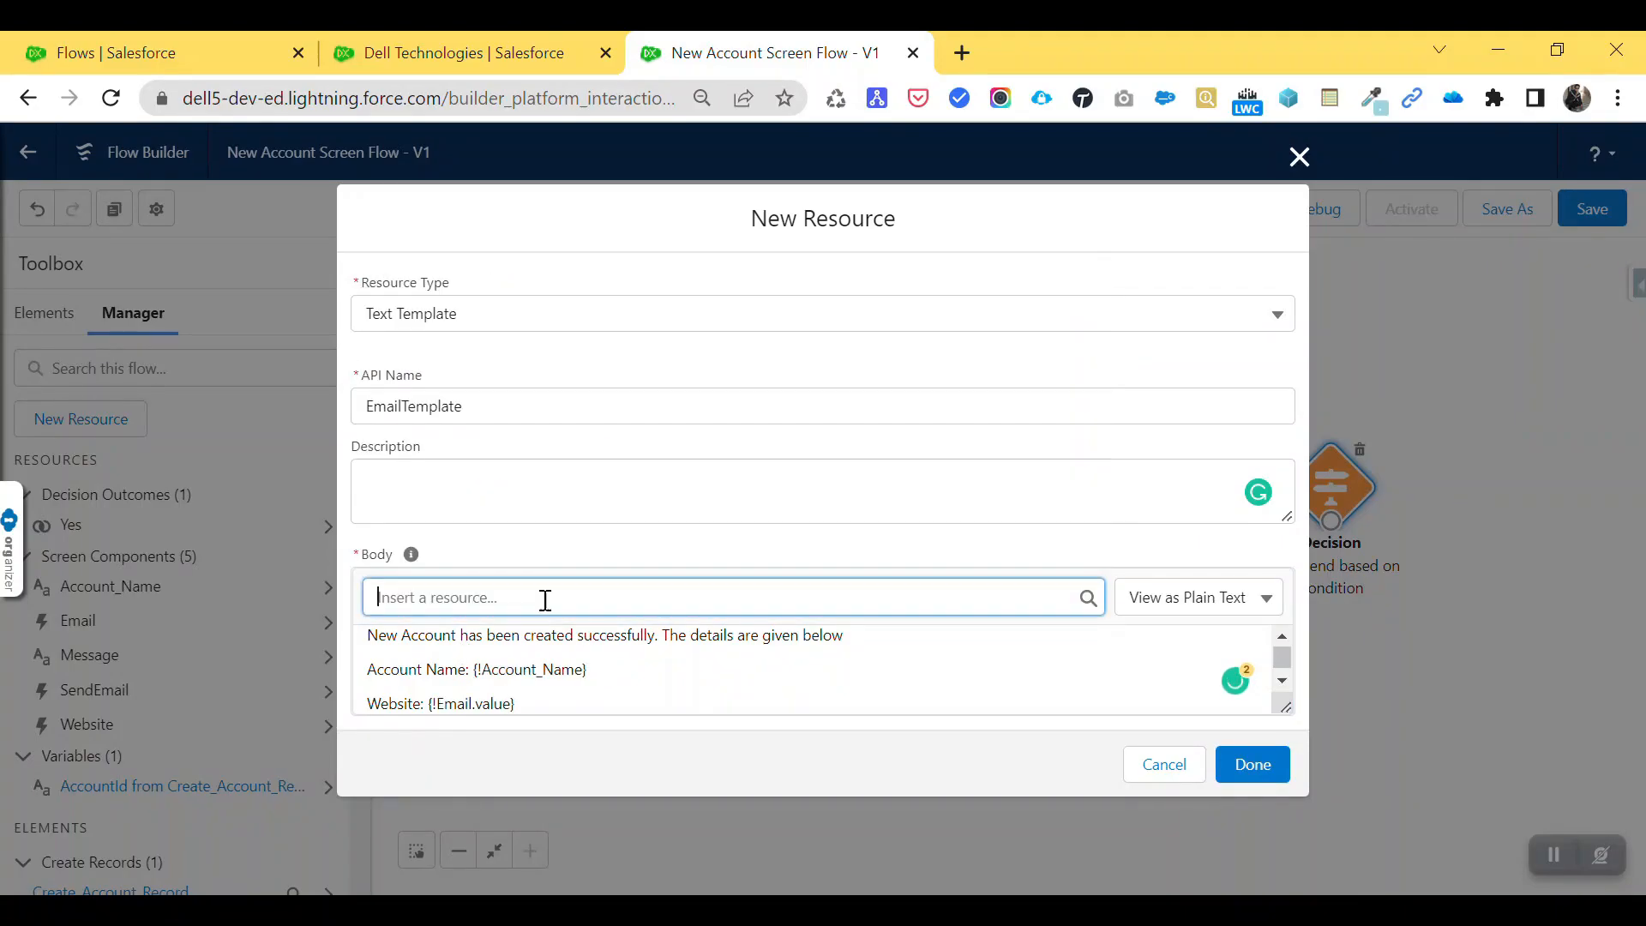
{"action": "left_click", "coordinate": [558, 702]}
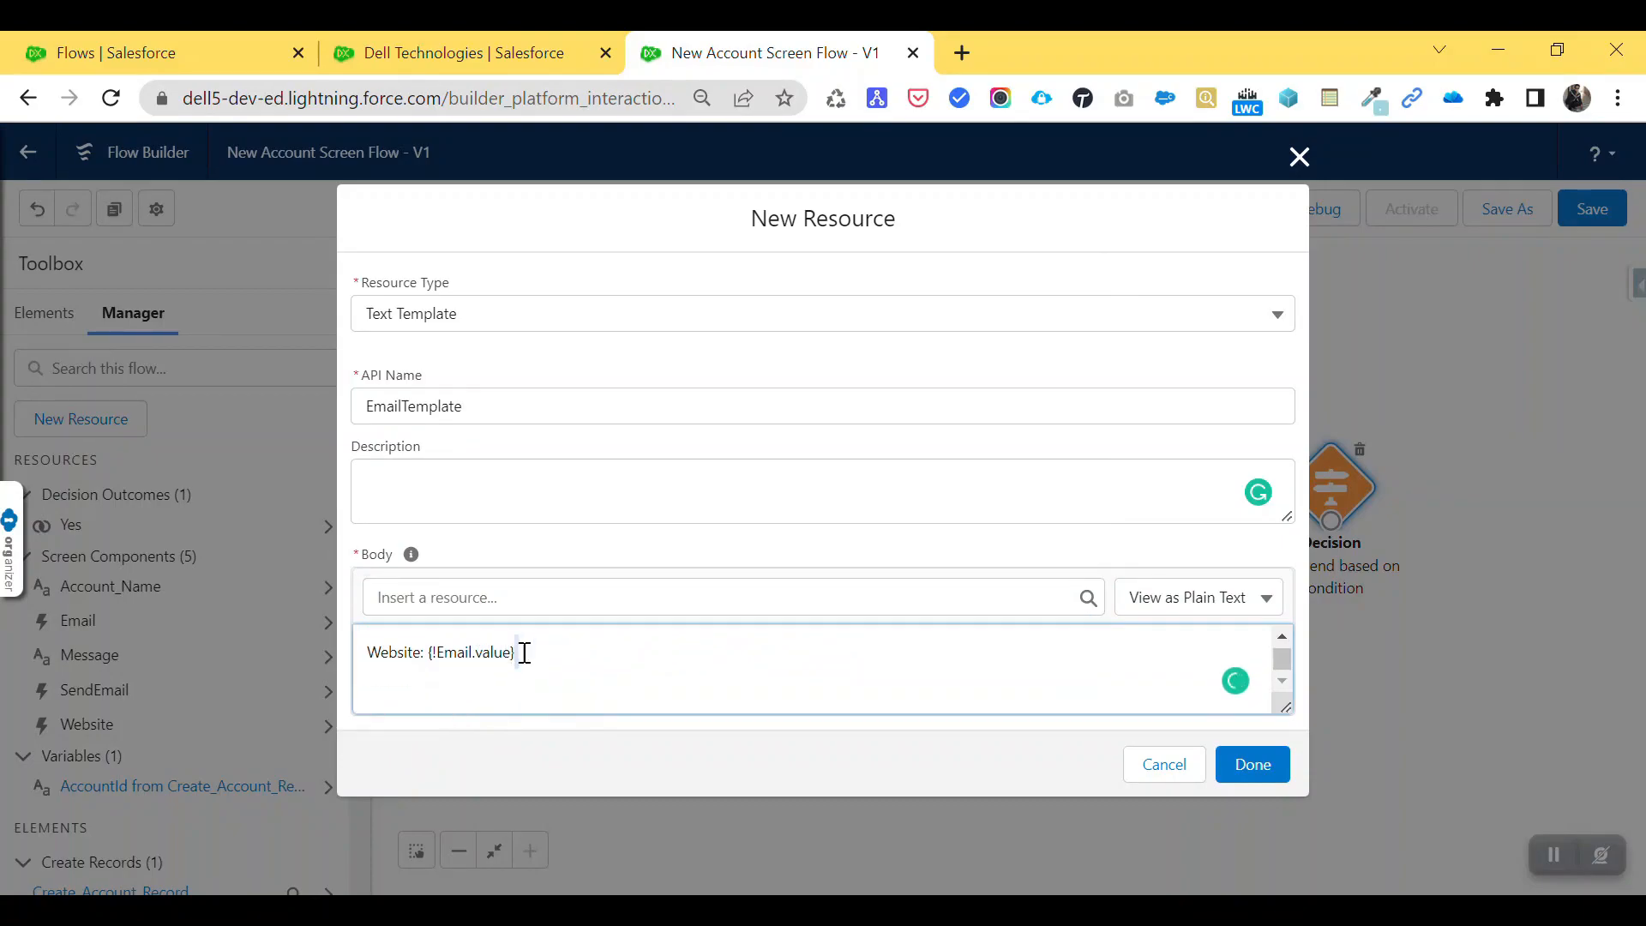
{"action": "left_click_drag", "start_coordinate": [533, 654], "coordinate": [434, 660]}
{"action": "key", "text": "BackSpace"}
- Insert {!Website.value} after Website: and save EmailTemplate
{"action": "left_click", "coordinate": [500, 594]}
{"action": "scroll", "coordinate": [538, 523], "scroll_direction": "down", "scroll_amount": 2}
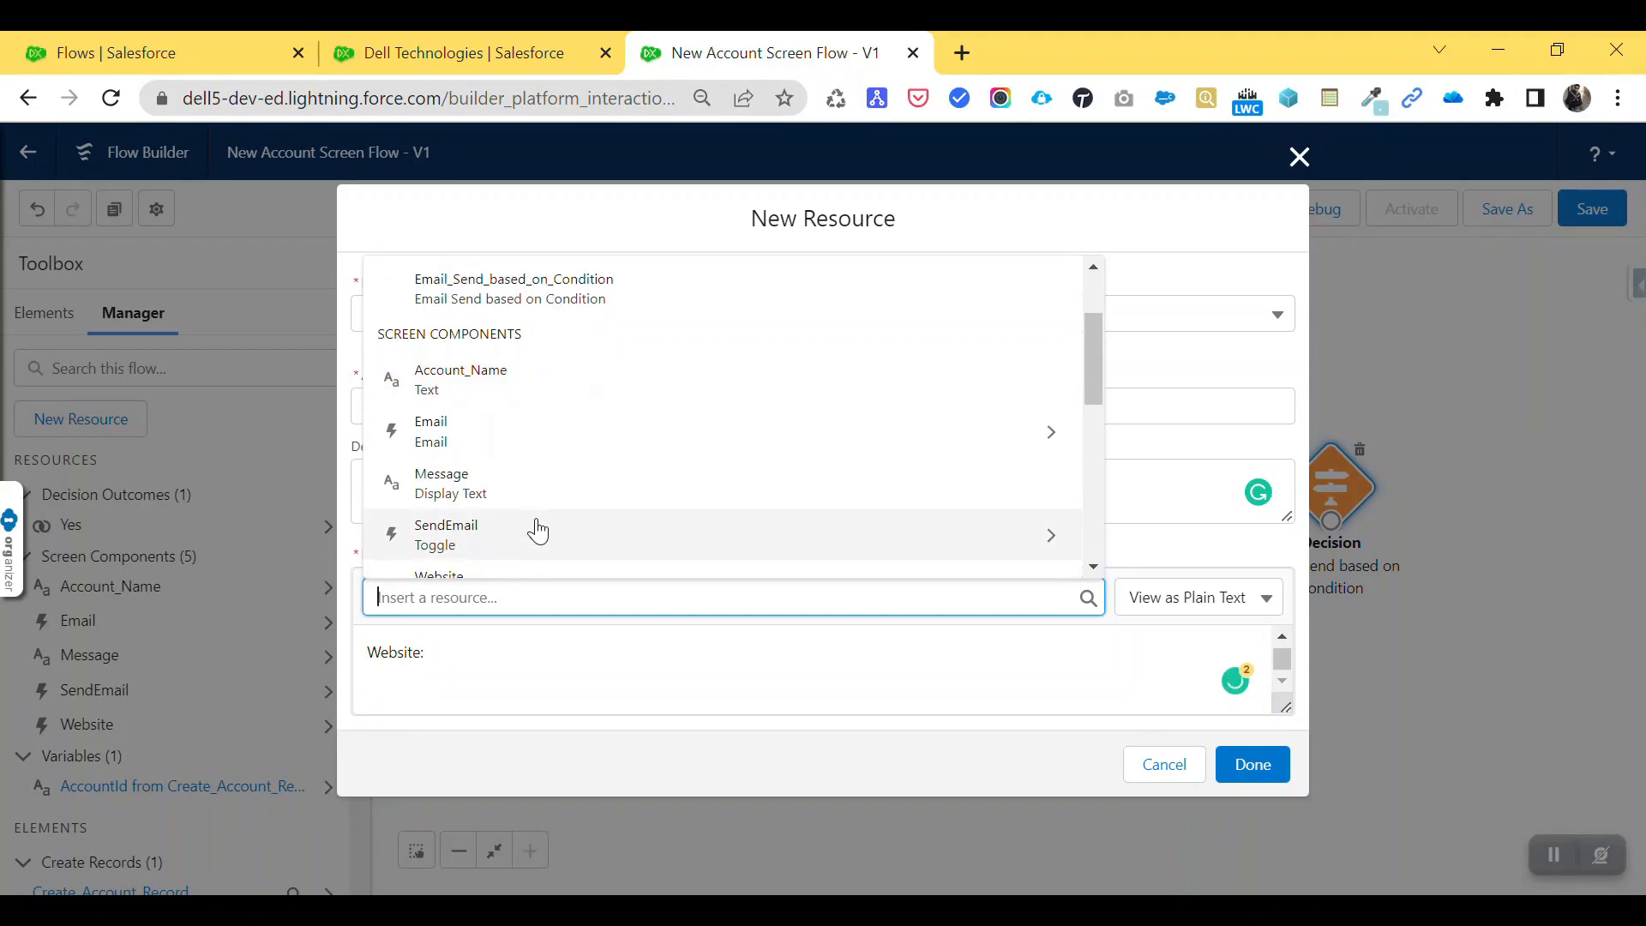
{"action": "scroll", "coordinate": [525, 523], "scroll_direction": "down", "scroll_amount": 1}
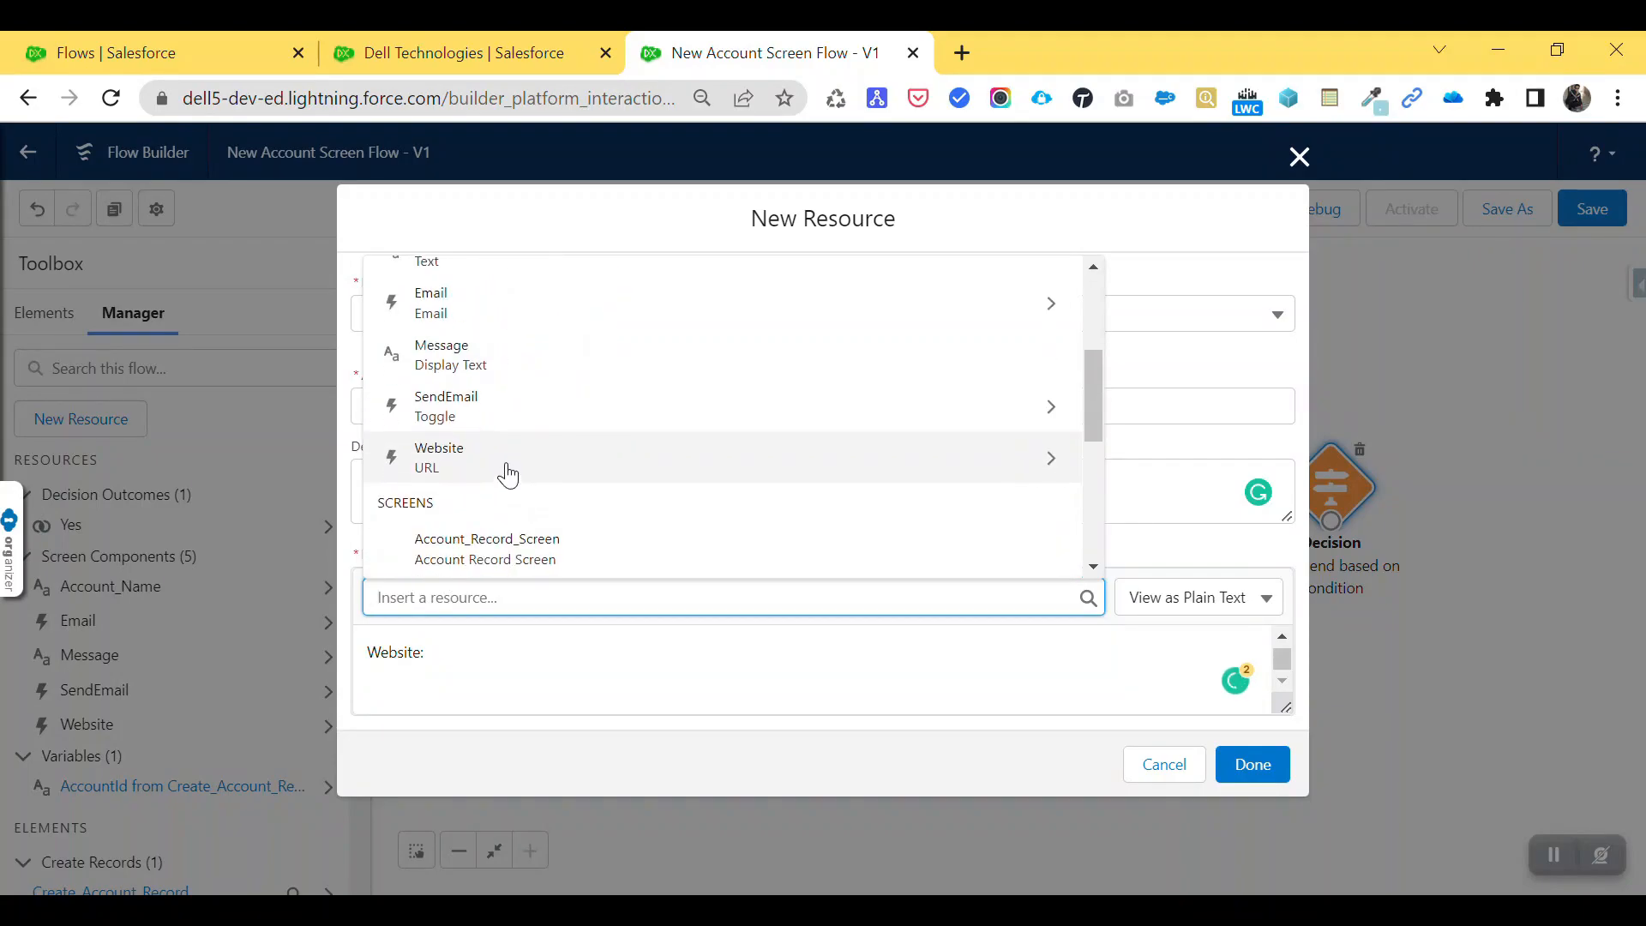
{"action": "left_click", "coordinate": [507, 466]}
{"action": "left_click", "coordinate": [470, 557]}
{"action": "left_click", "coordinate": [588, 665]}
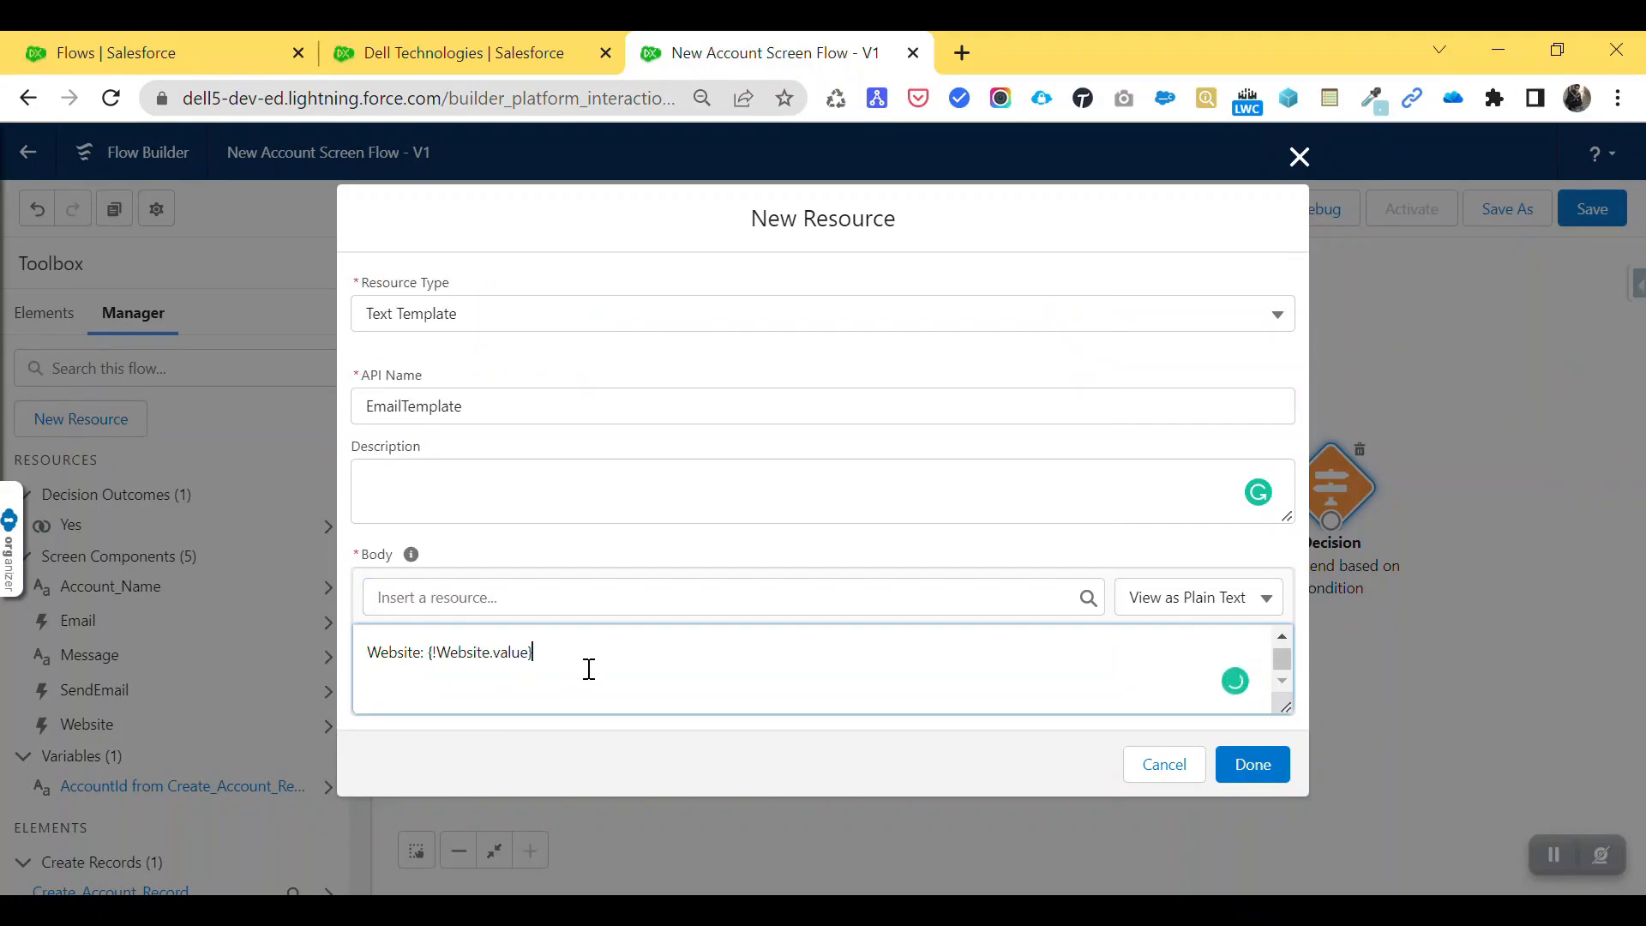
{"action": "scroll", "coordinate": [595, 672], "scroll_direction": "up", "scroll_amount": 3}
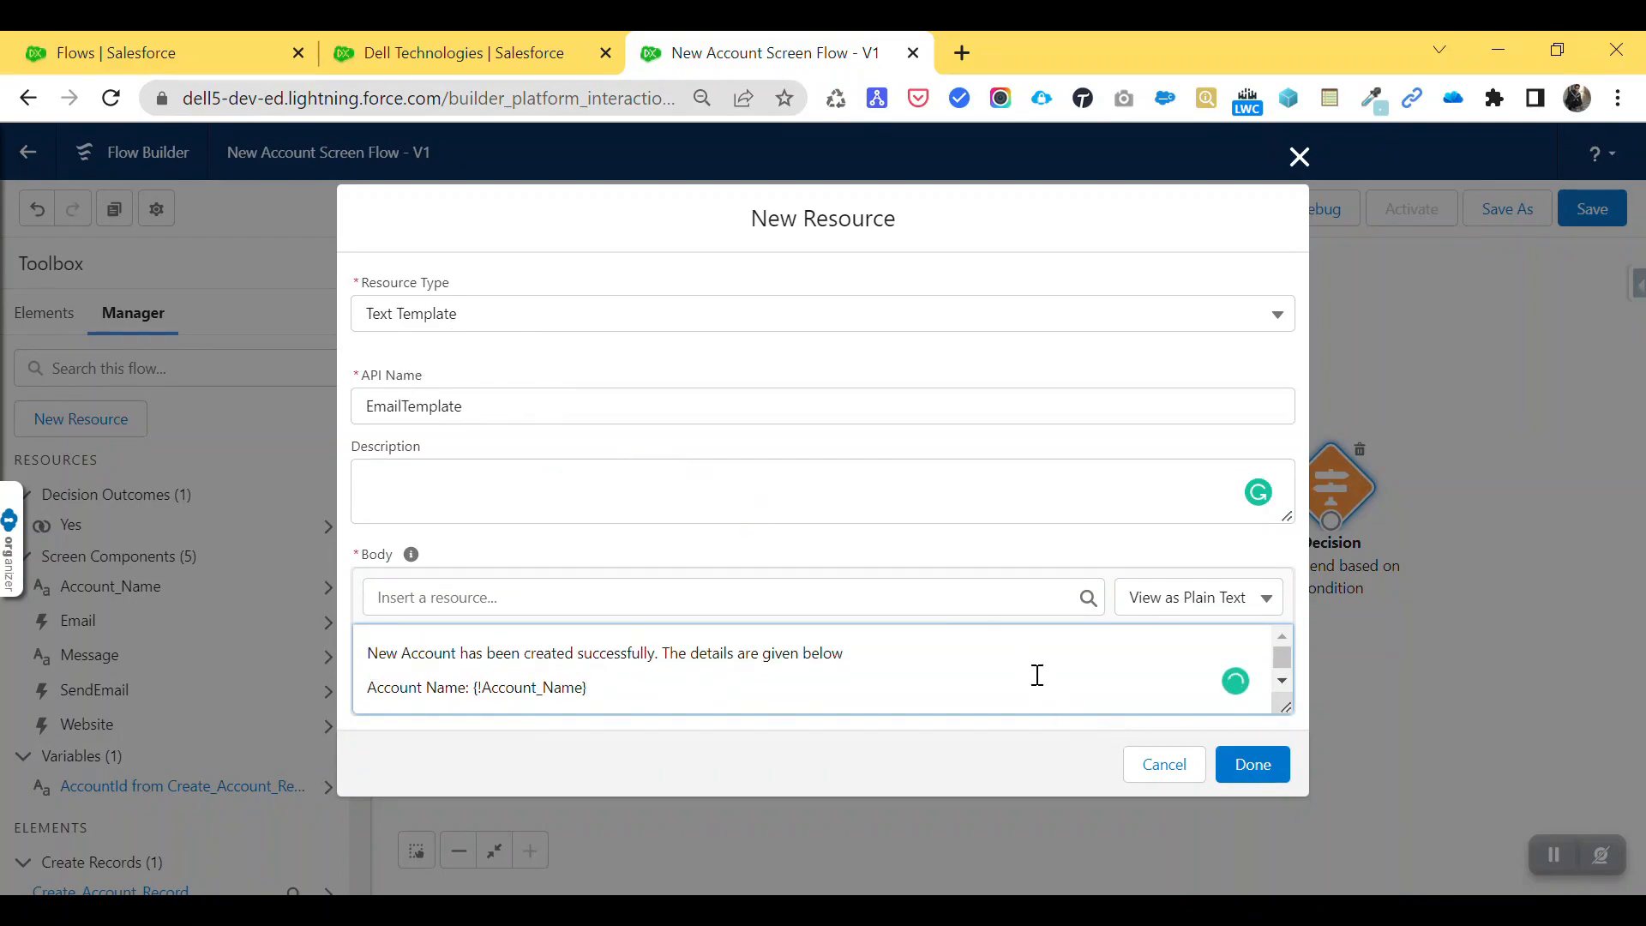
{"action": "left_click", "coordinate": [1250, 764]}
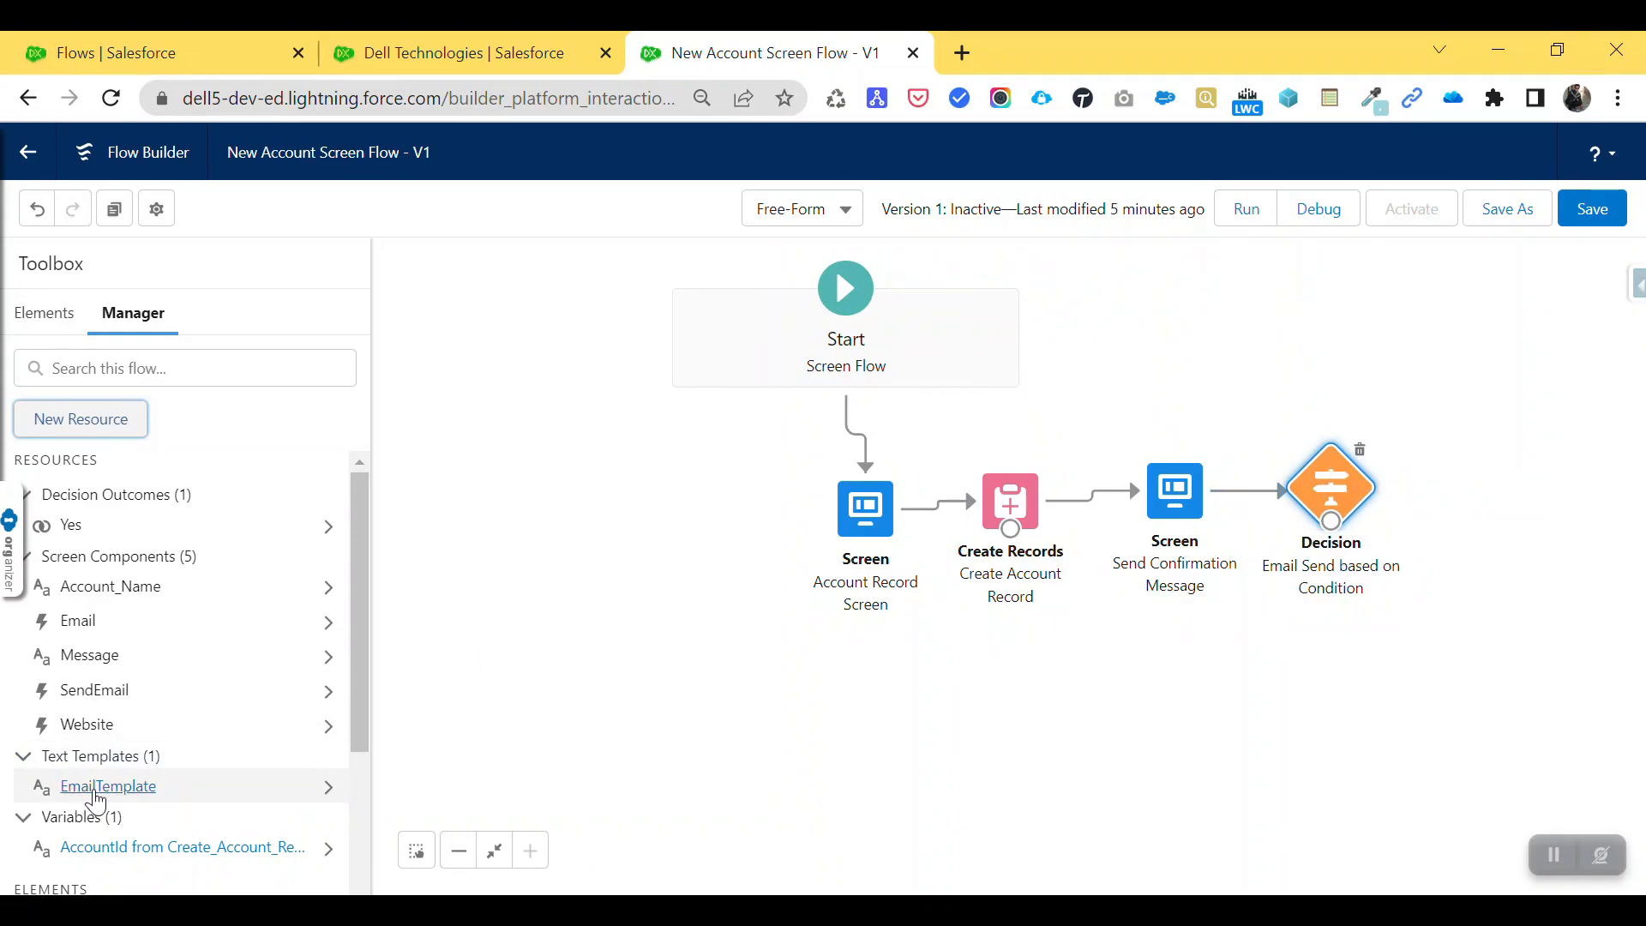
- Drop a new Action beside the Decision and choose Send Email from the Email category
{"action": "left_click_drag", "start_coordinate": [1295, 549], "coordinate": [1308, 560]}
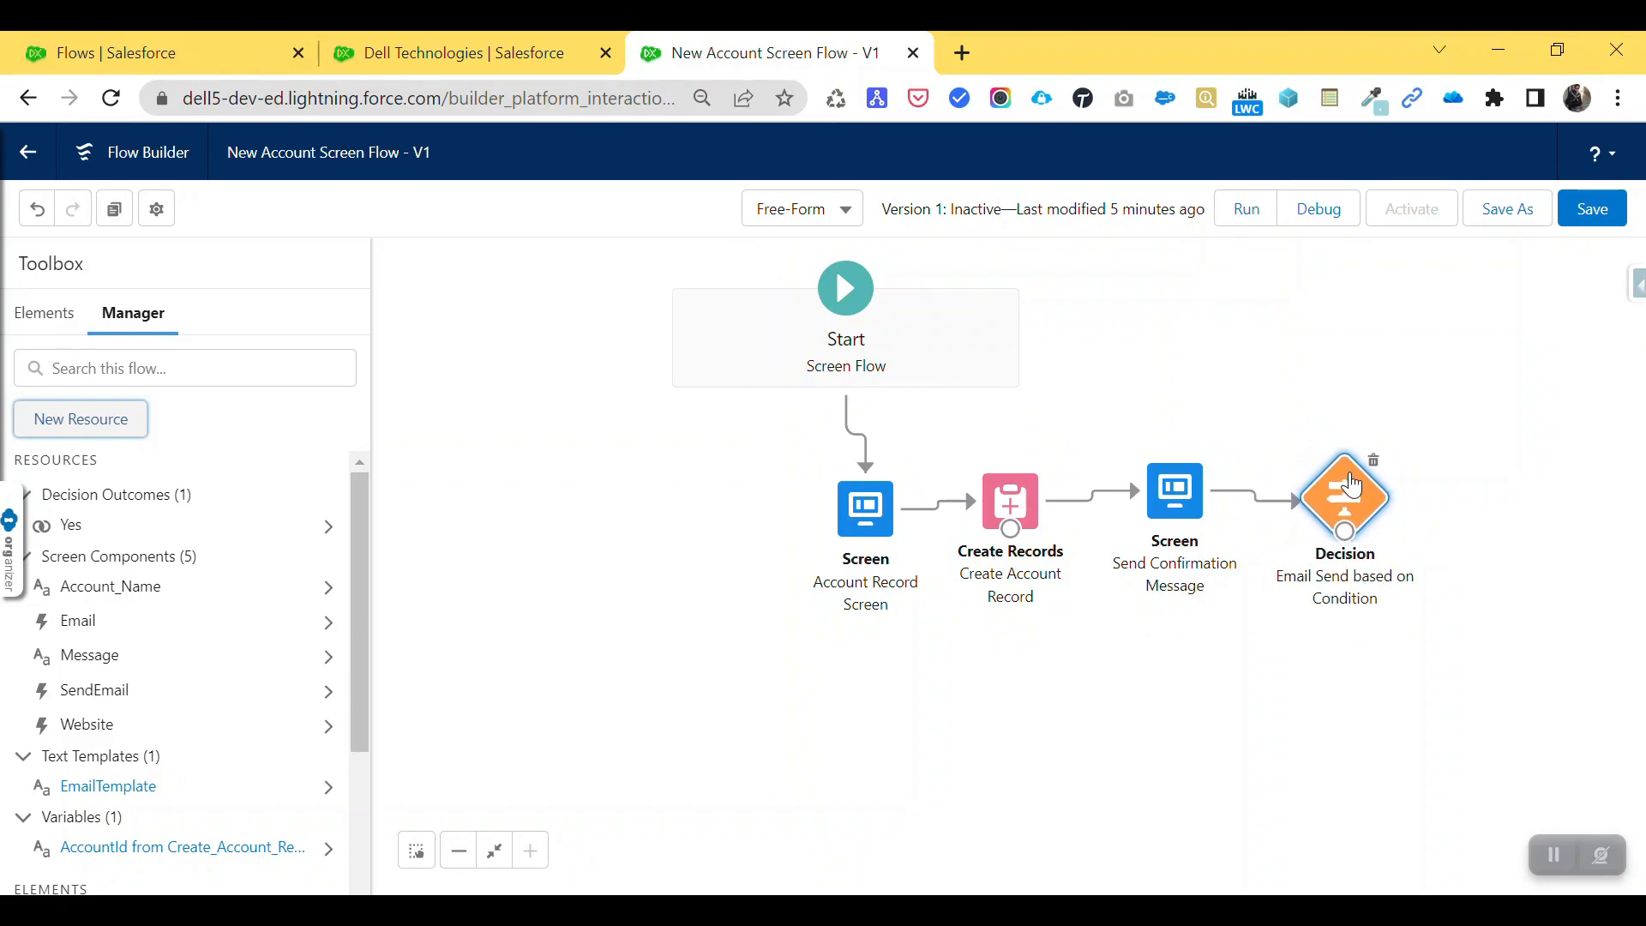
{"action": "left_click", "coordinate": [26, 318]}
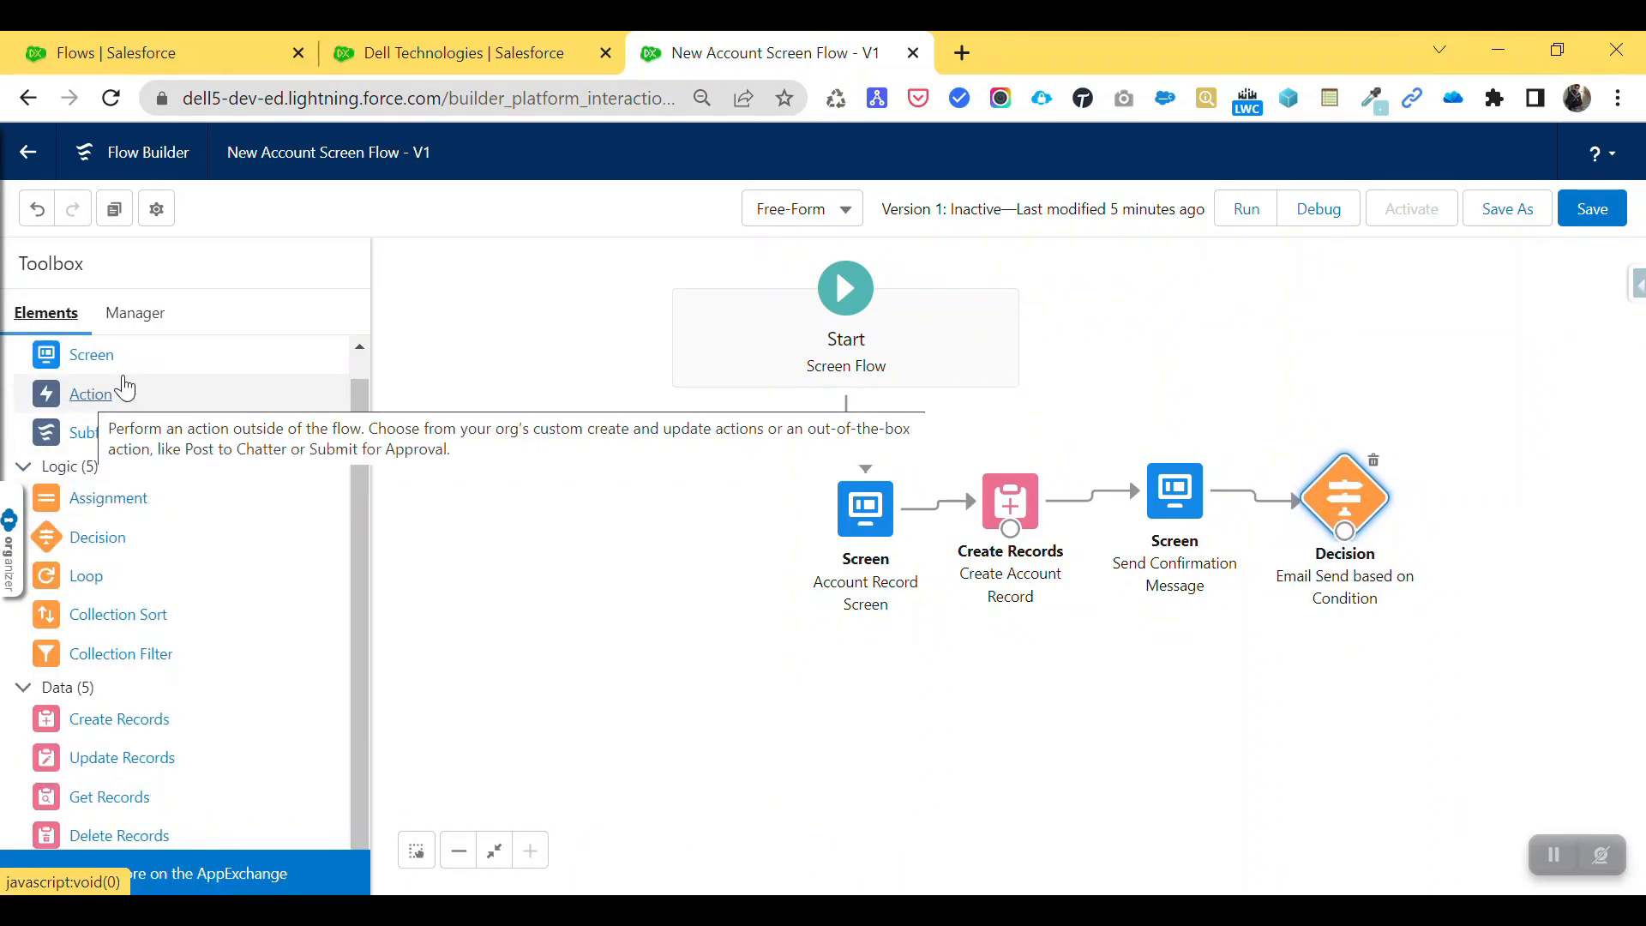
{"action": "left_click_drag", "start_coordinate": [81, 396], "coordinate": [1475, 478]}
{"action": "scroll", "coordinate": [463, 546], "scroll_direction": "down", "scroll_amount": 5}
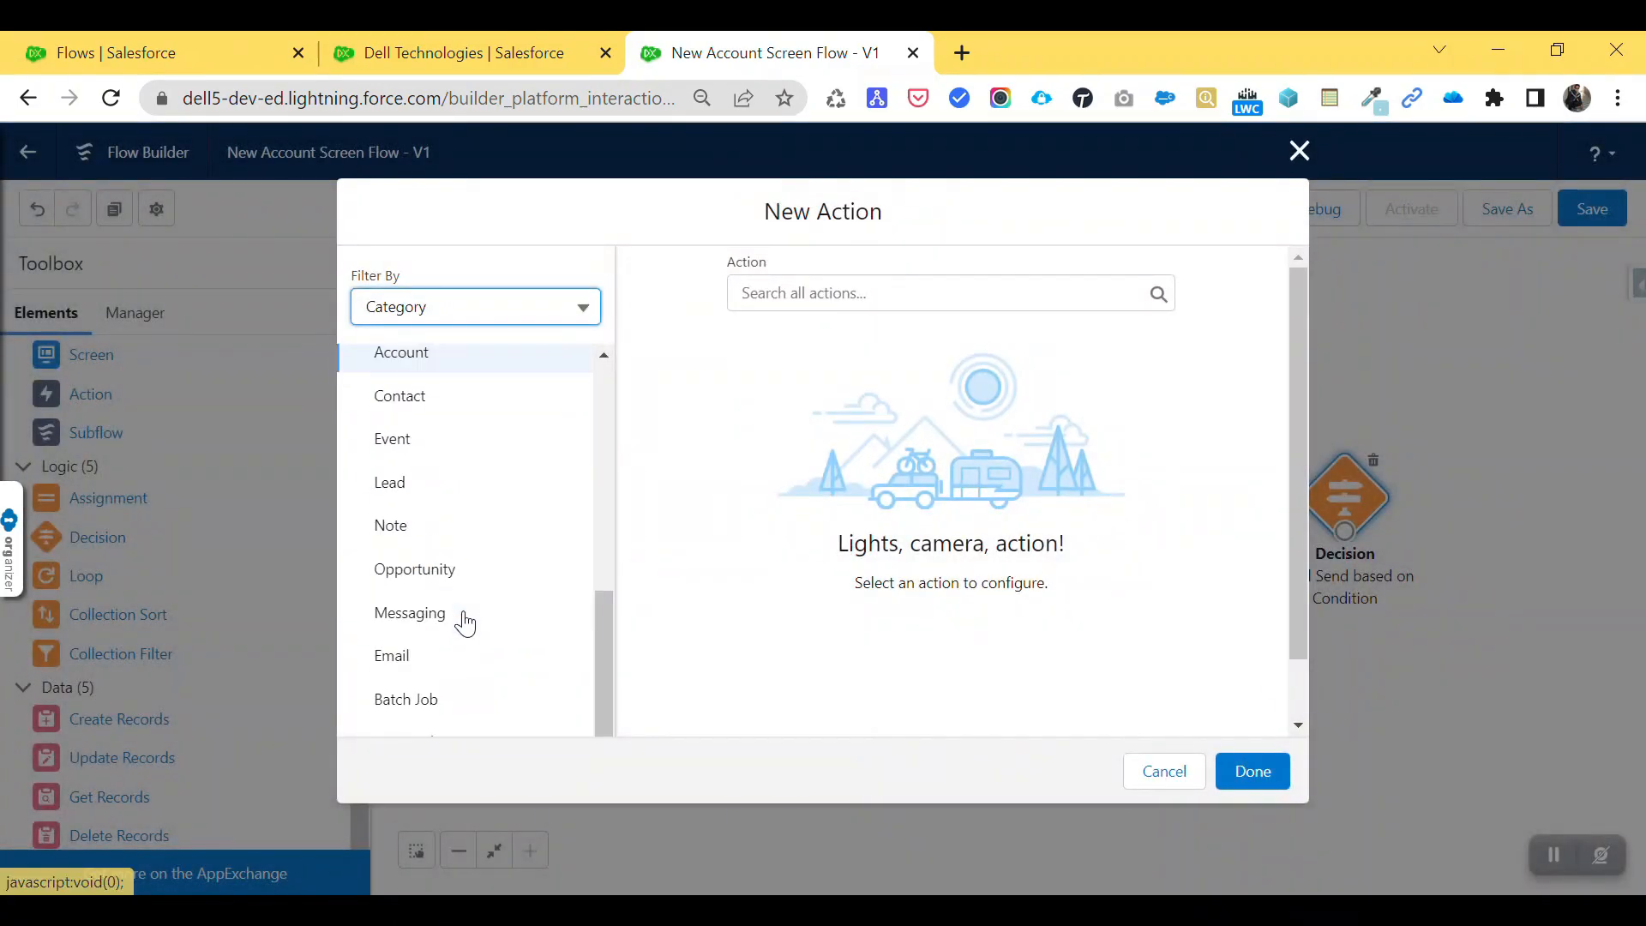
{"action": "left_click", "coordinate": [417, 665]}
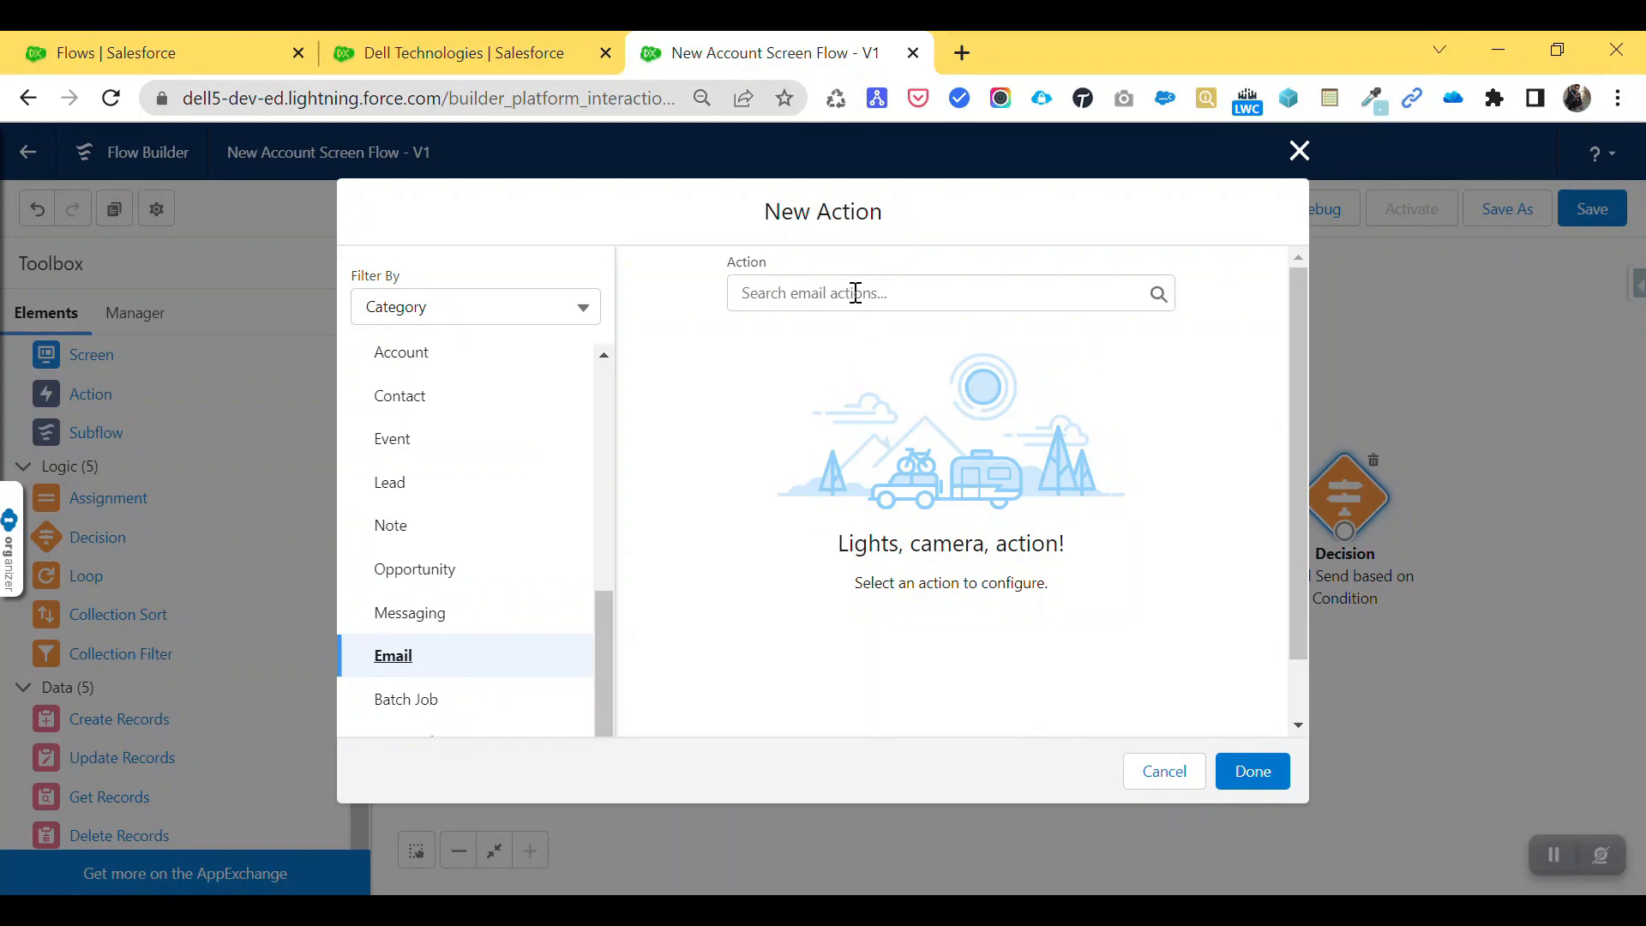
{"action": "left_click", "coordinate": [856, 293]}
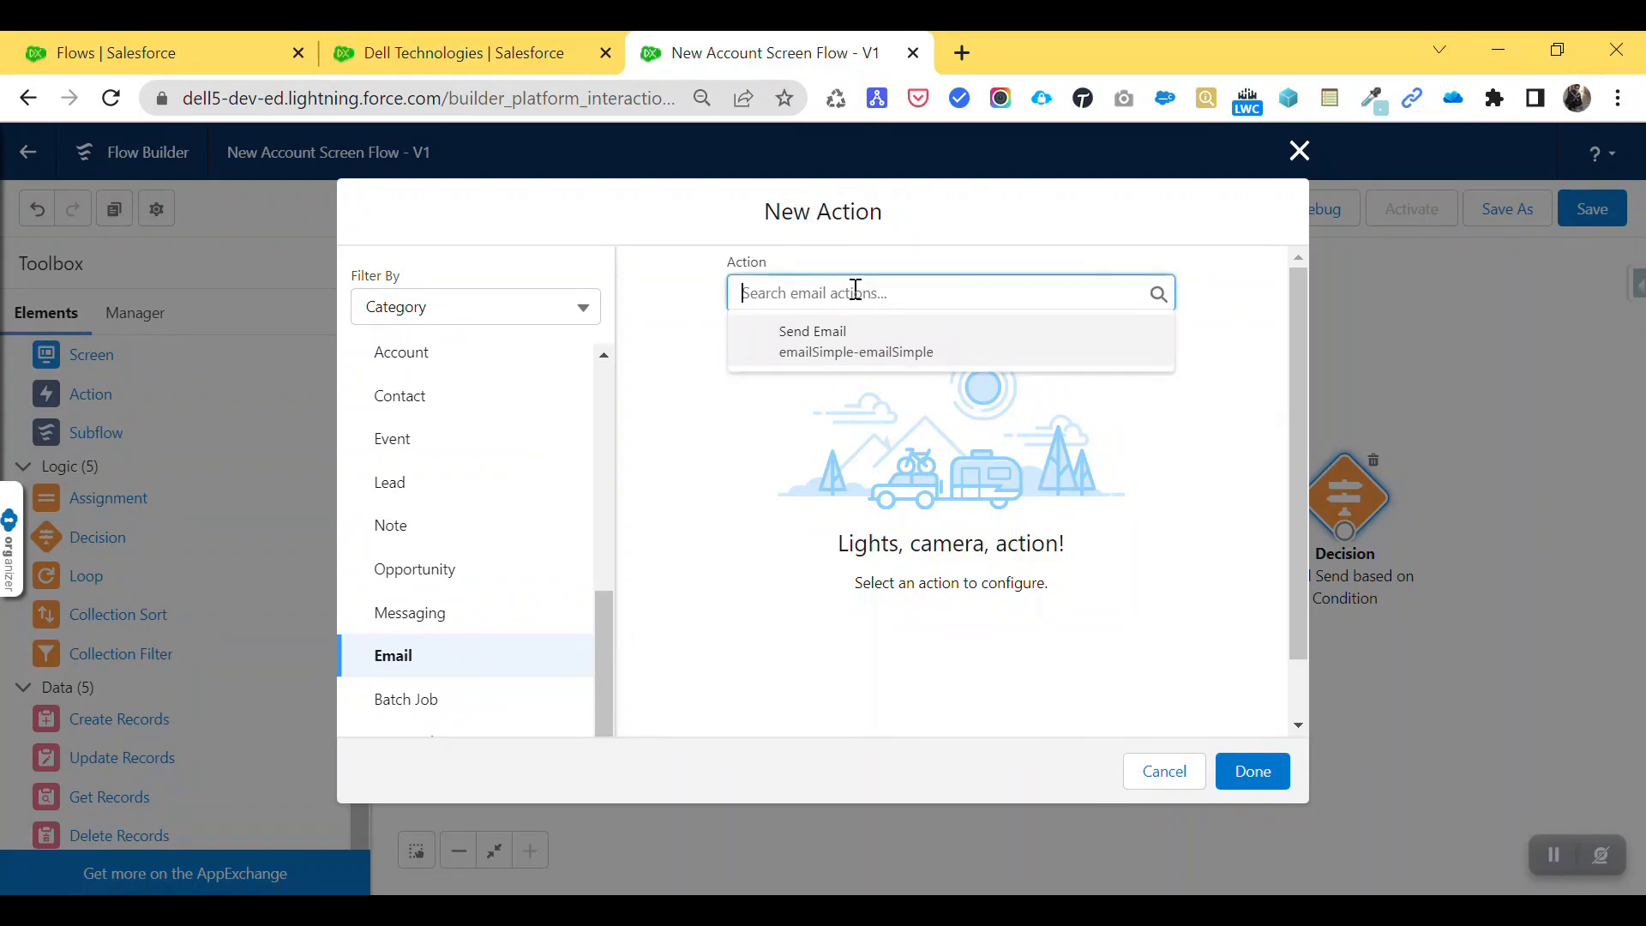
{"action": "left_click", "coordinate": [828, 343]}
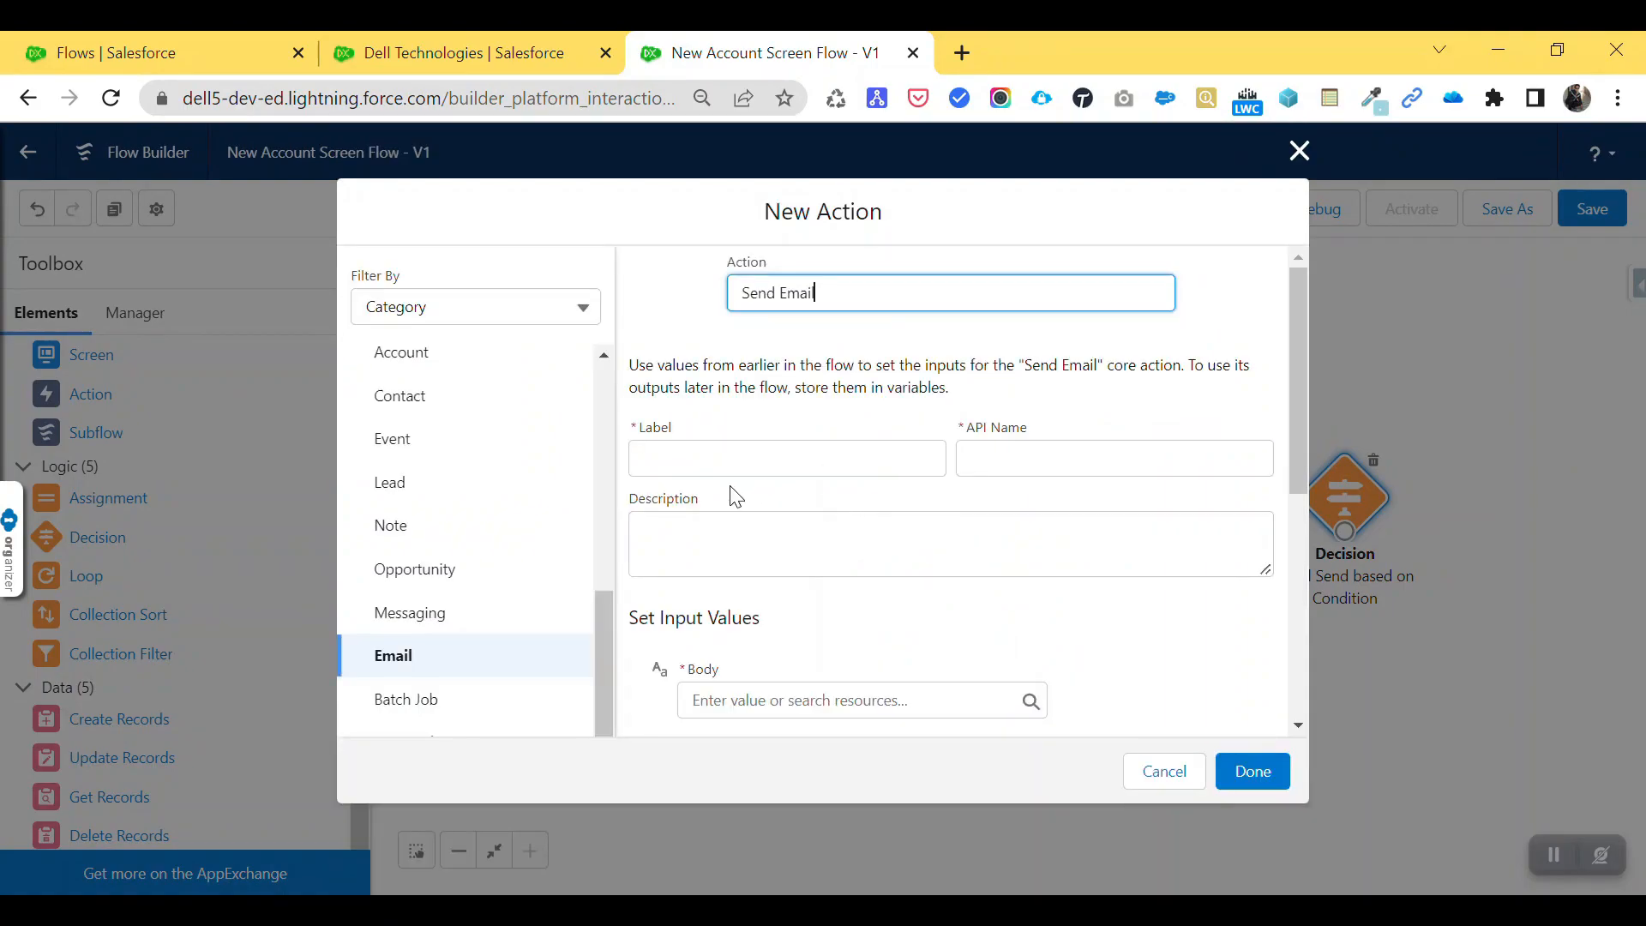
- Label the action Send Email Action and set its Body to {!EmailTemplate}
{"action": "left_click", "coordinate": [722, 466]}
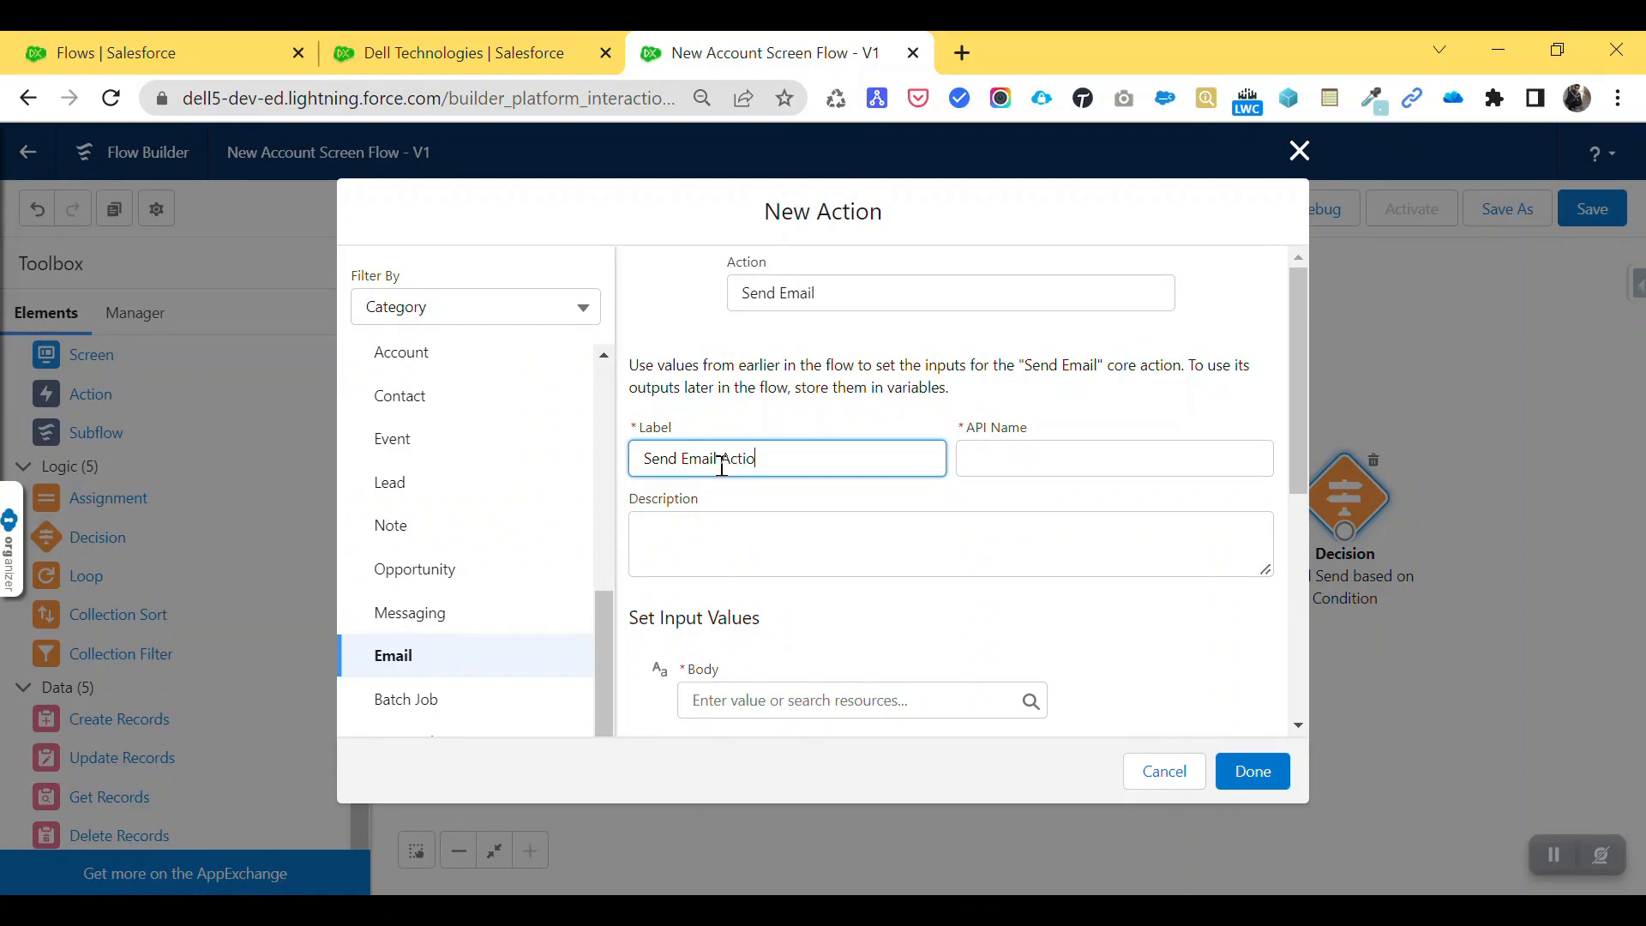
{"action": "type", "text": "n"}
{"action": "key", "text": "Tab"}
{"action": "scroll", "coordinate": [793, 651], "scroll_direction": "down", "scroll_amount": 3}
{"action": "left_click", "coordinate": [720, 444]}
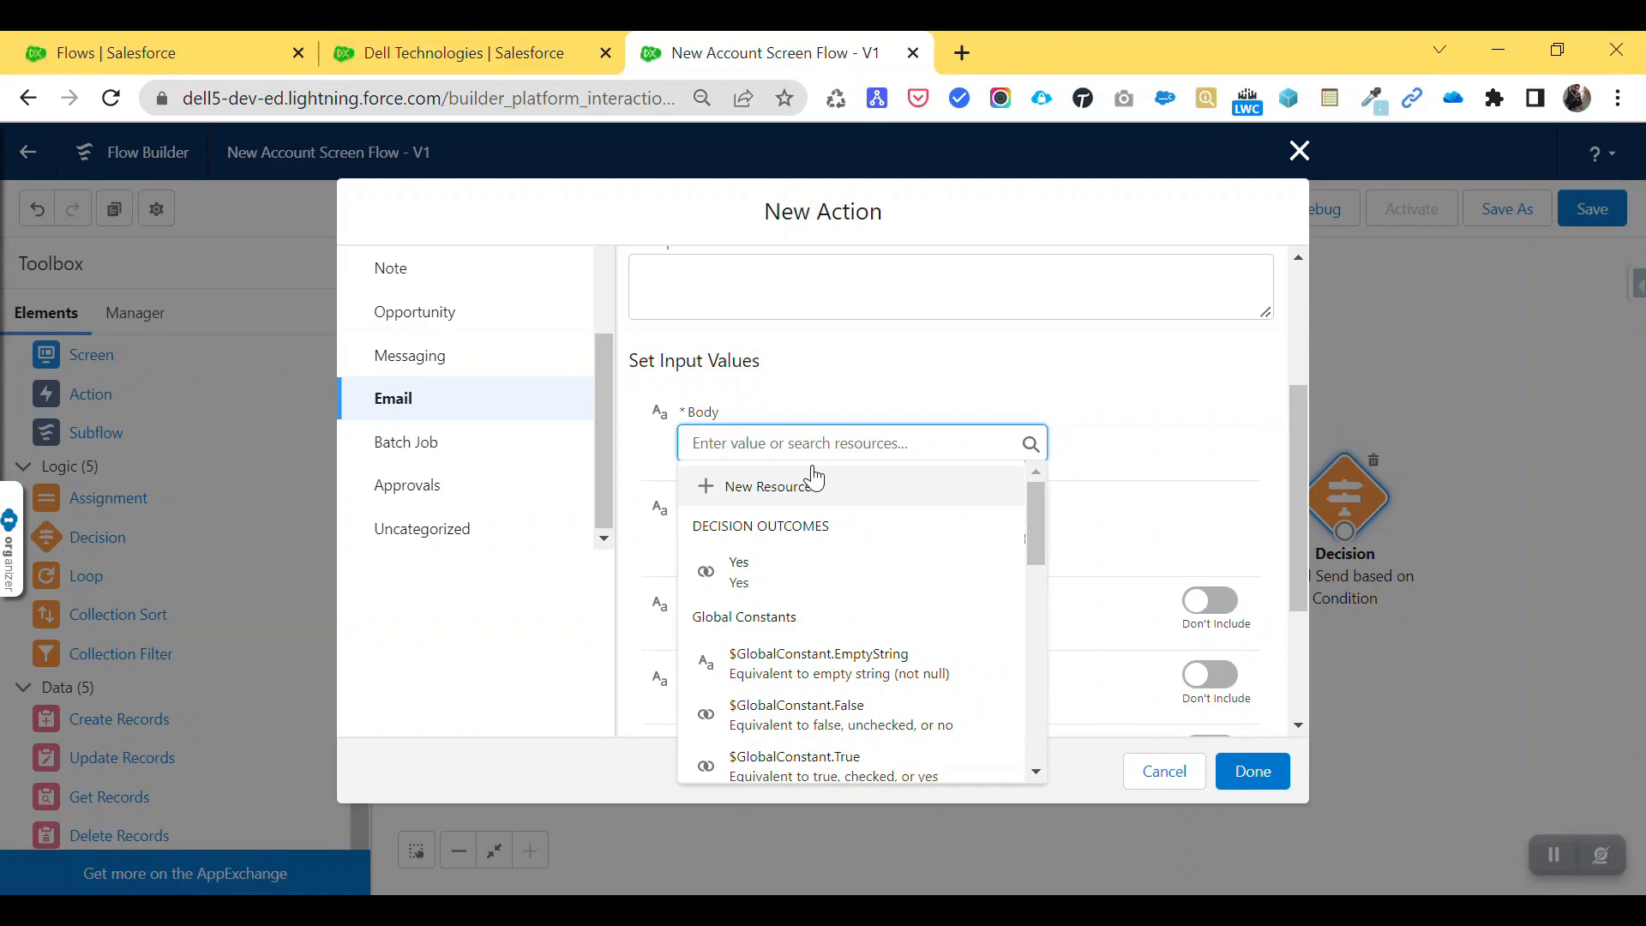
{"action": "type", "text": "Email"}
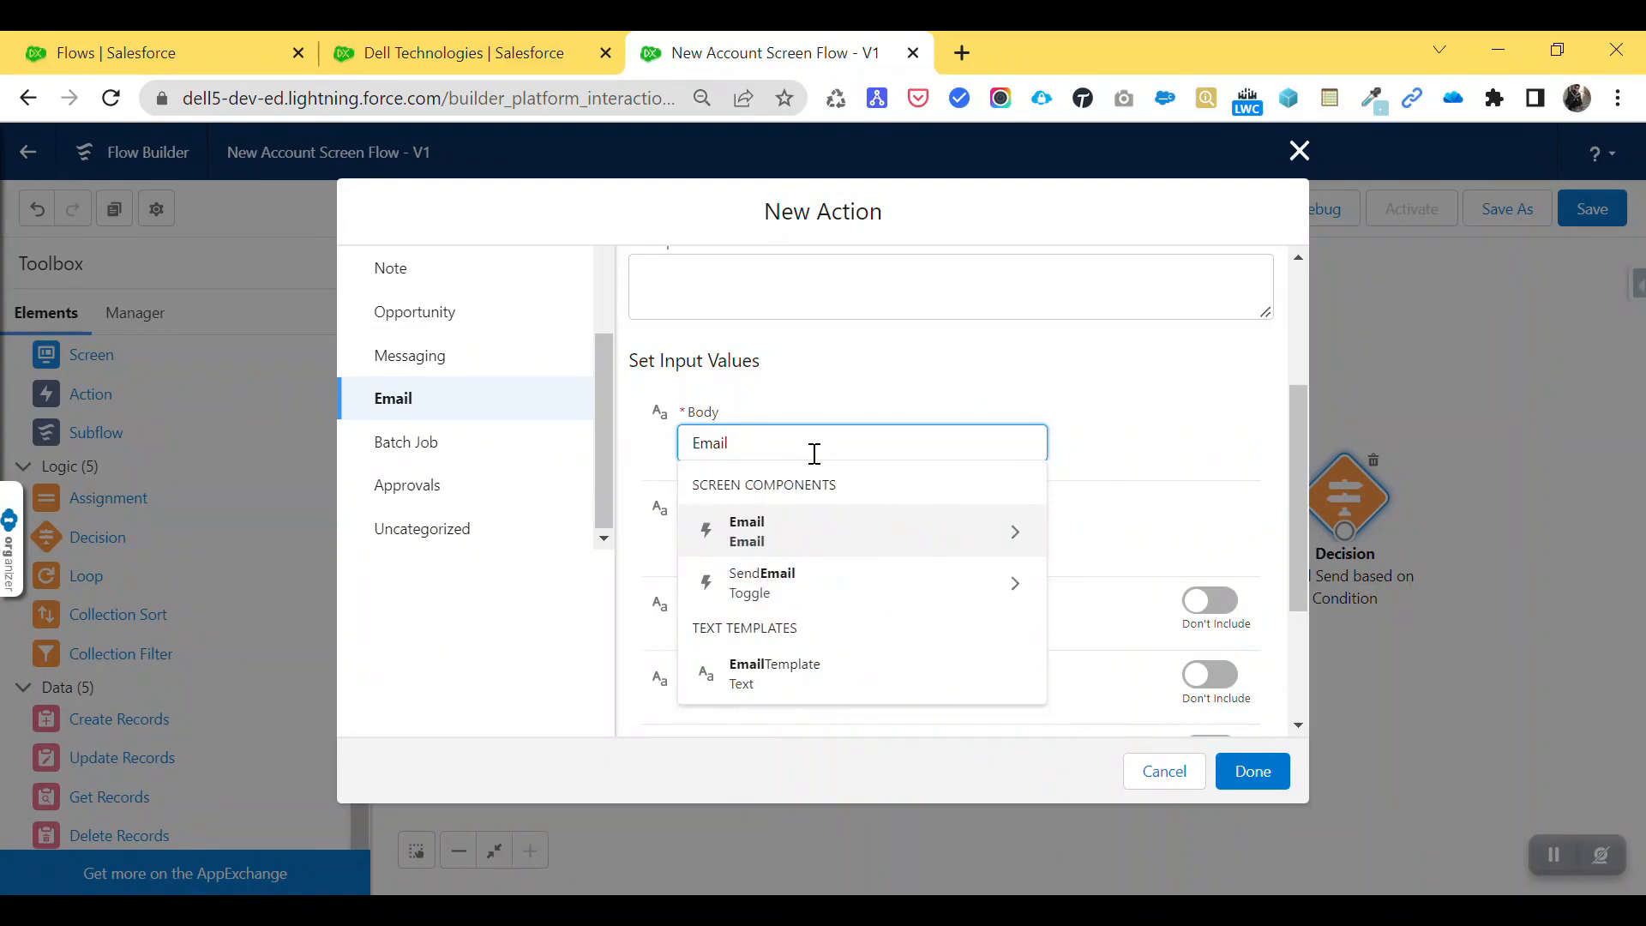
{"action": "left_click", "coordinate": [769, 682]}
{"action": "left_click", "coordinate": [1100, 382]}
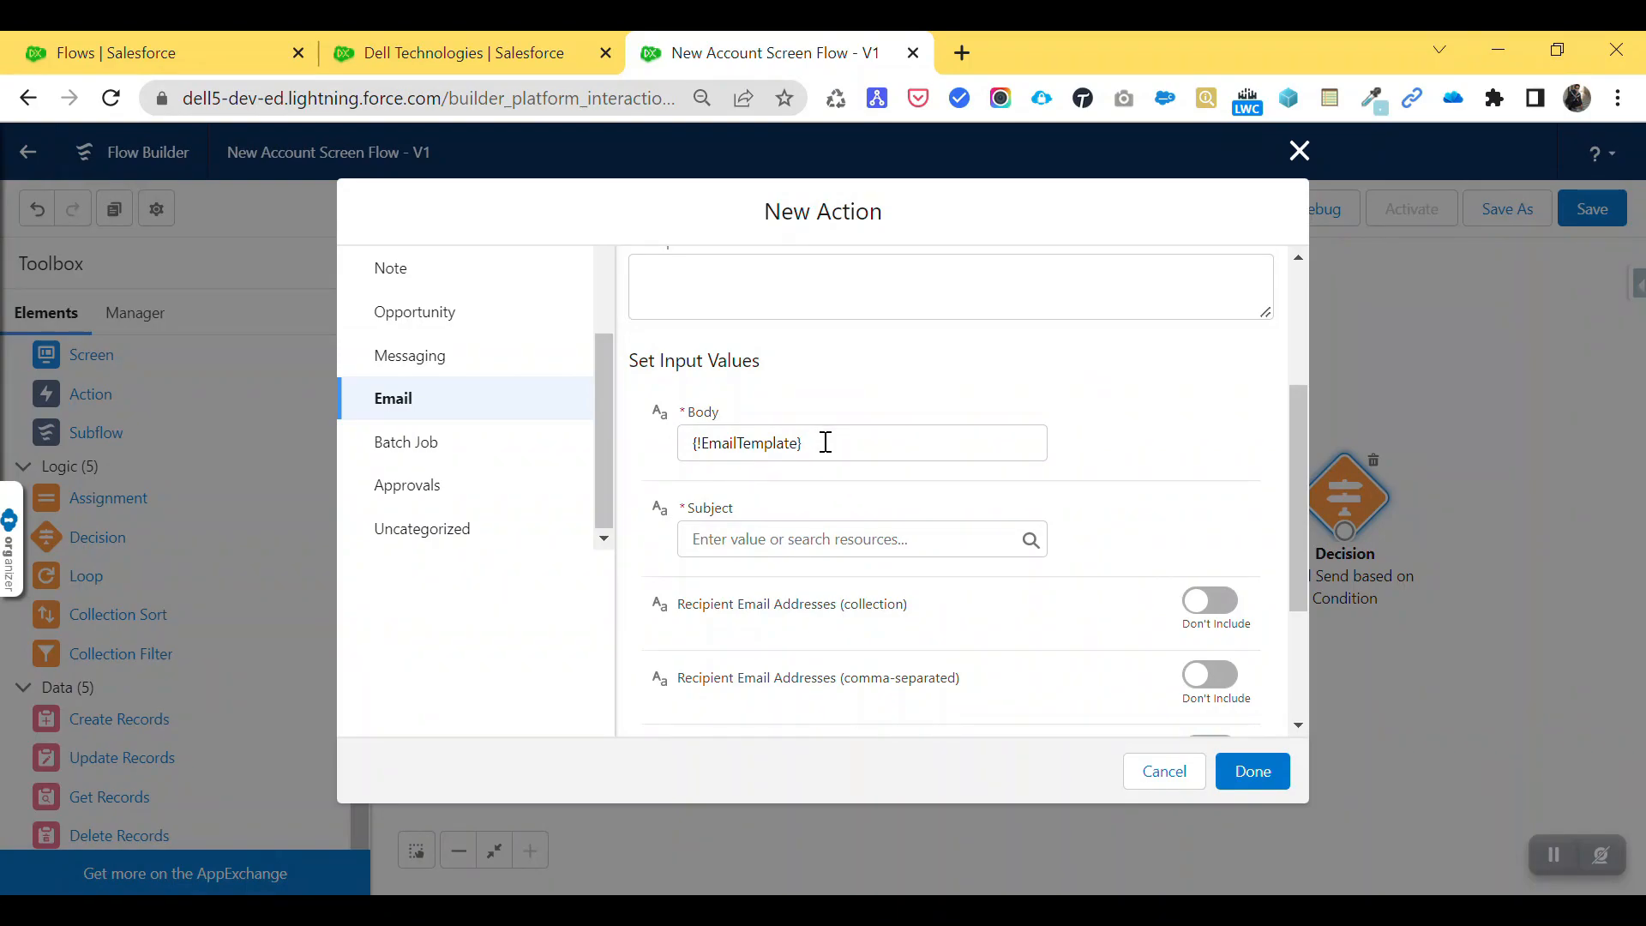
- Set the email subject to New Account Created
{"action": "left_click", "coordinate": [761, 543]}
{"action": "type", "text": "New Account Created"}
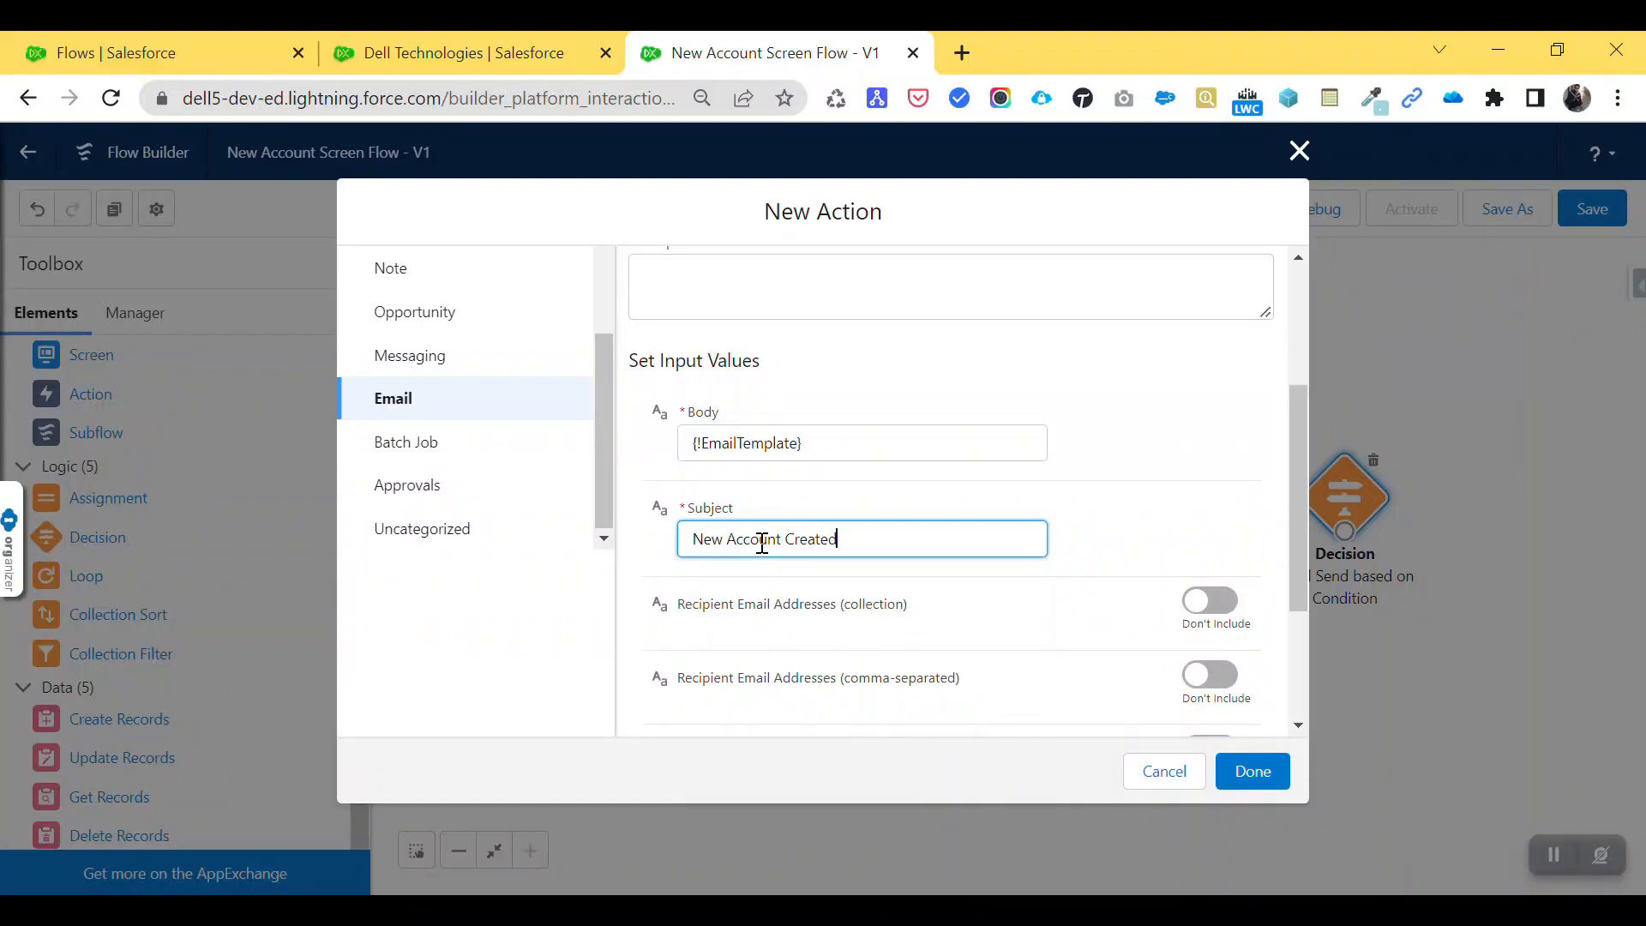
{"action": "left_click", "coordinate": [1190, 508]}
{"action": "scroll", "coordinate": [1190, 508], "scroll_direction": "down", "scroll_amount": 2}
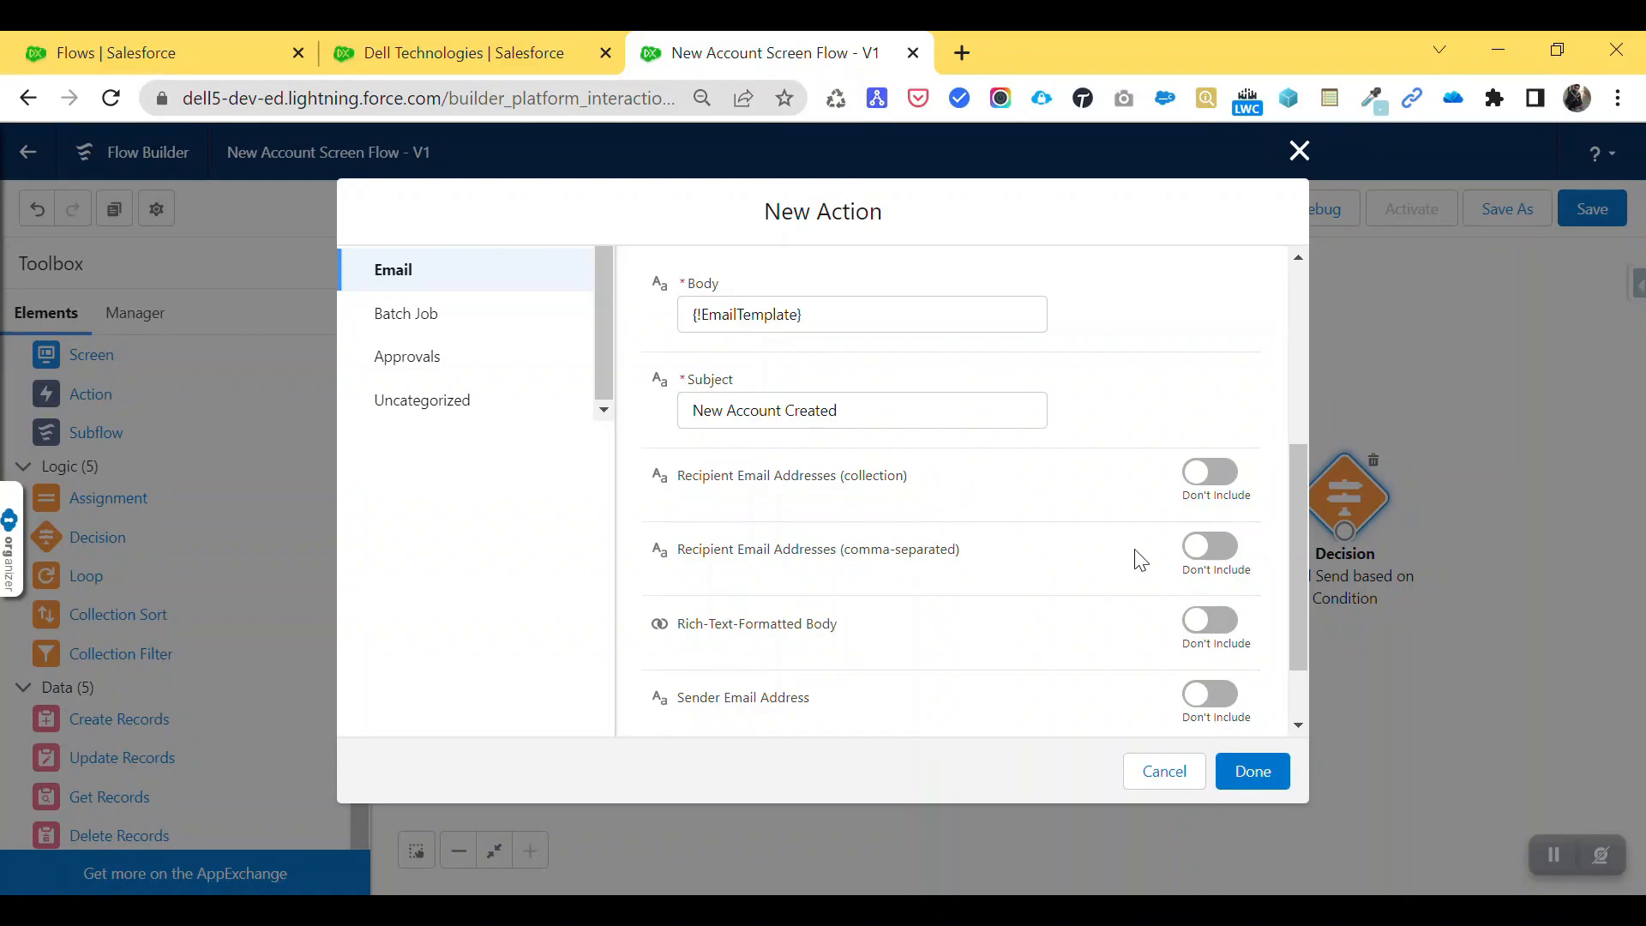
- Set the comma-separated recipient addresses to {!Email.value} and save the action
{"action": "left_click", "coordinate": [1222, 566]}
{"action": "left_click", "coordinate": [803, 581]}
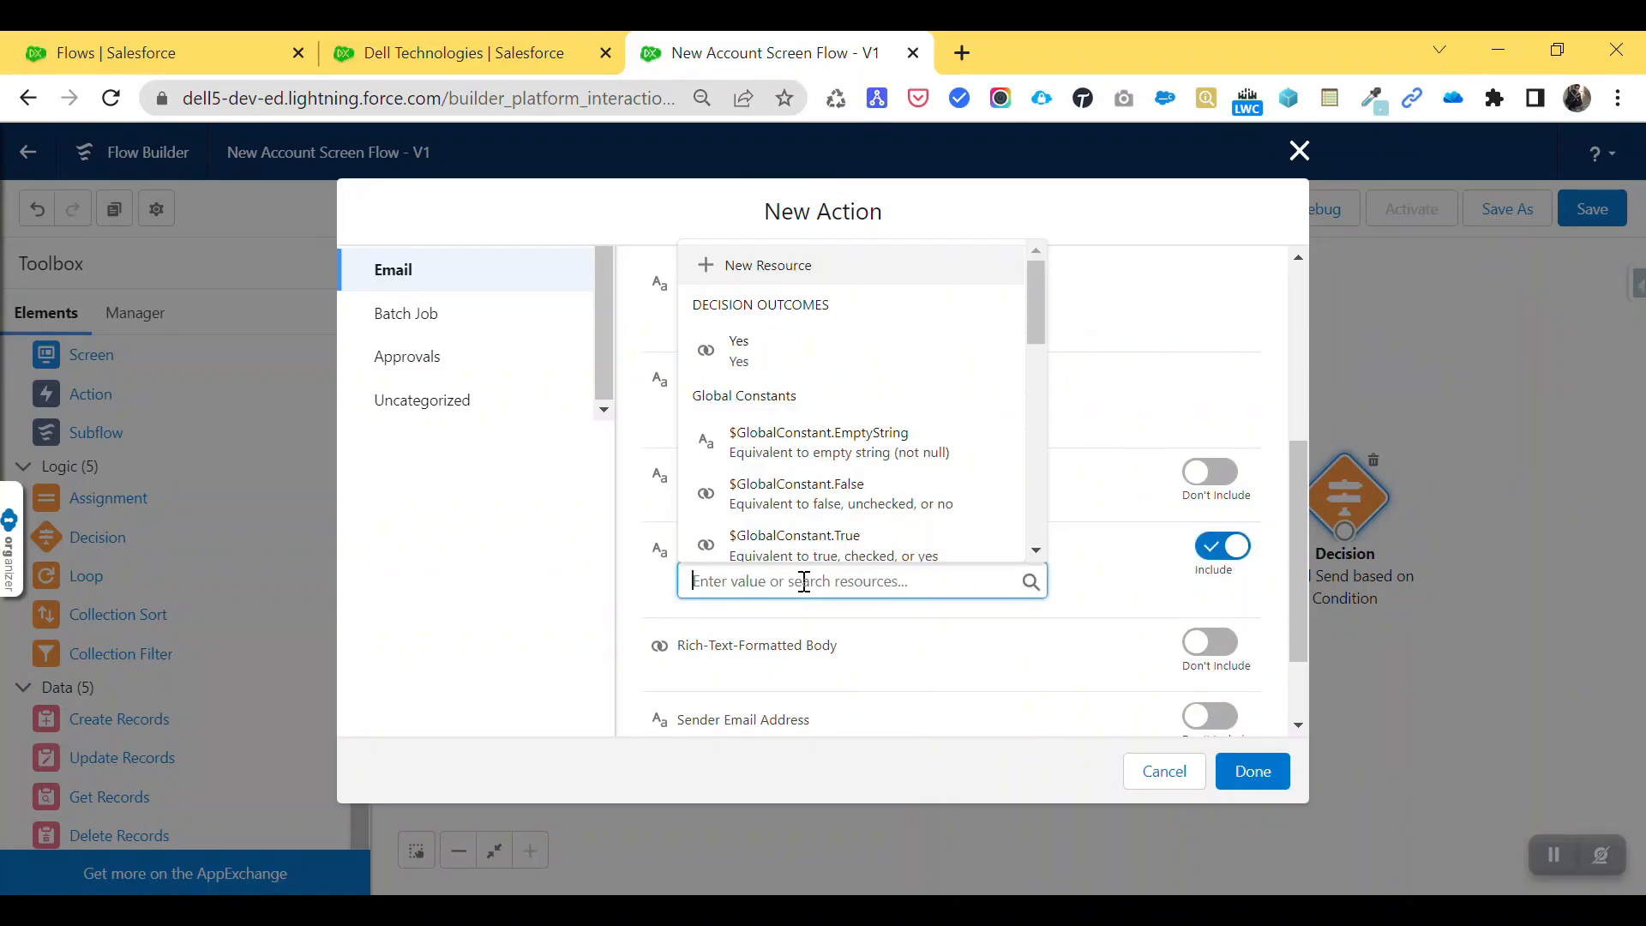
{"action": "scroll", "coordinate": [819, 437], "scroll_direction": "down", "scroll_amount": 6}
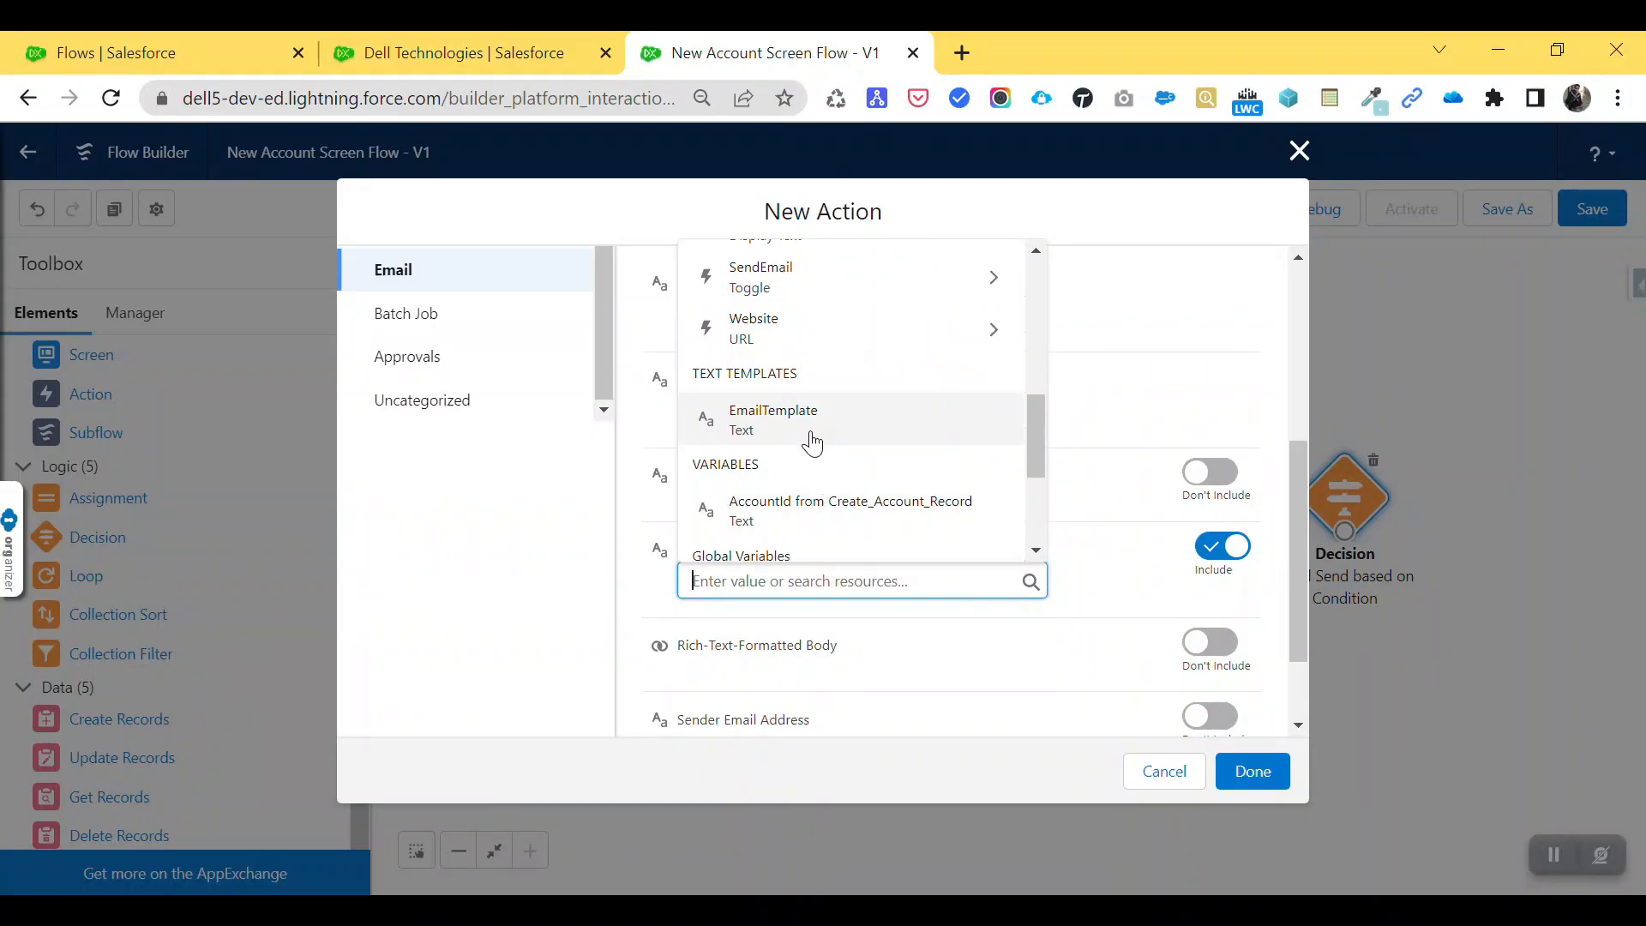
{"action": "scroll", "coordinate": [813, 442], "scroll_direction": "up", "scroll_amount": 2}
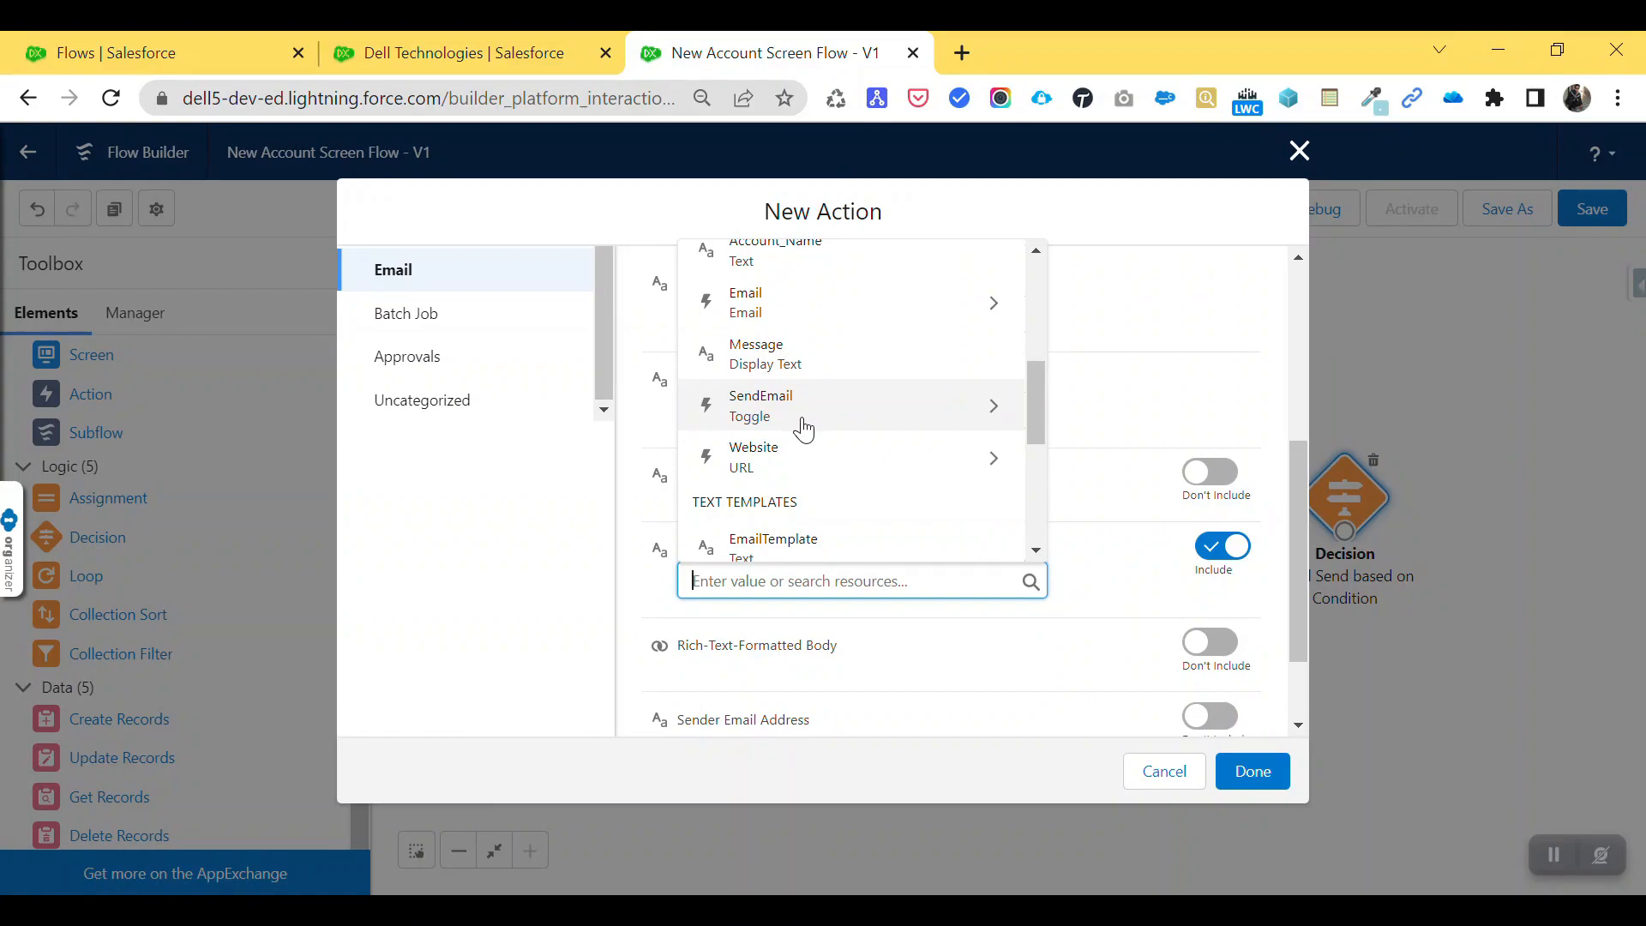
{"action": "left_click", "coordinate": [806, 307]}
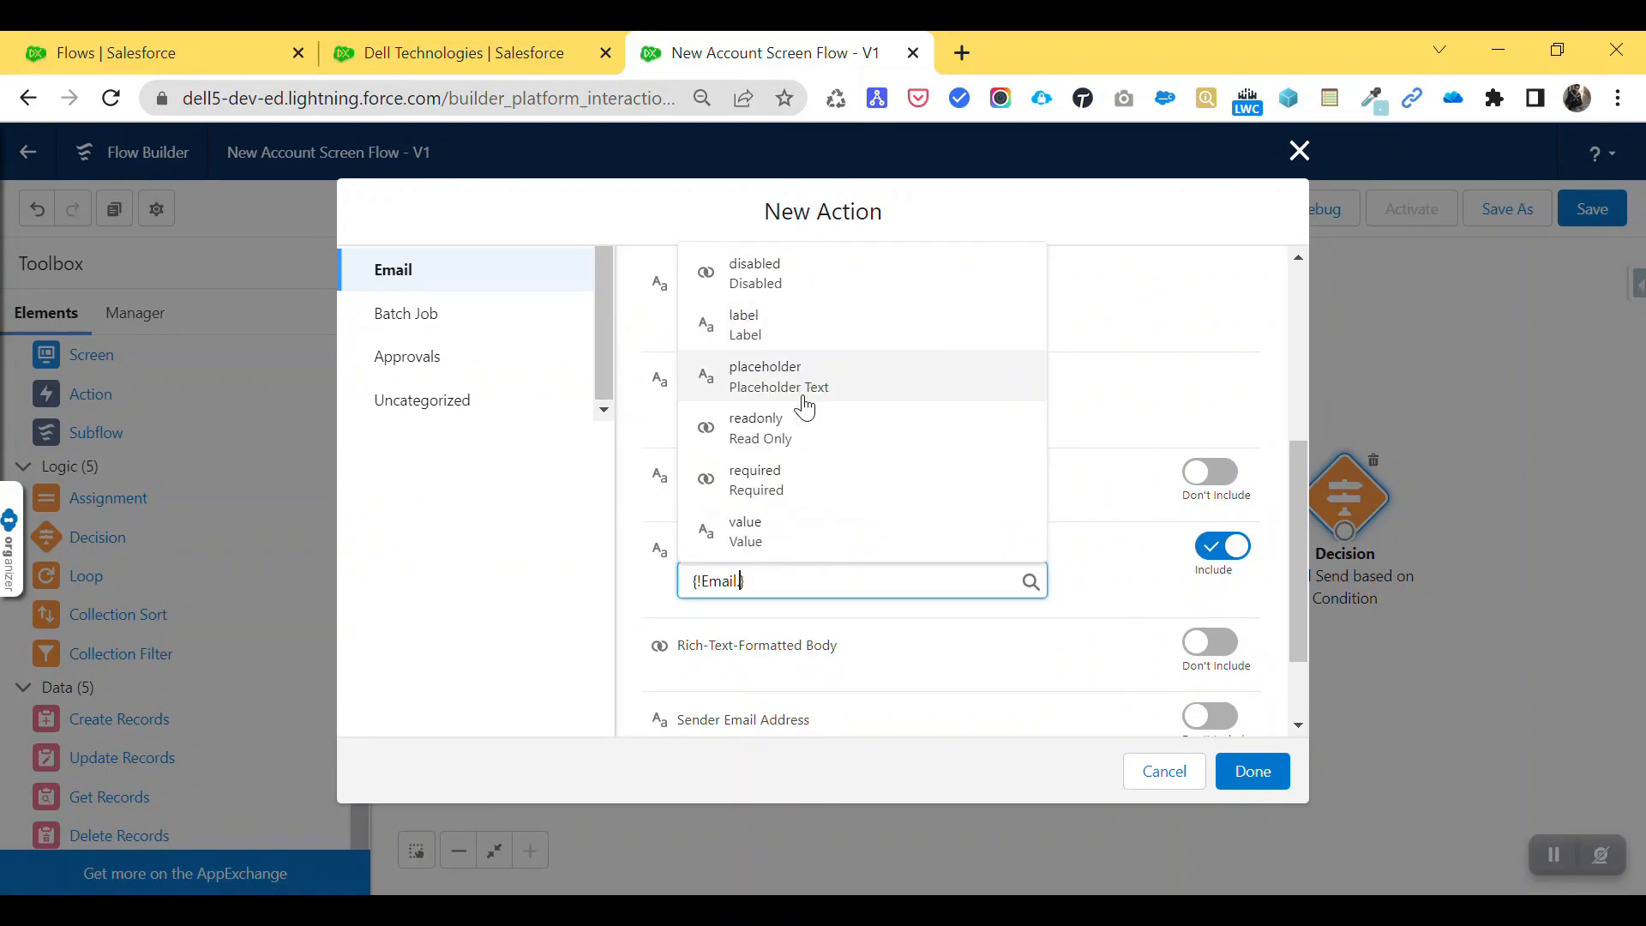
{"action": "left_click", "coordinate": [787, 536]}
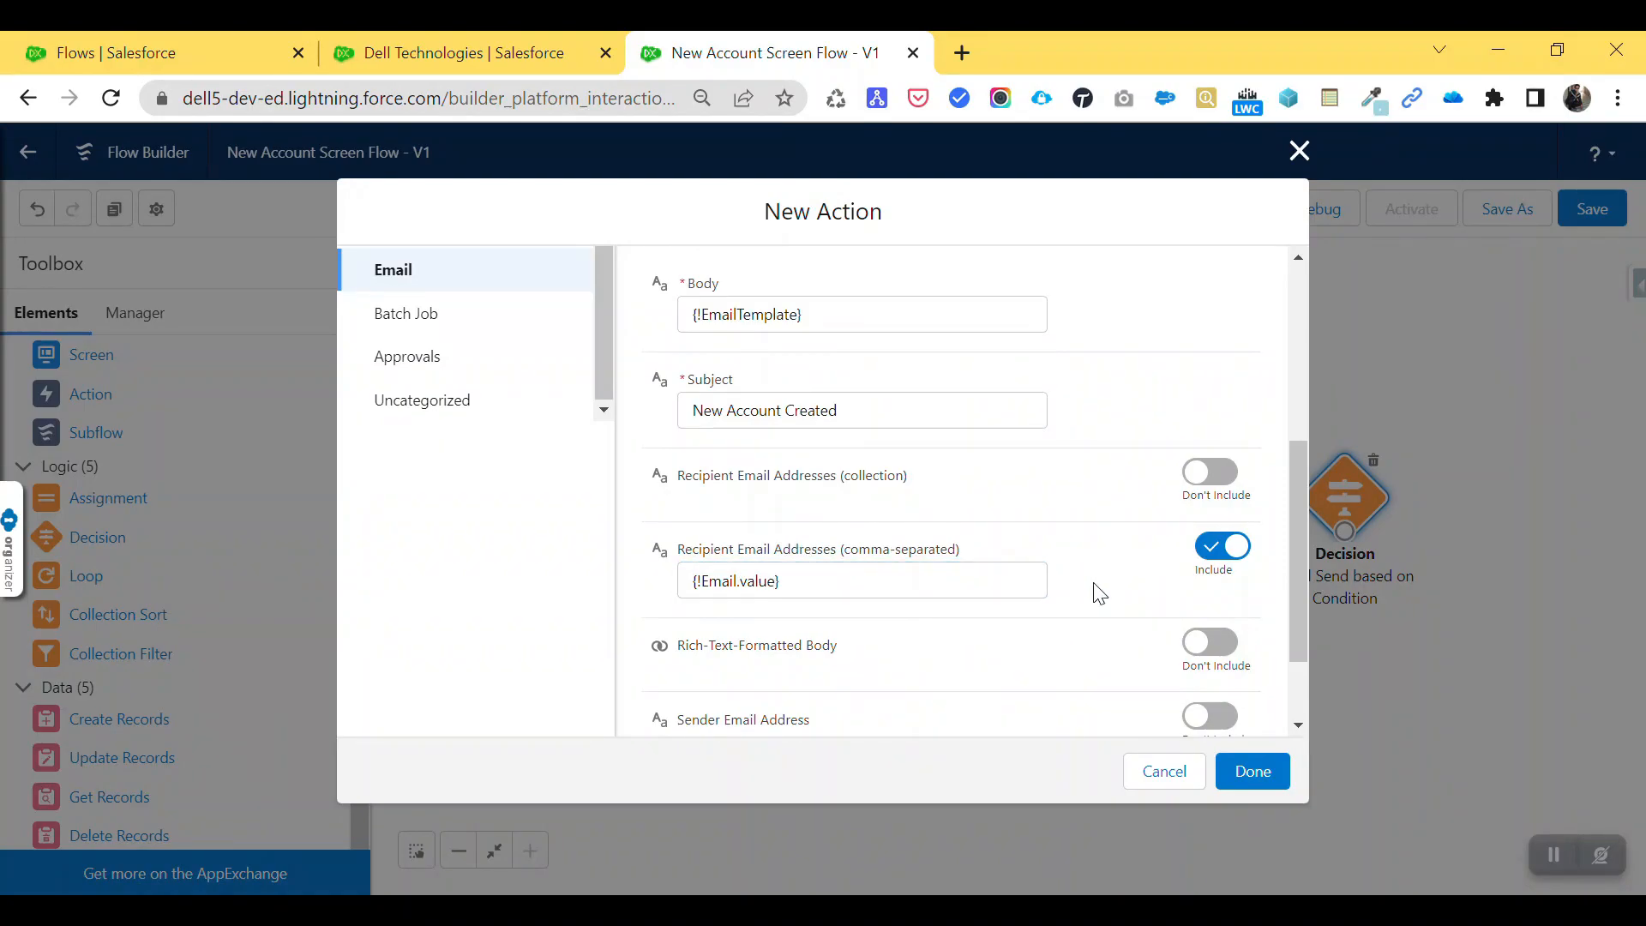
{"action": "scroll", "coordinate": [1100, 593], "scroll_direction": "down", "scroll_amount": 3}
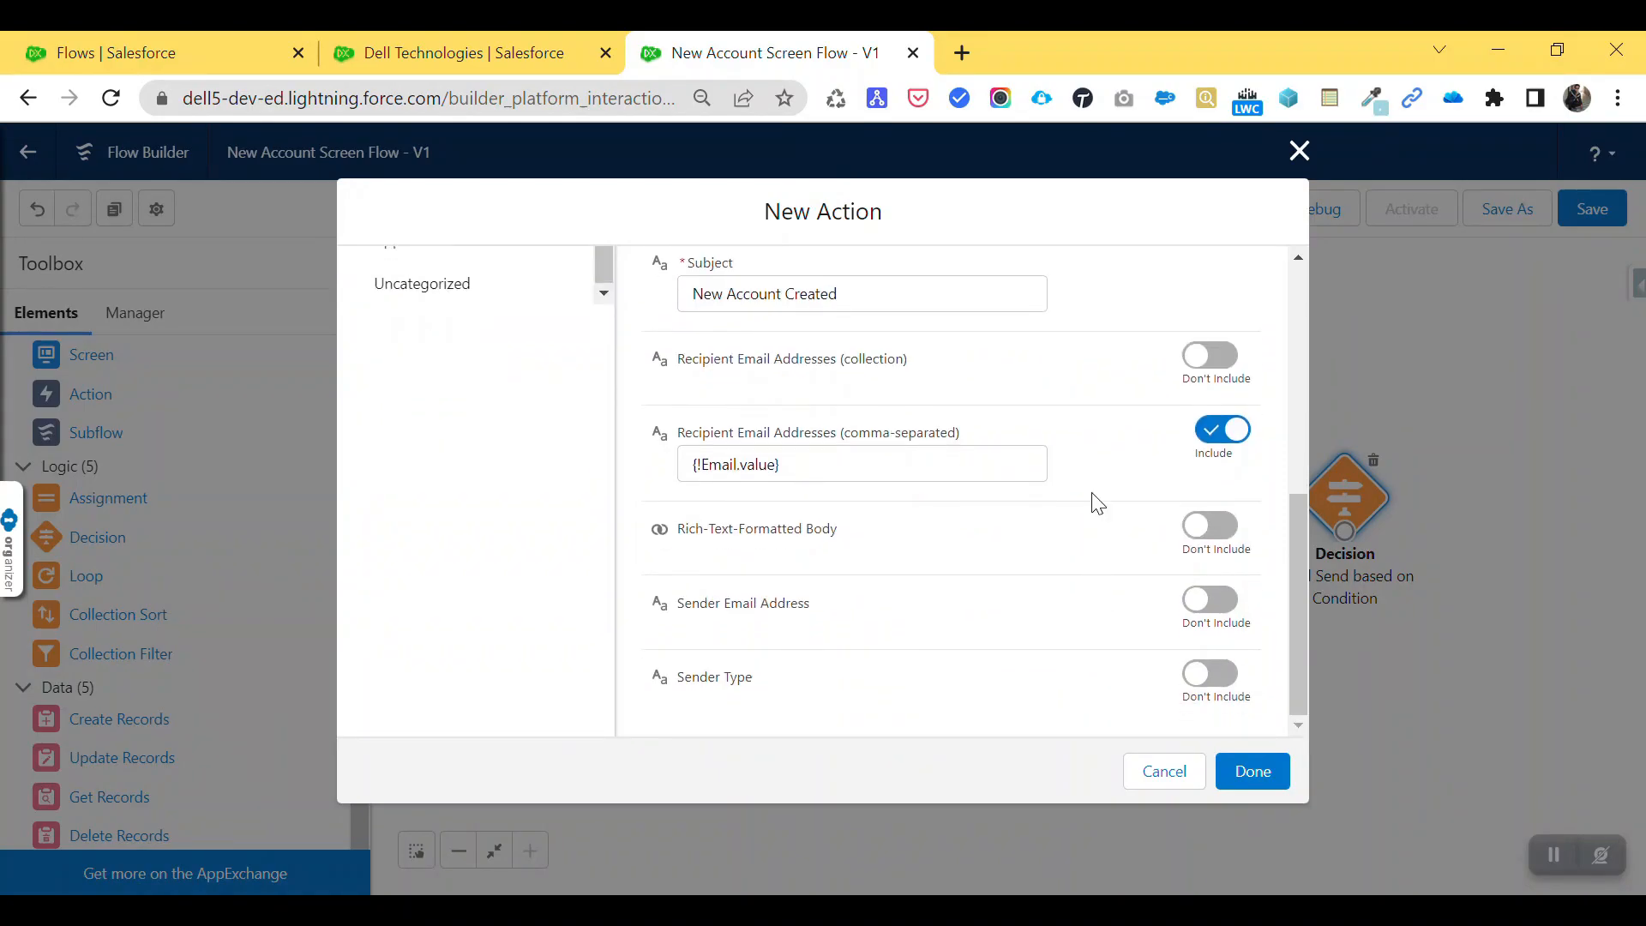
{"action": "left_click", "coordinate": [1253, 771]}
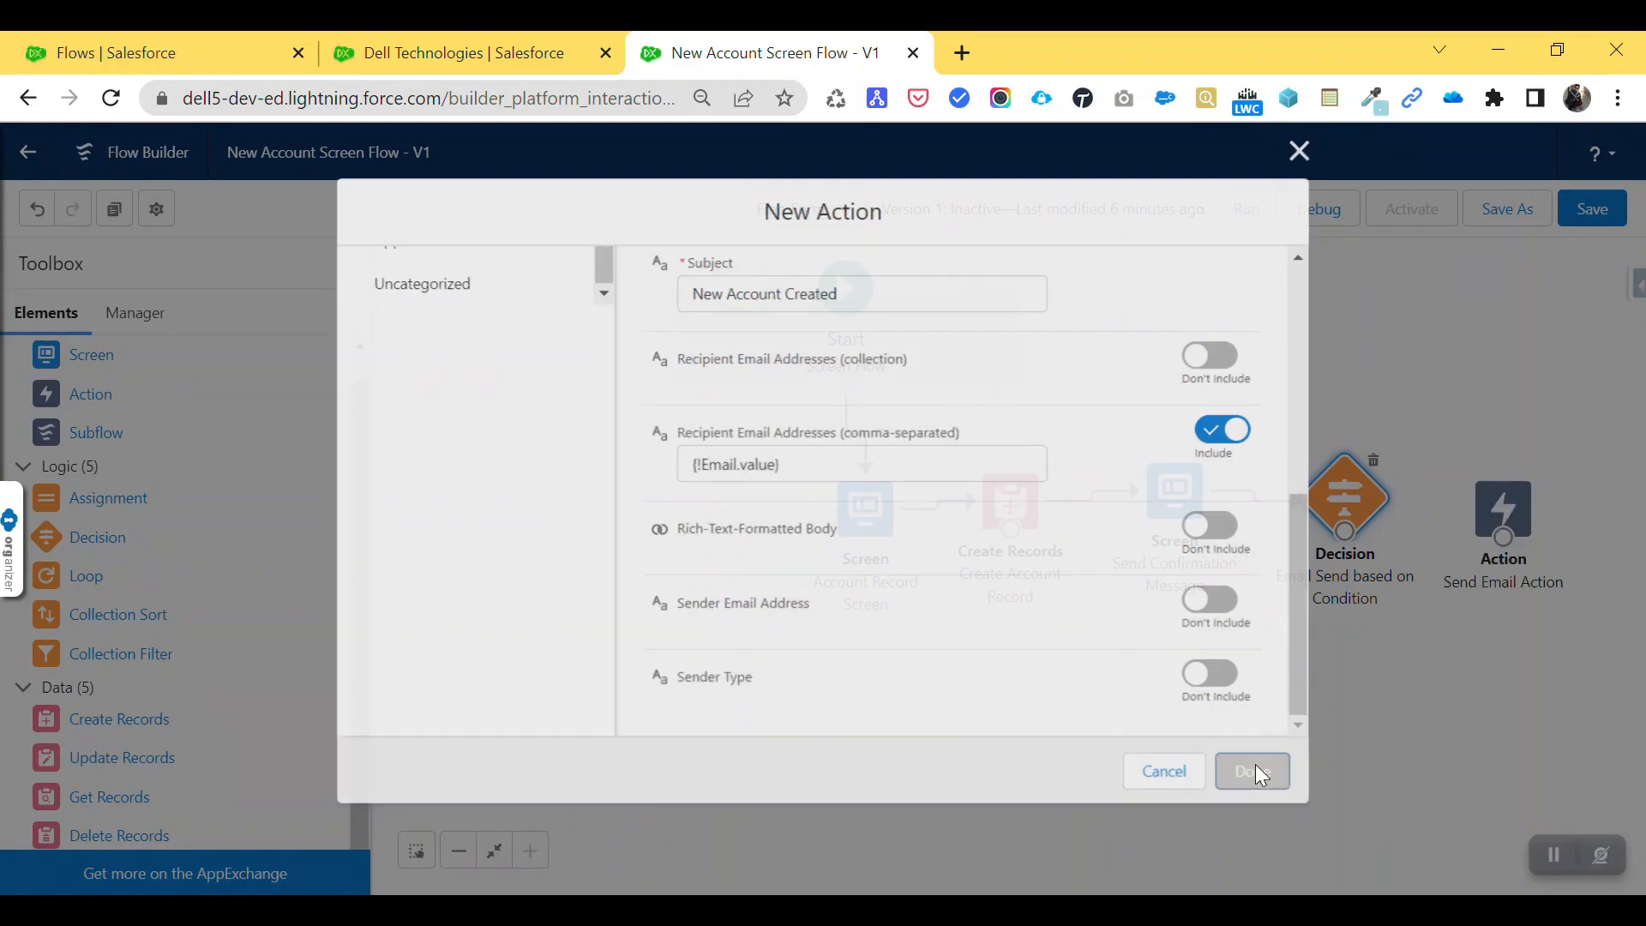
- Connect the Decision's Yes outcome to Send Email Action and drop a new Screen on the canvas
{"action": "left_click_drag", "start_coordinate": [1499, 514], "coordinate": [1501, 501]}
{"action": "left_click_drag", "start_coordinate": [1359, 555], "coordinate": [1481, 498]}
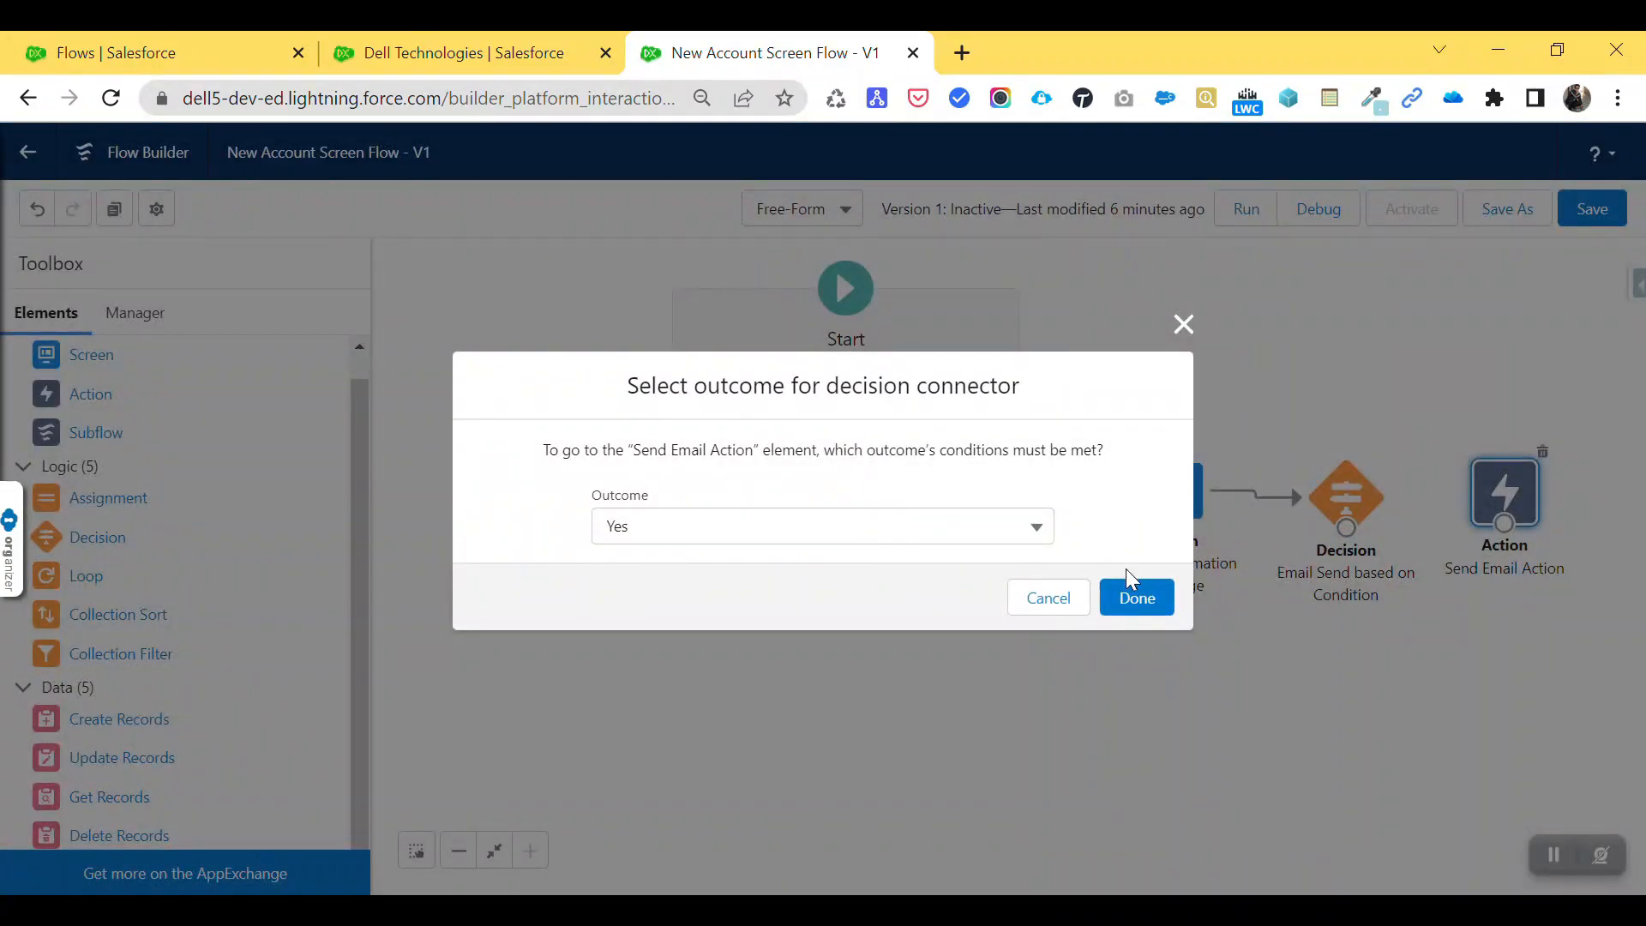
{"action": "left_click", "coordinate": [1137, 597]}
{"action": "left_click_drag", "start_coordinate": [1499, 512], "coordinate": [1534, 512]}
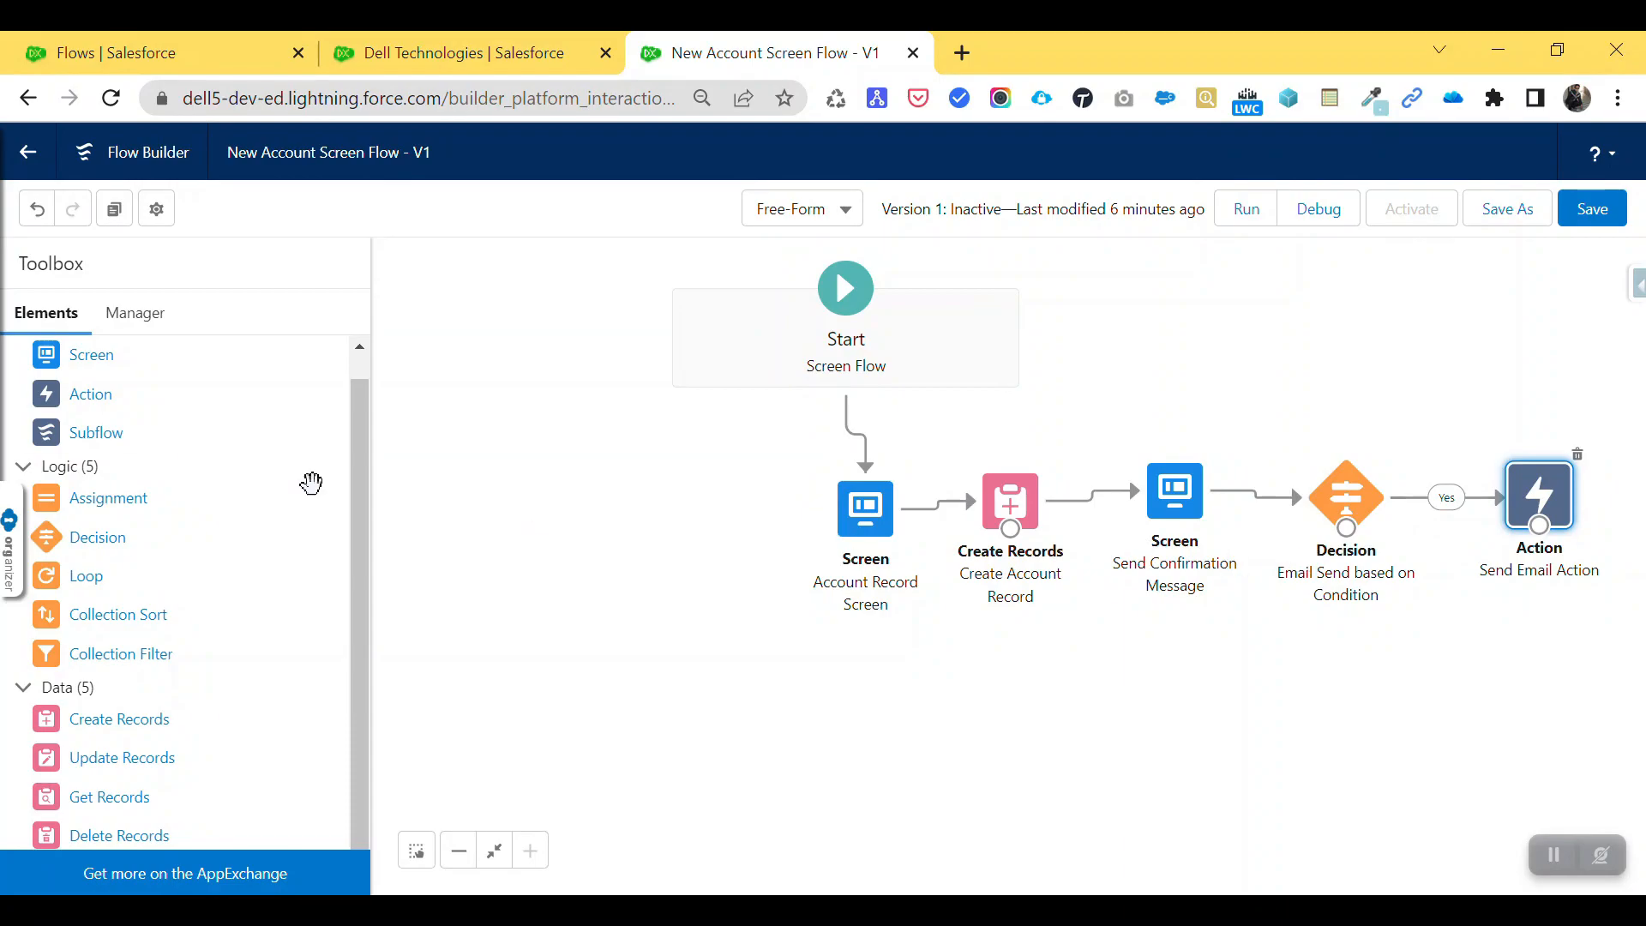
{"action": "left_click_drag", "start_coordinate": [98, 360], "coordinate": [1359, 699]}
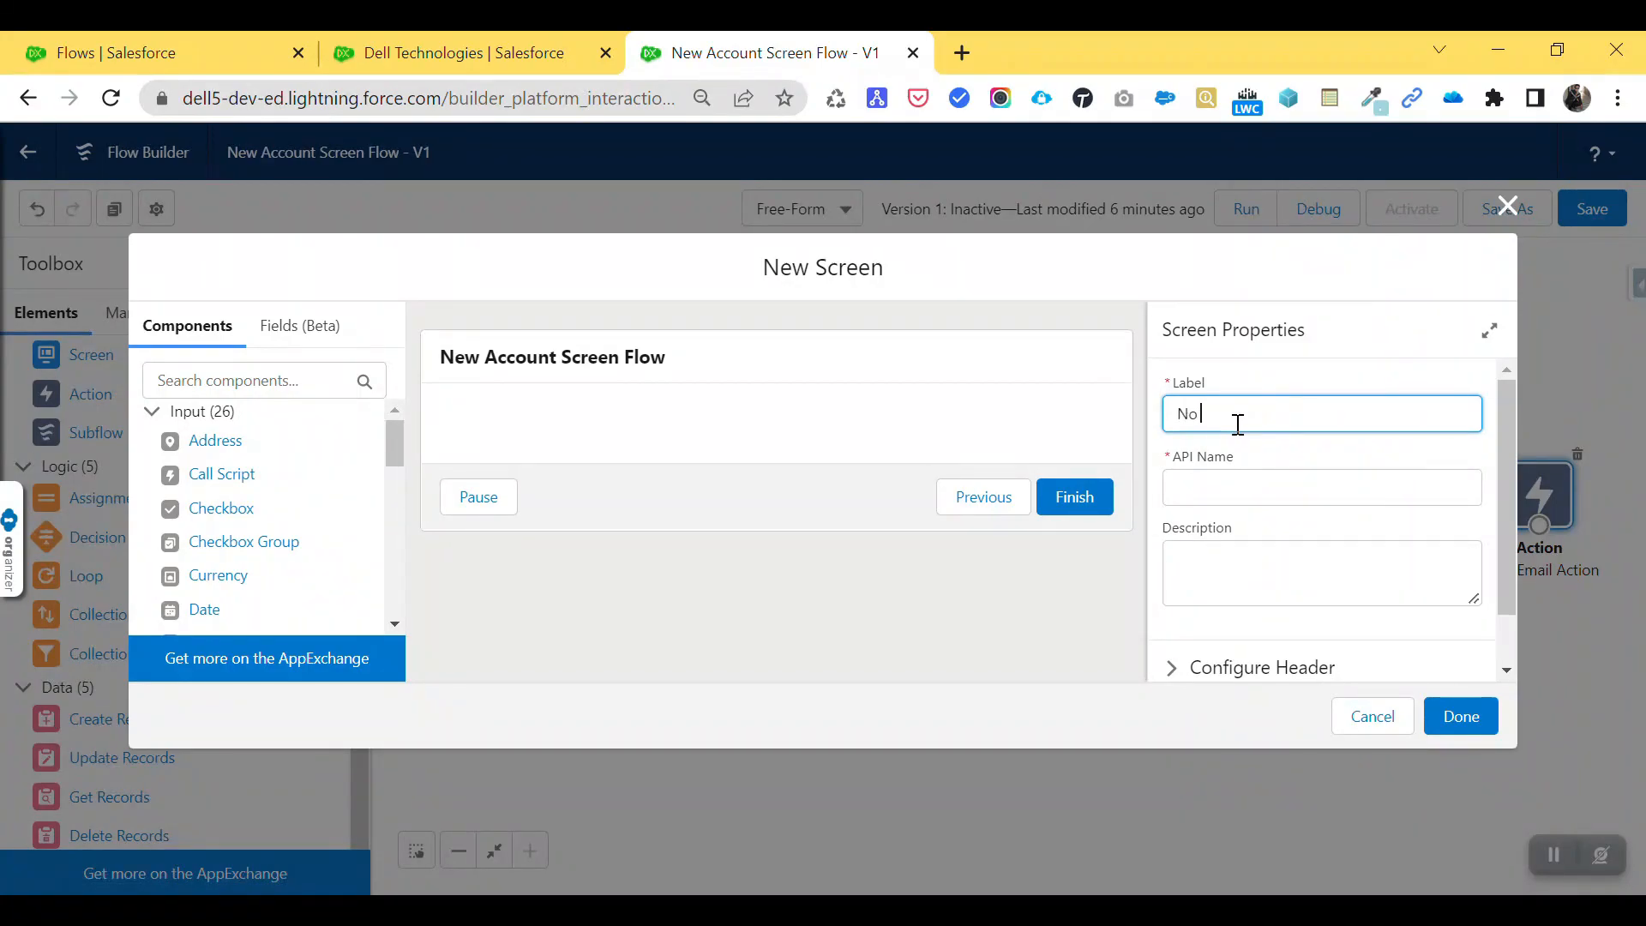
- Add a Display Text component named NoAction to the No screen
{"action": "key", "text": "Tab"}
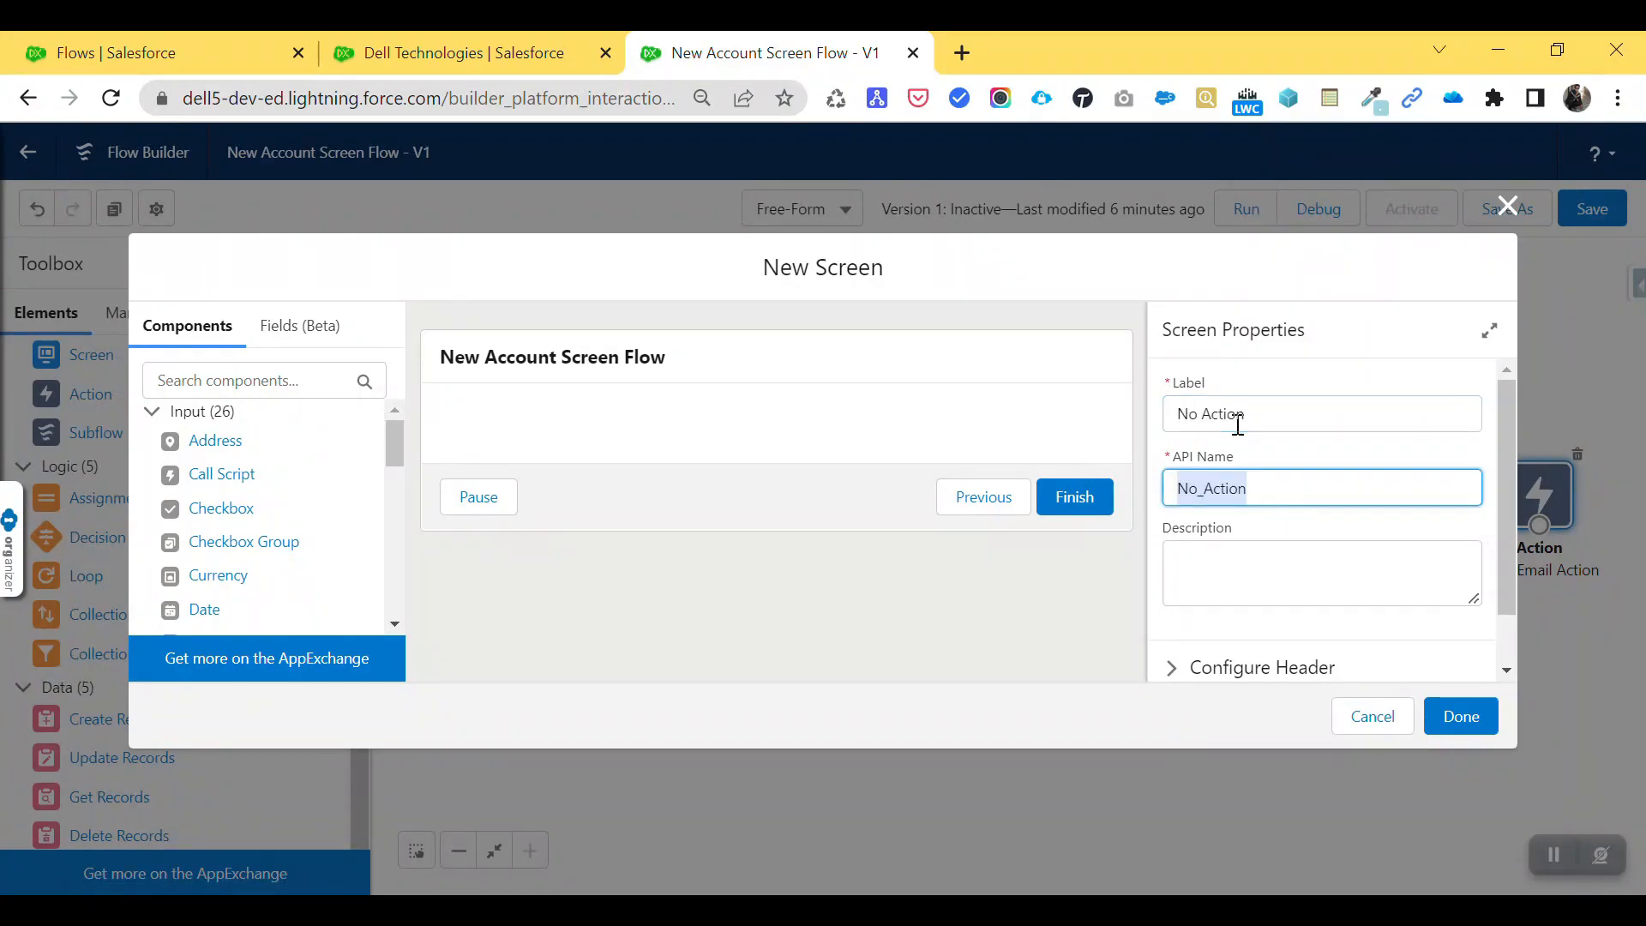
{"action": "left_click", "coordinate": [203, 378]}
{"action": "type", "text": "dis"}
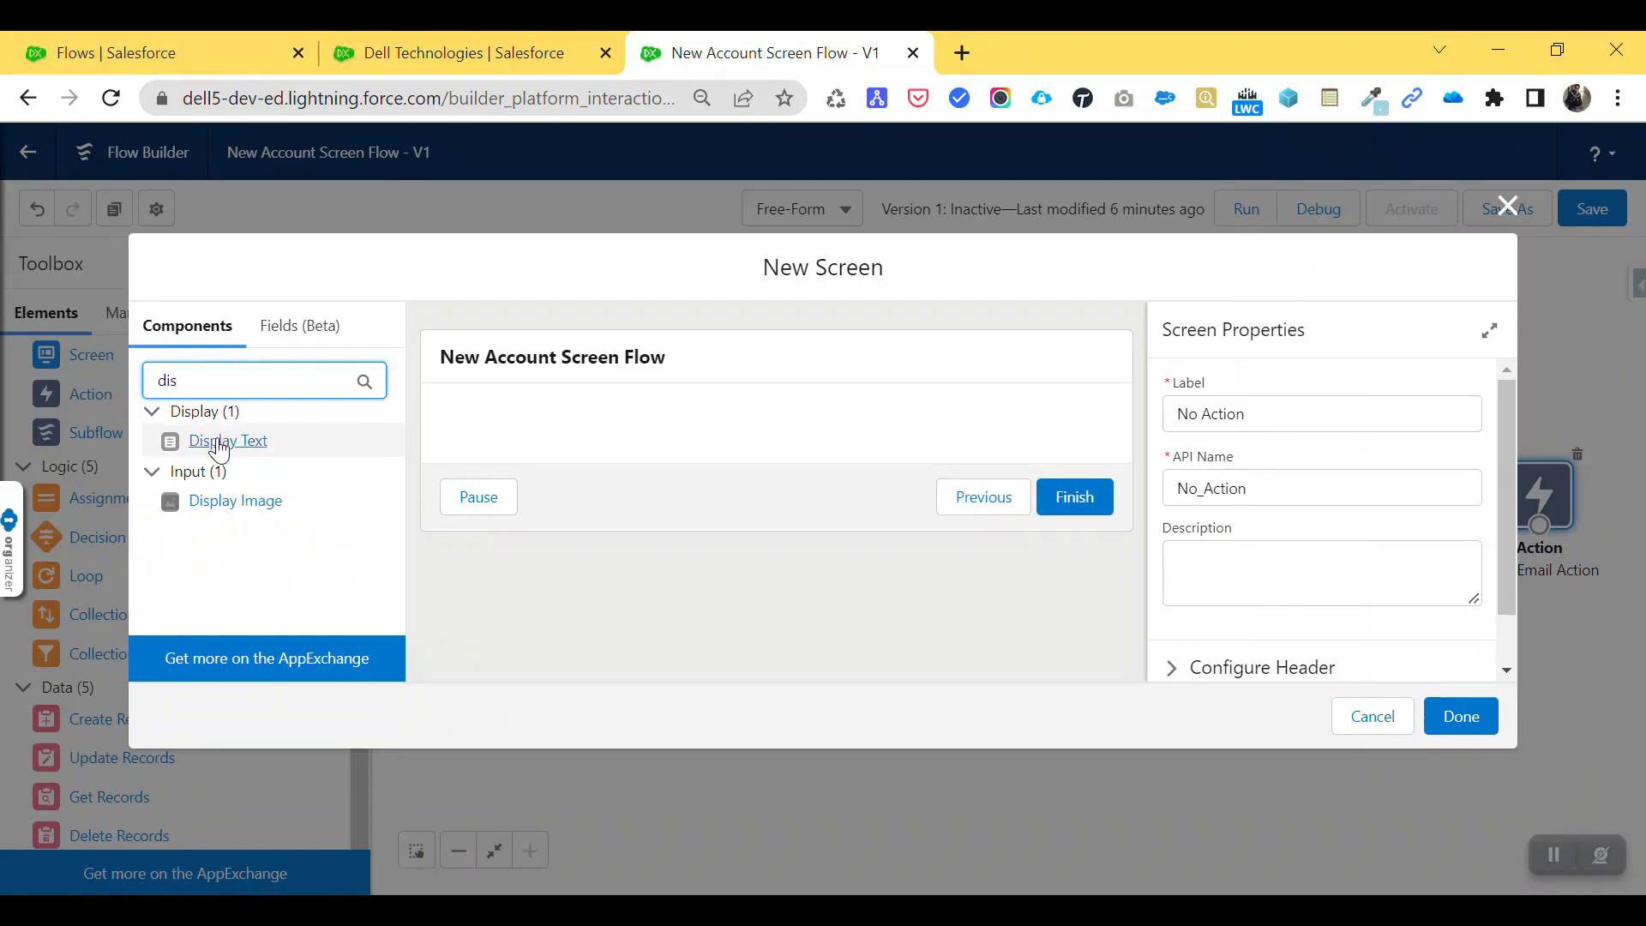
{"action": "left_click_drag", "start_coordinate": [218, 440], "coordinate": [638, 429]}
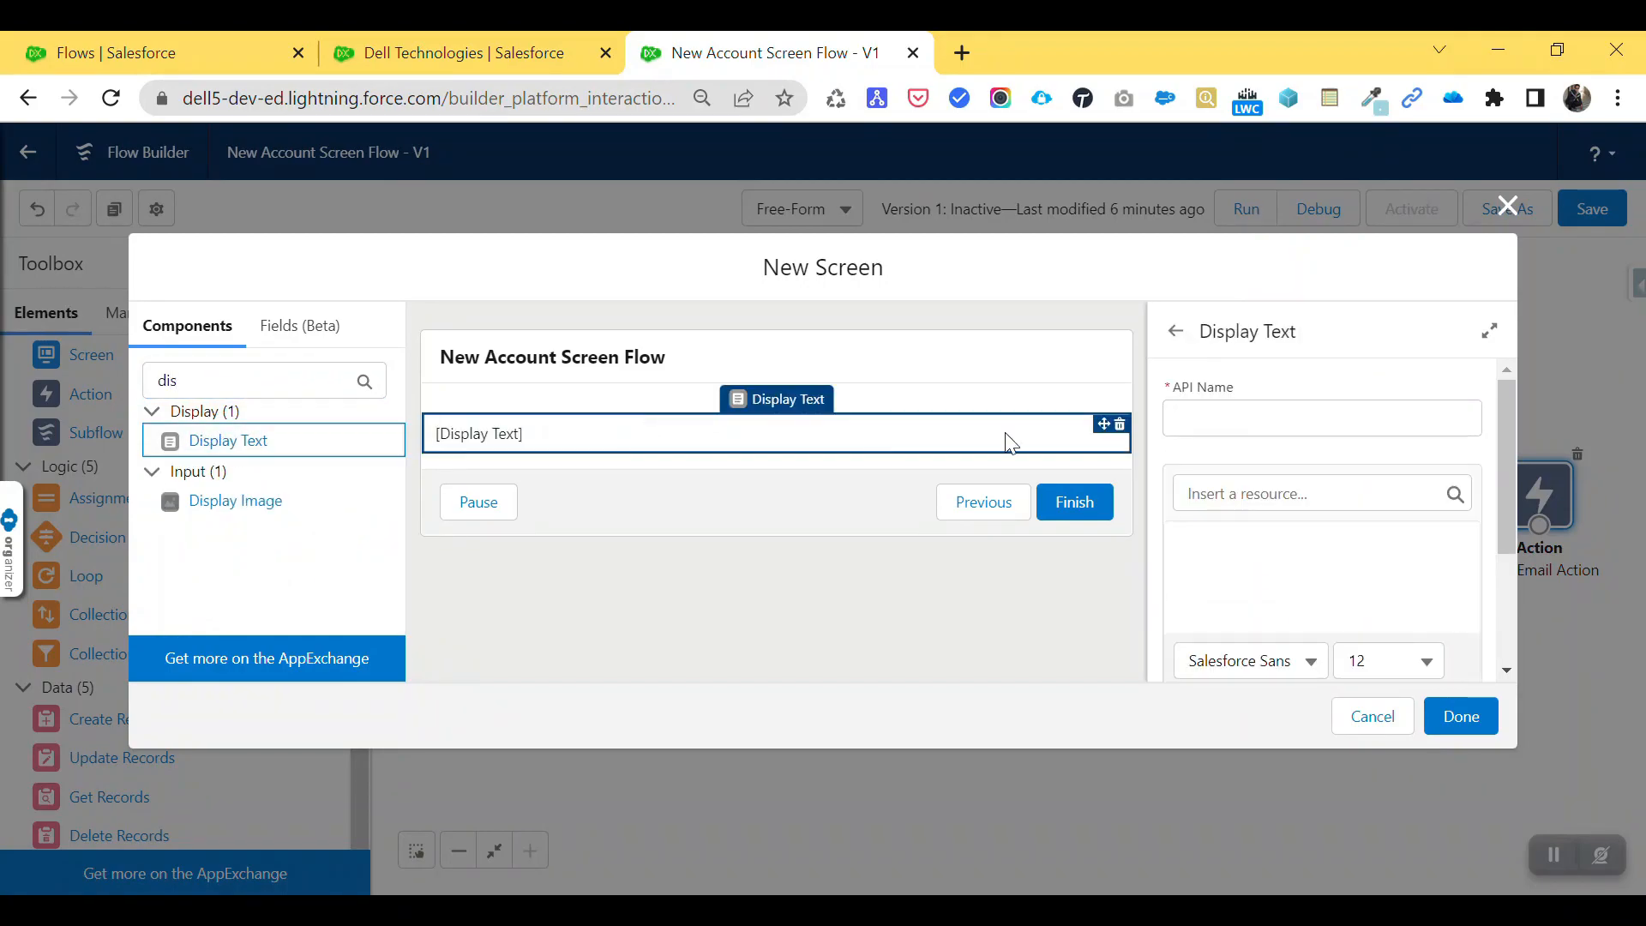
{"action": "left_click", "coordinate": [1244, 417]}
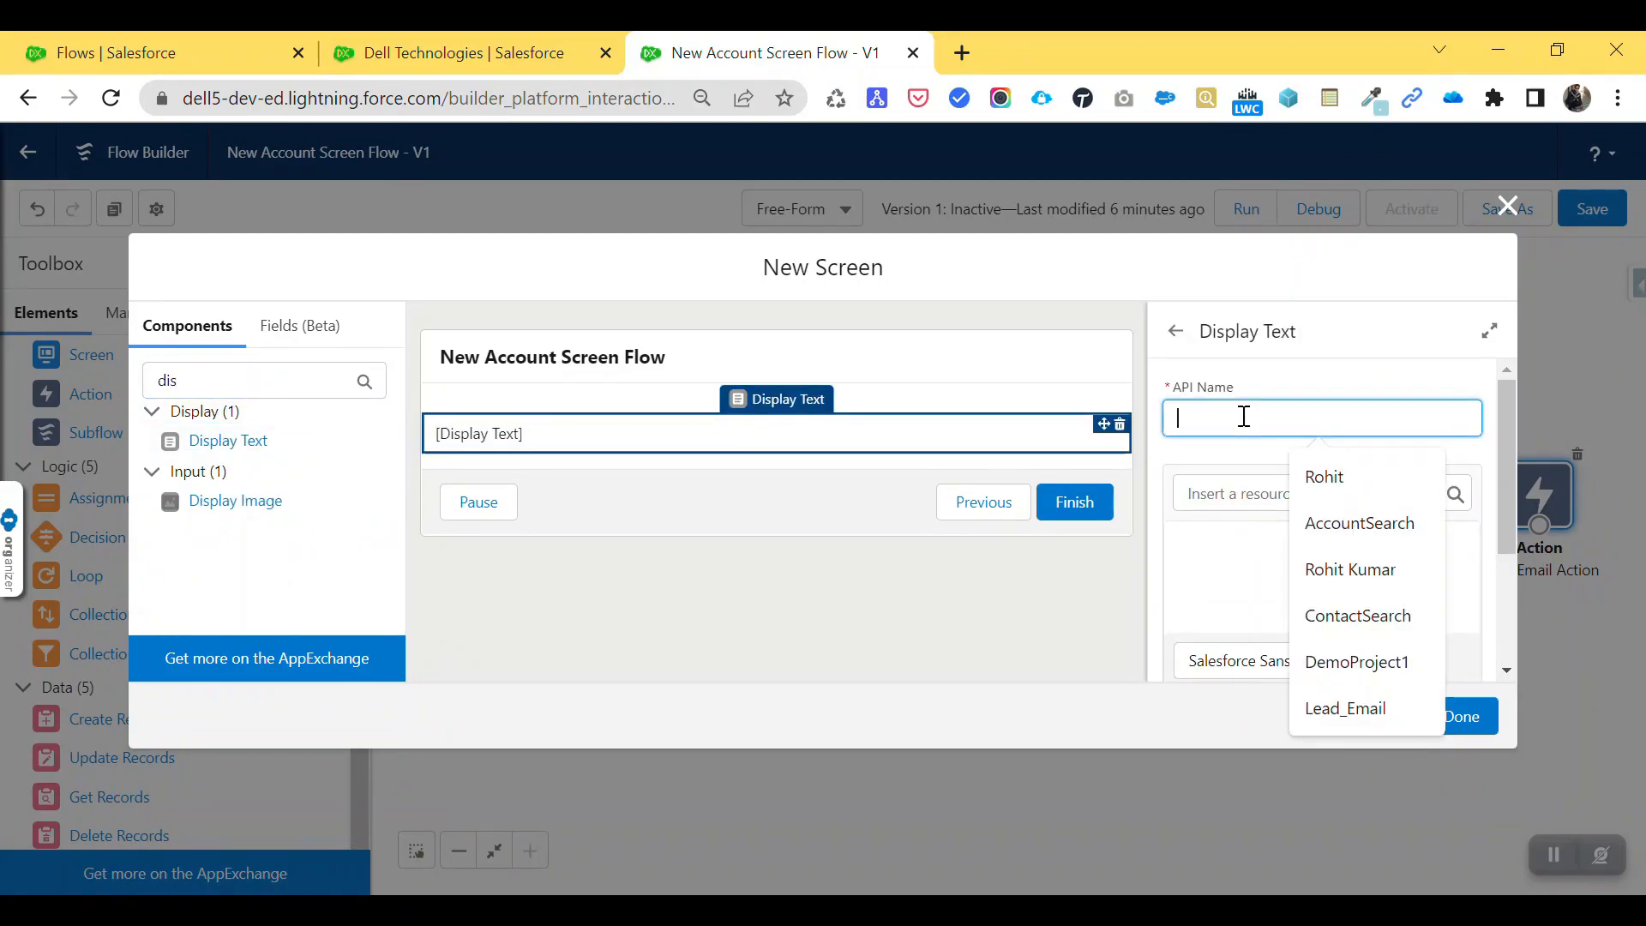
{"action": "type", "text": "NoActio"}
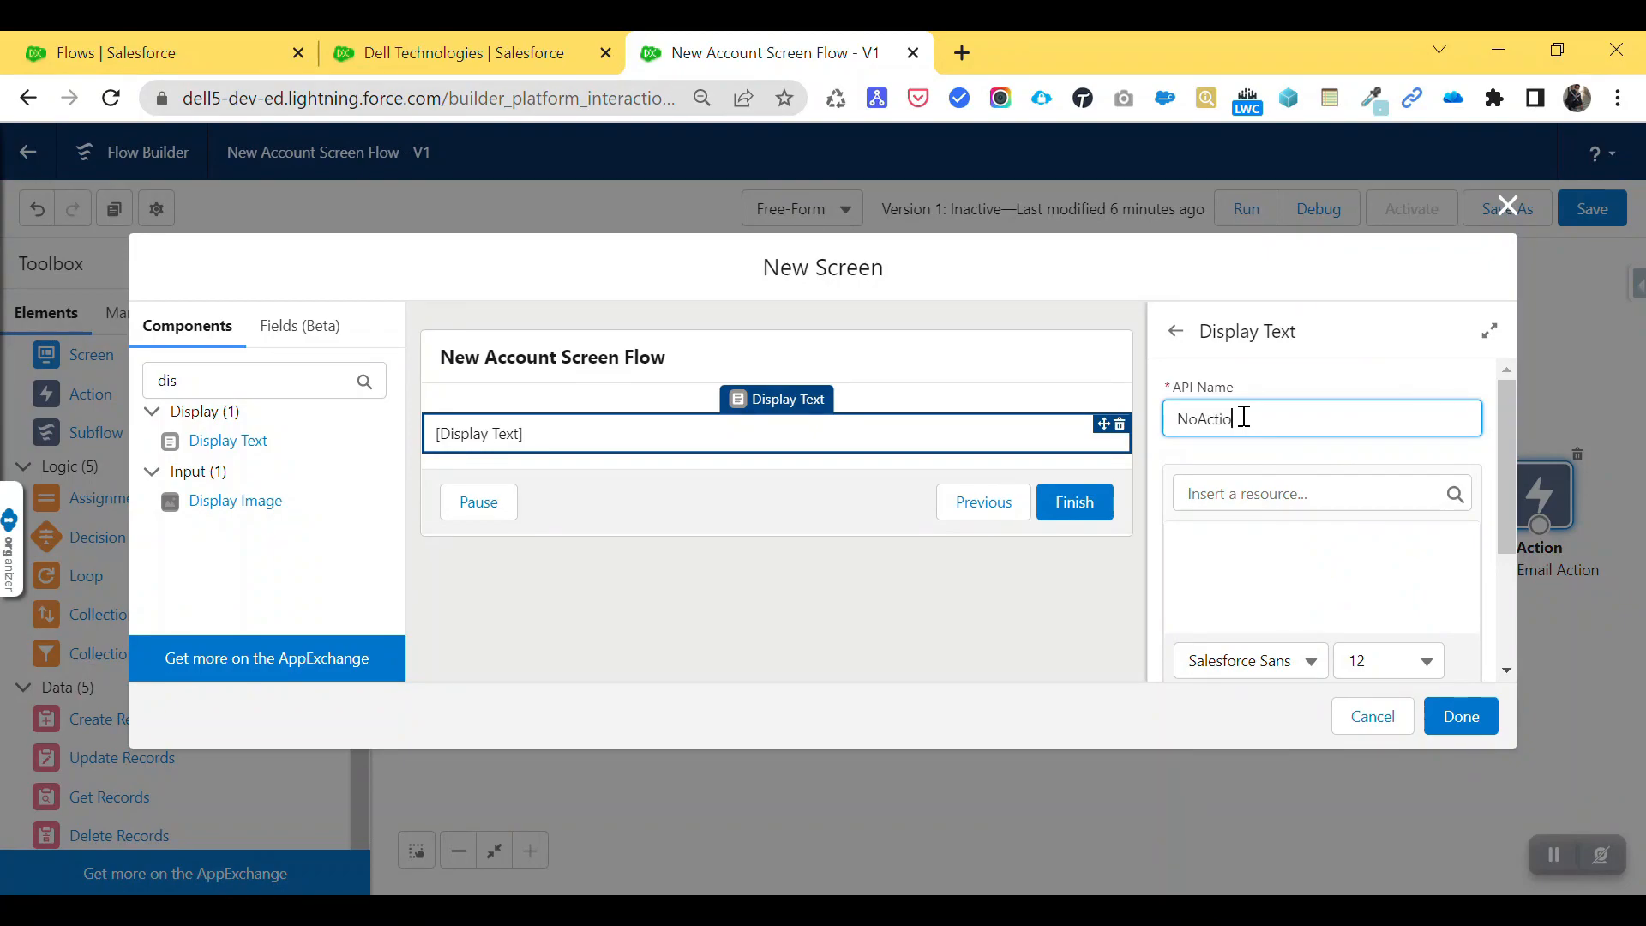
{"action": "type", "text": "n"}
{"action": "key", "text": "Tab"}
{"action": "key", "text": "Tab"}
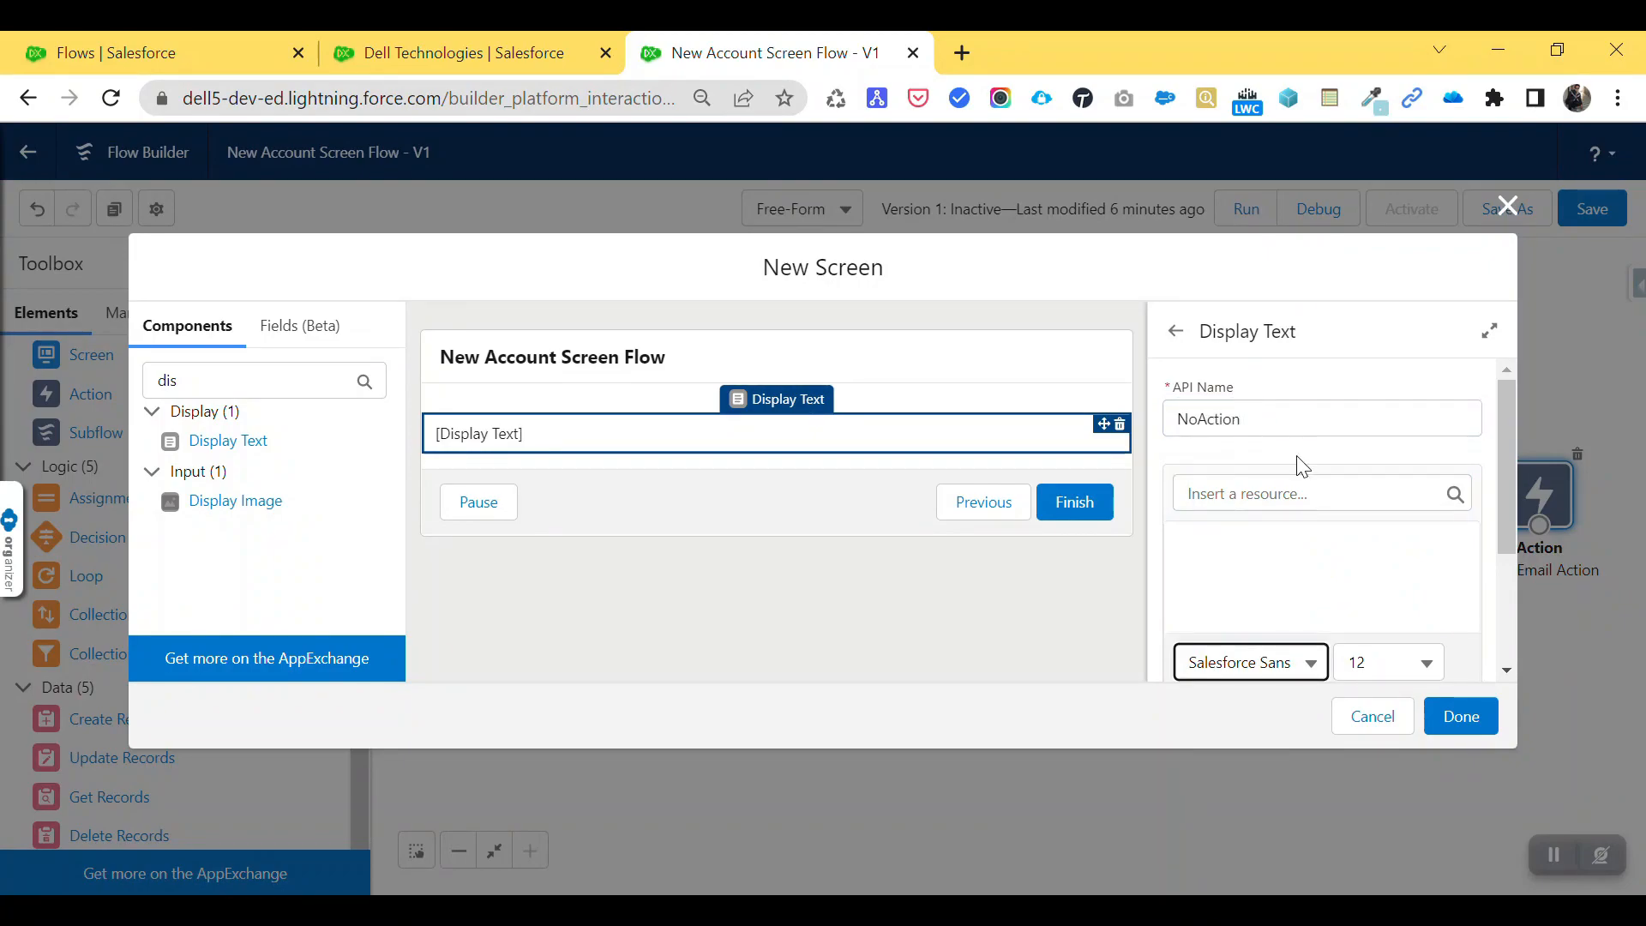
- Enter 'Thank you for your time. We will get back to you soon' in bold and finish the screen
{"action": "left_click", "coordinate": [1242, 549]}
{"action": "type", "text": "Thank"}
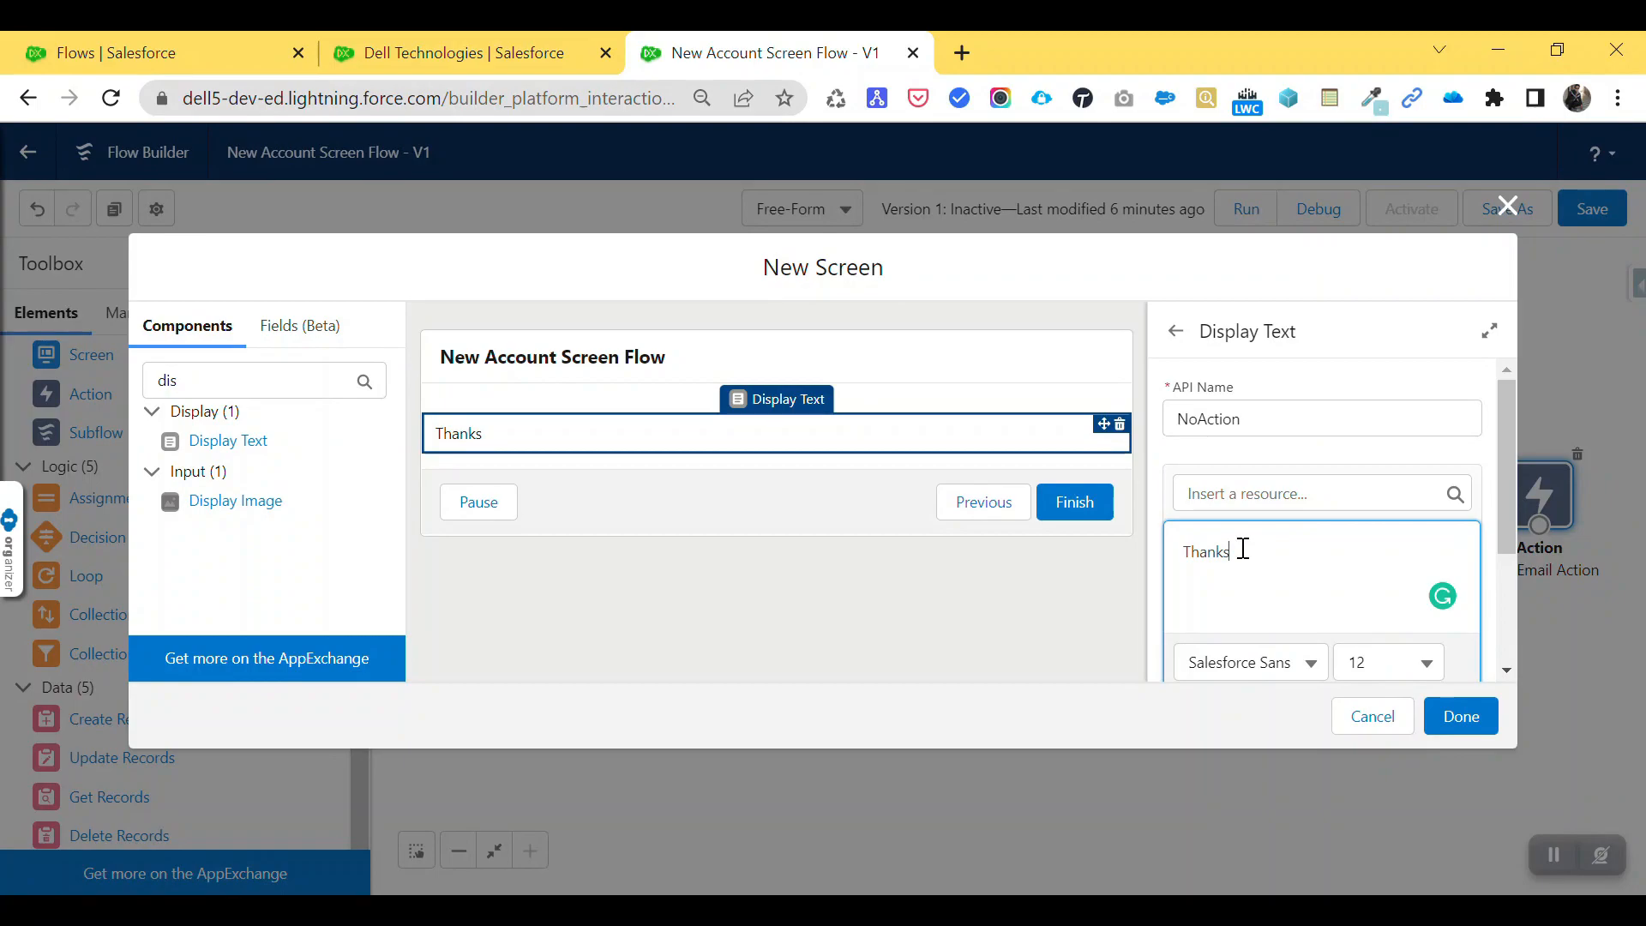
{"action": "type", "text": " you for your time"}
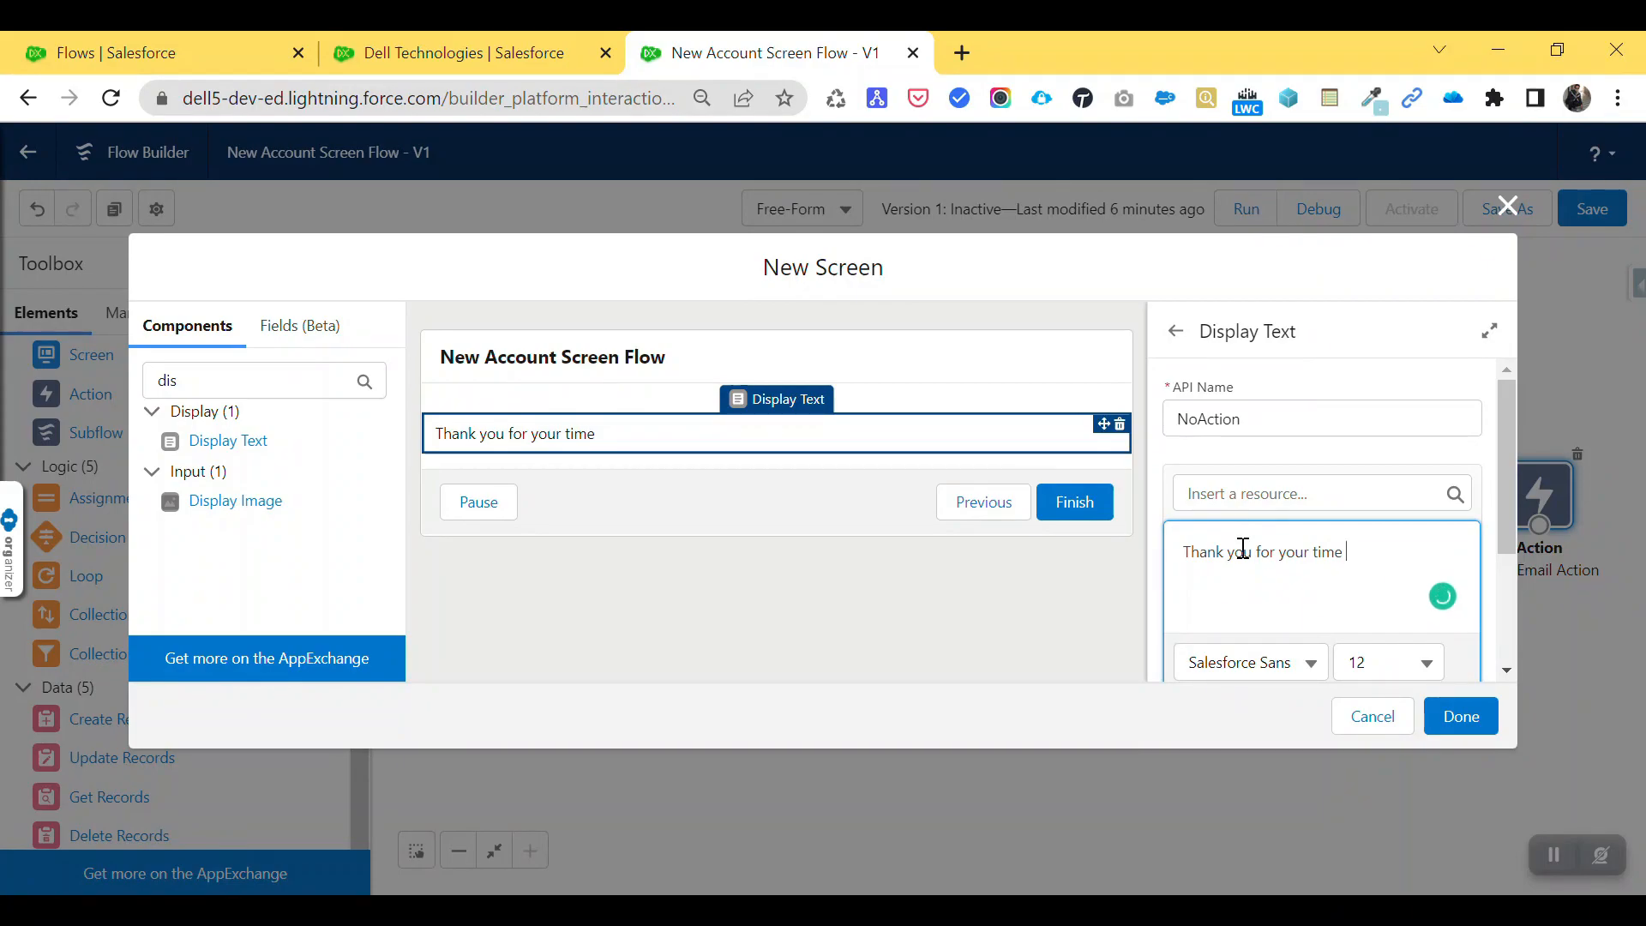
{"action": "type", "text": ". We will get back to"}
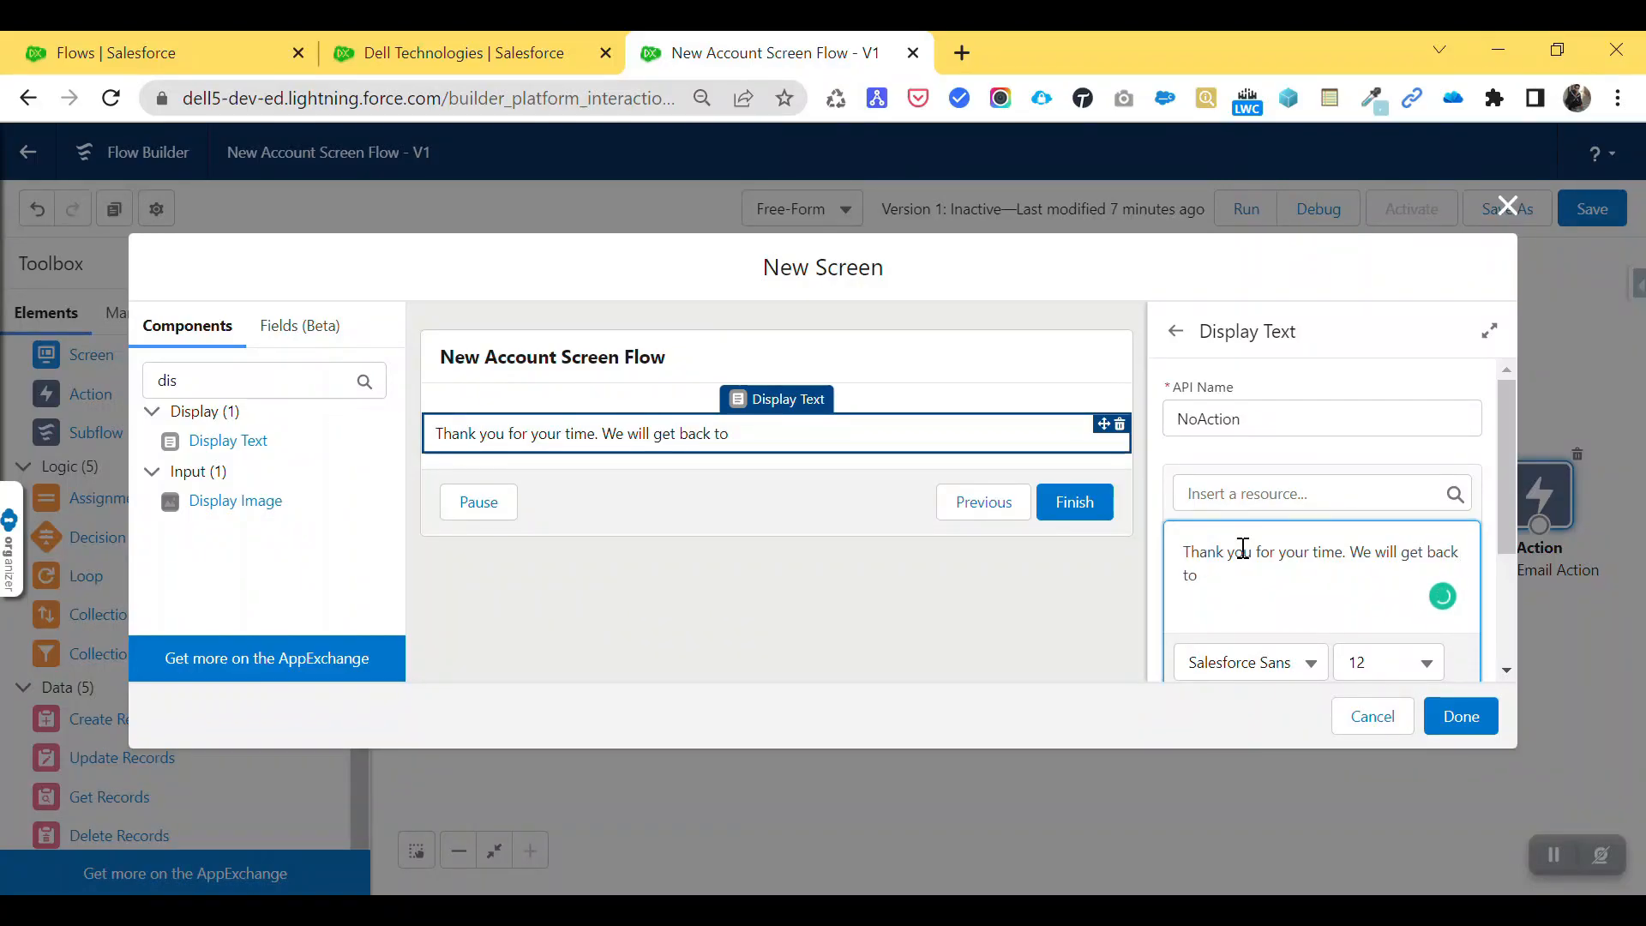
{"action": "type", "text": " you soon."}
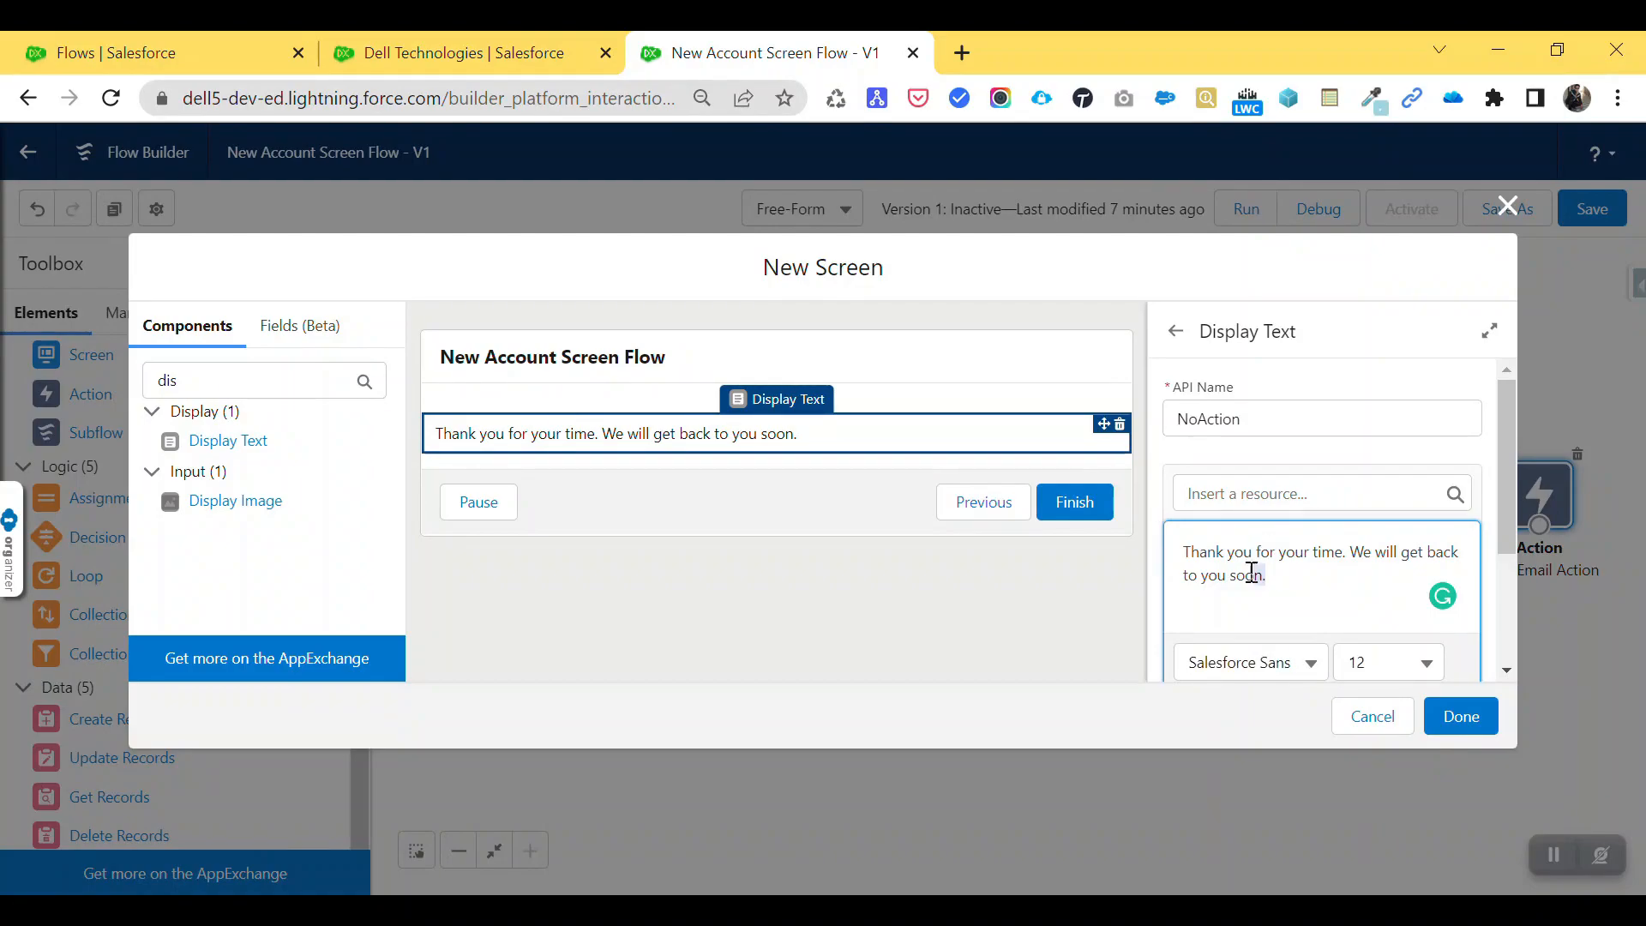
{"action": "left_click_drag", "start_coordinate": [1267, 574], "coordinate": [1182, 556]}
{"action": "scroll", "coordinate": [1232, 573], "scroll_direction": "down", "scroll_amount": 3}
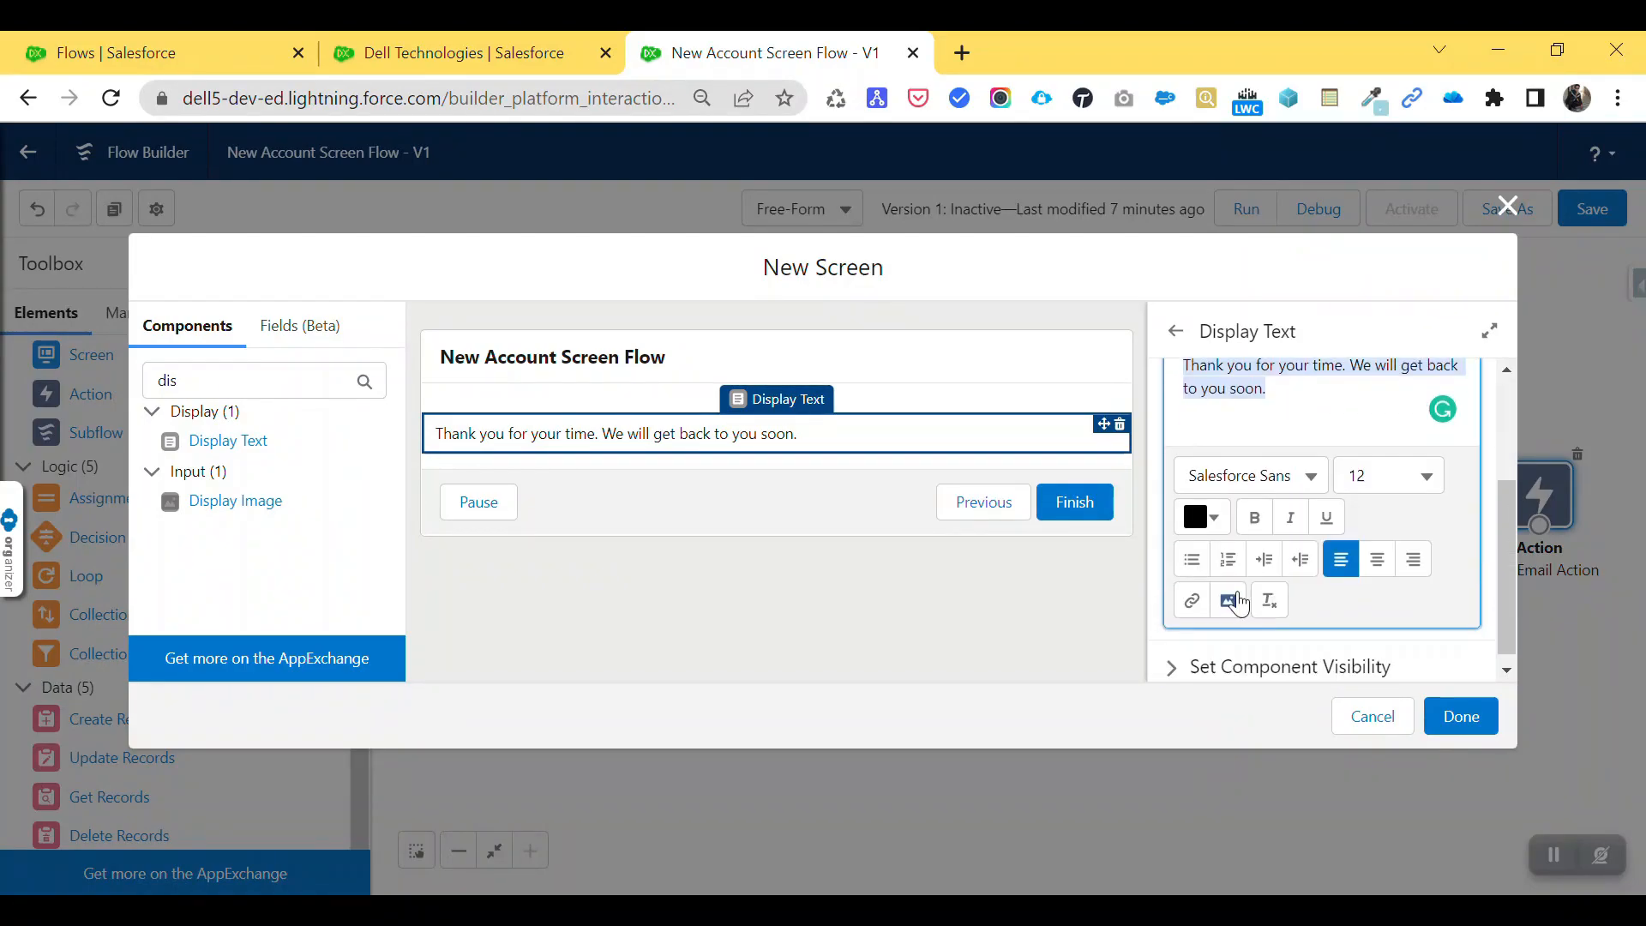
{"action": "left_click", "coordinate": [1254, 507]}
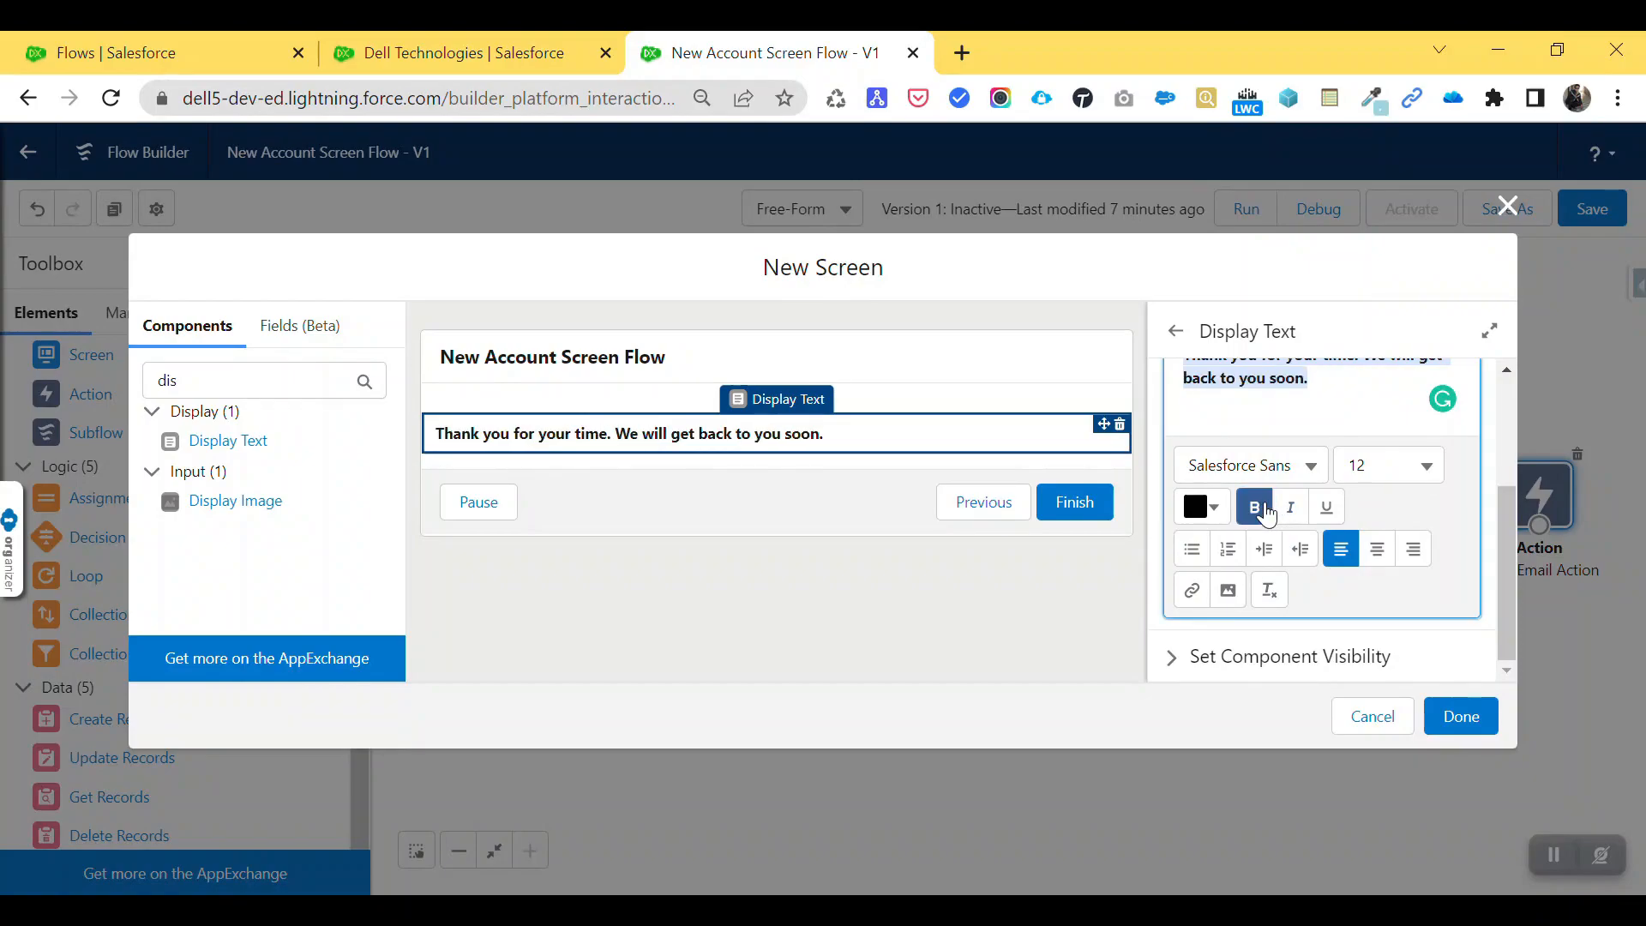
{"action": "left_click", "coordinate": [1280, 407]}
{"action": "left_click", "coordinate": [1458, 712]}
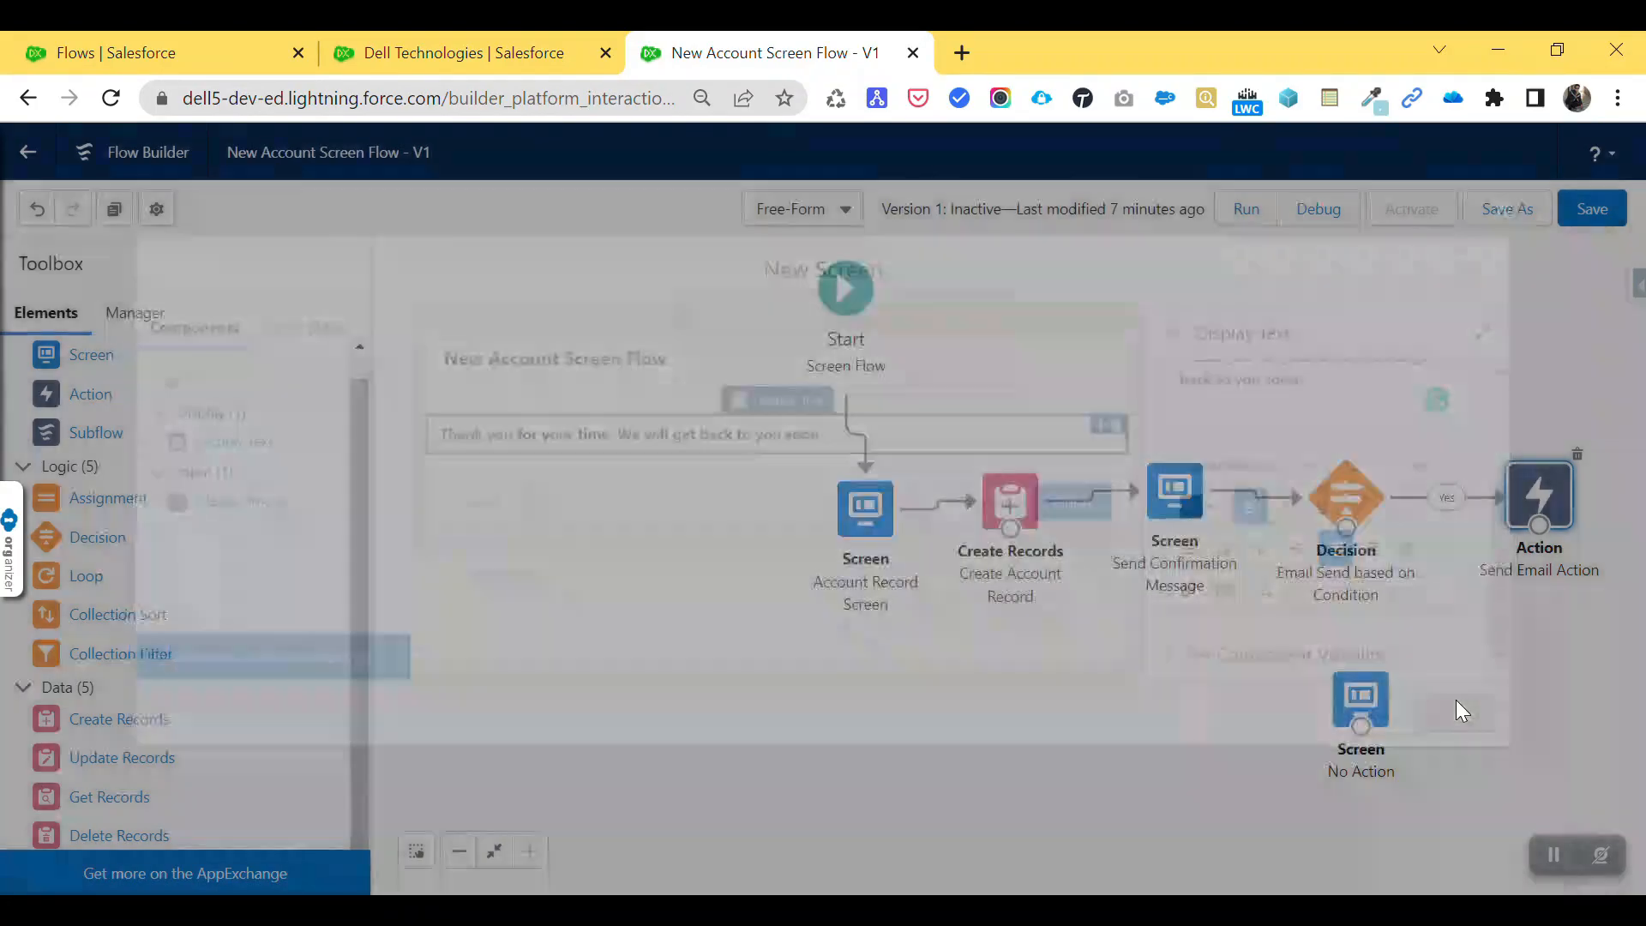
{"action": "mouse_move", "coordinate": [1347, 546]}
{"action": "left_mouse_down"}
{"action": "mouse_move", "coordinate": [1357, 693]}
{"action": "mouse_move", "coordinate": [1342, 529]}
{"action": "left_mouse_up"}
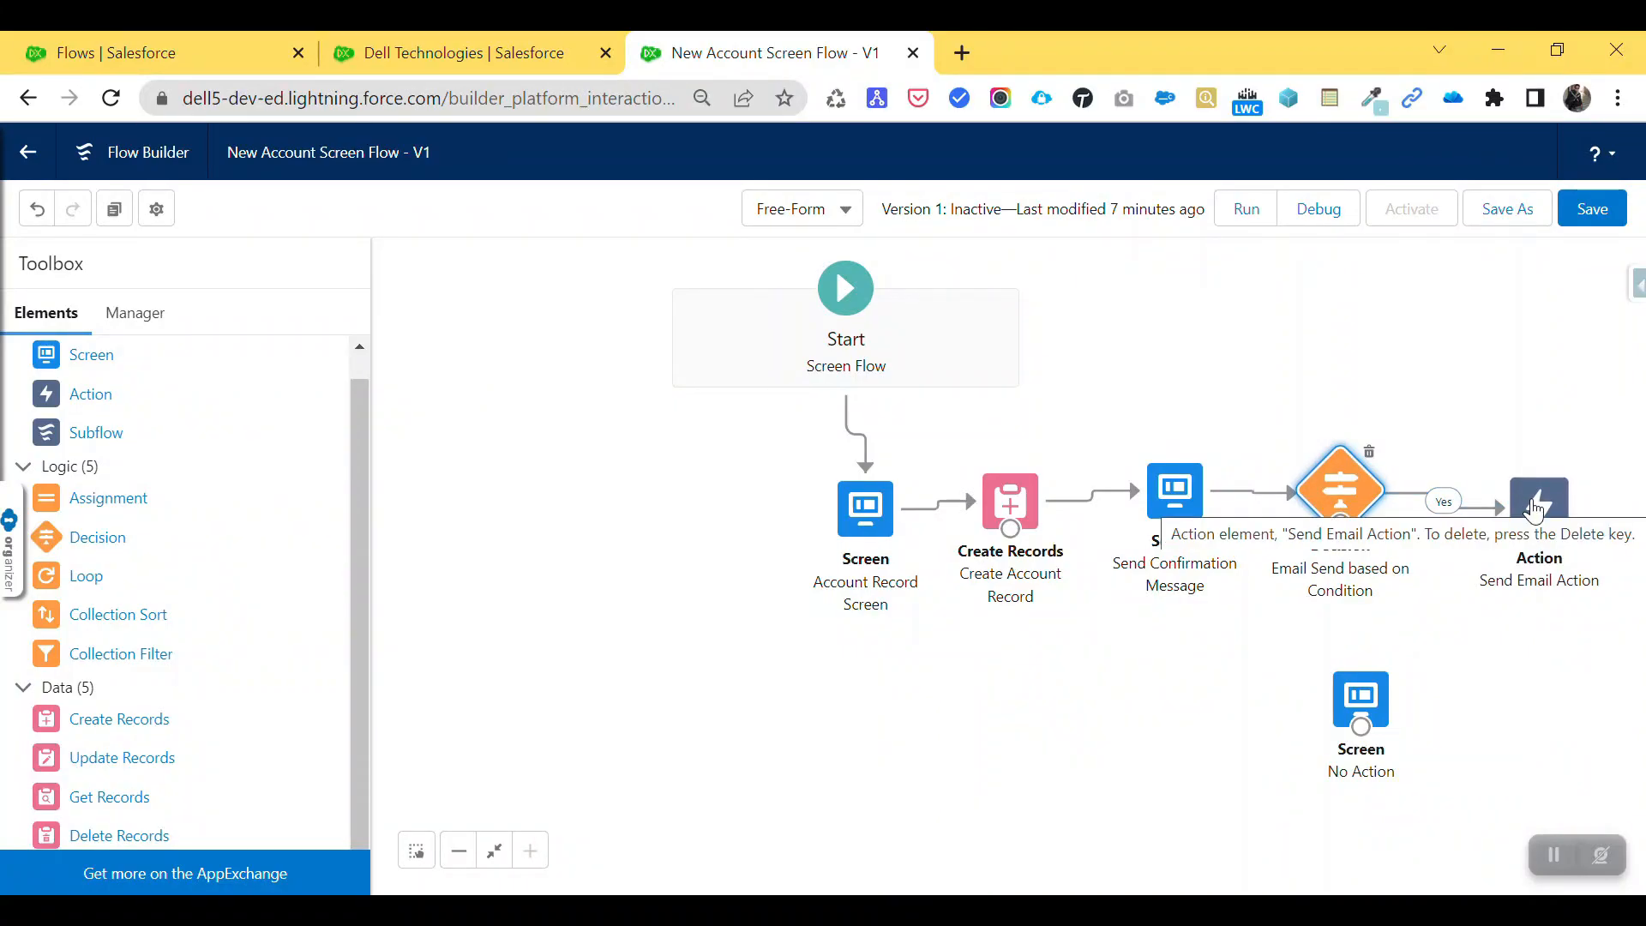
- Route the Decision's No outcome to the No Action screen, save the flow, and start a test run
{"action": "left_click_drag", "start_coordinate": [1342, 525], "coordinate": [1369, 772]}
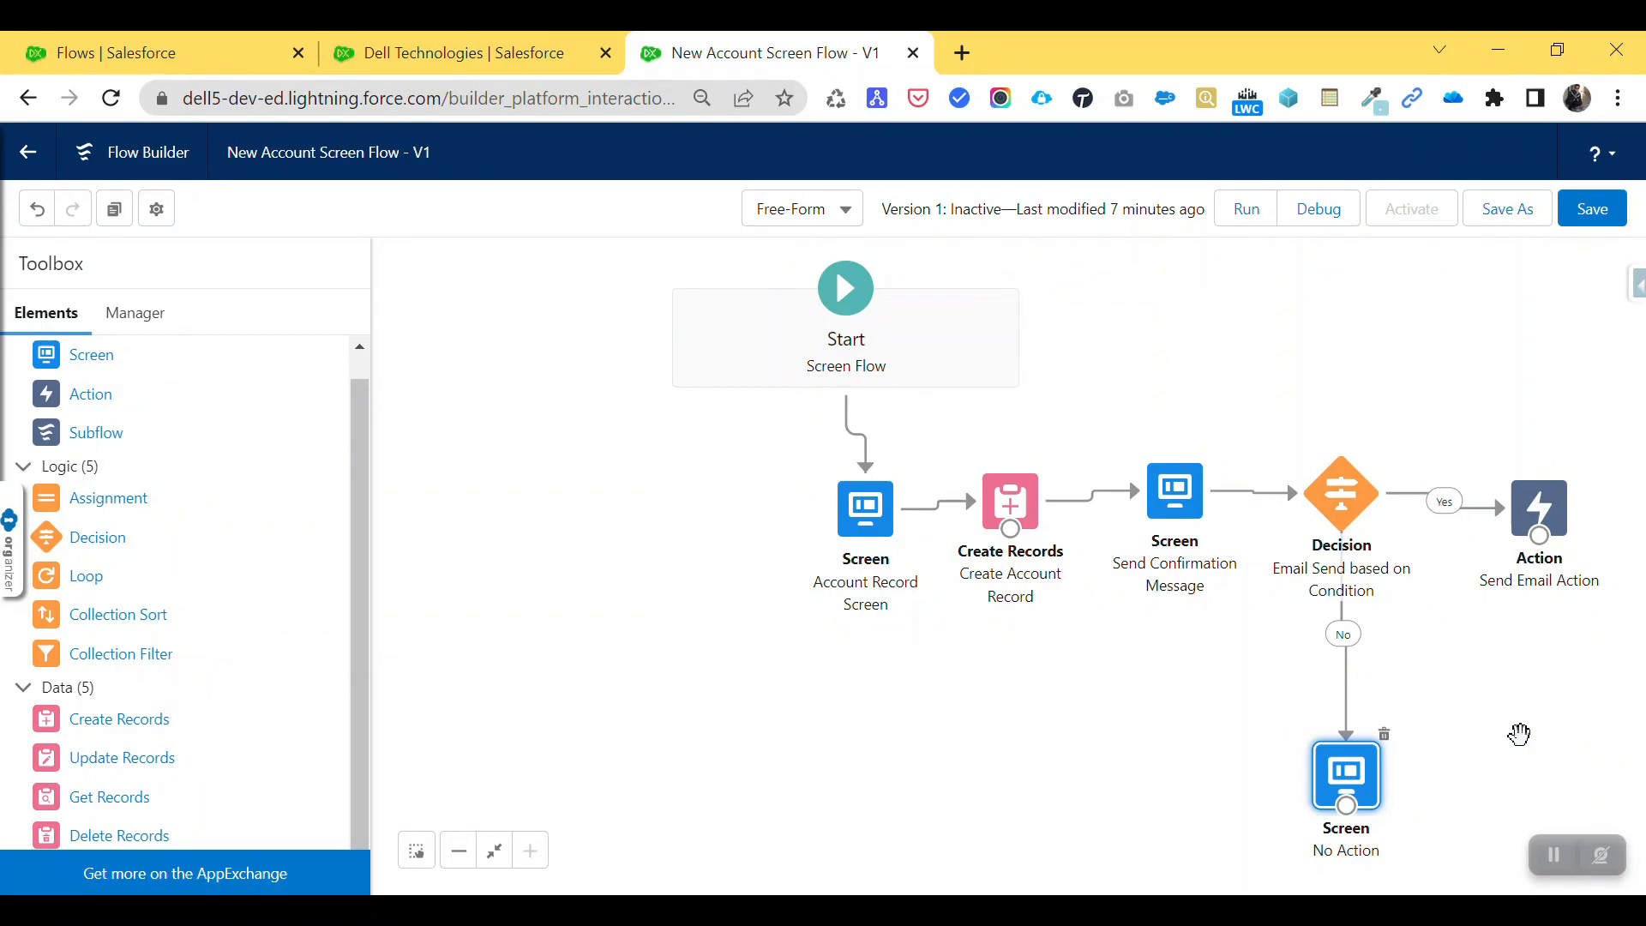
{"action": "left_click", "coordinate": [1589, 209]}
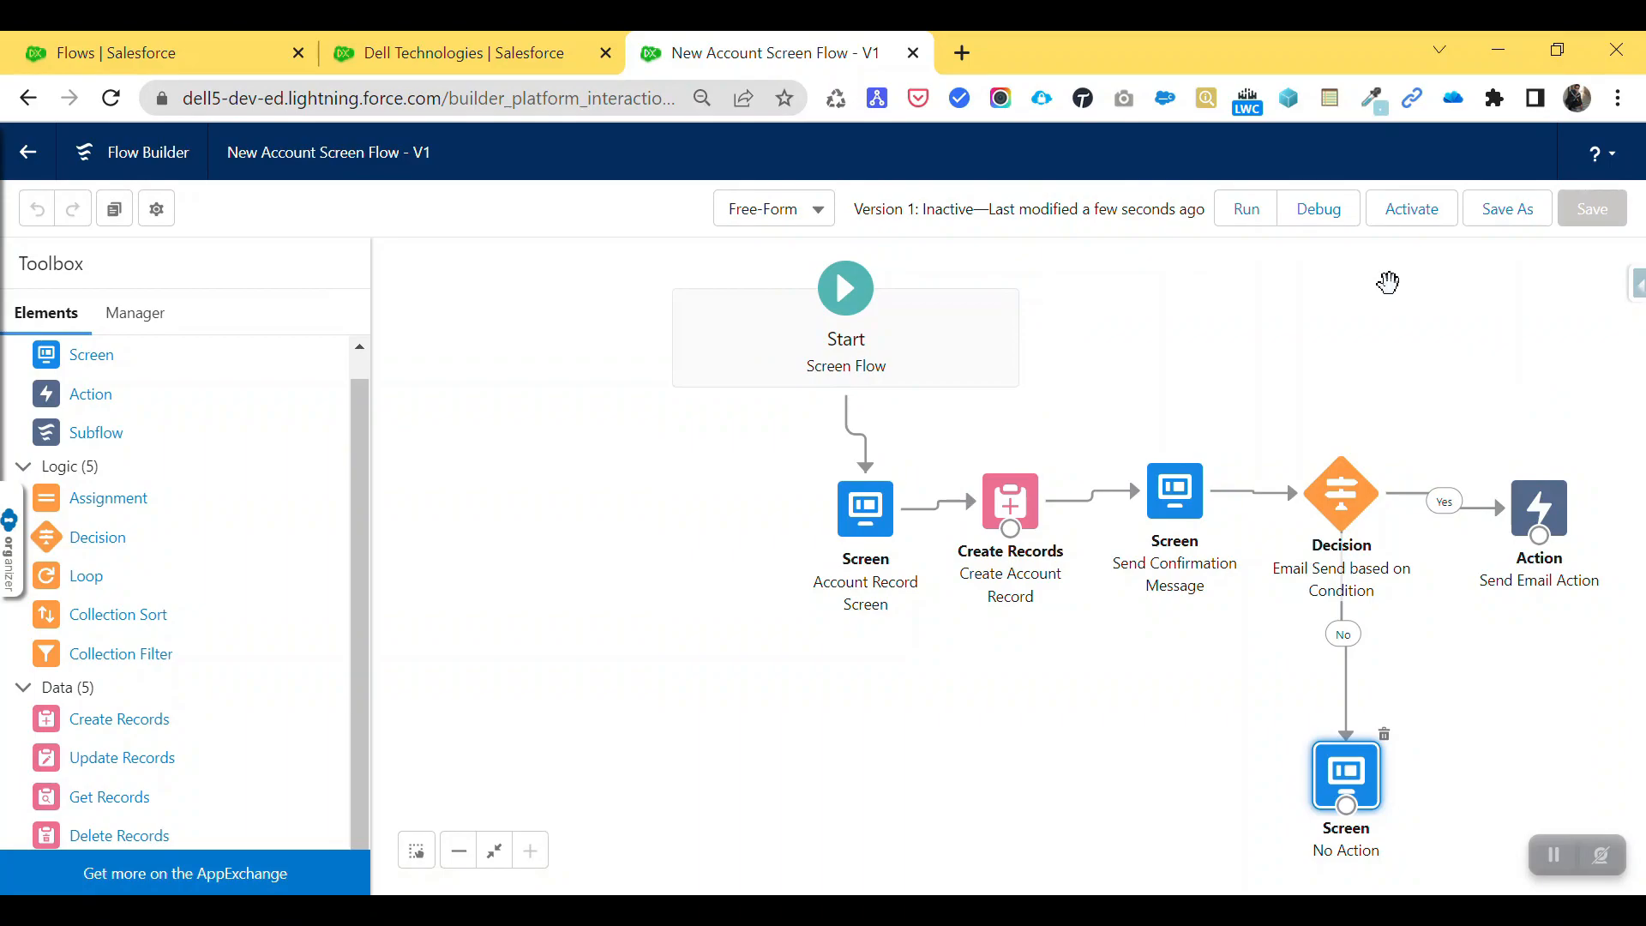
{"action": "left_click", "coordinate": [1252, 215]}
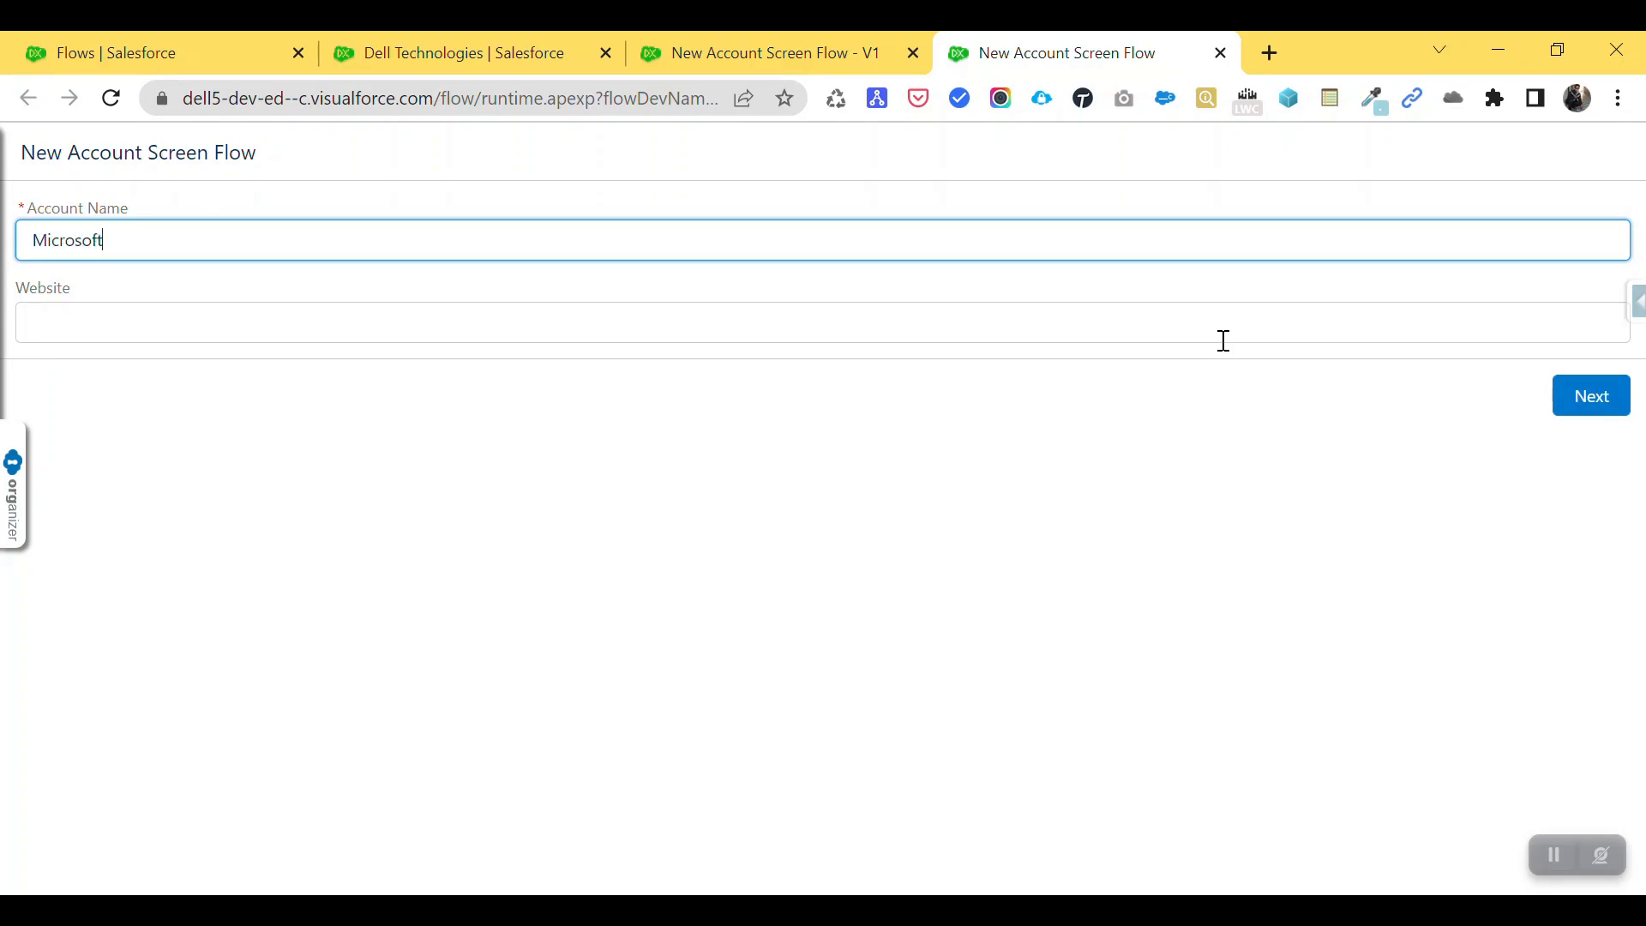
{"action": "left_click", "coordinate": [1224, 341]}
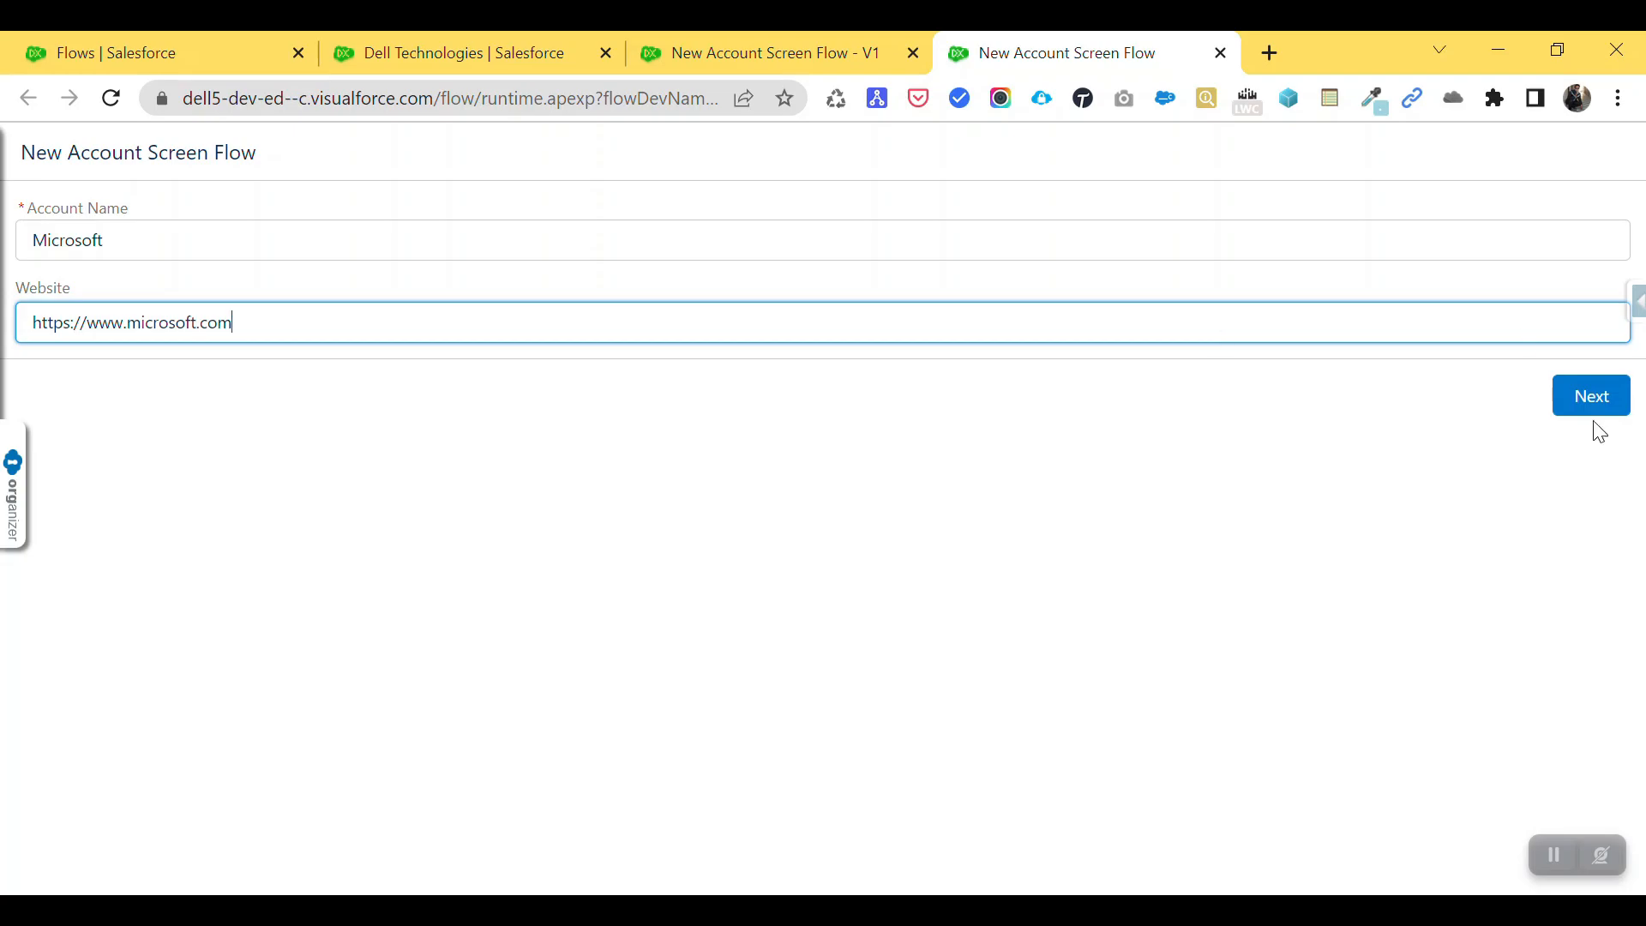
{"action": "left_click", "coordinate": [1589, 395]}
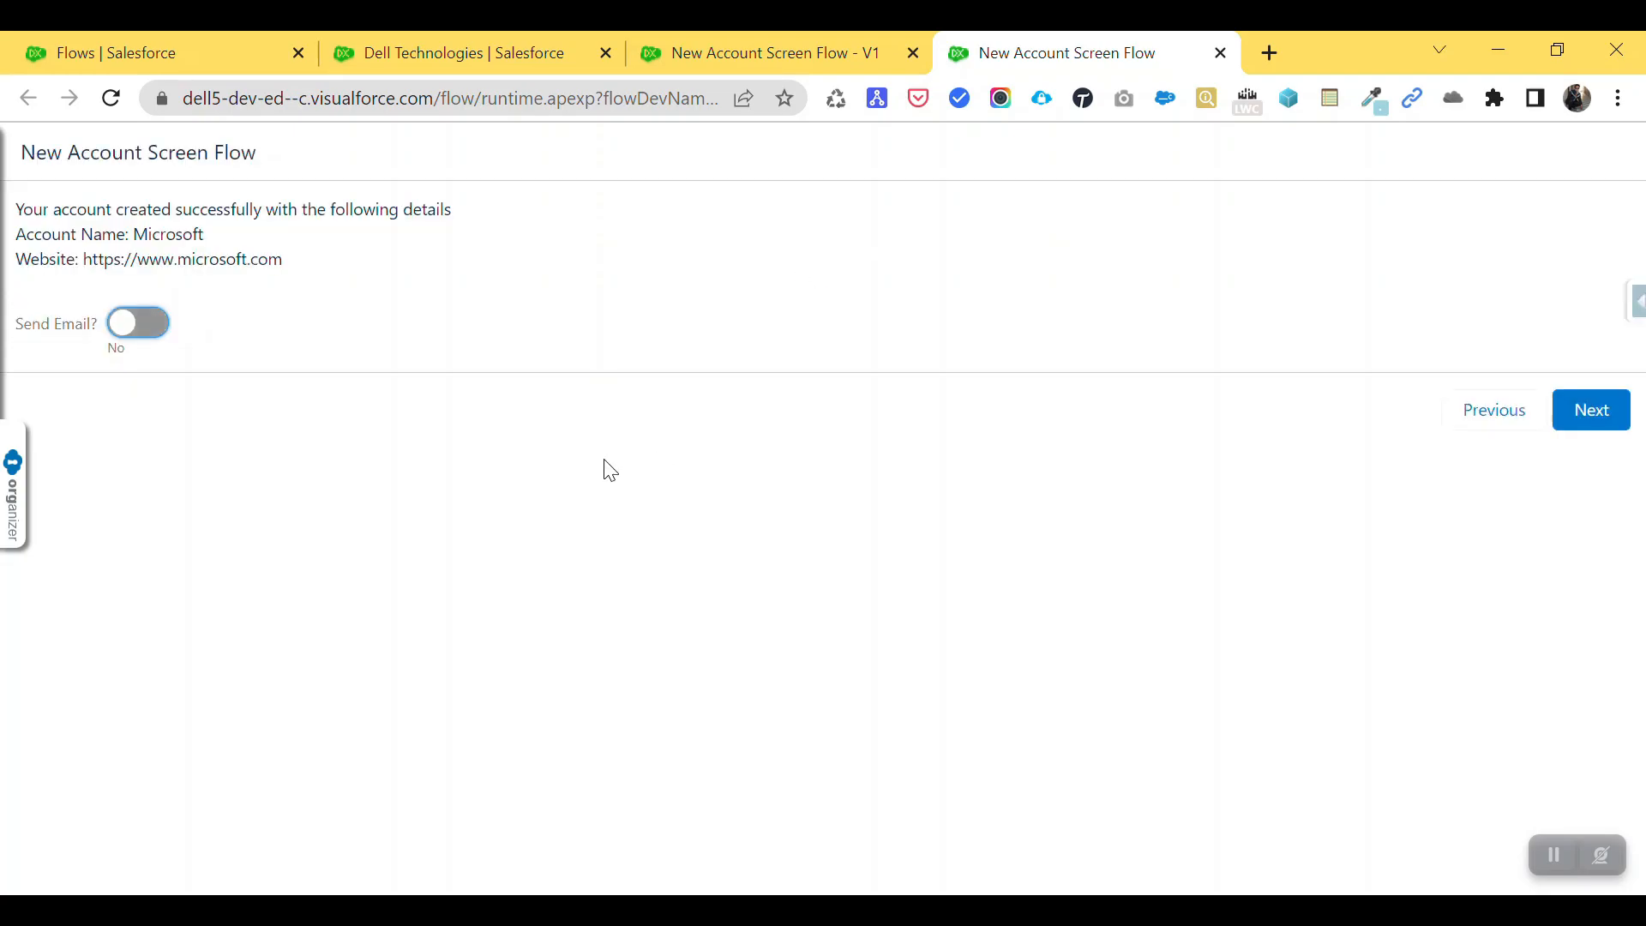
{"action": "left_click_drag", "start_coordinate": [311, 263], "coordinate": [15, 230]}
{"action": "left_click", "coordinate": [242, 294]}
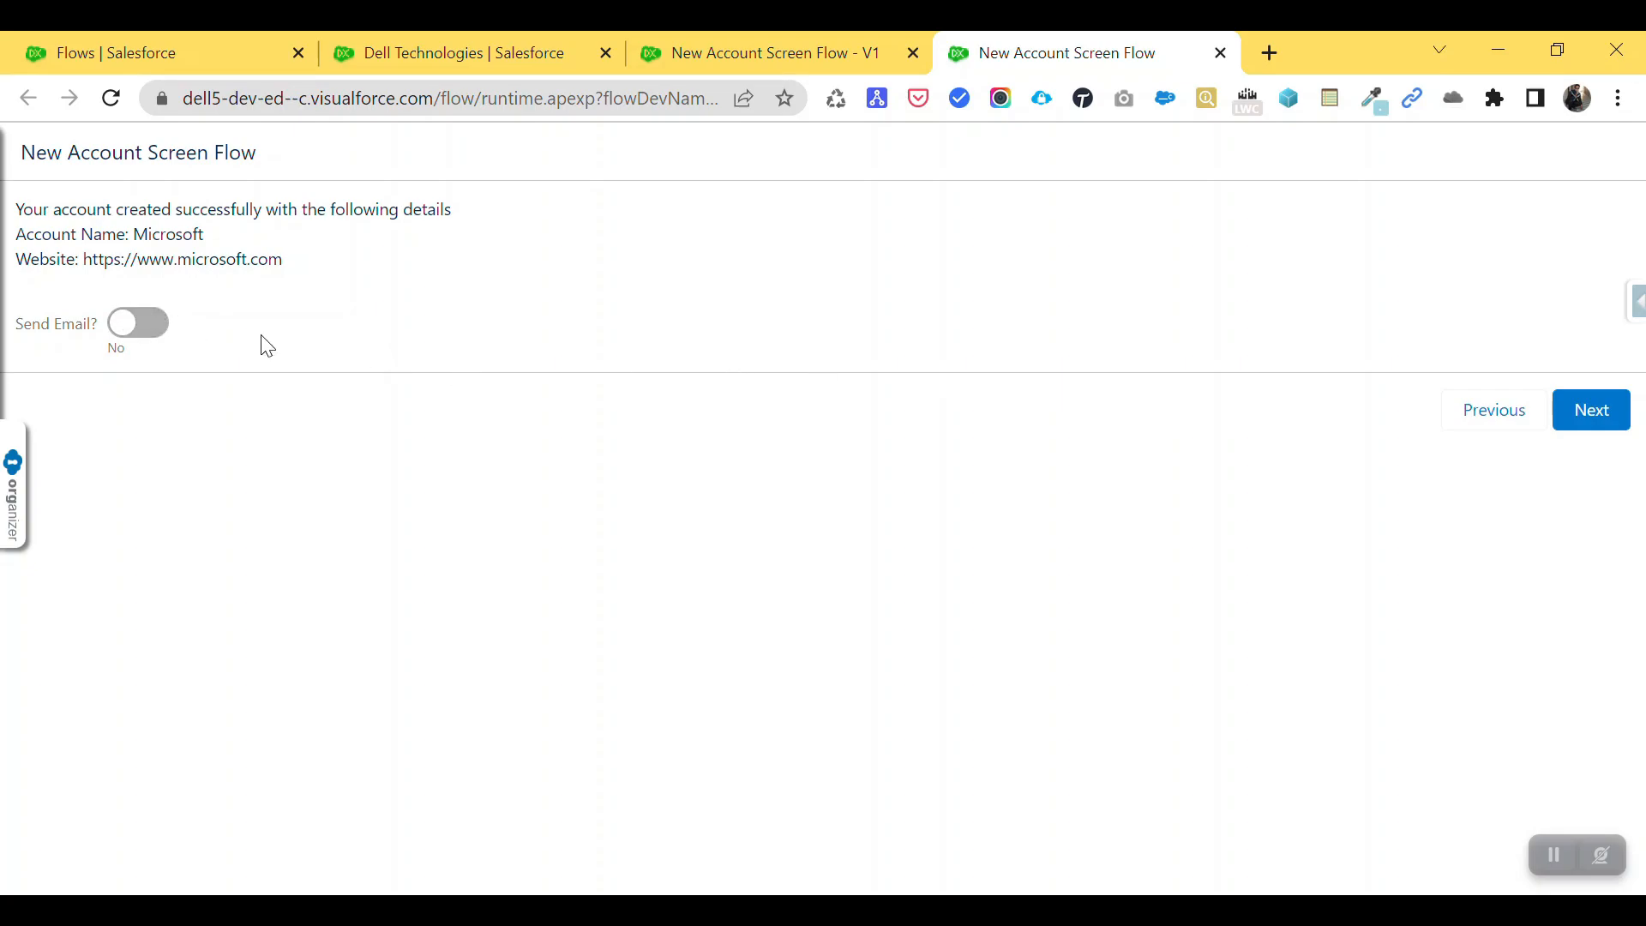
- Set Send Email? to Yes, enter the test recipient's email address, and finish the flow
{"action": "left_click", "coordinate": [148, 334]}
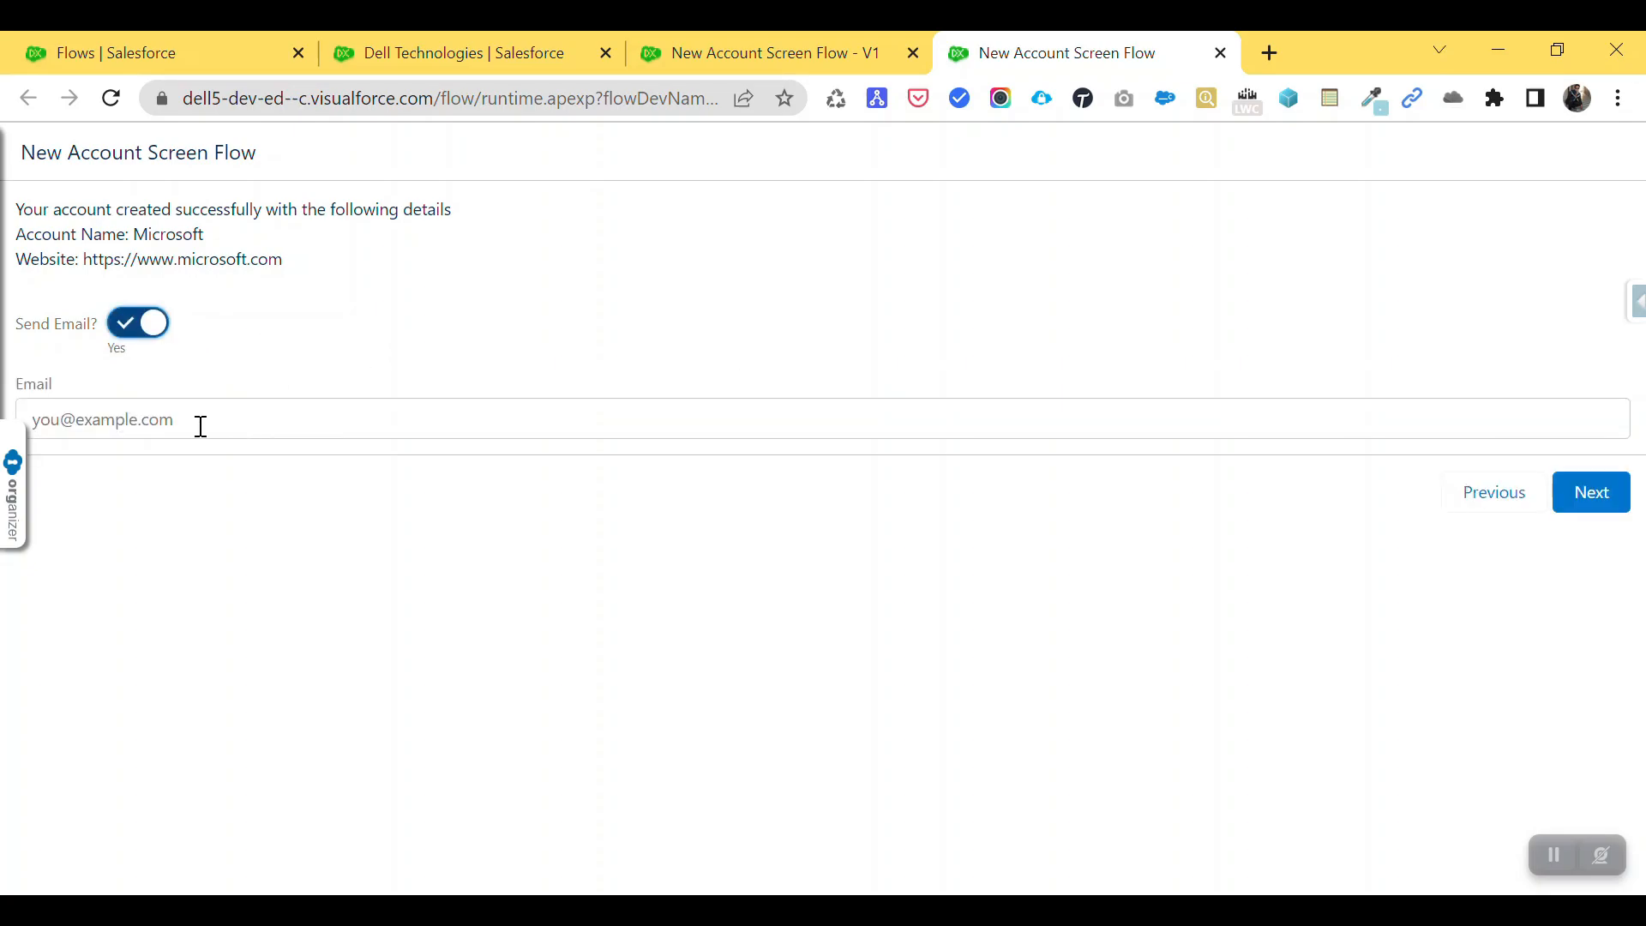
{"action": "left_click", "coordinate": [155, 424]}
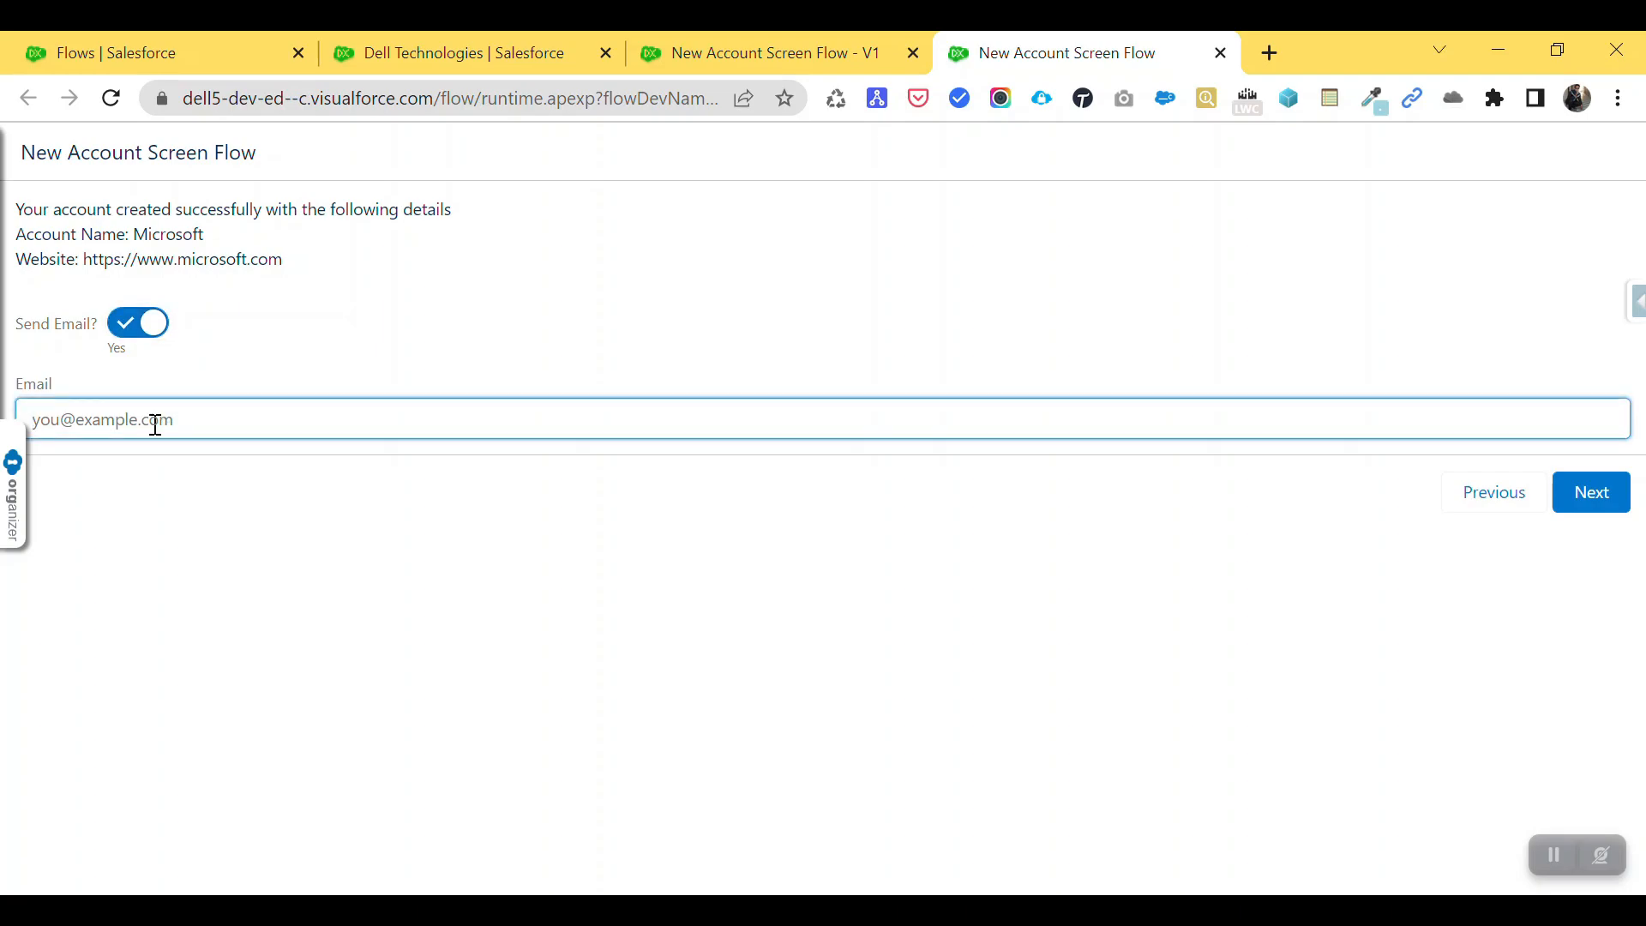
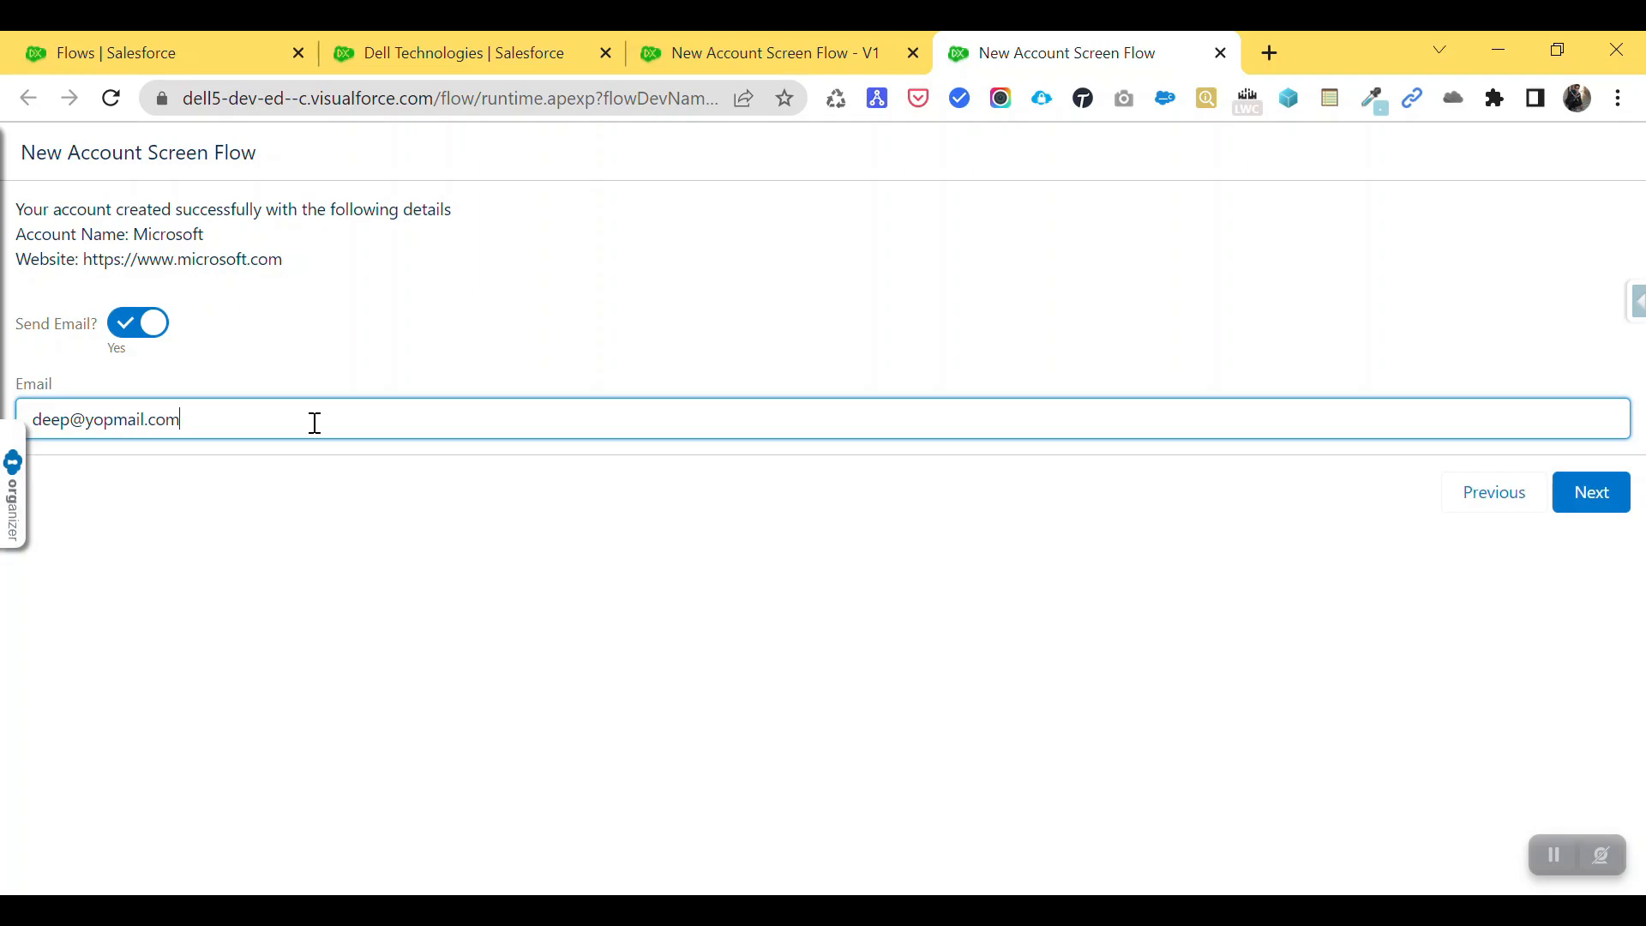
{"action": "left_click", "coordinate": [1587, 495]}
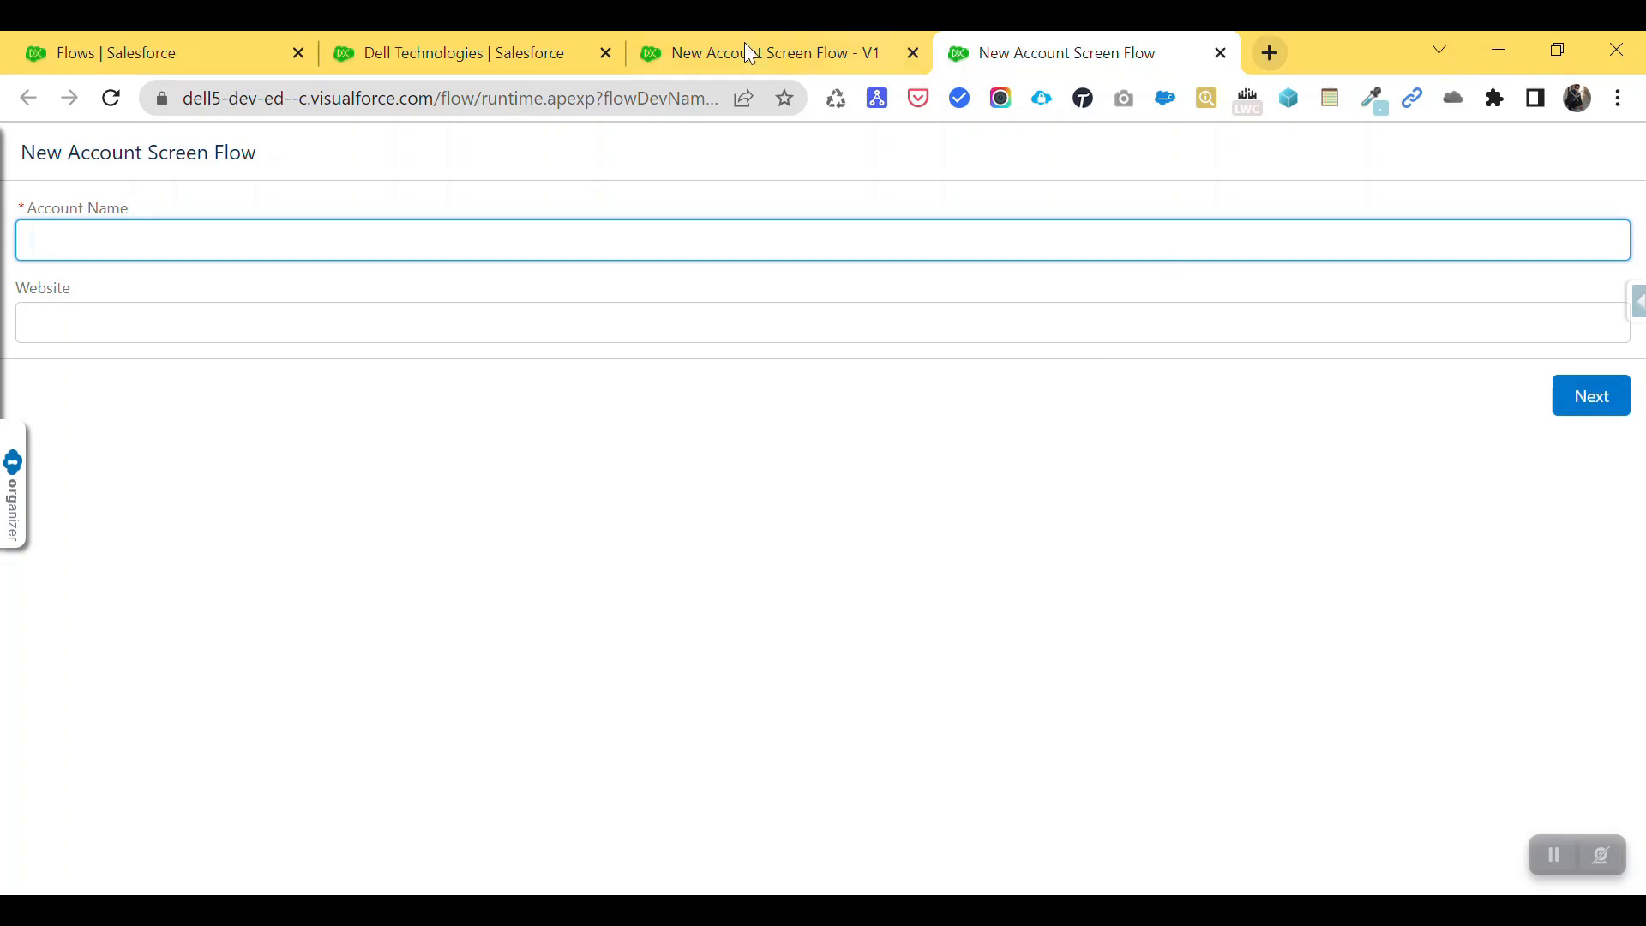
{"action": "left_click", "coordinate": [441, 50]}
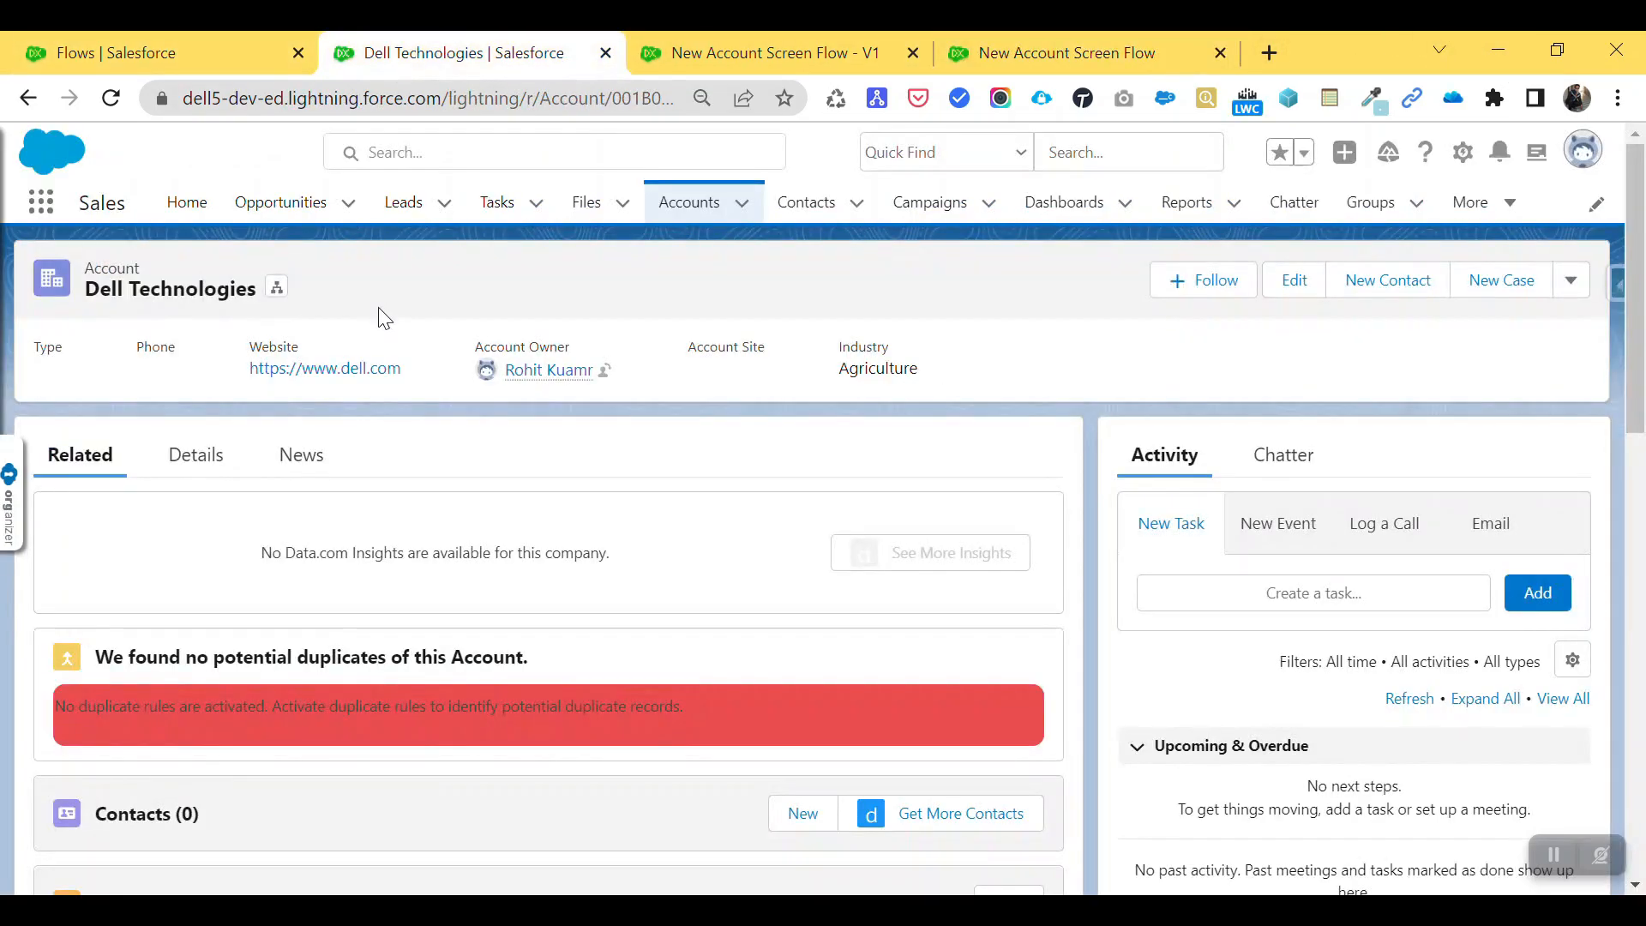
{"action": "left_click", "coordinate": [718, 204]}
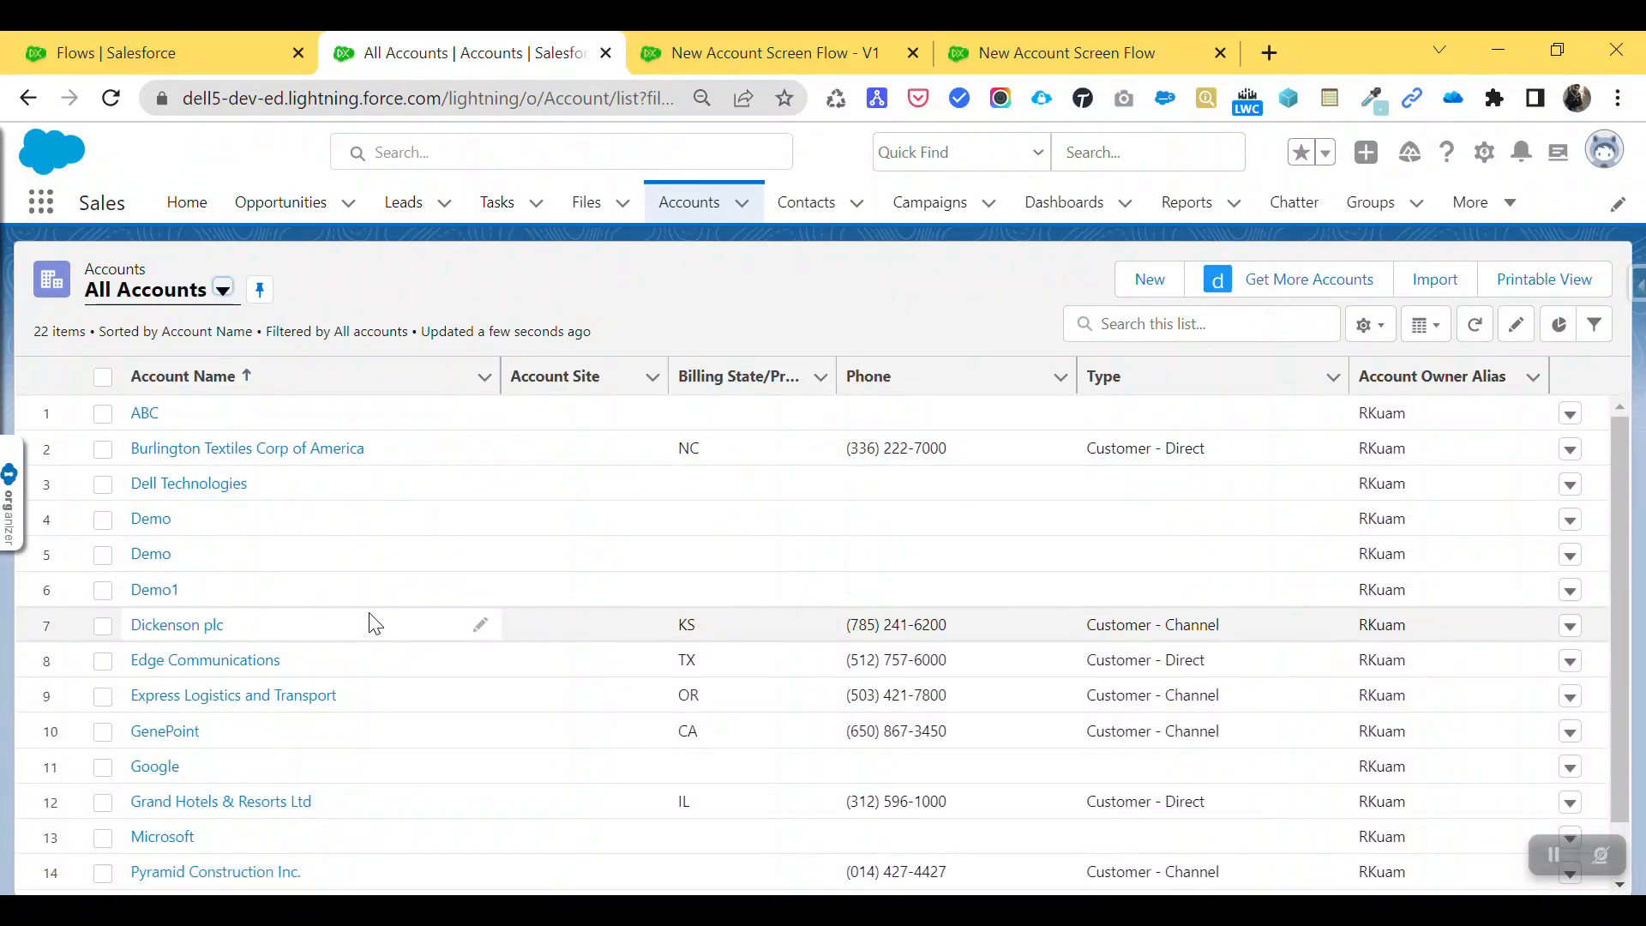
{"action": "left_click", "coordinate": [257, 796]}
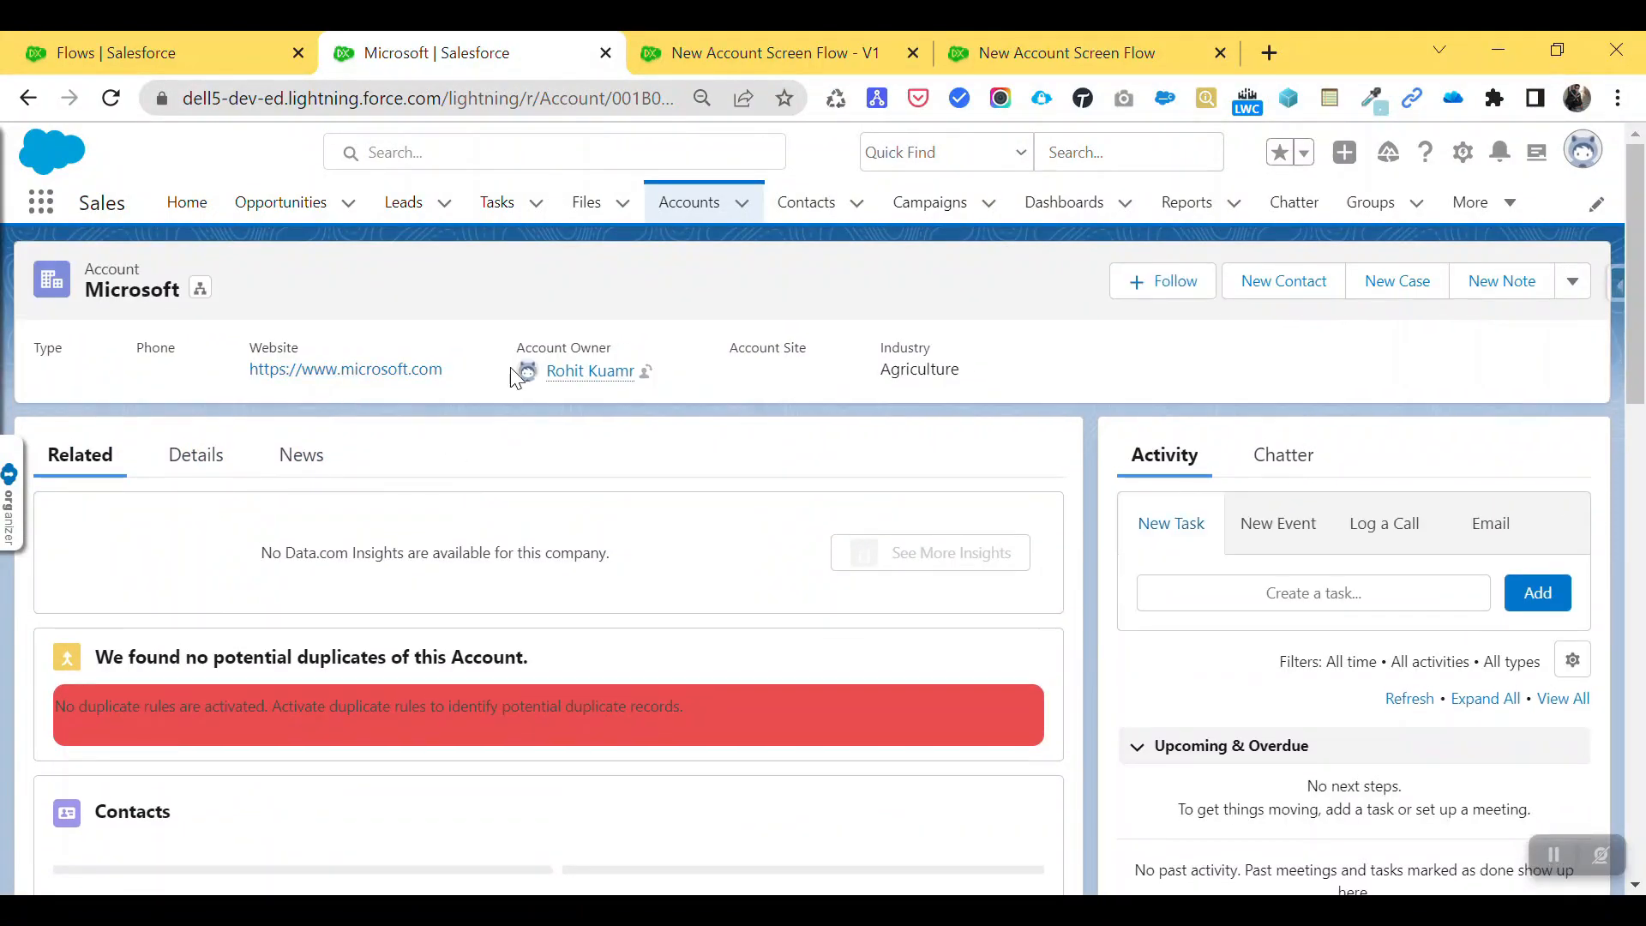
- Go to yopmail.com in a new tab and open the test inbox
{"action": "left_click", "coordinate": [1270, 53]}
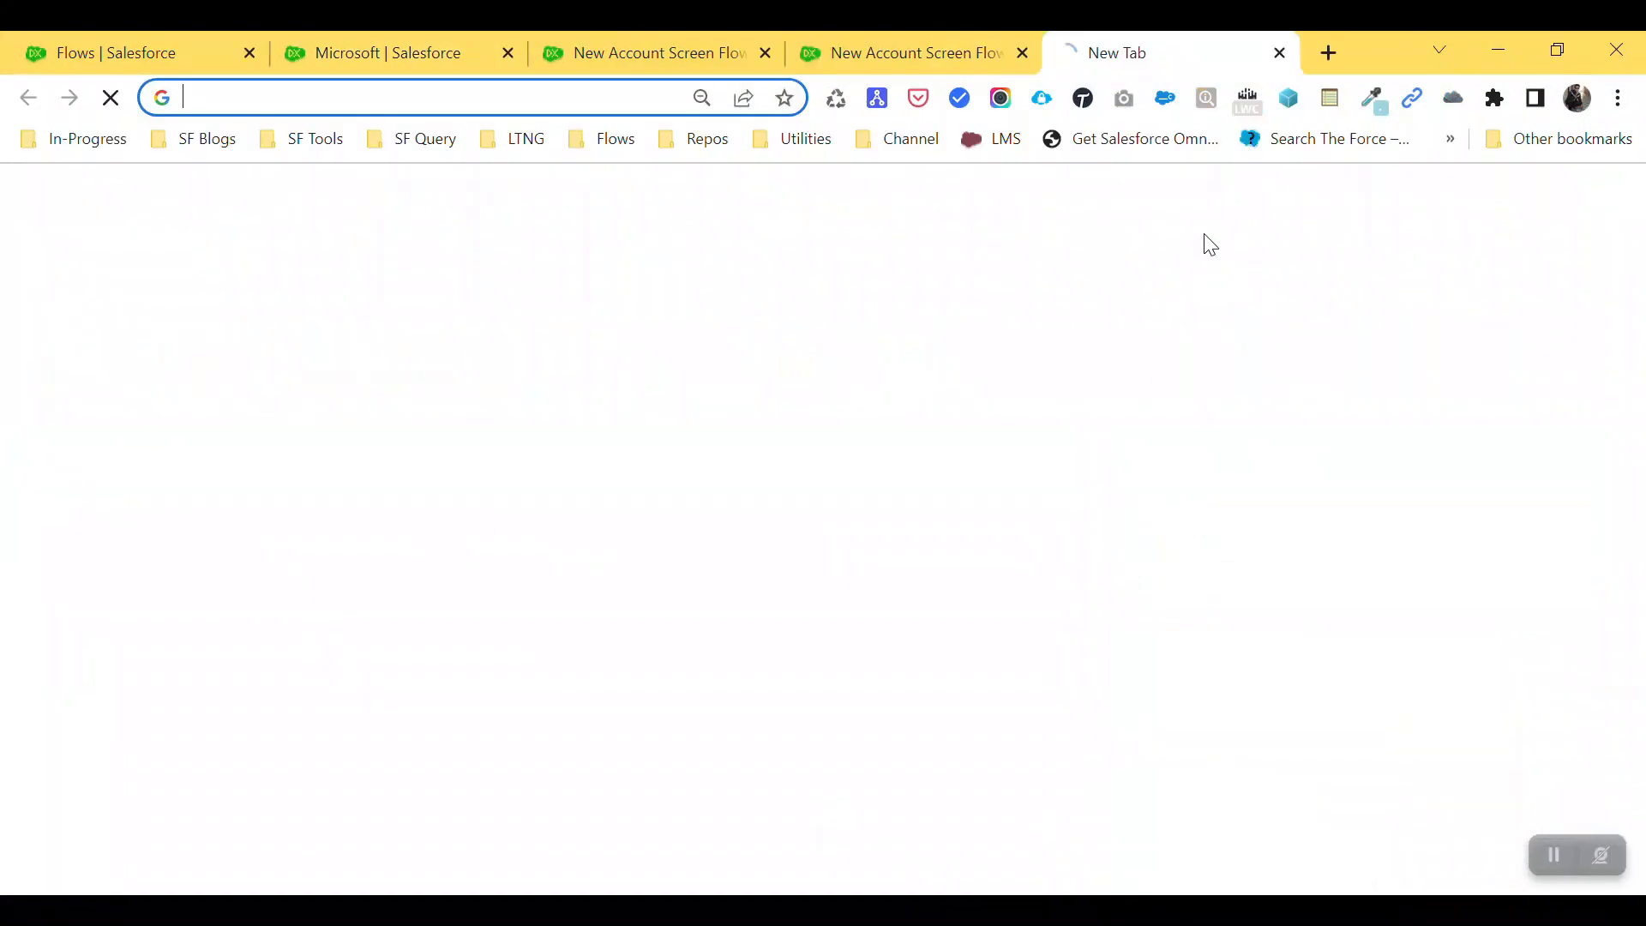
{"action": "type", "text": "yopmail.com/en/"}
{"action": "key", "text": "Return"}
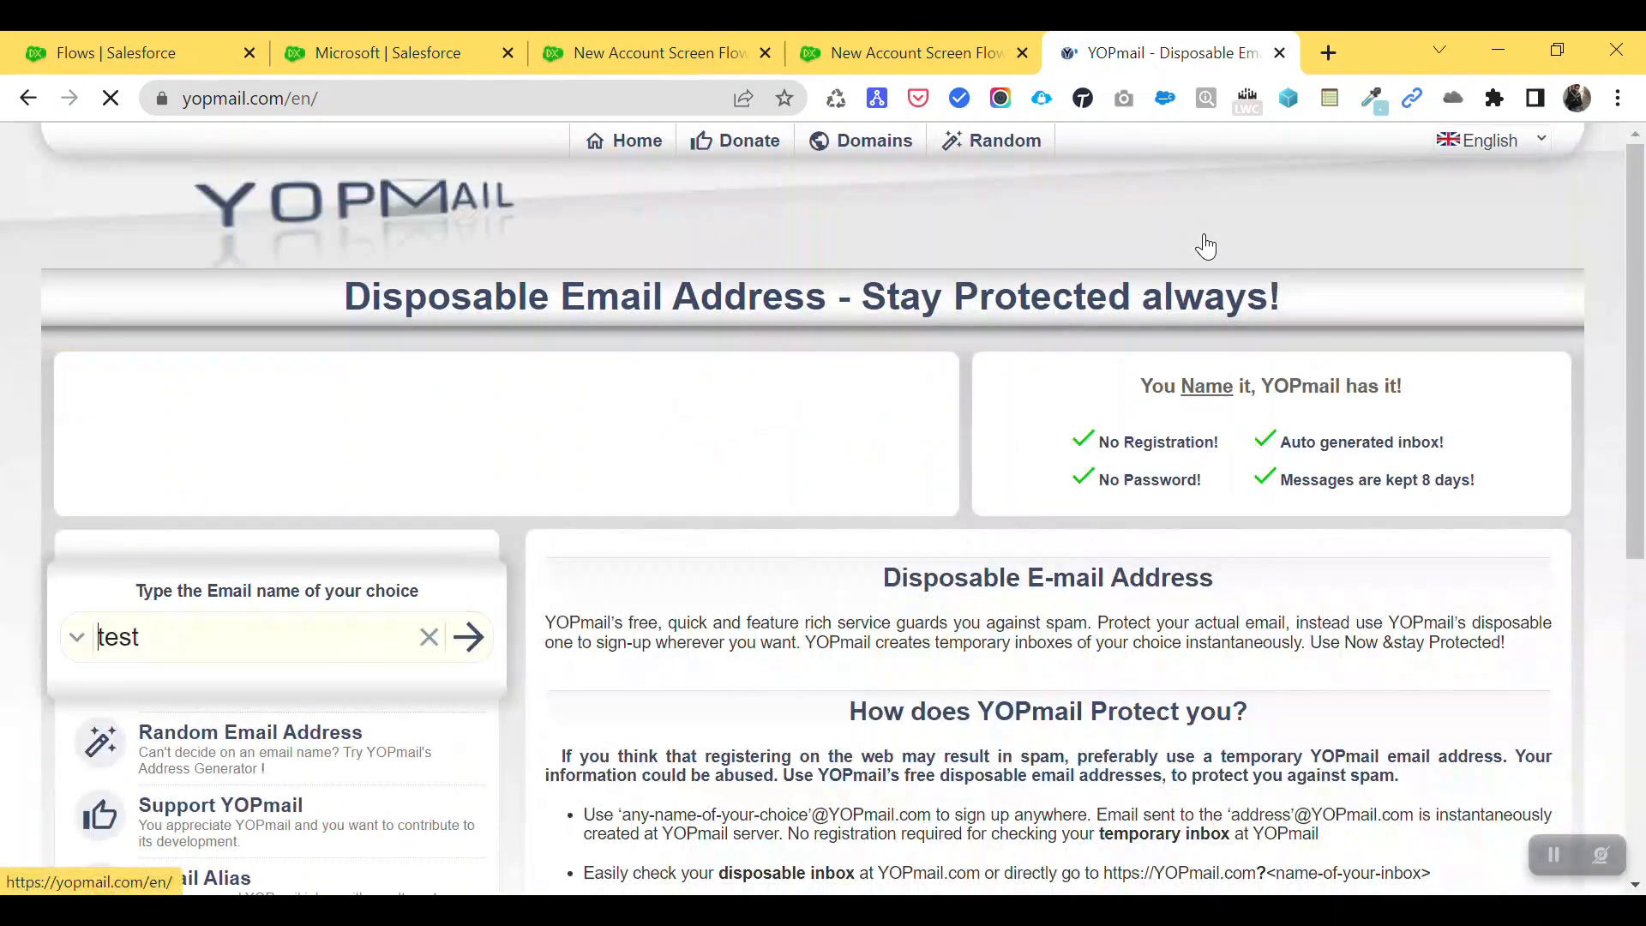
{"action": "left_click", "coordinate": [146, 653]}
{"action": "key", "text": "ctrl+a"}
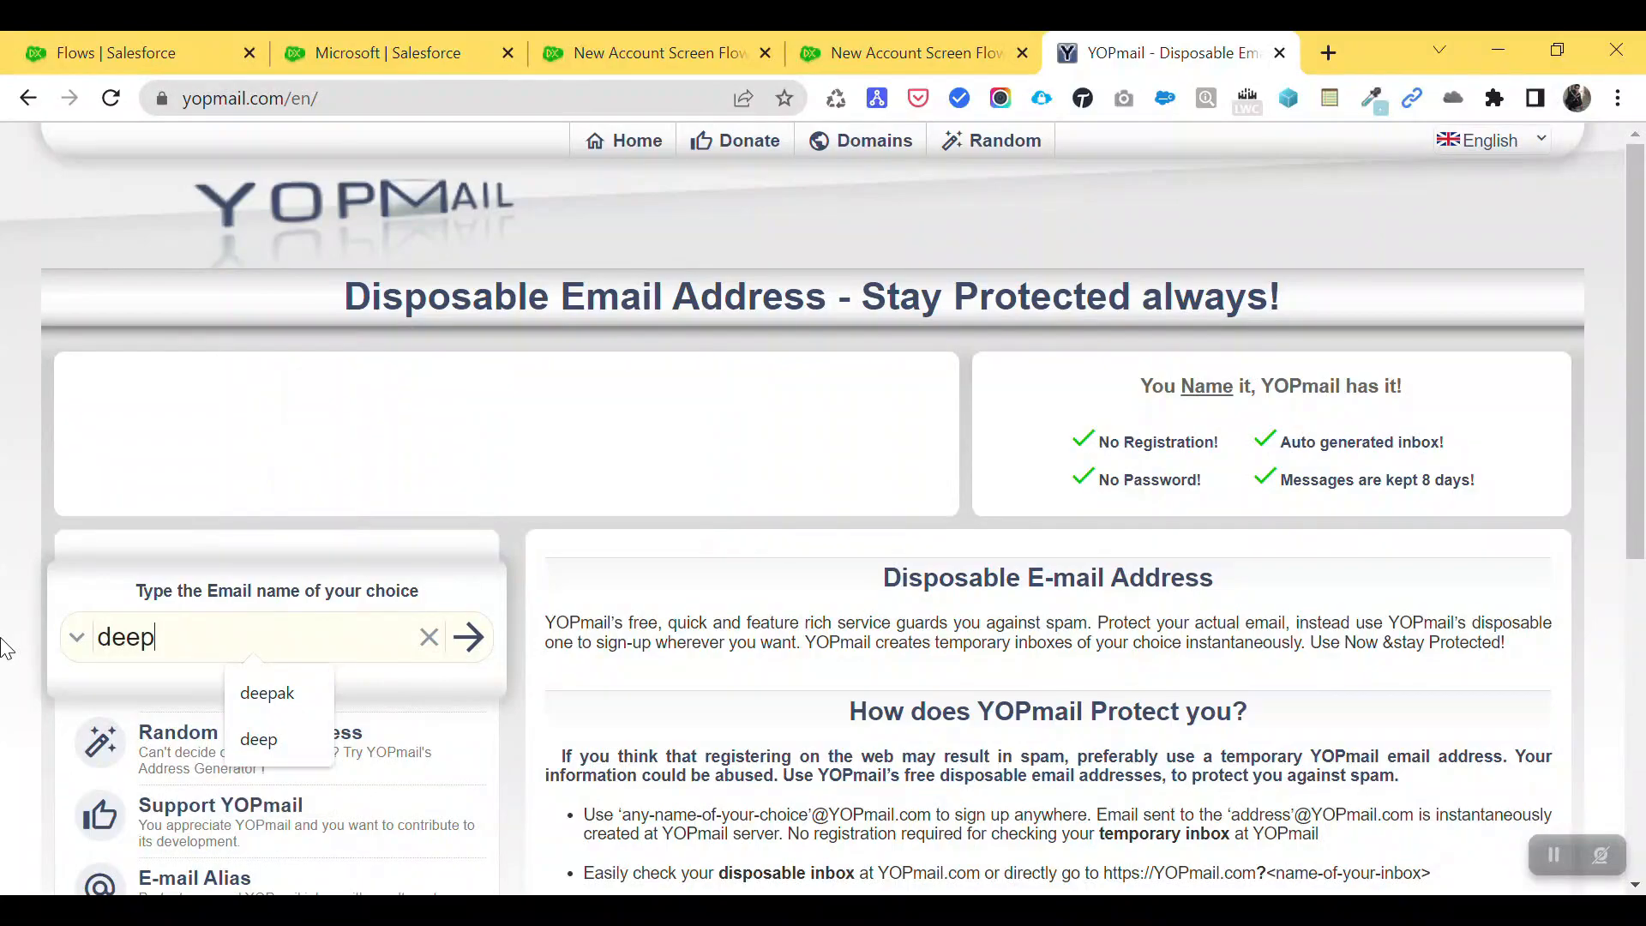
{"action": "key", "text": "Return"}
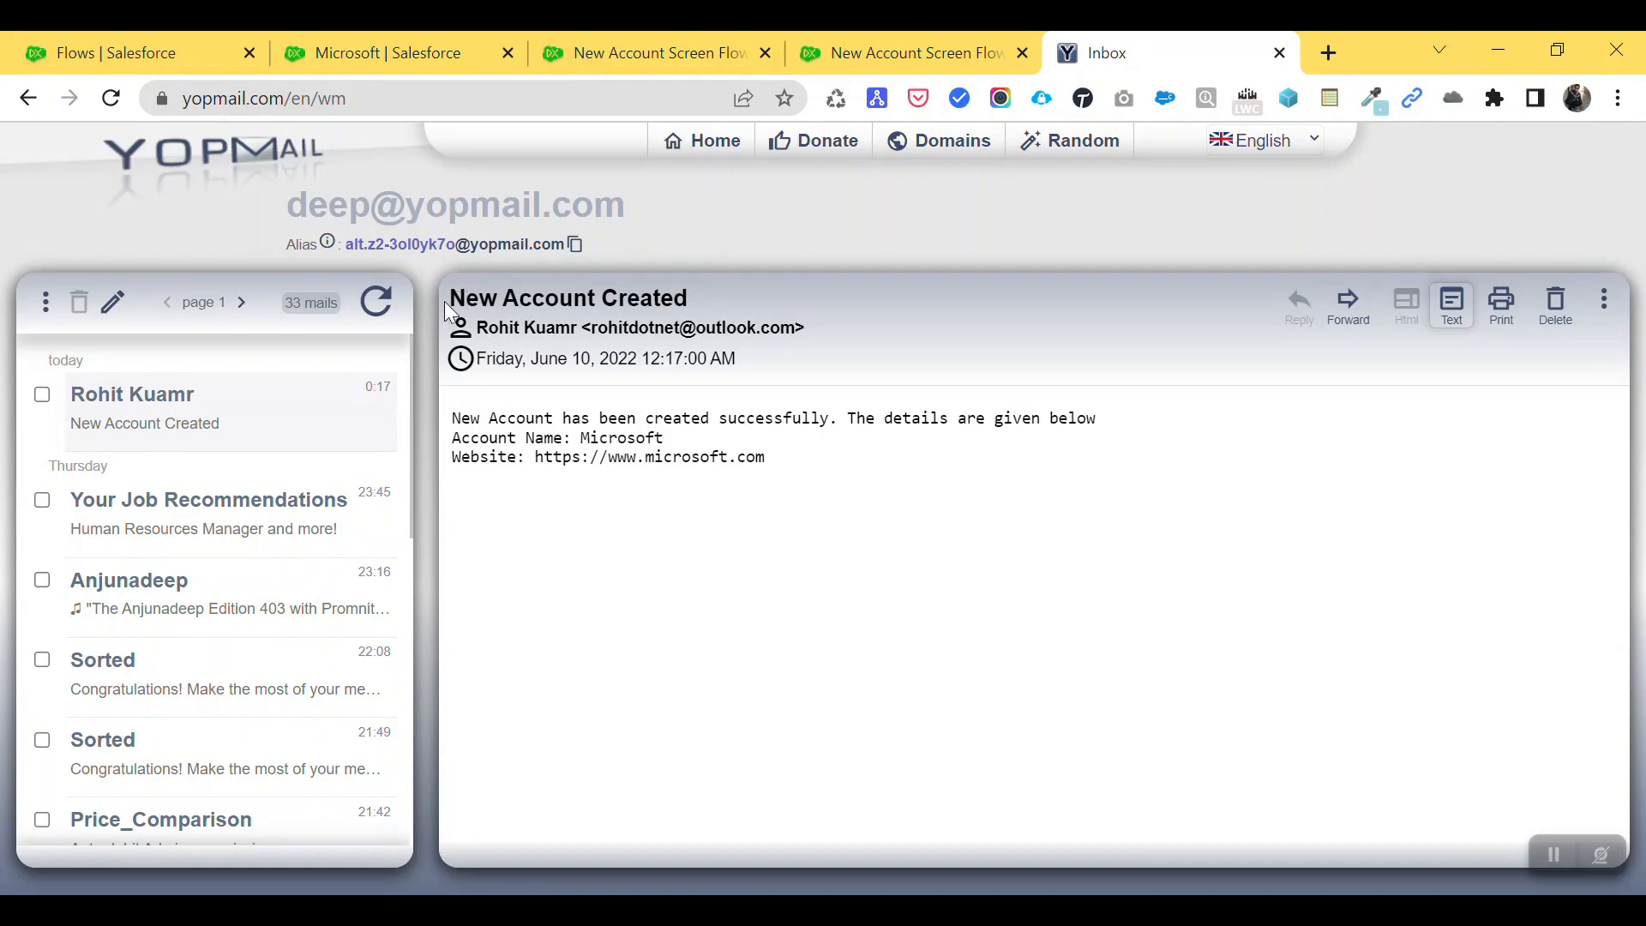
- Check the New Account Created email's Microsoft name and website, then return to the flow
{"action": "left_click_drag", "start_coordinate": [449, 298], "coordinate": [729, 310]}
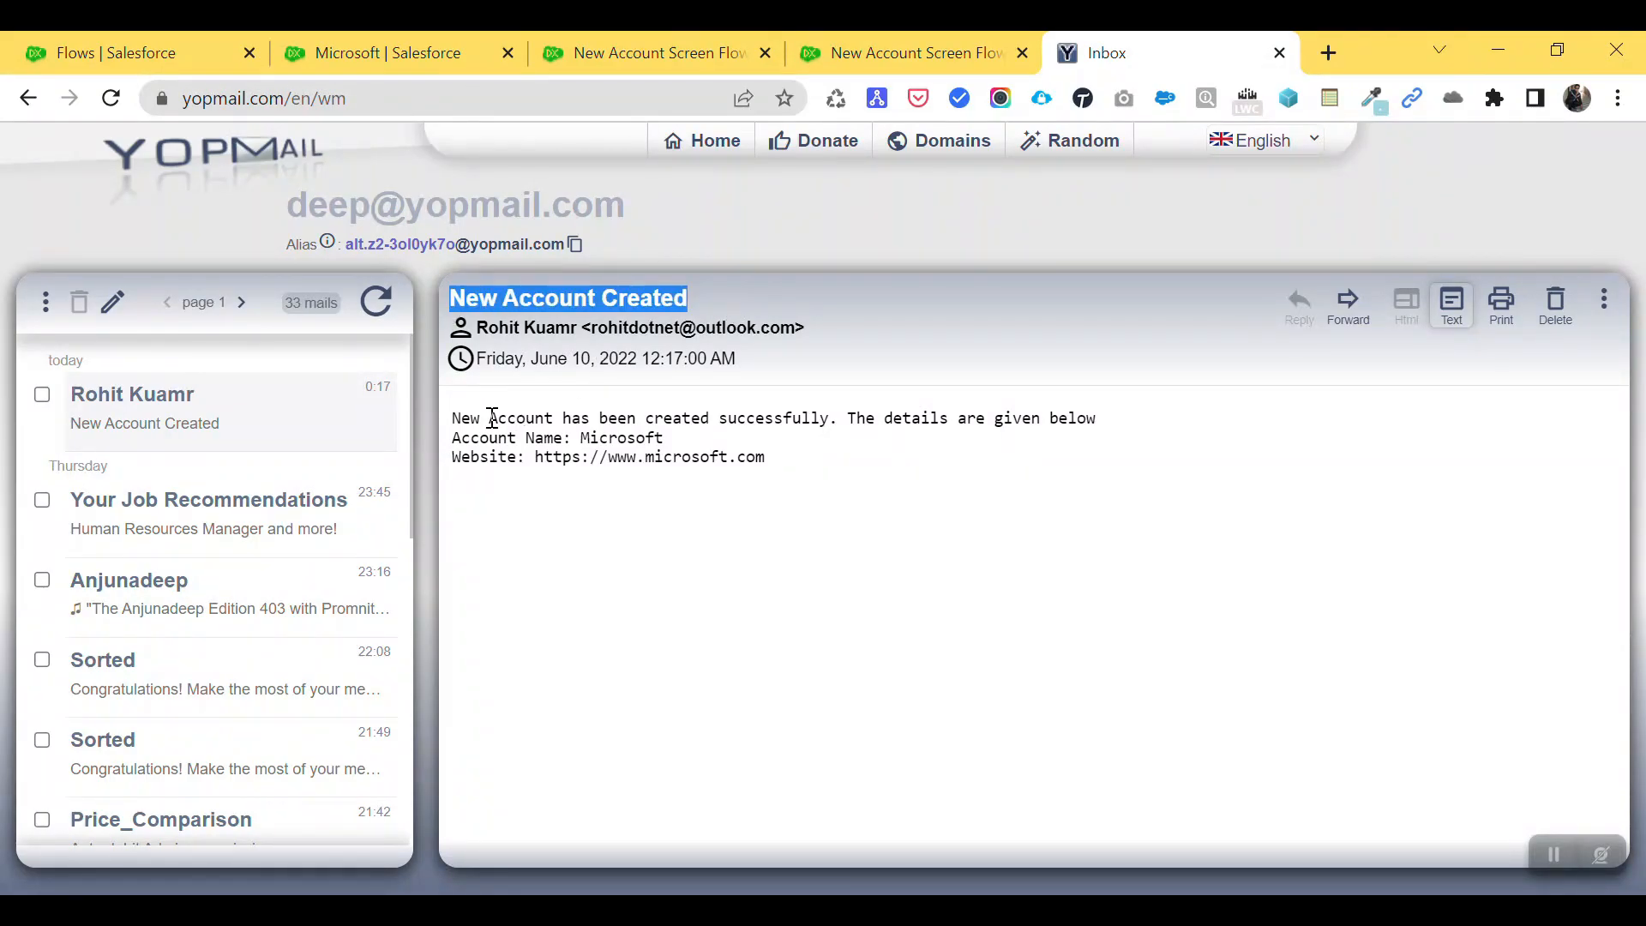
{"action": "left_click_drag", "start_coordinate": [458, 417], "coordinate": [1089, 417]}
{"action": "left_click_drag", "start_coordinate": [674, 441], "coordinate": [431, 447]}
{"action": "left_click_drag", "start_coordinate": [768, 458], "coordinate": [540, 488]}
{"action": "left_click", "coordinate": [751, 512]}
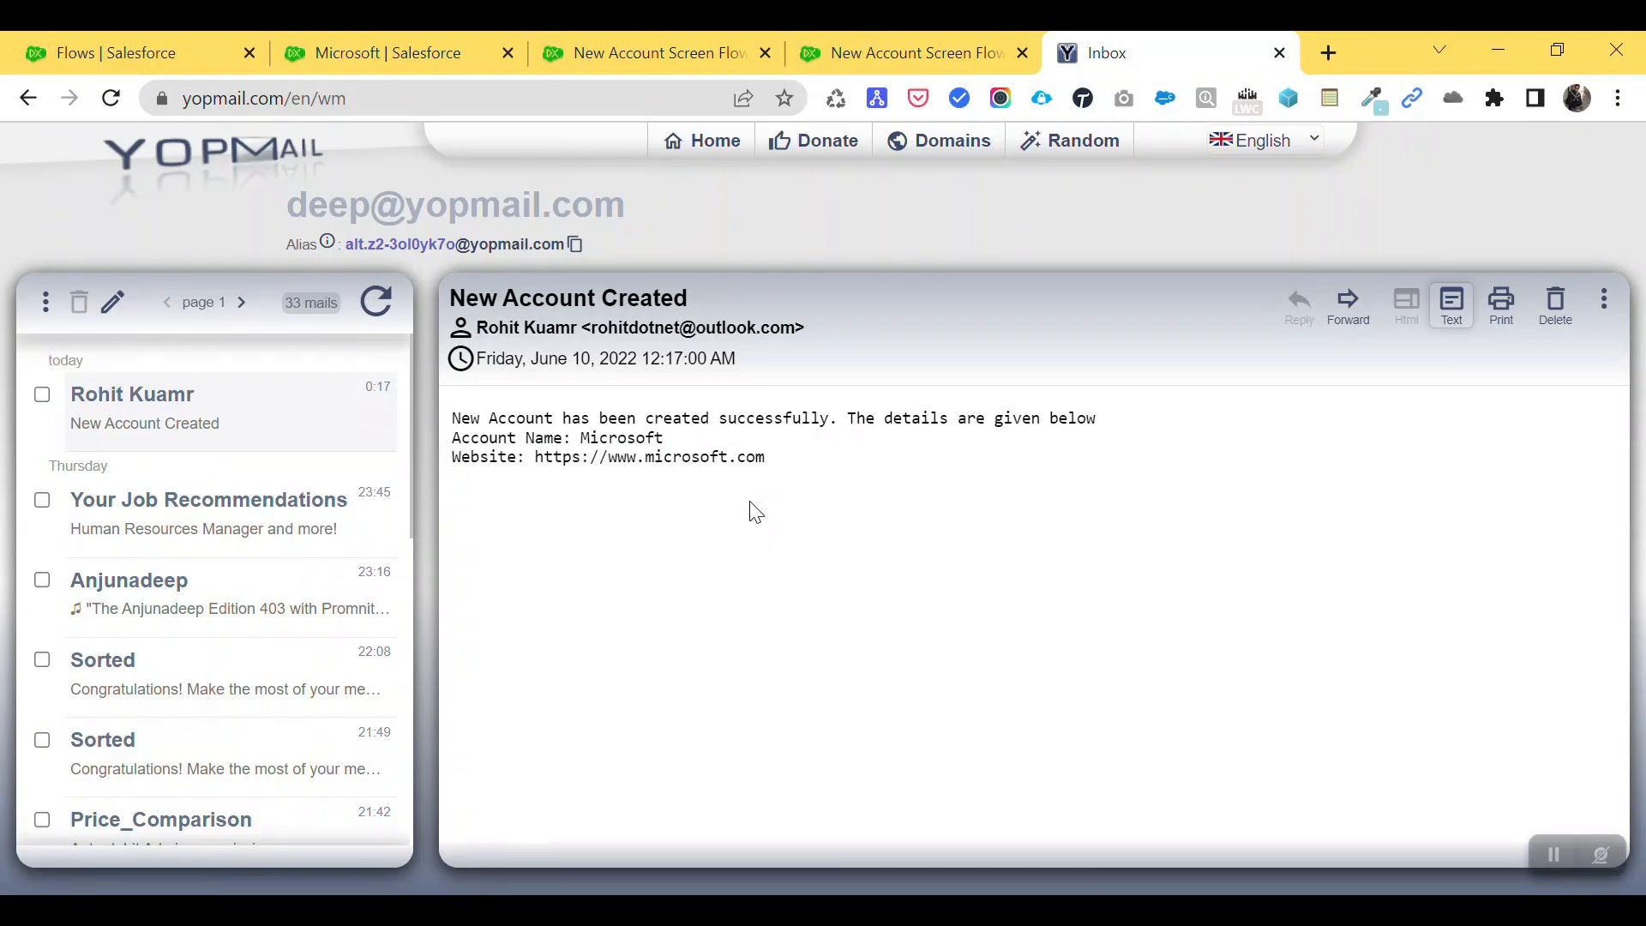
{"action": "left_click", "coordinate": [907, 56]}
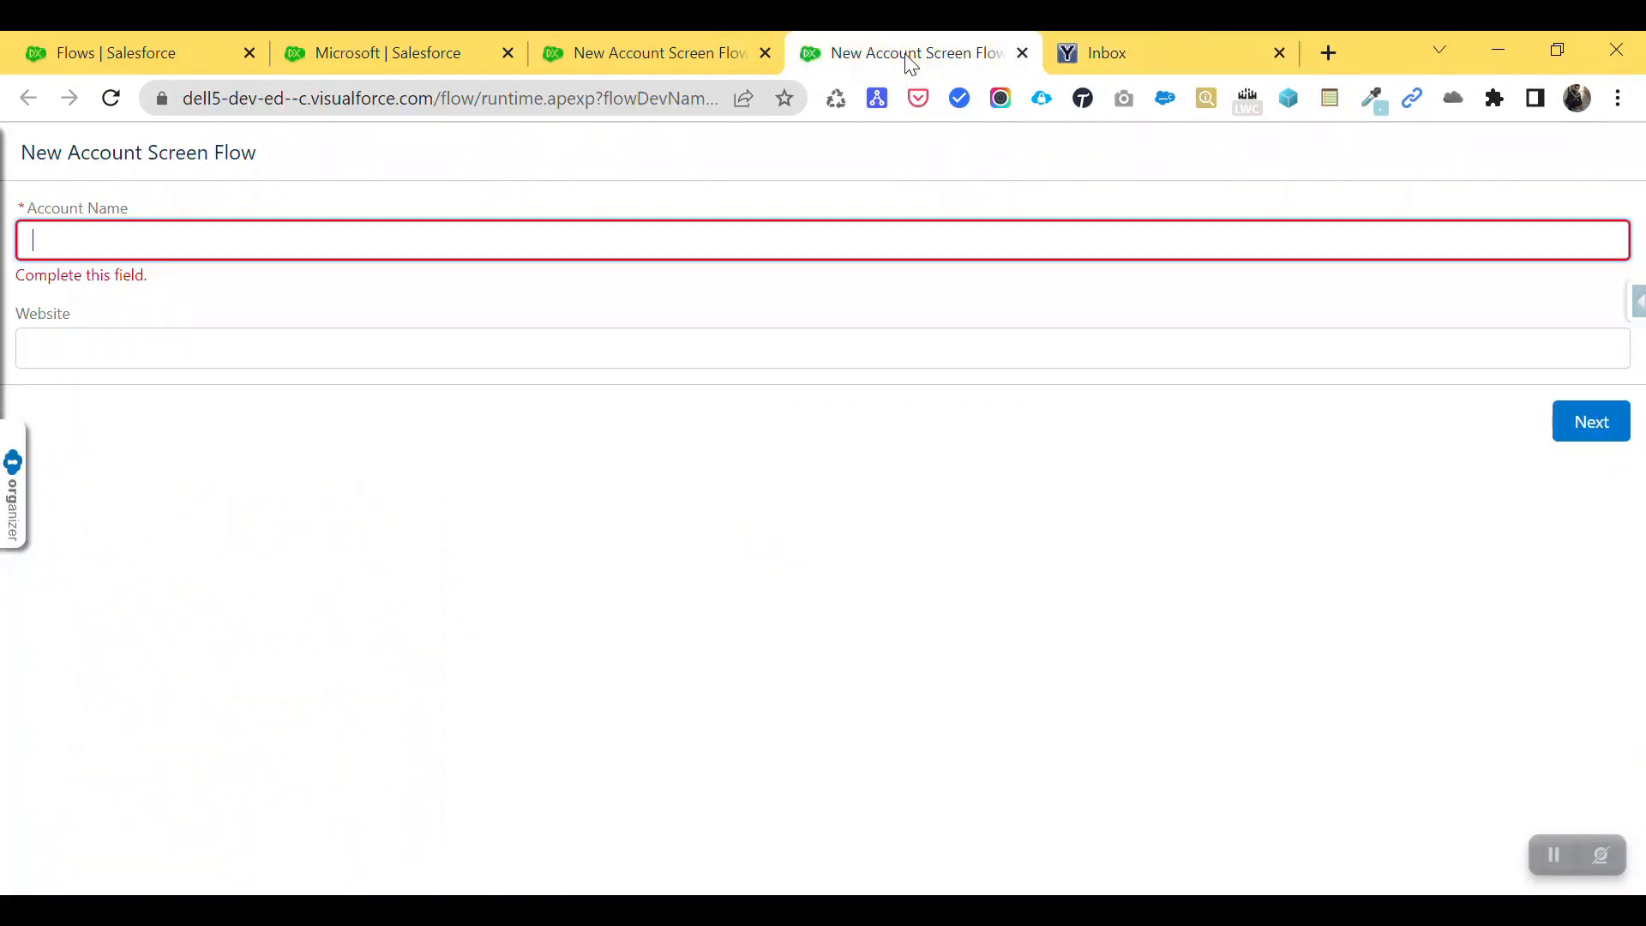